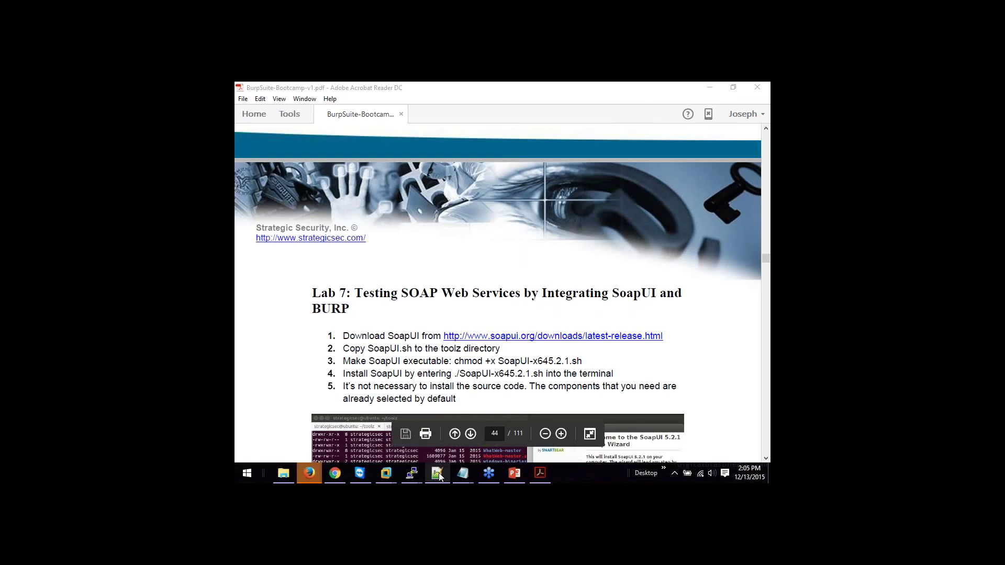
Step: Bring Acrobat forward, briefly select './' in step 4, and scroll to the SoapUI installer screenshots
{"action": "mouse_move", "coordinate": [463, 473]}
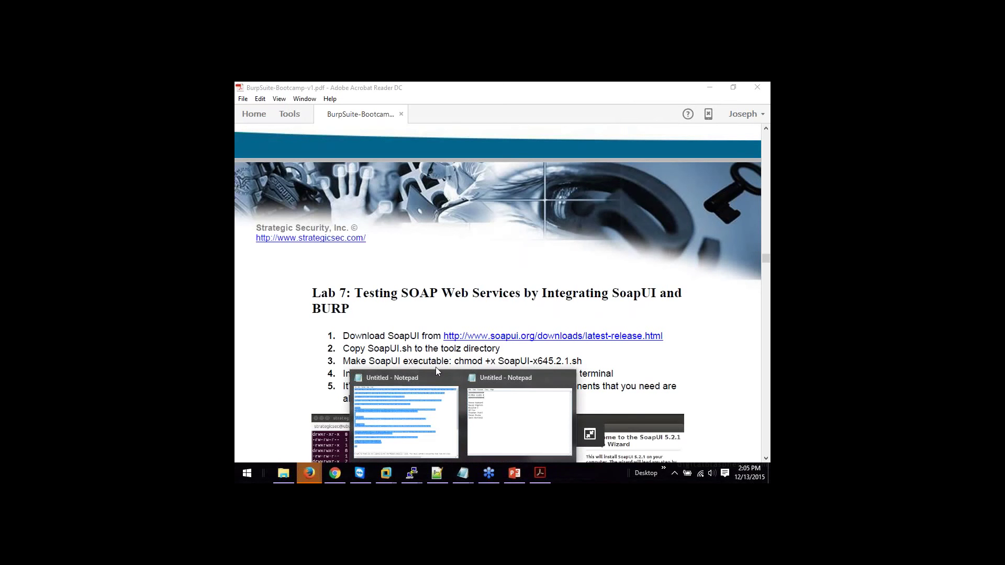
{"action": "left_click", "coordinate": [408, 266]}
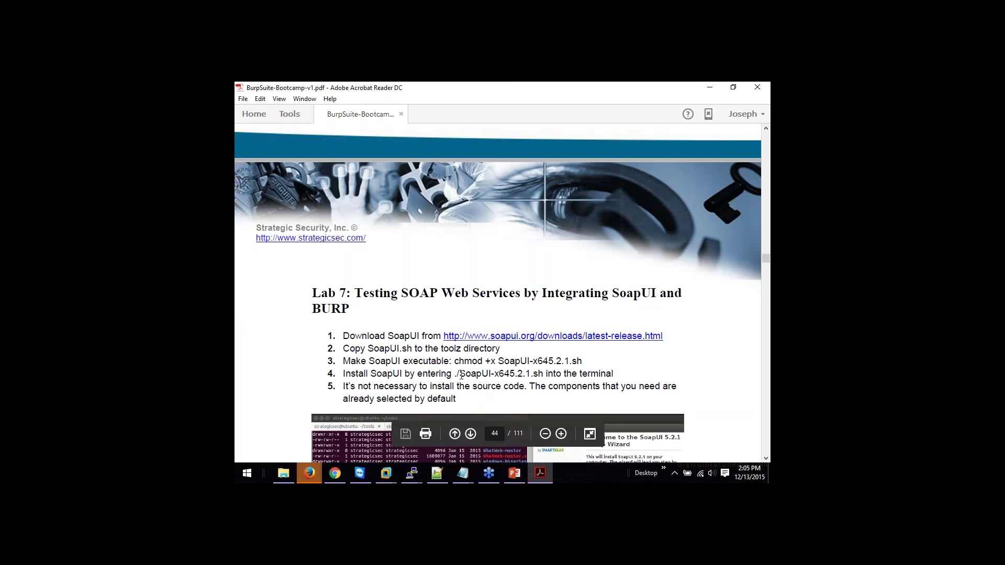
{"action": "left_click_drag", "start_coordinate": [454, 373], "coordinate": [461, 375]}
{"action": "left_click", "coordinate": [618, 361]}
{"action": "left_click_drag", "start_coordinate": [766, 258], "coordinate": [767, 264]}
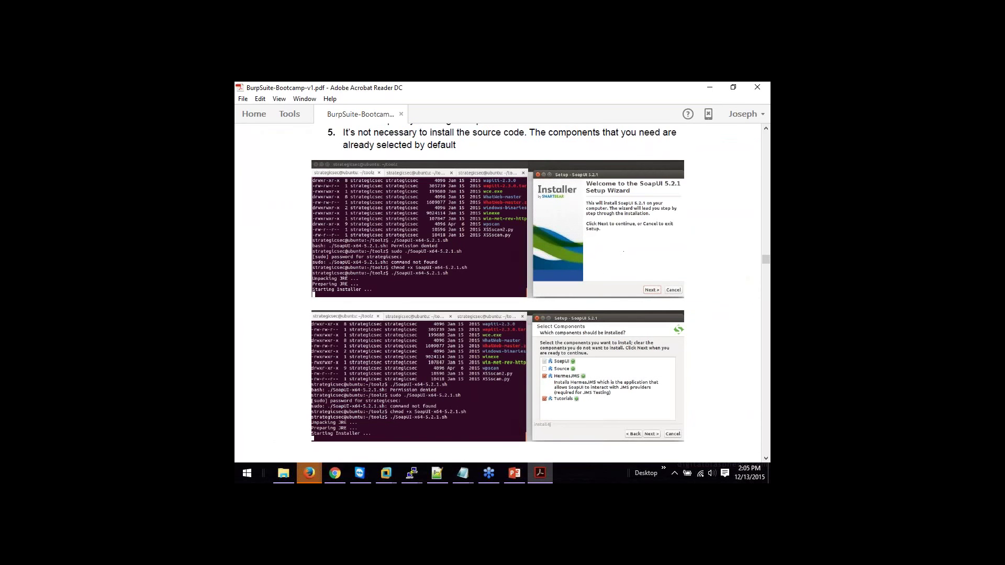
Step: Scroll from page 44 to step 9 on page 45, confirming Burp's proxy on 127.0.0.1:8080
{"action": "left_click_drag", "start_coordinate": [766, 267], "coordinate": [767, 263]}
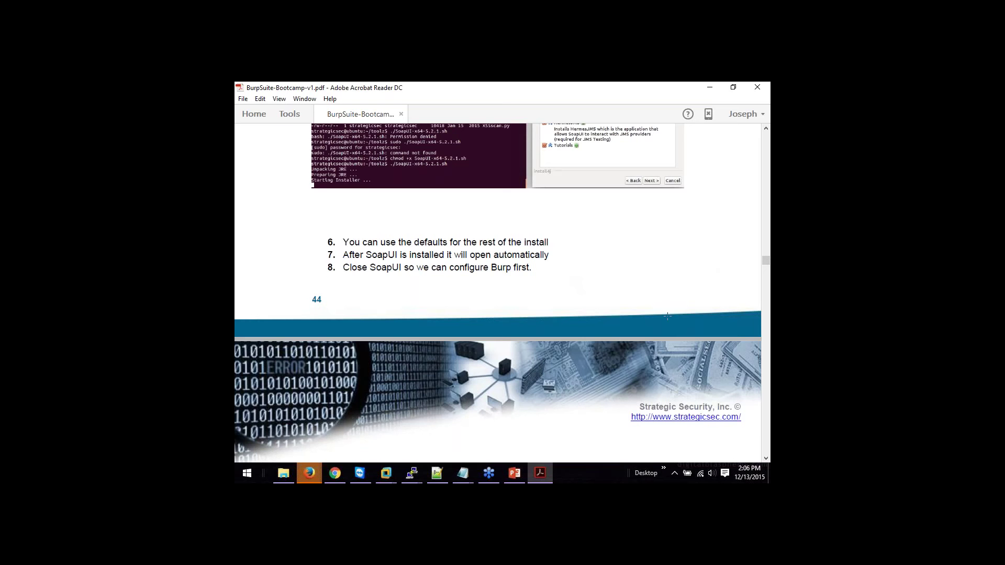
{"action": "scroll", "coordinate": [766, 264], "scroll_direction": "down", "scroll_amount": 5}
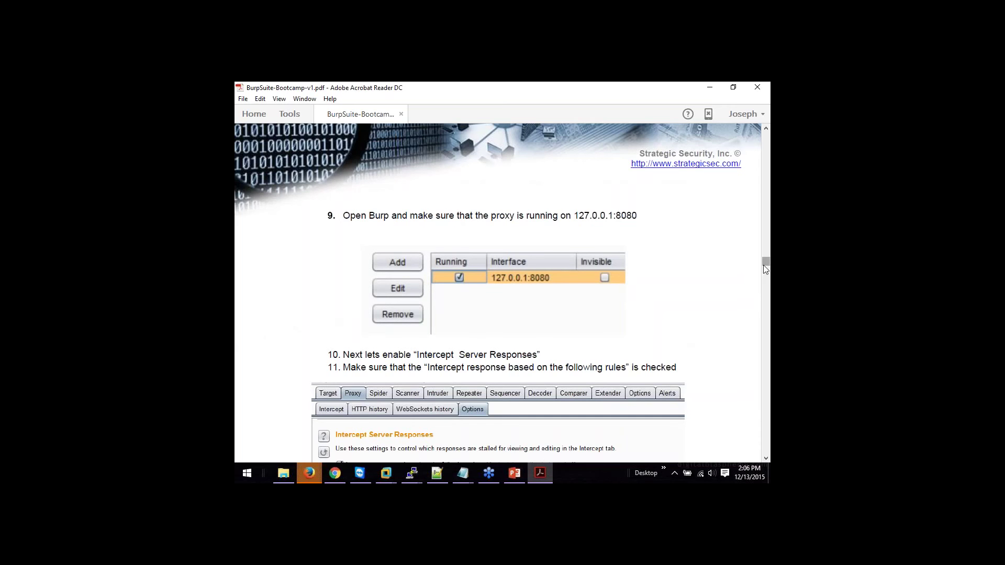
Step: Scroll through page 46 to step 2, naming the project Currency-Converter with the CurrencyConvertor WSDL
{"action": "left_click_drag", "start_coordinate": [766, 267], "coordinate": [766, 270]}
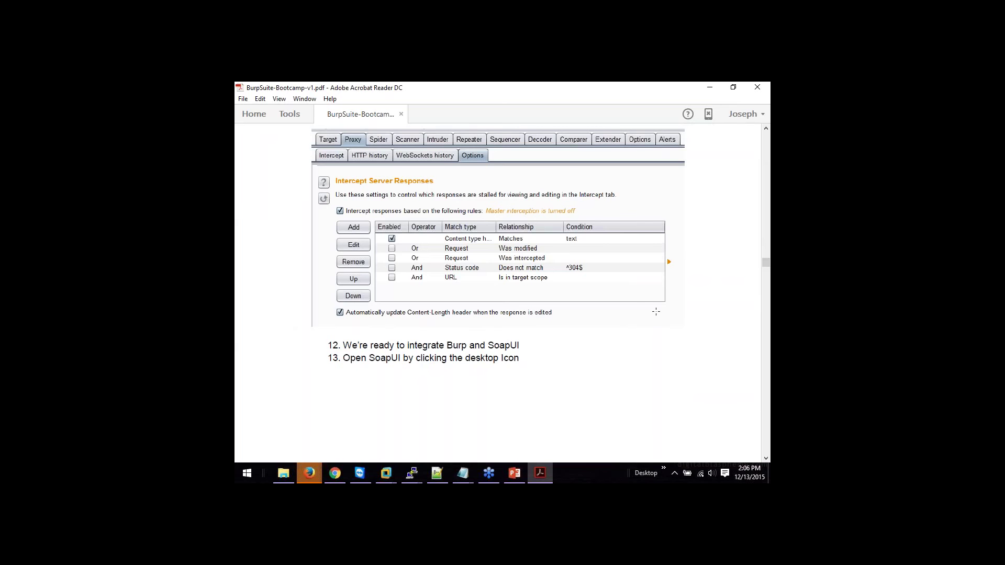
{"action": "left_click_drag", "start_coordinate": [766, 266], "coordinate": [766, 267]}
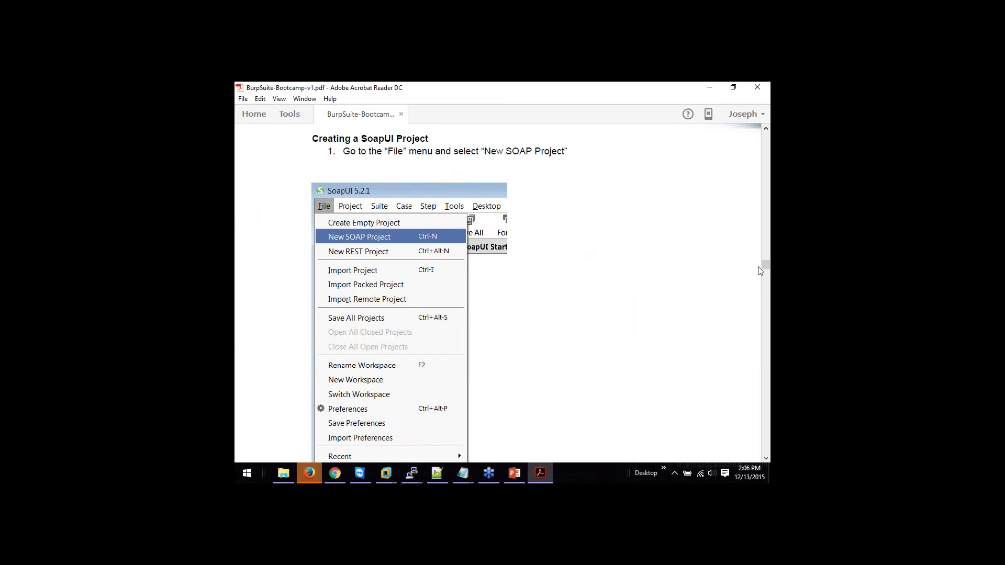
{"action": "left_click_drag", "start_coordinate": [765, 265], "coordinate": [766, 272]}
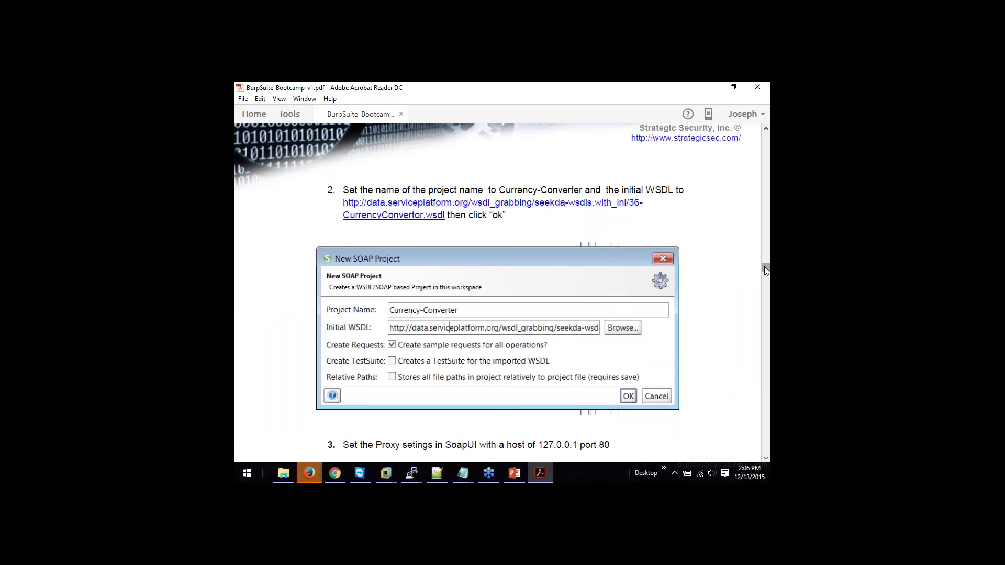
Step: Scroll past the SoapUI proxy settings to page 47's step on turning SoapUI's proxy on
{"action": "scroll", "coordinate": [764, 266], "scroll_direction": "down", "scroll_amount": 5}
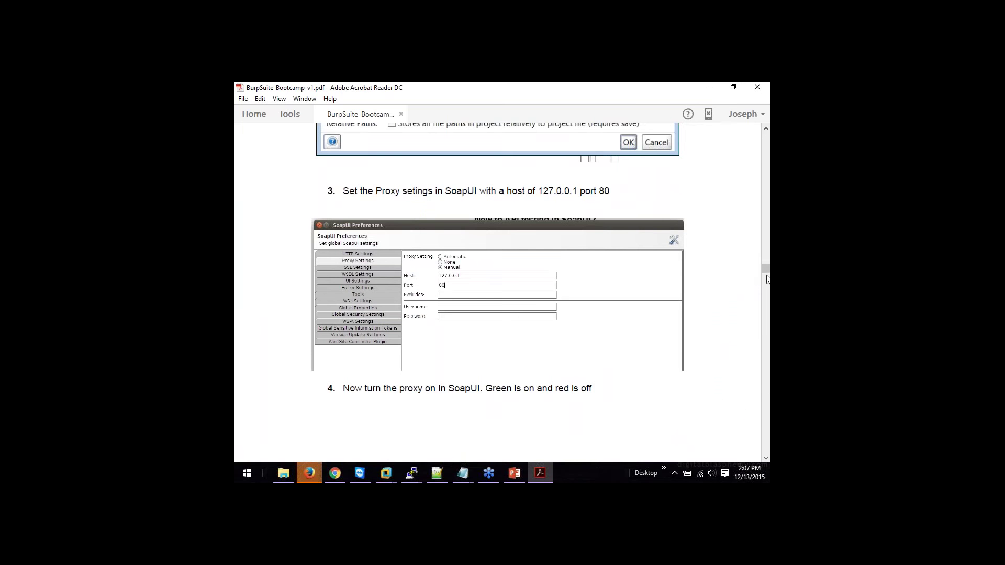
{"action": "left_click_drag", "start_coordinate": [767, 279], "coordinate": [767, 275]}
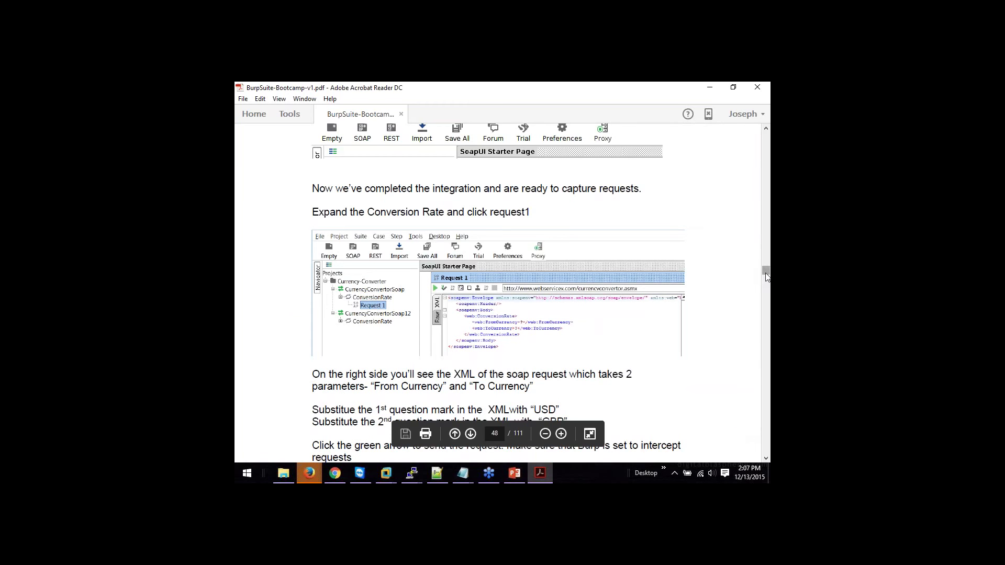
Step: Scroll to page 49, where Burp has intercepted the request with the chosen currencies
{"action": "left_click_drag", "start_coordinate": [765, 274], "coordinate": [765, 274]}
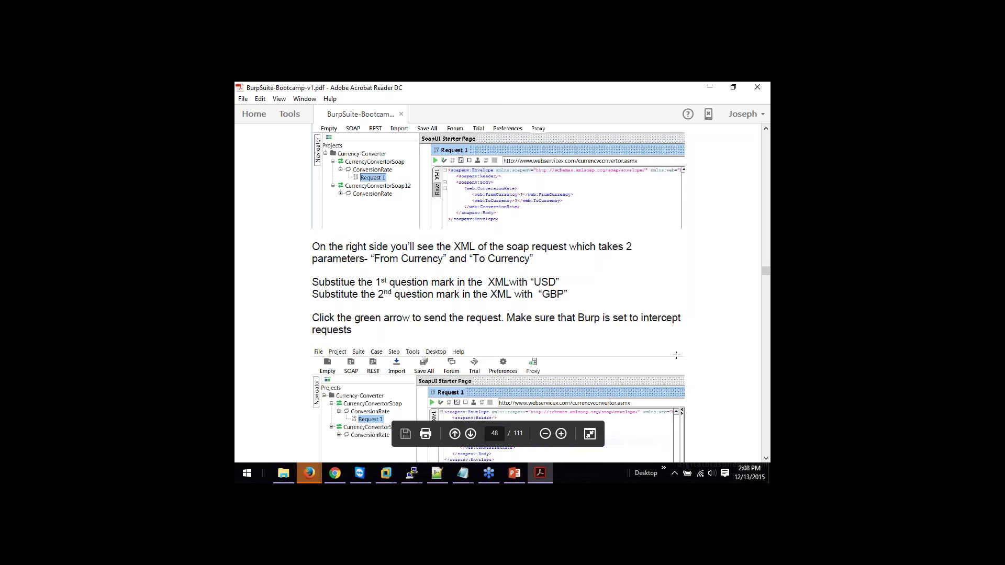
{"action": "left_click_drag", "start_coordinate": [769, 276], "coordinate": [769, 277]}
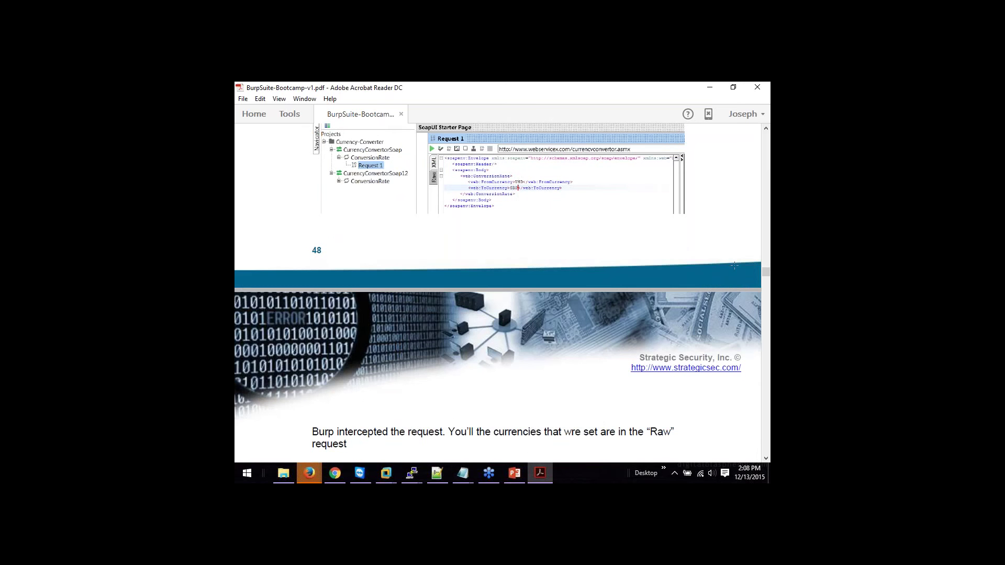
Step: Mark the USD and GBP values in the intercepted request, then scroll to page 50's Repeater step
{"action": "left_click_drag", "start_coordinate": [768, 278], "coordinate": [767, 277]}
{"action": "scroll", "coordinate": [767, 278], "scroll_direction": "down", "scroll_amount": 5}
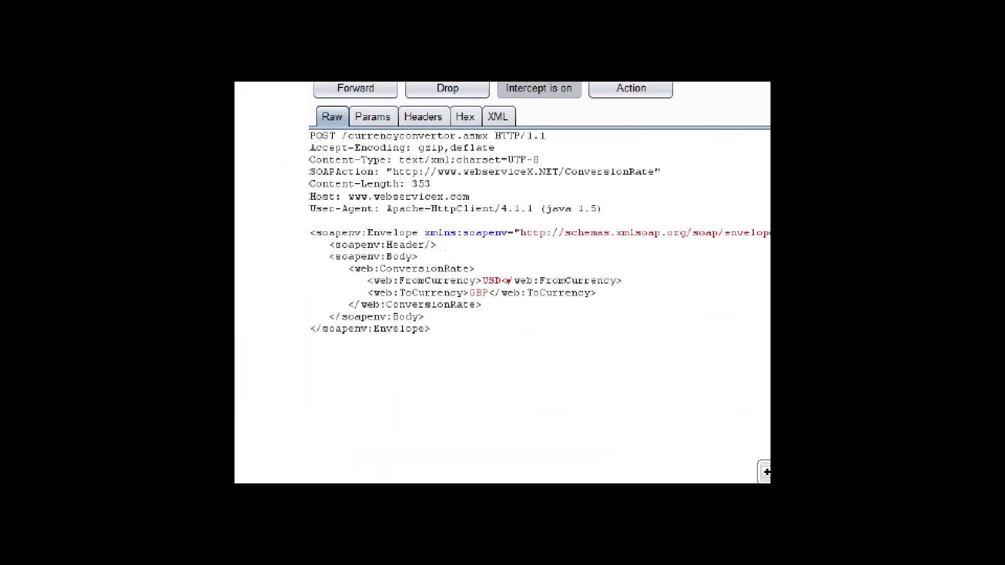
{"action": "mouse_move", "coordinate": [474, 267]}
{"action": "left_mouse_down"}
{"action": "mouse_move", "coordinate": [508, 265]}
{"action": "mouse_move", "coordinate": [513, 309]}
{"action": "mouse_move", "coordinate": [464, 308]}
{"action": "mouse_move", "coordinate": [461, 263]}
{"action": "left_mouse_up"}
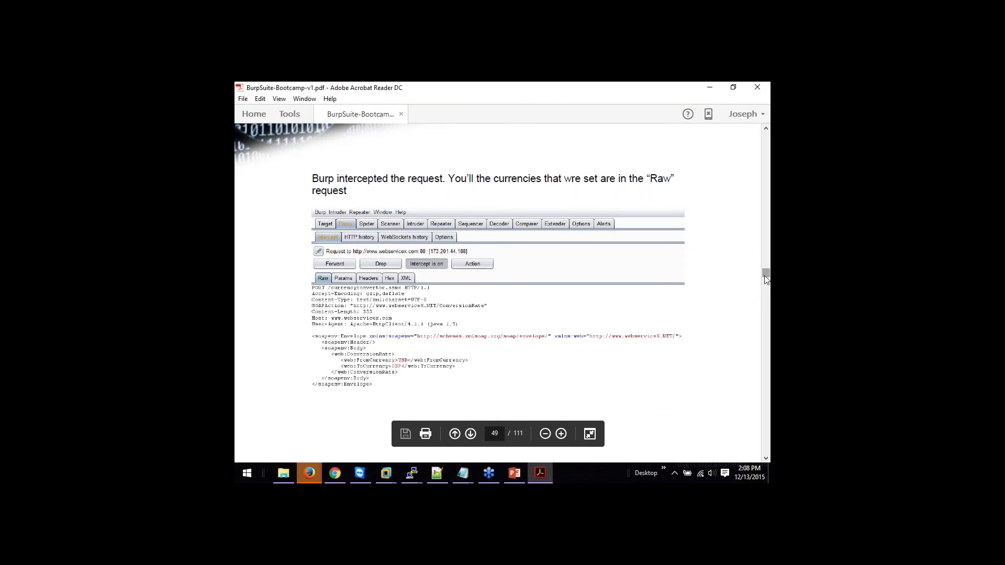
{"action": "scroll", "coordinate": [765, 281], "scroll_direction": "down", "scroll_amount": 5}
{"action": "left_click_drag", "start_coordinate": [766, 281], "coordinate": [766, 282]}
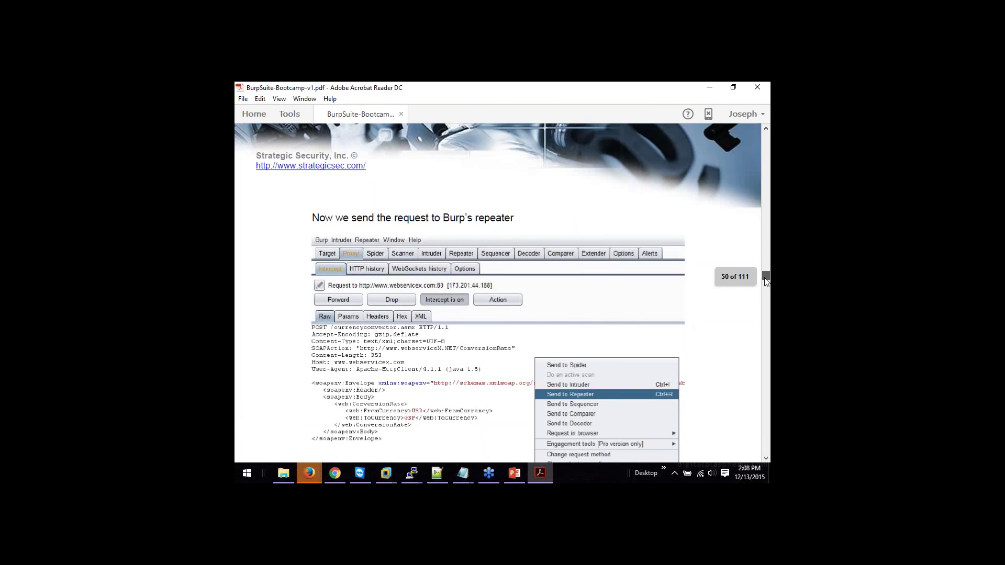
Step: Scroll through page 50 to the page on the 200 OK response and sending to Intruder
{"action": "scroll", "coordinate": [766, 281], "scroll_direction": "down", "scroll_amount": 3}
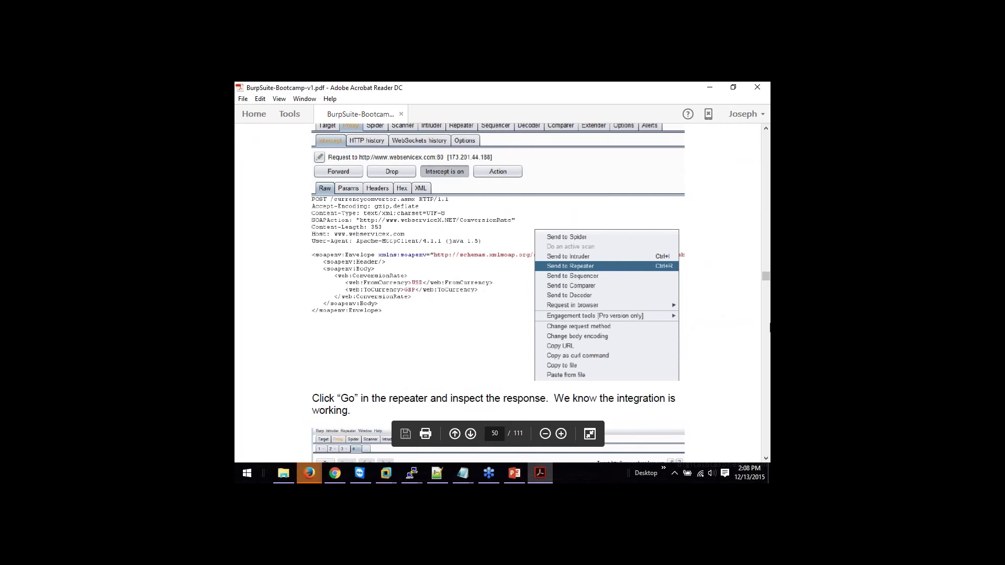
{"action": "left_click_drag", "start_coordinate": [764, 279], "coordinate": [765, 284]}
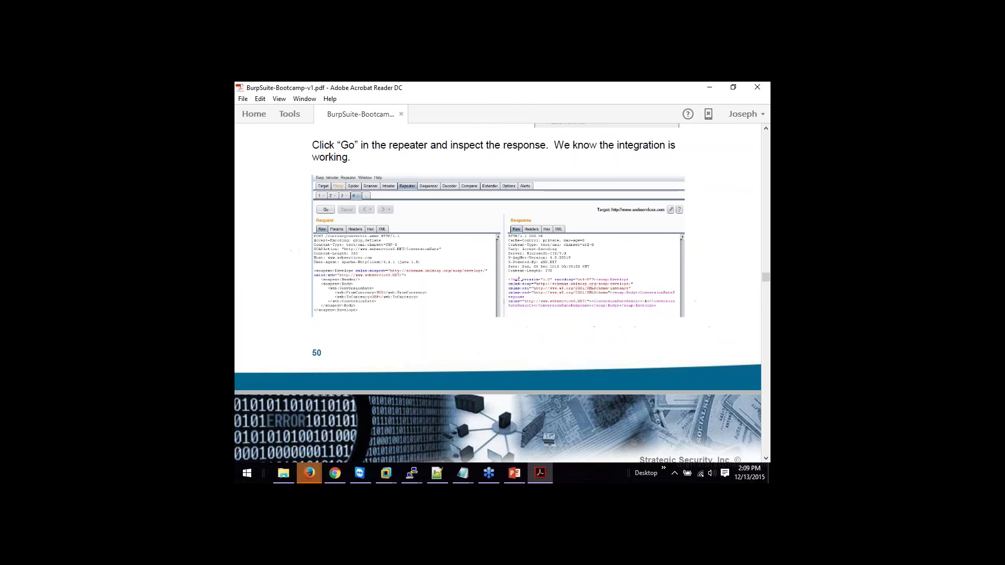
{"action": "scroll", "coordinate": [763, 280], "scroll_direction": "down", "scroll_amount": 8}
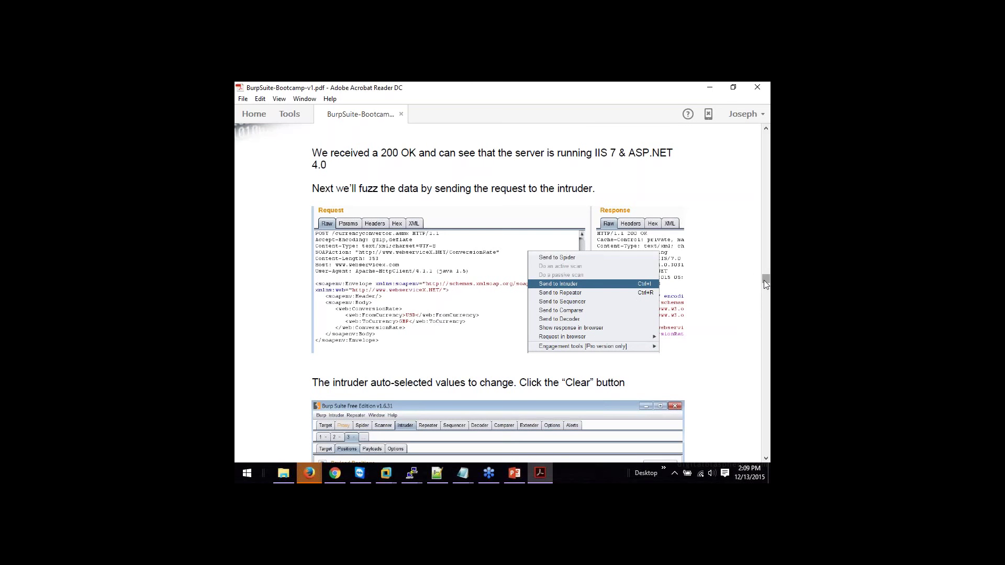
Step: Mark the $USD$ currency payload markers, then scroll to page 53 on loading payload values
{"action": "scroll", "coordinate": [764, 280], "scroll_direction": "down", "scroll_amount": 5}
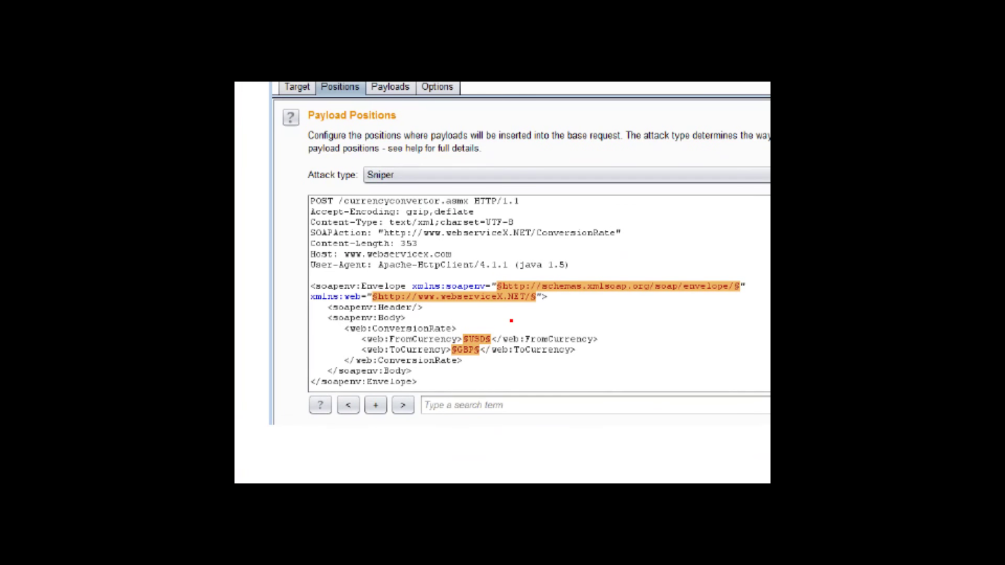
{"action": "left_click_drag", "start_coordinate": [514, 318], "coordinate": [488, 326]}
{"action": "mouse_move", "coordinate": [490, 380]}
{"action": "left_mouse_down"}
{"action": "mouse_move", "coordinate": [478, 360]}
{"action": "mouse_move", "coordinate": [475, 369]}
{"action": "mouse_move", "coordinate": [488, 365]}
{"action": "left_mouse_up"}
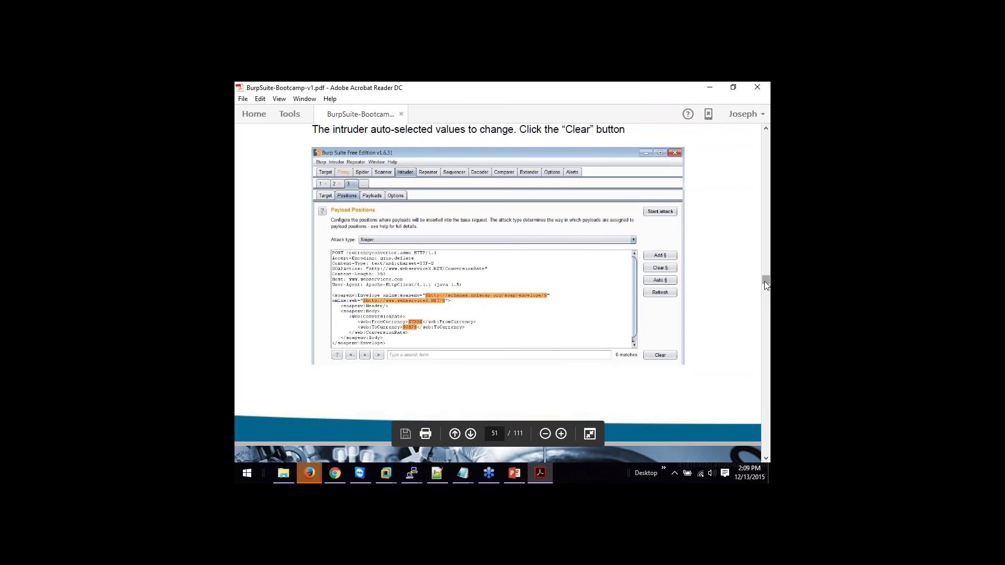
{"action": "left_click_drag", "start_coordinate": [764, 281], "coordinate": [765, 282]}
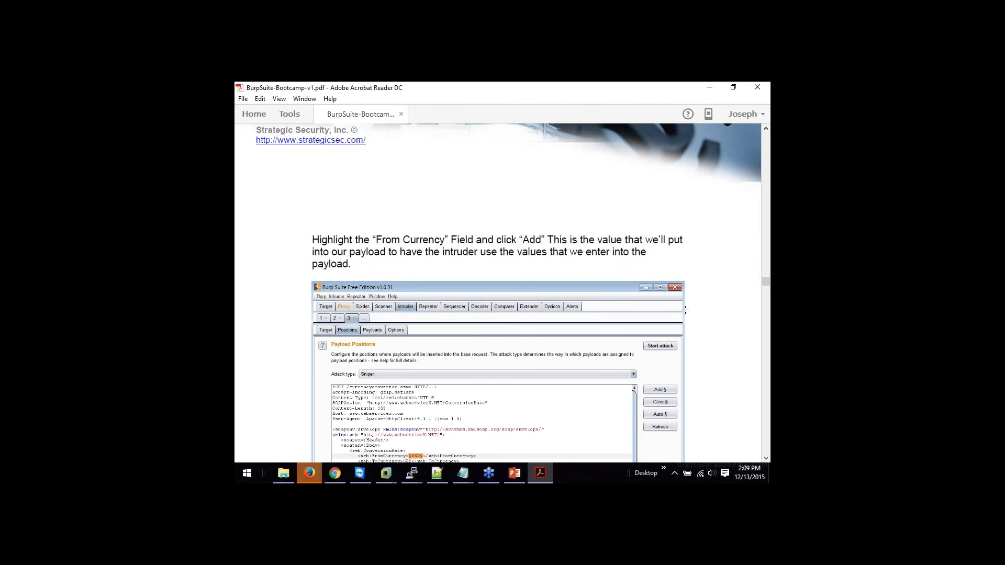
{"action": "left_click_drag", "start_coordinate": [764, 285], "coordinate": [765, 287]}
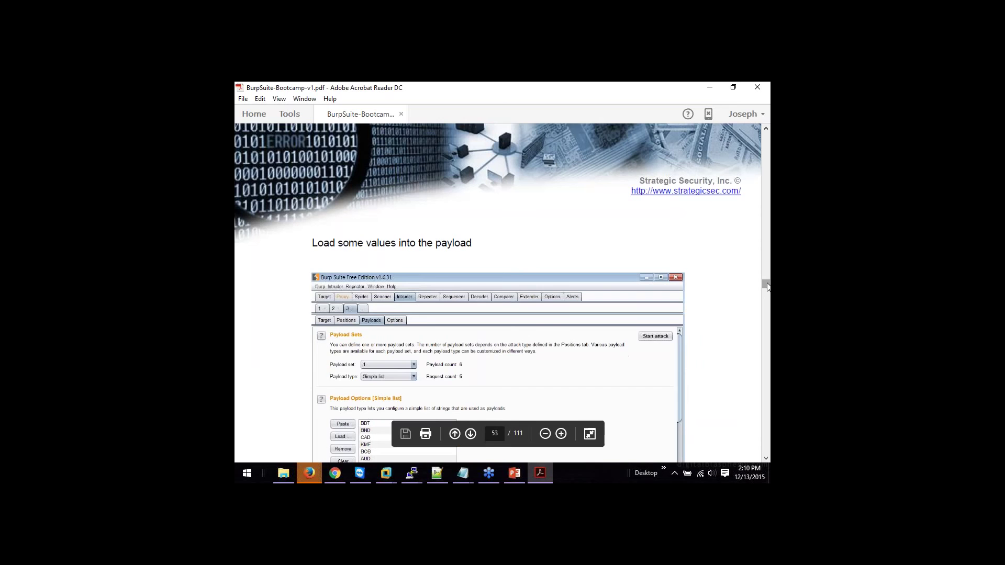
Step: Box the BDT-to-AUD payload values in page 54's Intruder results and keep scrolling toward Lab 8
{"action": "left_click_drag", "start_coordinate": [767, 286], "coordinate": [768, 290]}
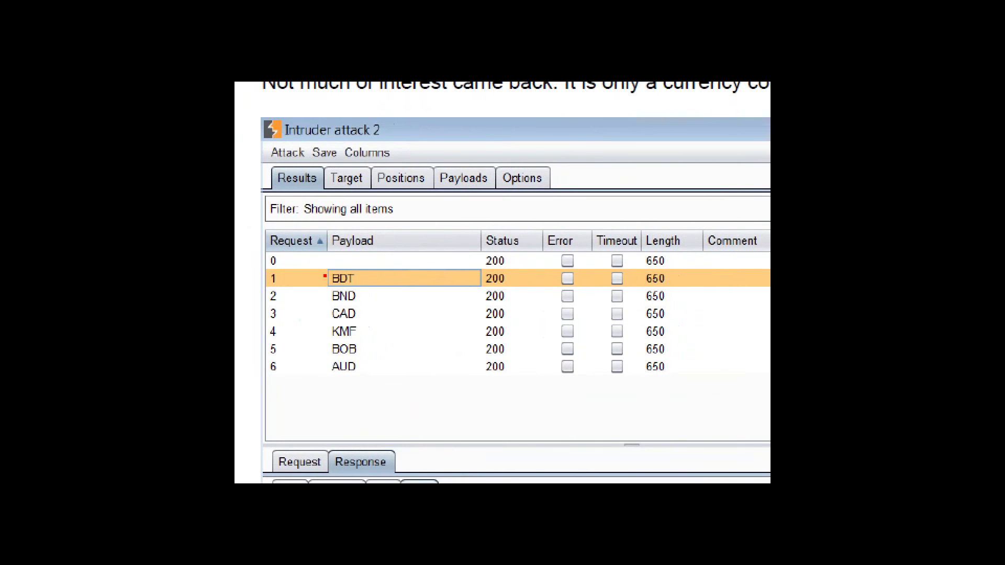
{"action": "left_click_drag", "start_coordinate": [325, 271], "coordinate": [325, 370]}
{"action": "mouse_move", "coordinate": [324, 265]}
{"action": "left_mouse_down"}
{"action": "mouse_move", "coordinate": [385, 268]}
{"action": "mouse_move", "coordinate": [386, 374]}
{"action": "mouse_move", "coordinate": [319, 381]}
{"action": "left_mouse_up"}
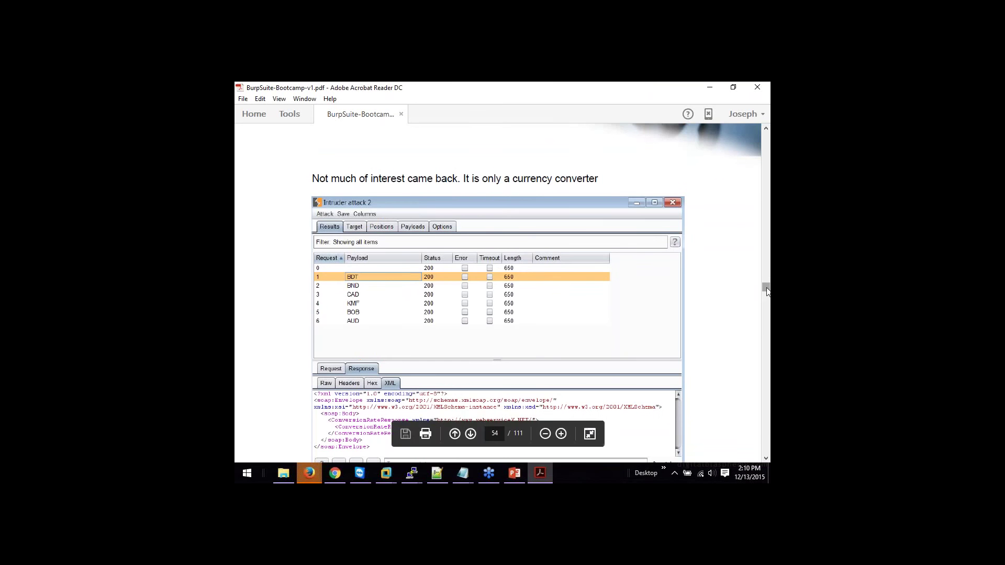
{"action": "left_click_drag", "start_coordinate": [766, 289], "coordinate": [767, 289]}
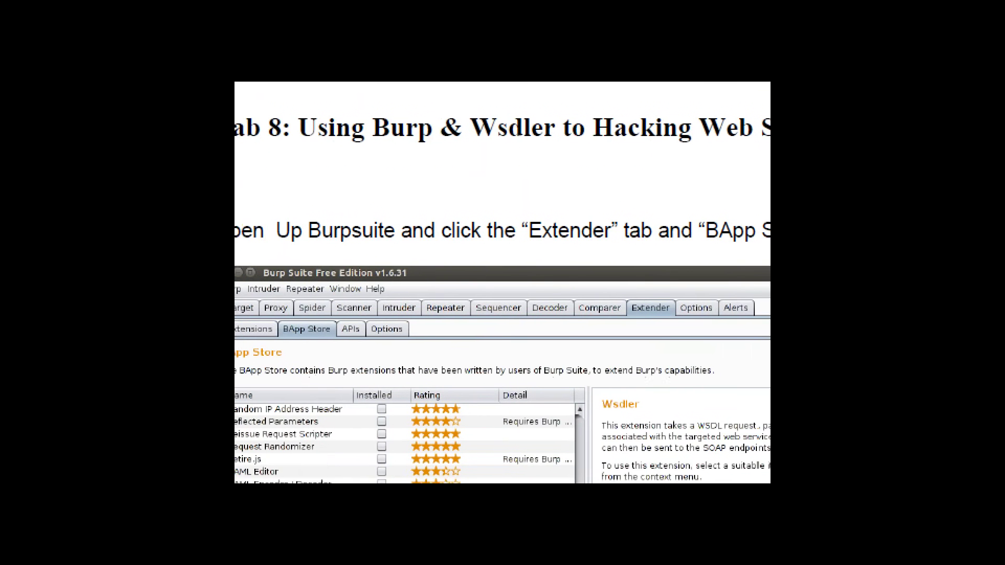
Step: Outline the Extender tab, then scroll to page 56's testfire.net/bank/ws.asmx?WSDL browsing step
{"action": "mouse_move", "coordinate": [623, 316]}
{"action": "left_mouse_down"}
{"action": "mouse_move", "coordinate": [686, 323]}
{"action": "mouse_move", "coordinate": [646, 282]}
{"action": "mouse_move", "coordinate": [624, 283]}
{"action": "mouse_move", "coordinate": [622, 316]}
{"action": "left_mouse_up"}
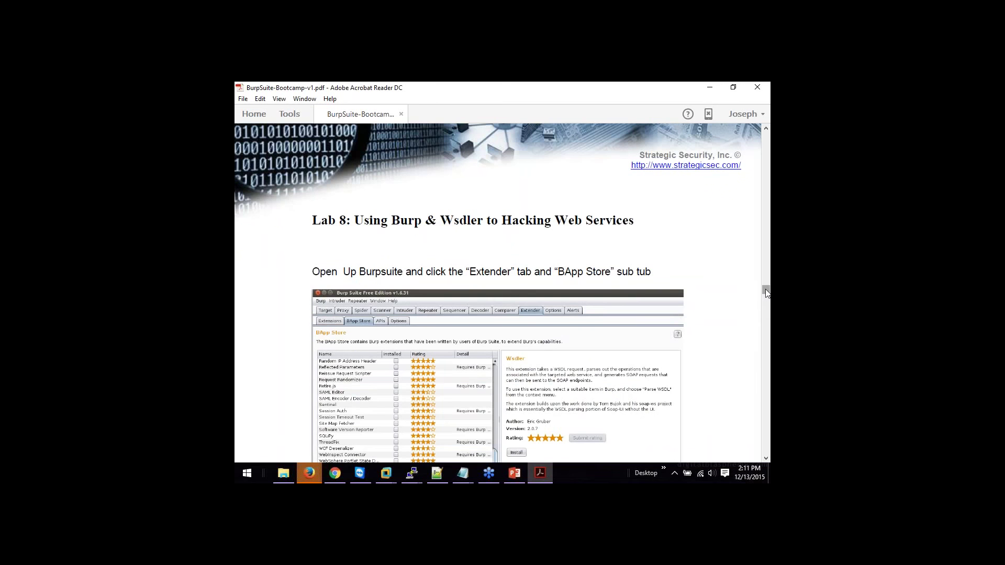
{"action": "left_click_drag", "start_coordinate": [767, 293], "coordinate": [766, 291]}
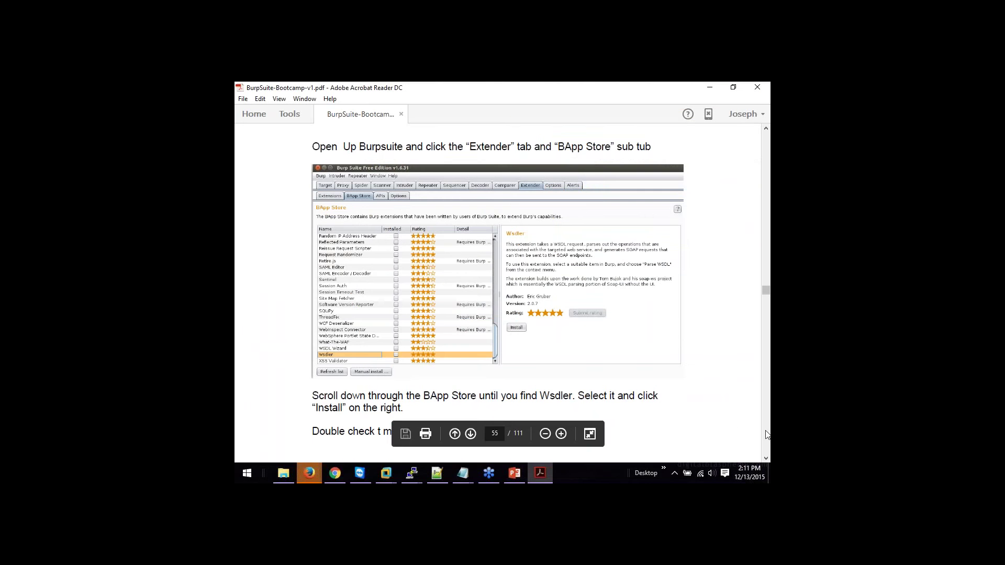
{"action": "scroll", "coordinate": [766, 299], "scroll_direction": "down", "scroll_amount": 10}
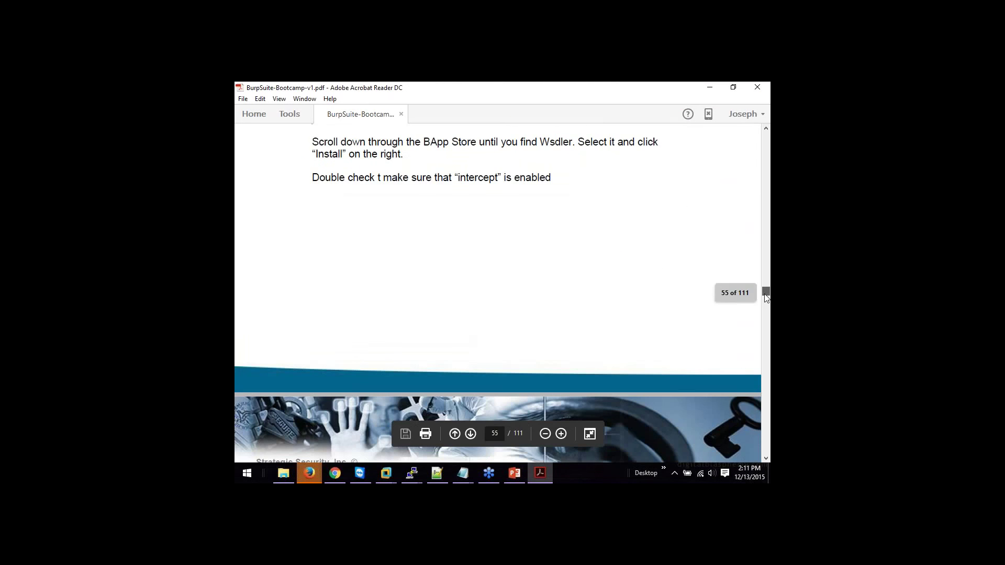
{"action": "scroll", "coordinate": [765, 299], "scroll_direction": "down", "scroll_amount": 3}
{"action": "scroll", "coordinate": [766, 298], "scroll_direction": "up", "scroll_amount": 3}
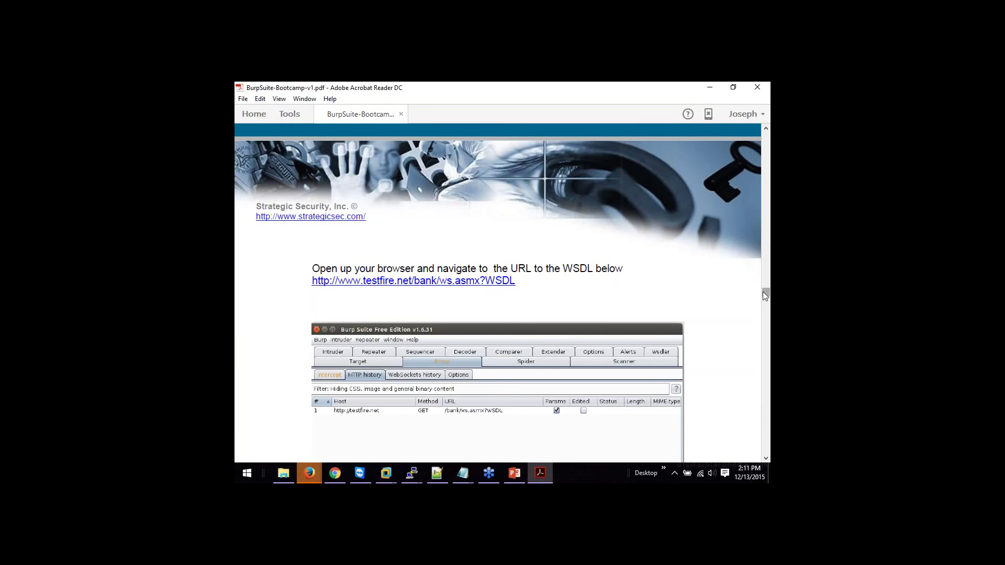
Step: Move to page 57 and point out the Parse WSDL entry in the context-menu screenshot
{"action": "left_click_drag", "start_coordinate": [764, 295], "coordinate": [764, 294]}
{"action": "left_click_drag", "start_coordinate": [765, 297], "coordinate": [765, 300]}
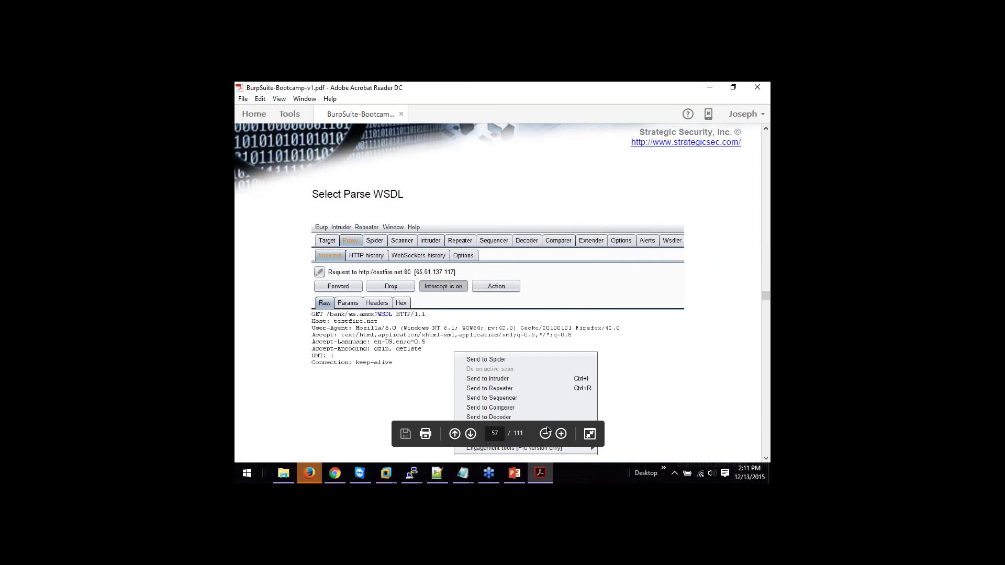
{"action": "left_click", "coordinate": [767, 301]}
{"action": "left_click_drag", "start_coordinate": [768, 303], "coordinate": [767, 305]}
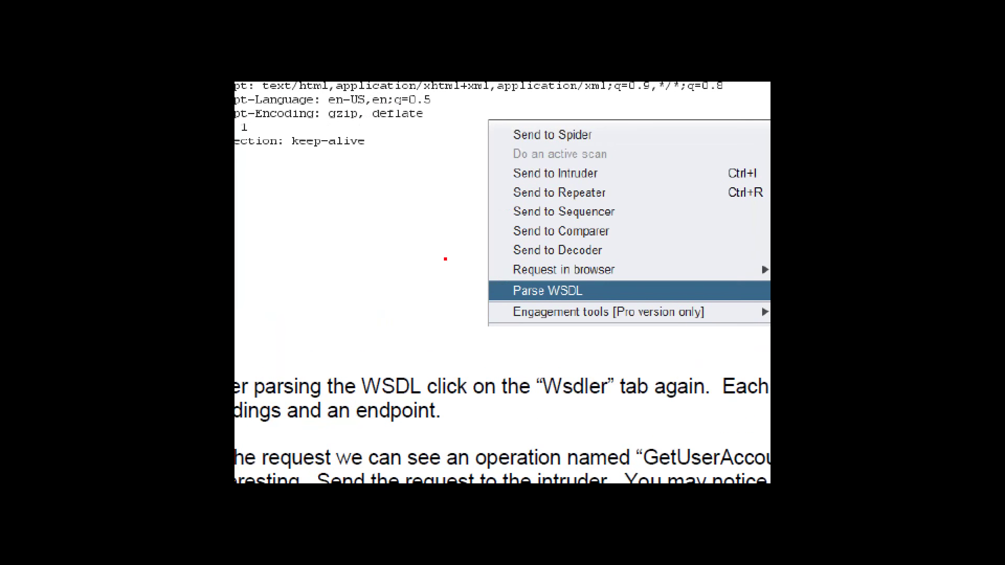
{"action": "mouse_move", "coordinate": [462, 249]}
{"action": "left_mouse_down"}
{"action": "mouse_move", "coordinate": [506, 287]}
{"action": "mouse_move", "coordinate": [499, 294]}
{"action": "left_mouse_up"}
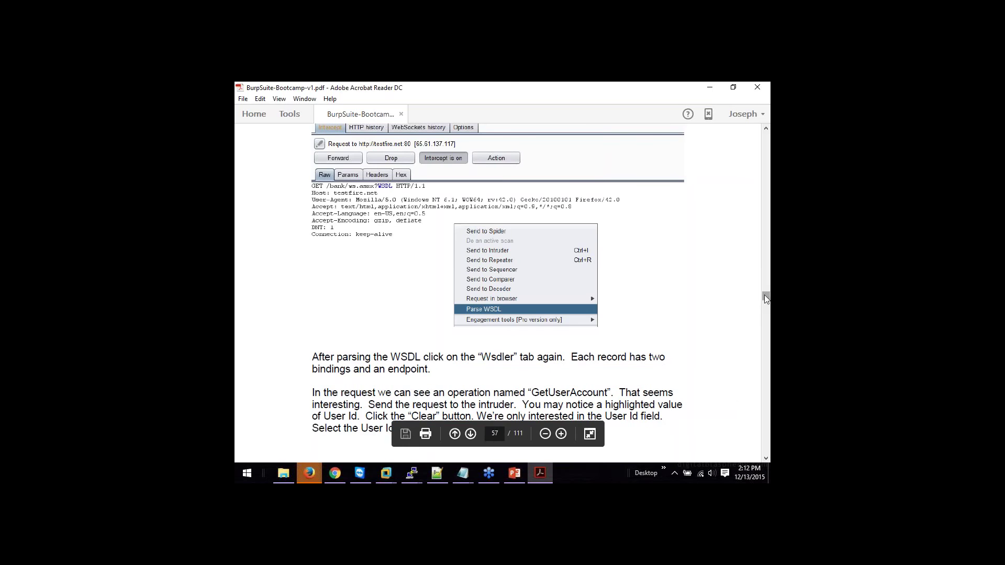
Step: Advance to the page 58 Intruder Payload Positions screenshot and point out the marked UserId value
{"action": "scroll", "coordinate": [713, 296], "scroll_direction": "down", "scroll_amount": 3}
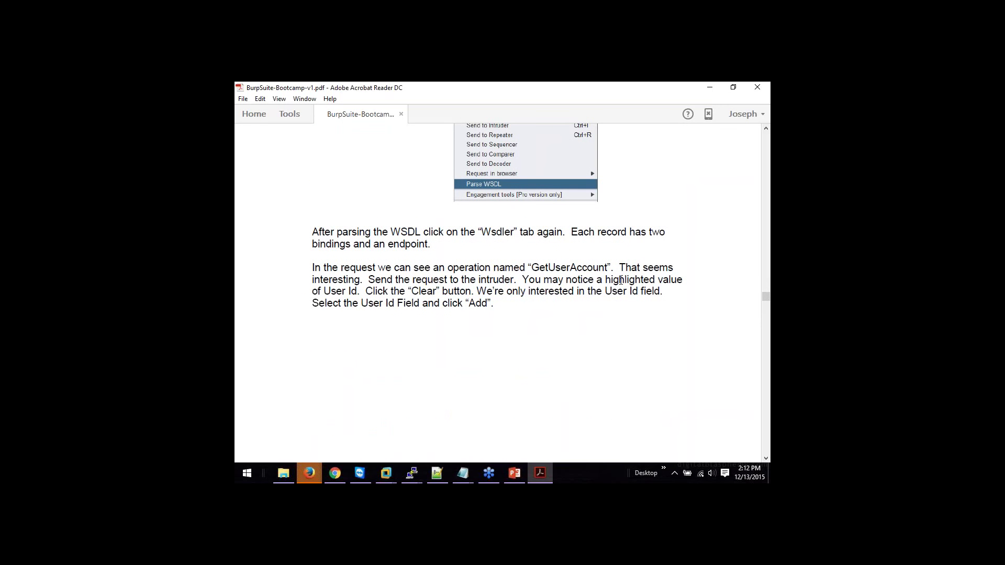
{"action": "left_click_drag", "start_coordinate": [767, 300], "coordinate": [767, 299]}
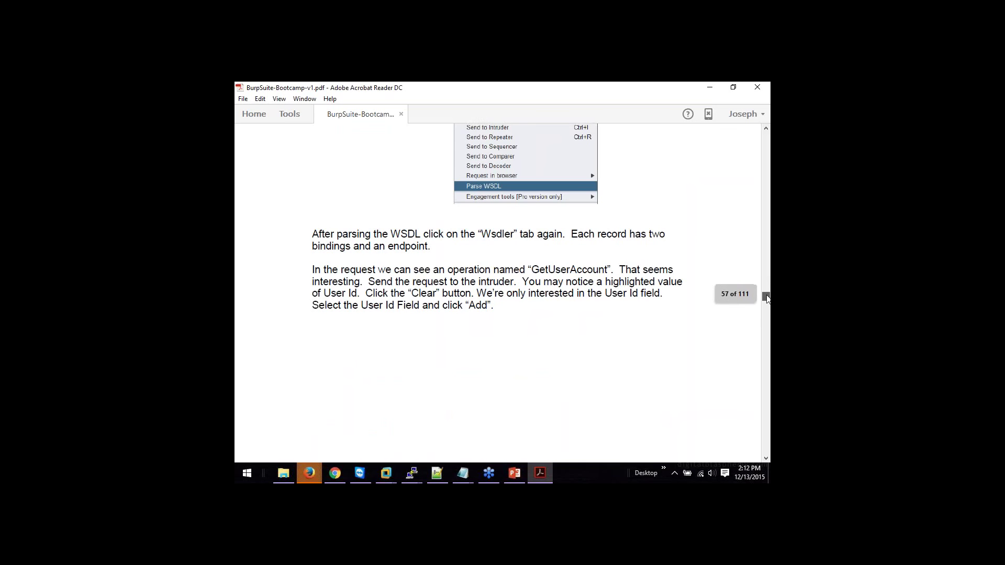
{"action": "scroll", "coordinate": [767, 297], "scroll_direction": "down", "scroll_amount": 10}
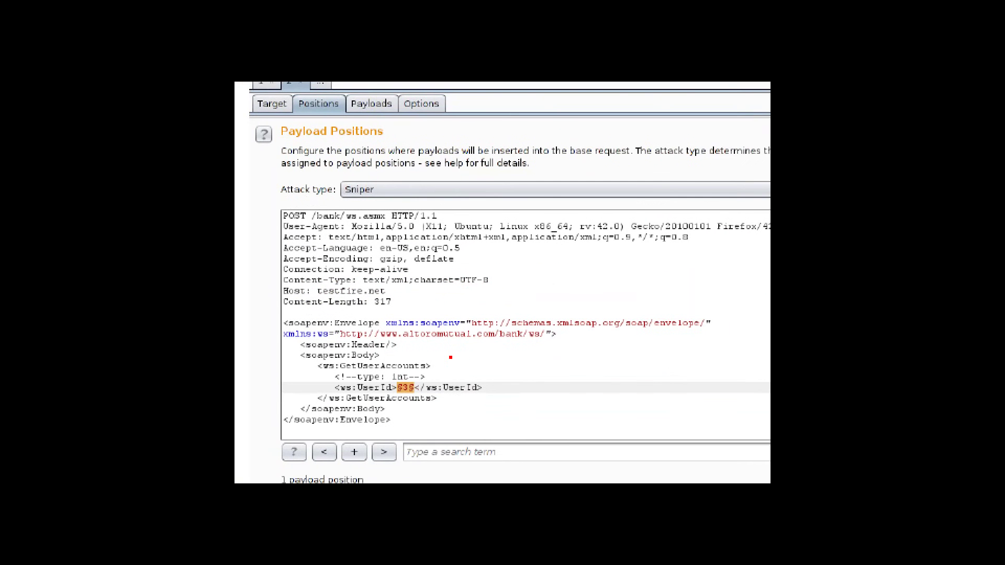
{"action": "mouse_move", "coordinate": [451, 357]}
{"action": "left_mouse_down"}
{"action": "mouse_move", "coordinate": [417, 377]}
{"action": "mouse_move", "coordinate": [427, 382]}
{"action": "left_mouse_up"}
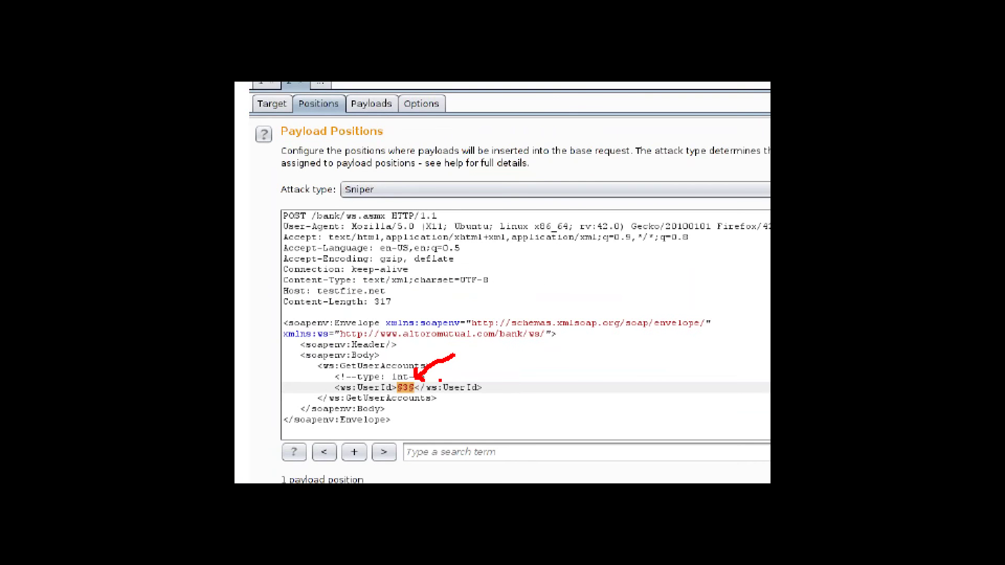
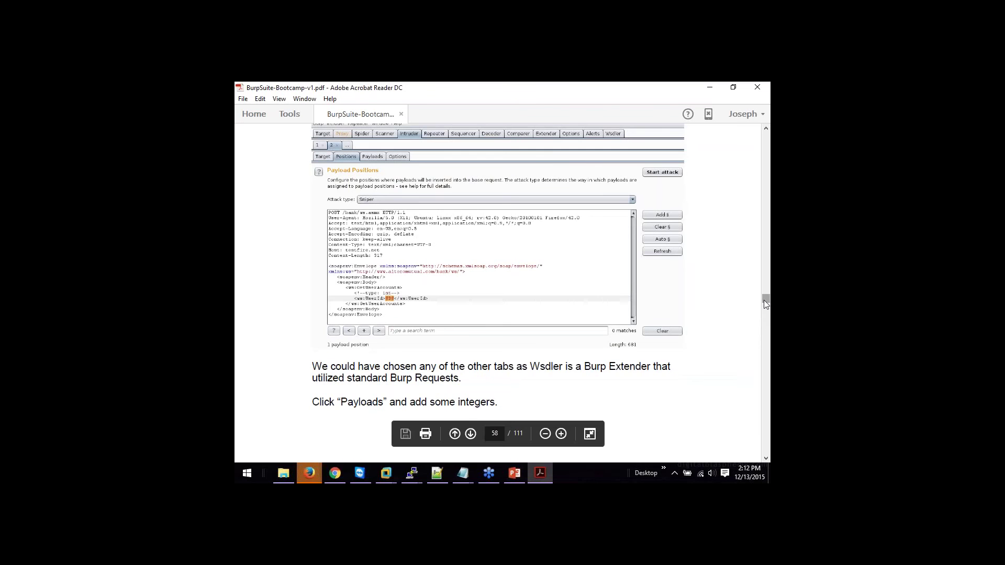
Step: Box the integer payloads 1 to 8 in red, then scroll through pages 58–61 to the Lab 9 heading
{"action": "left_click_drag", "start_coordinate": [764, 300], "coordinate": [765, 305]}
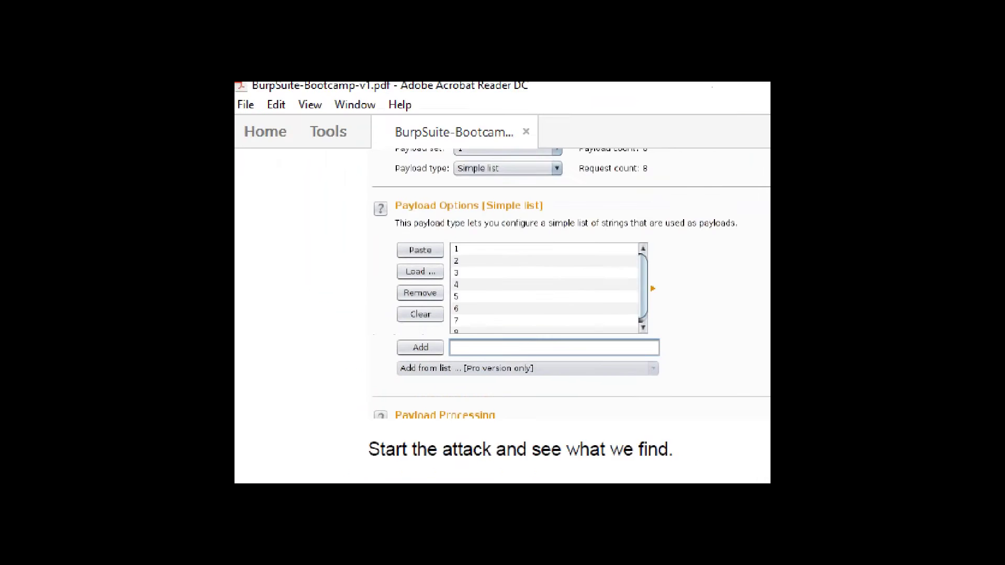
{"action": "left_click_drag", "start_coordinate": [462, 231], "coordinate": [461, 337]}
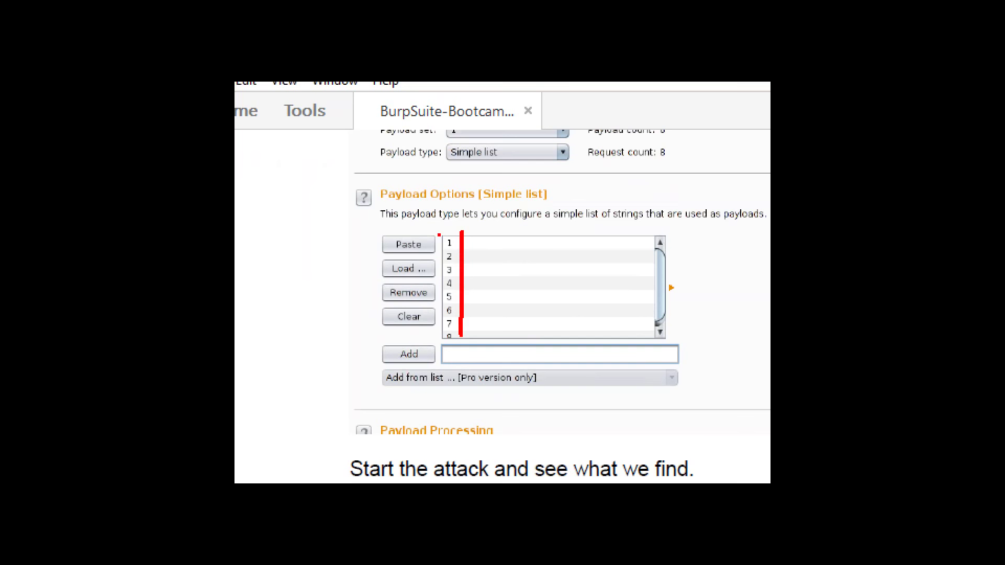
{"action": "left_click_drag", "start_coordinate": [439, 235], "coordinate": [439, 343]}
{"action": "left_click_drag", "start_coordinate": [439, 235], "coordinate": [462, 231]}
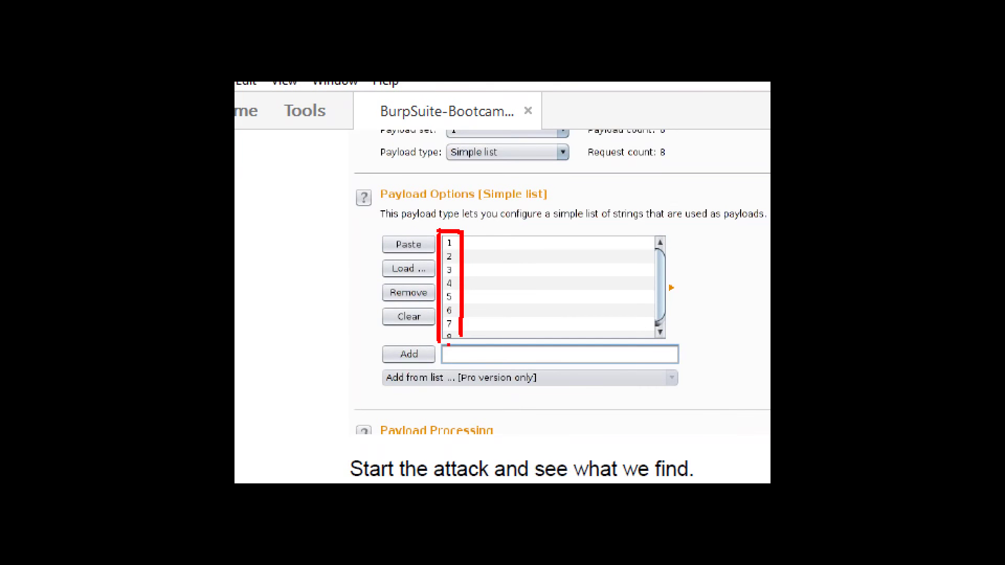
{"action": "left_click_drag", "start_coordinate": [439, 343], "coordinate": [462, 344]}
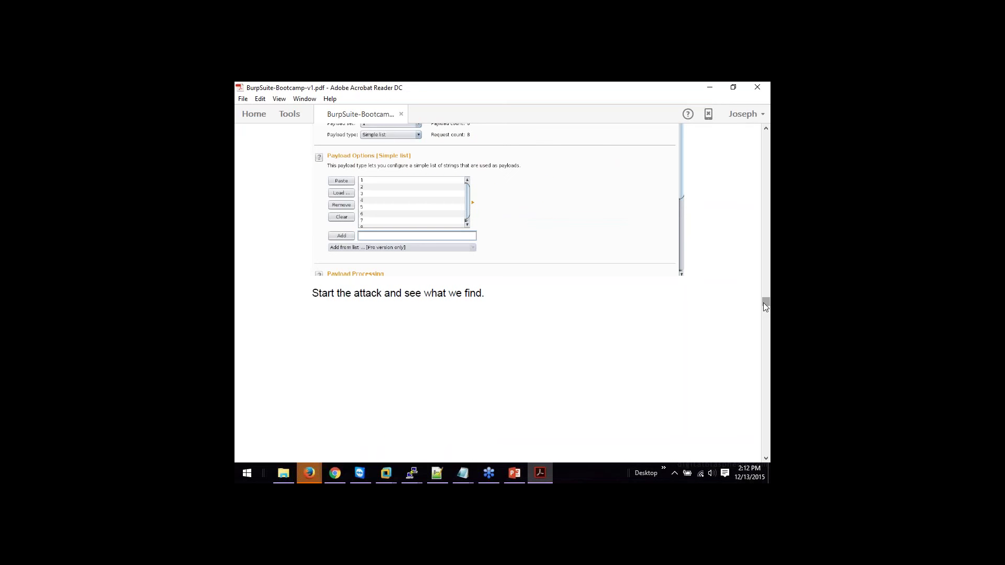
{"action": "left_click_drag", "start_coordinate": [764, 303], "coordinate": [766, 309]}
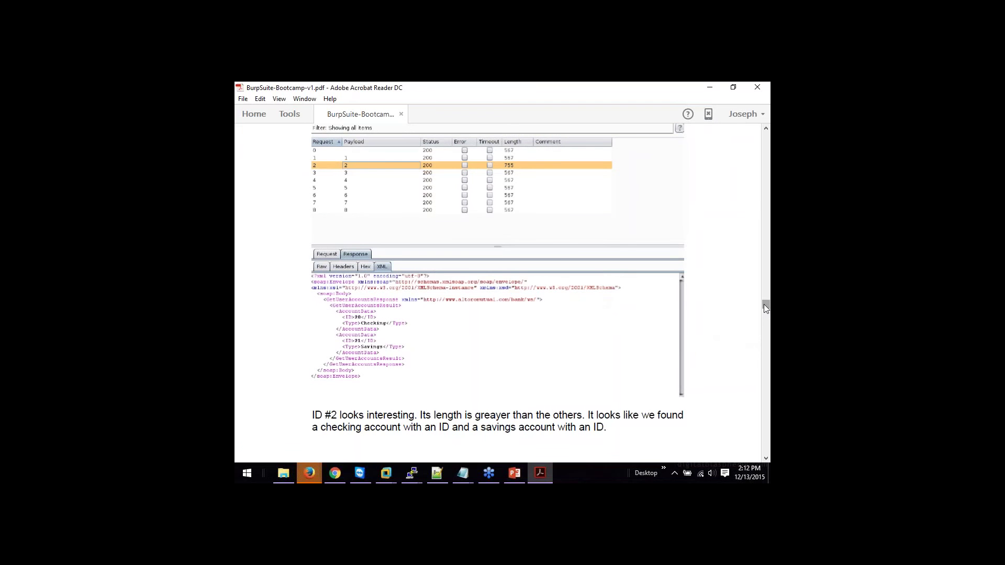
{"action": "left_click_drag", "start_coordinate": [765, 306], "coordinate": [765, 306]}
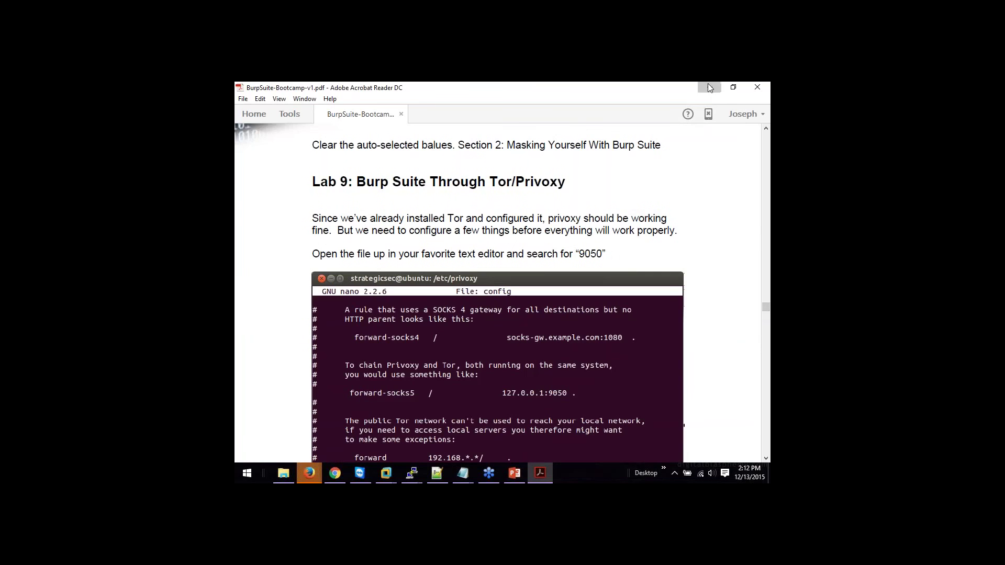
Step: Minimize the PDF guide and switch to the StrategicsecUbuntu VM's login screen
{"action": "left_click", "coordinate": [708, 86]}
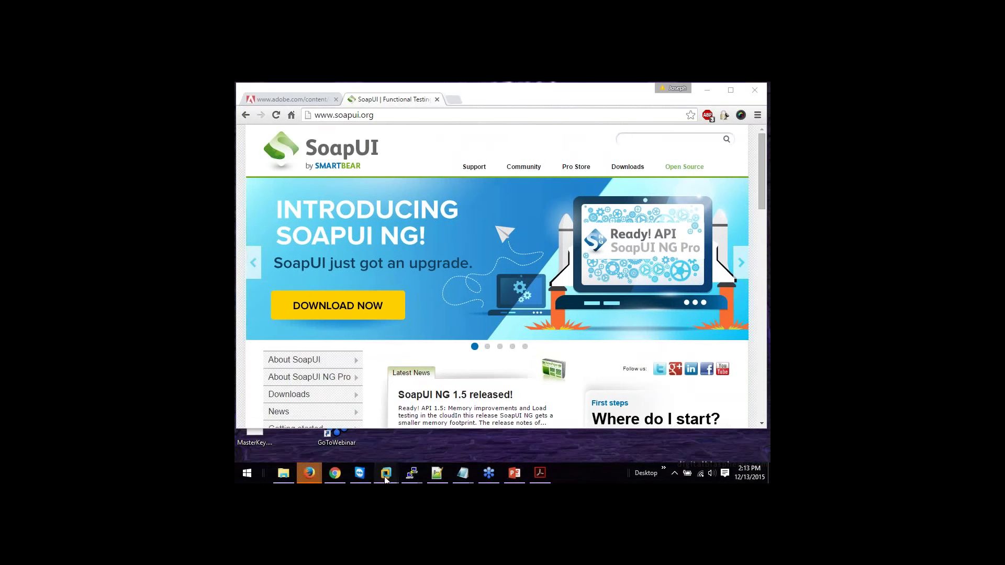
{"action": "mouse_move", "coordinate": [386, 478]}
{"action": "left_click", "coordinate": [404, 403]}
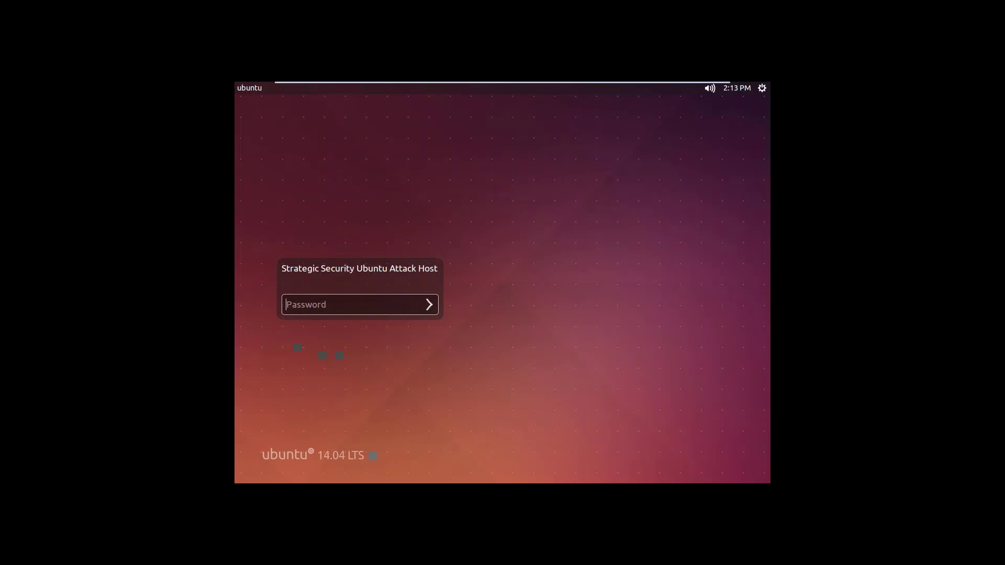
Step: Unlock the Ubuntu session with the account password and check the SoapUI download progress in Firefox
{"action": "left_click", "coordinate": [391, 309]}
{"action": "type", "text": "strategicsec"}
{"action": "key", "text": "Return"}
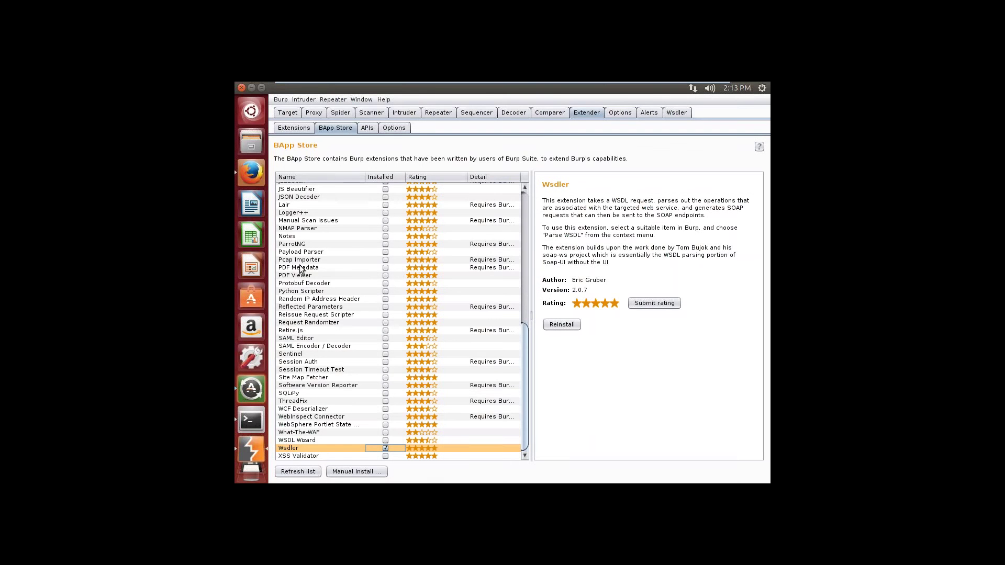
{"action": "left_click", "coordinate": [251, 174]}
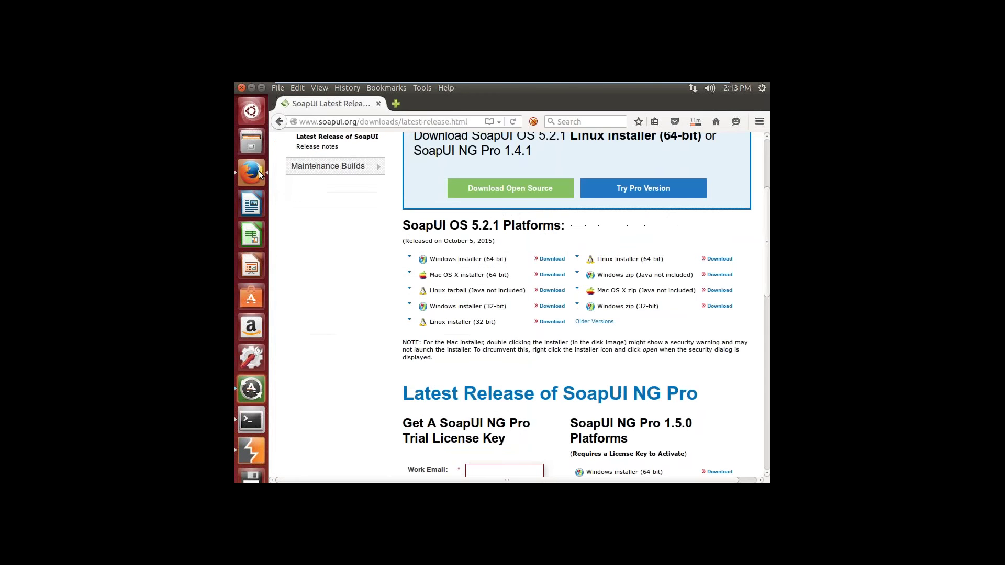
{"action": "left_click", "coordinate": [693, 125]}
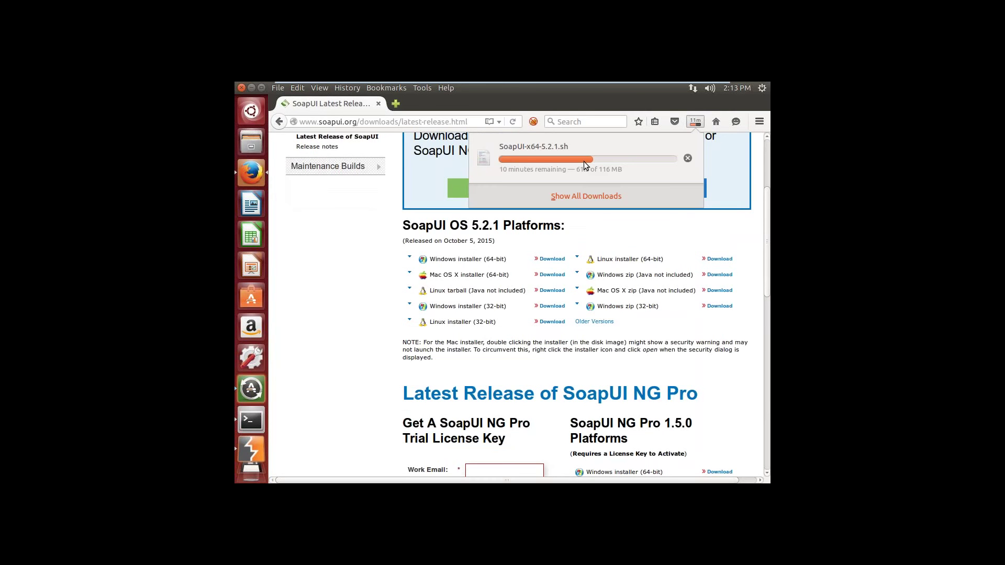
Step: Refresh Burp Suite's BApp Store list, confirming Wsdler 2.0.7 is installed, then bring Firefox forward
{"action": "left_click", "coordinate": [256, 448]}
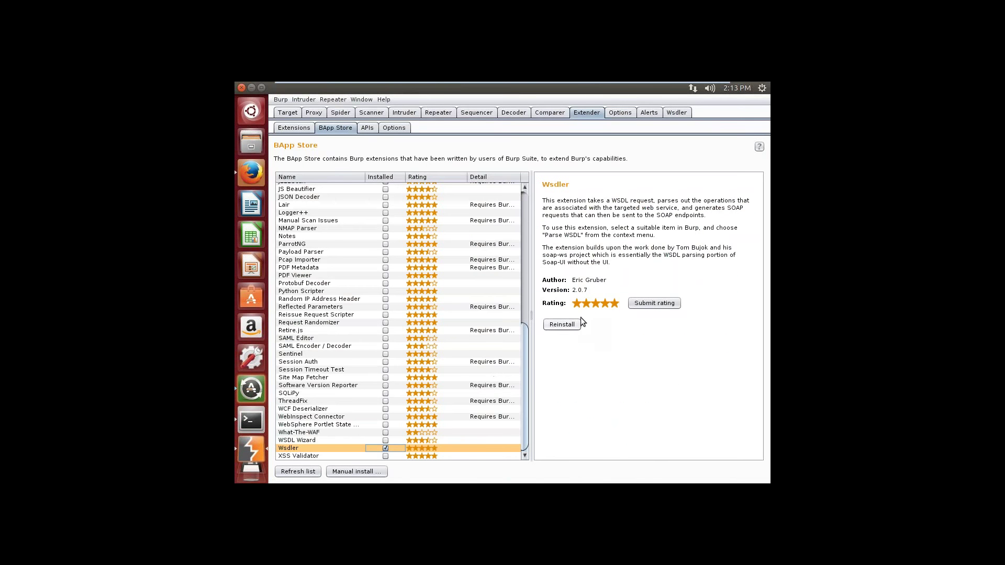
{"action": "left_click", "coordinate": [315, 474]}
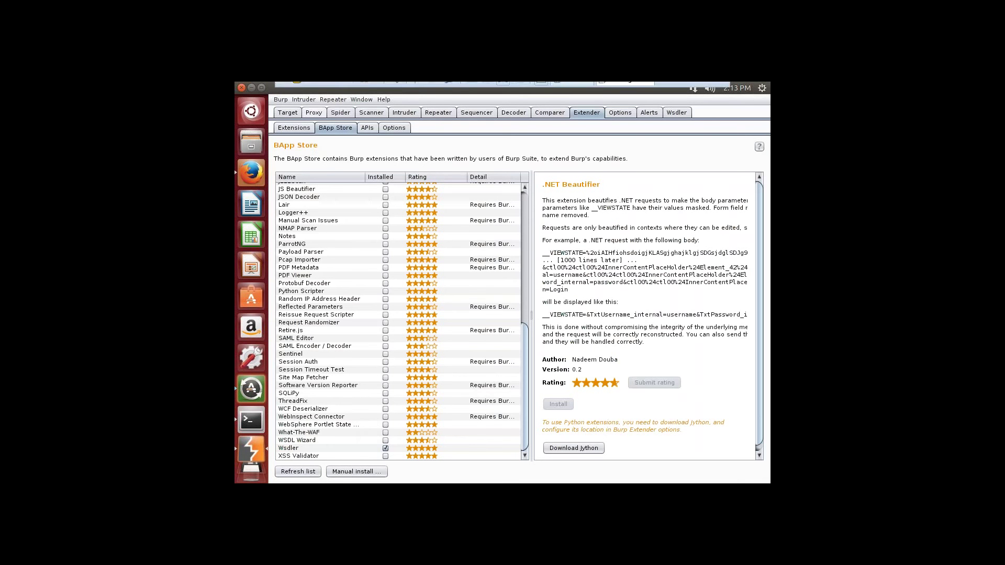
{"action": "mouse_move", "coordinate": [304, 91]}
{"action": "left_click", "coordinate": [260, 169]}
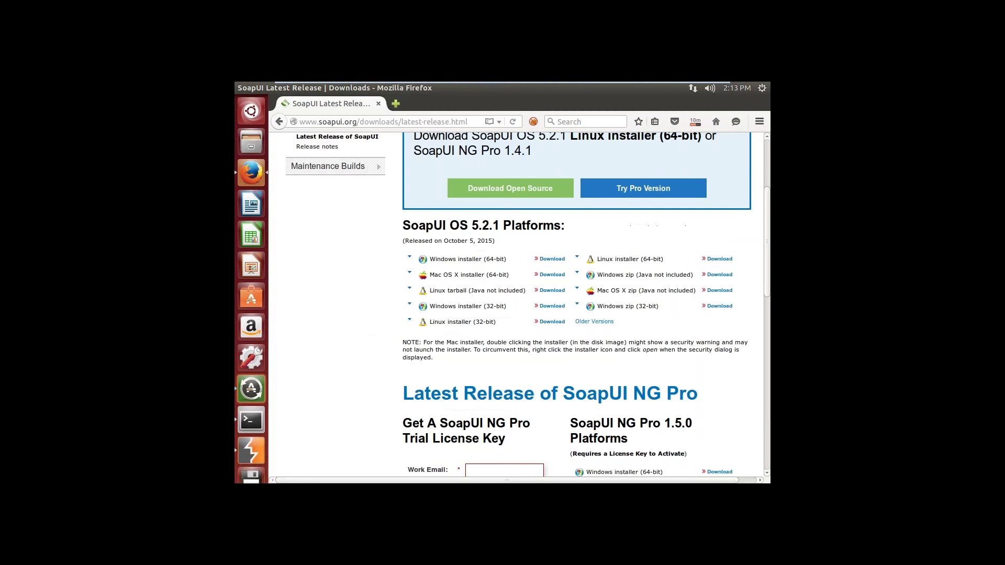
Step: Set FoxyProxy to Use proxy 'Burp Suite' for all URLs, then exit the VM to Windows
{"action": "left_click", "coordinate": [534, 122]}
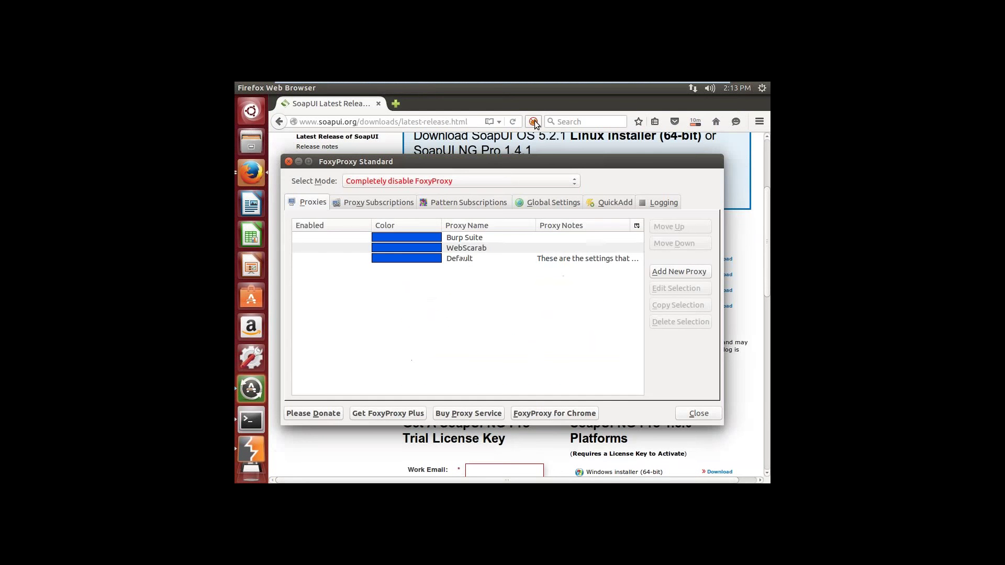
{"action": "left_click", "coordinate": [514, 239]}
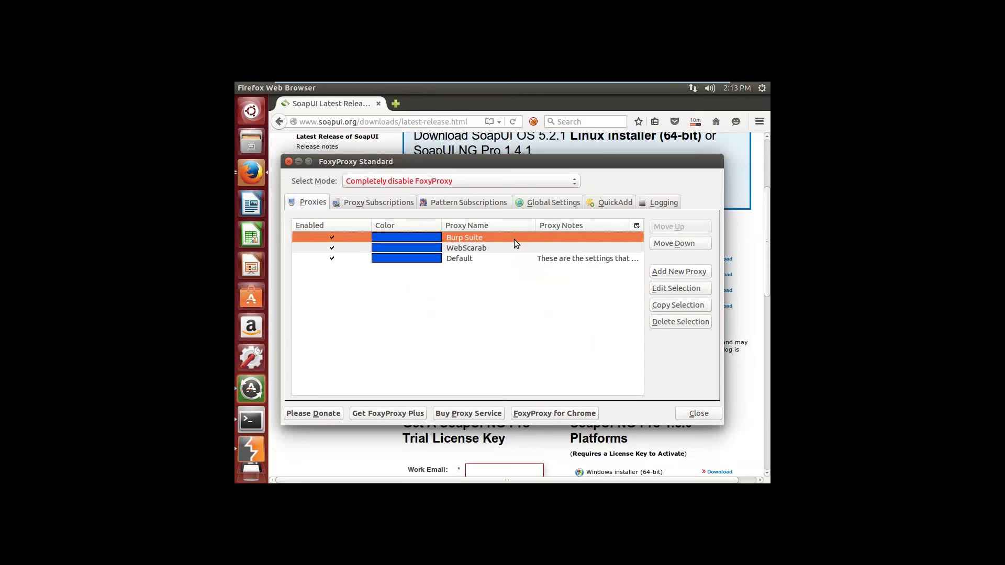
{"action": "double_click", "coordinate": [514, 240]}
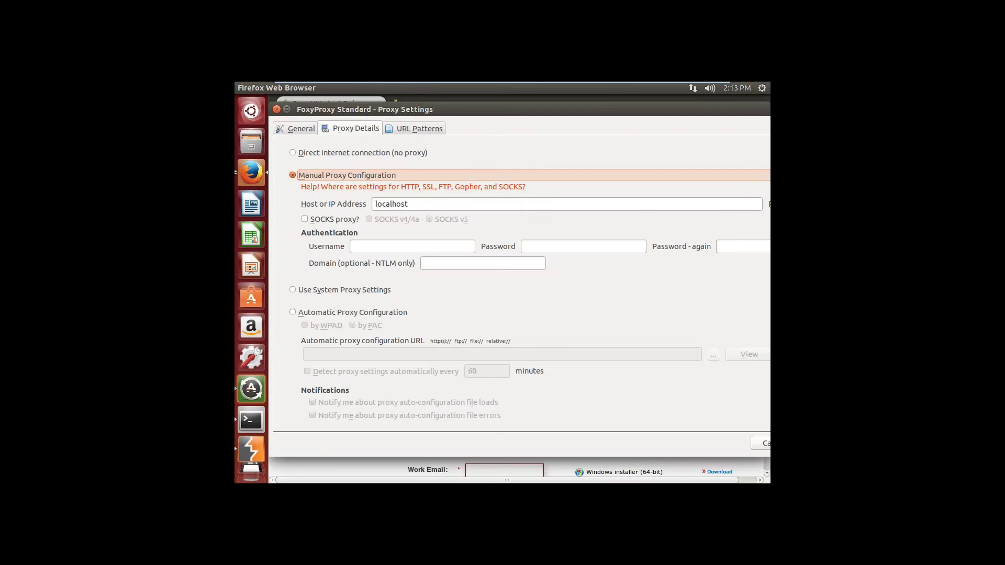
{"action": "left_click", "coordinate": [277, 109]}
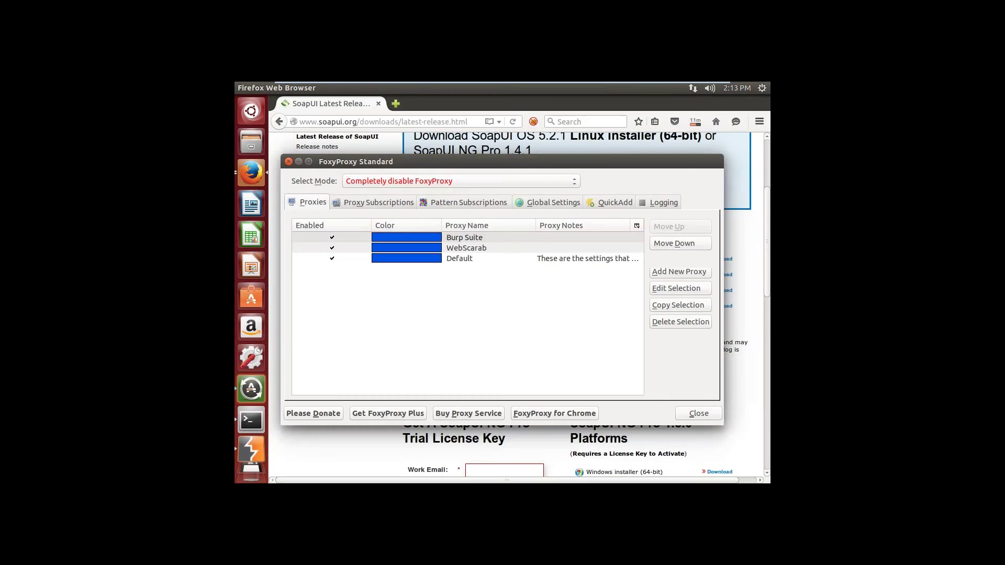
{"action": "left_click", "coordinate": [470, 185]}
{"action": "left_click", "coordinate": [467, 206]}
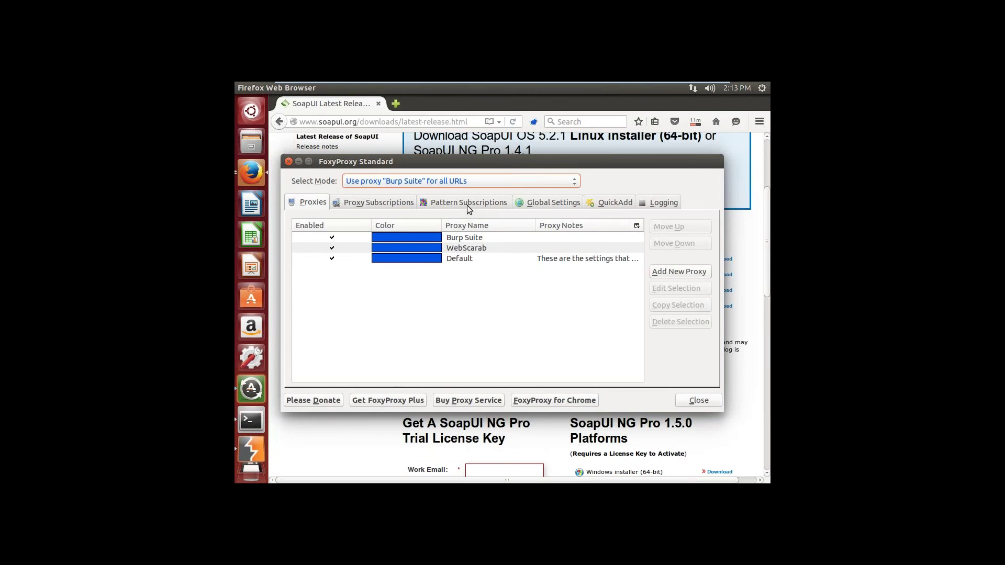
{"action": "left_click", "coordinate": [288, 162]}
{"action": "mouse_move", "coordinate": [506, 82]}
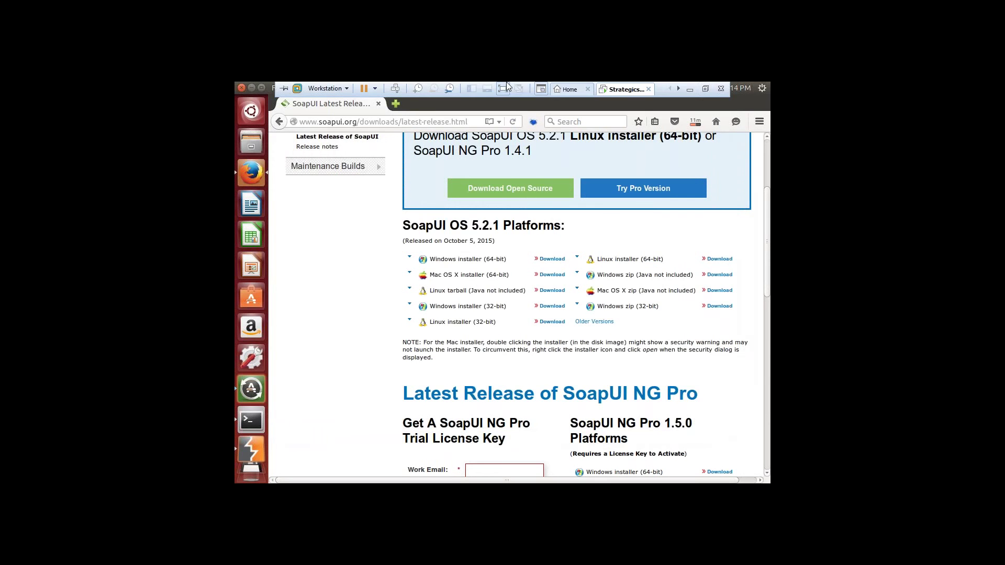
{"action": "left_click", "coordinate": [690, 89]}
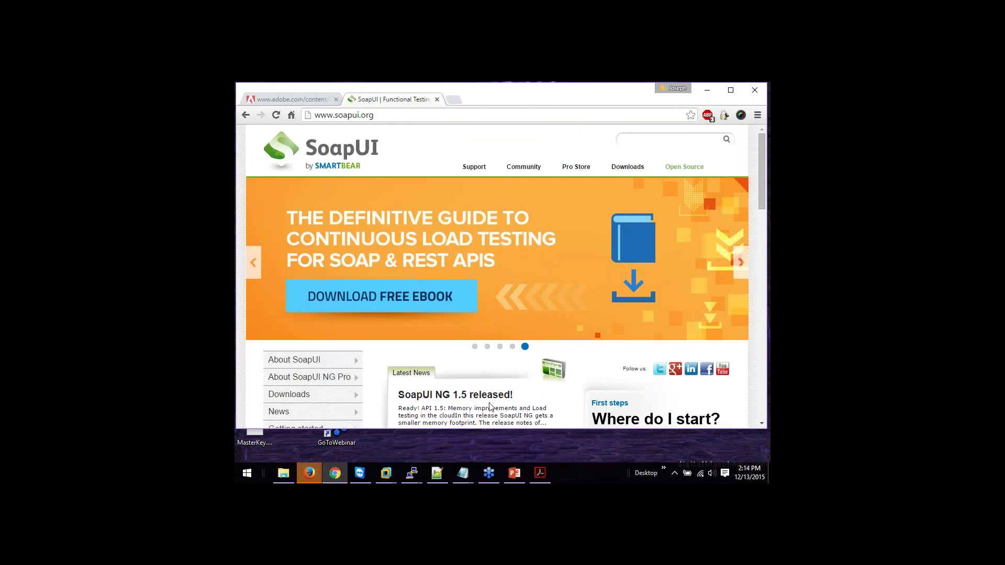
Step: Search the PDF guide for 'testfire' to locate the WSDL link
{"action": "left_click", "coordinate": [540, 473]}
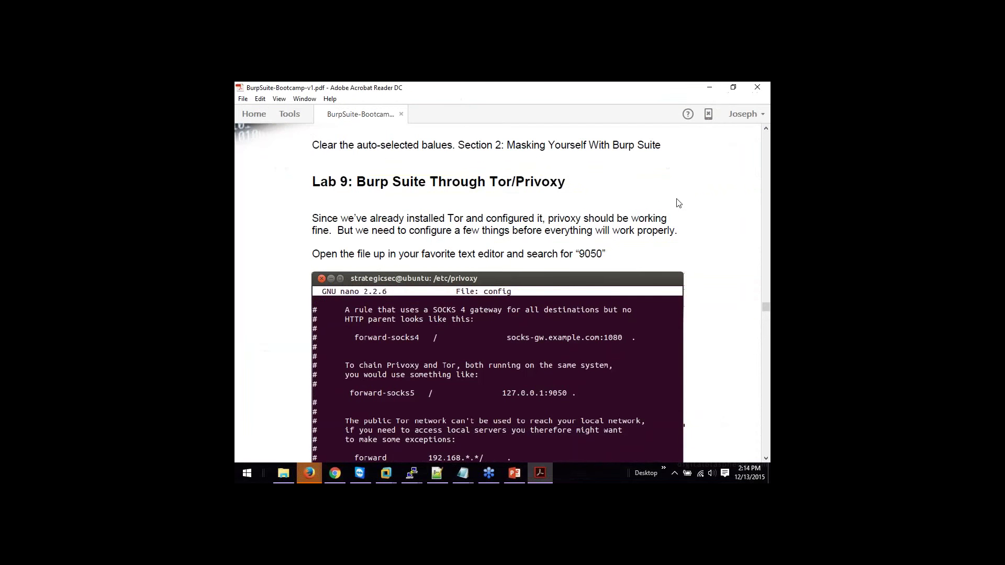
{"action": "key", "text": "ctrl+f"}
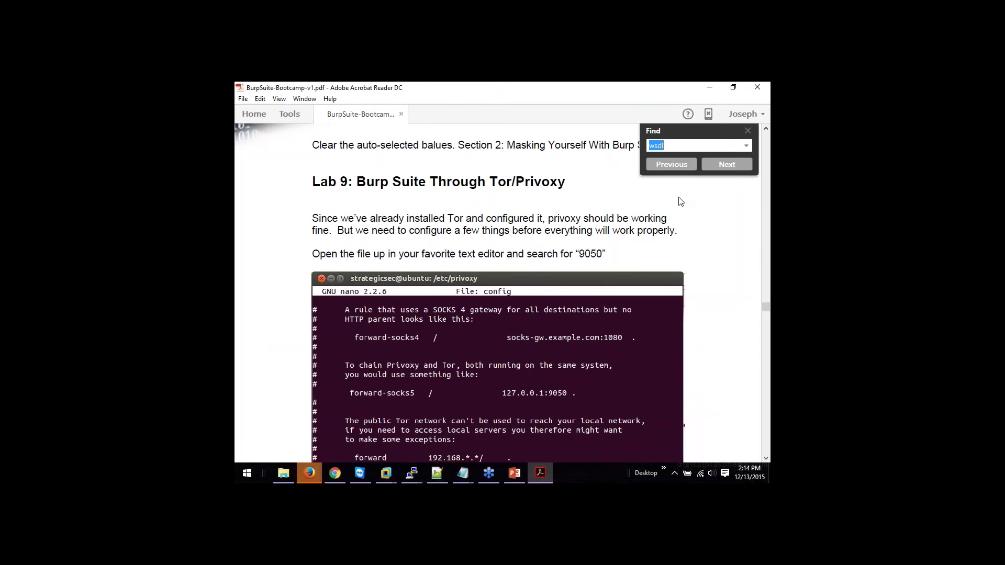
{"action": "type", "text": "testfire"}
{"action": "key", "text": "Return"}
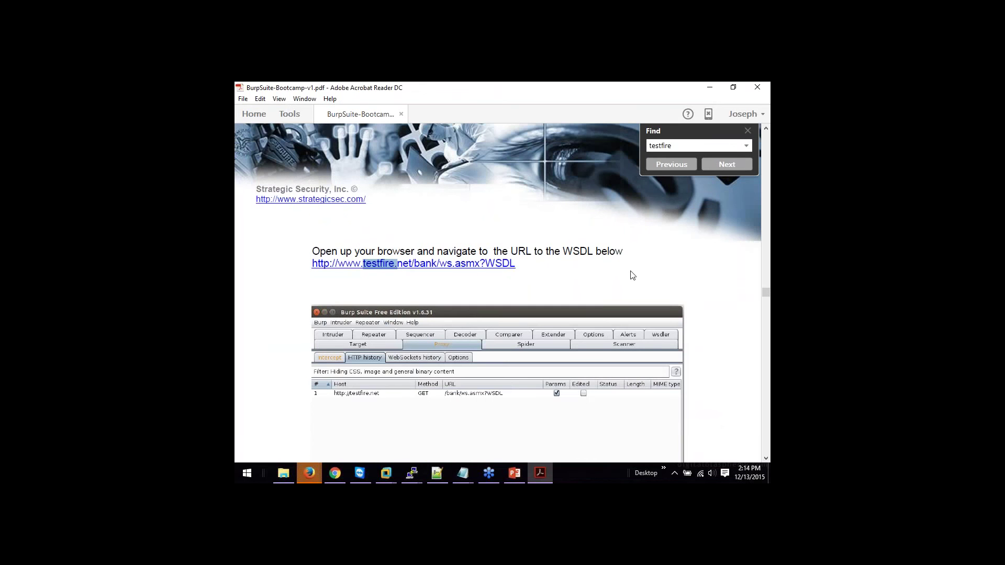
{"action": "key", "text": "alt+Tab"}
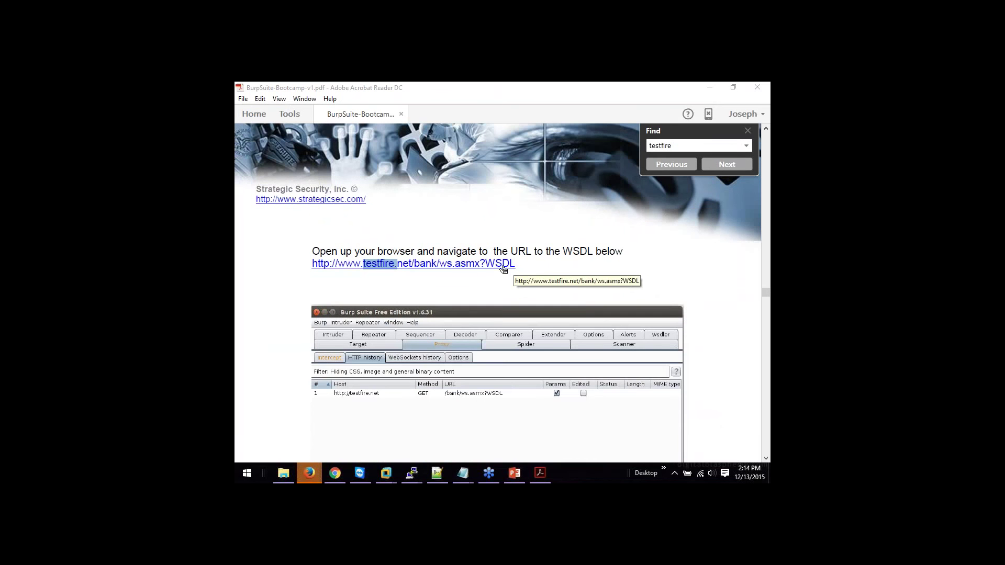
{"action": "right_click", "coordinate": [499, 268]}
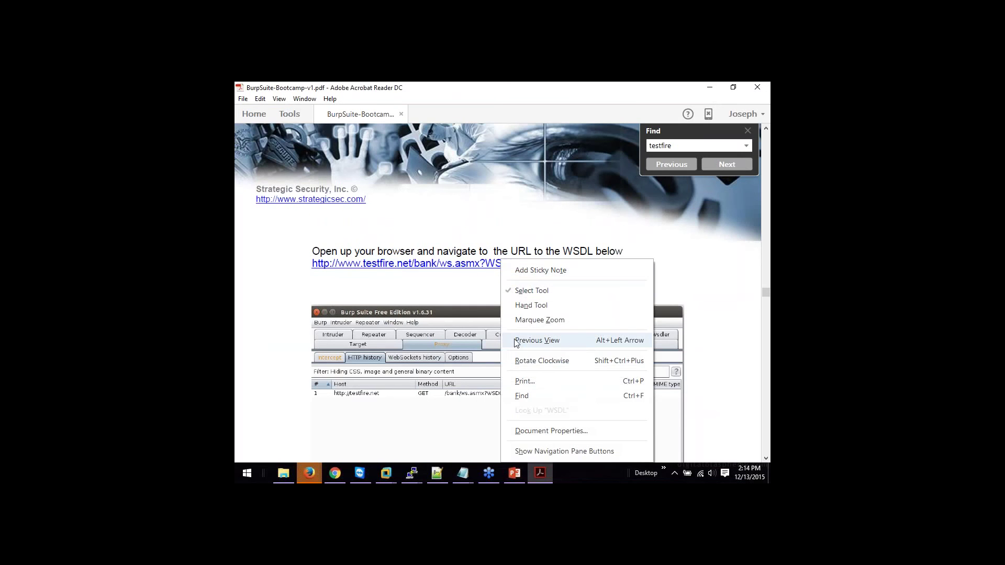
{"action": "left_click", "coordinate": [512, 238]}
{"action": "left_click", "coordinate": [519, 269]}
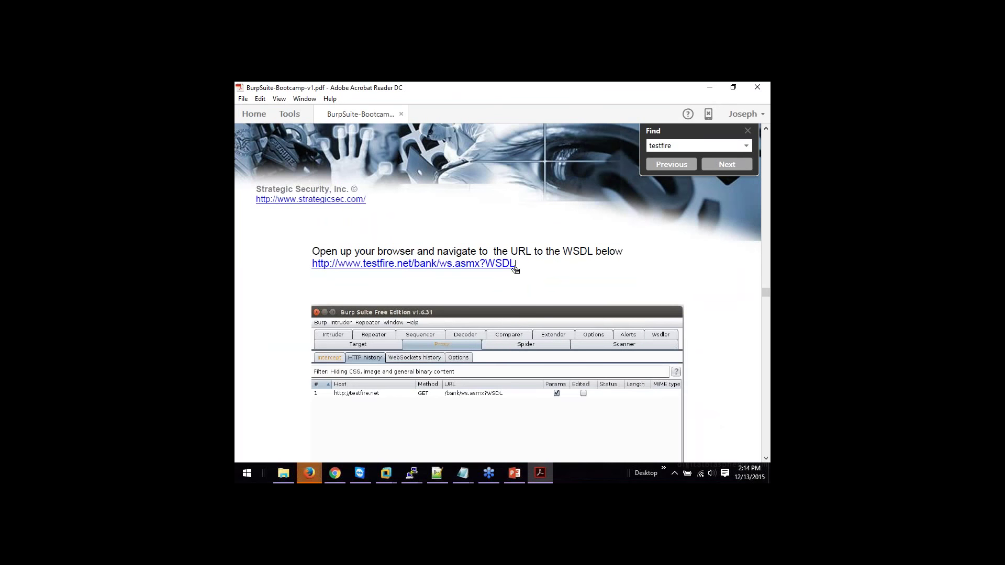
{"action": "left_click_drag", "start_coordinate": [514, 264], "coordinate": [466, 267]}
{"action": "left_click", "coordinate": [504, 263]}
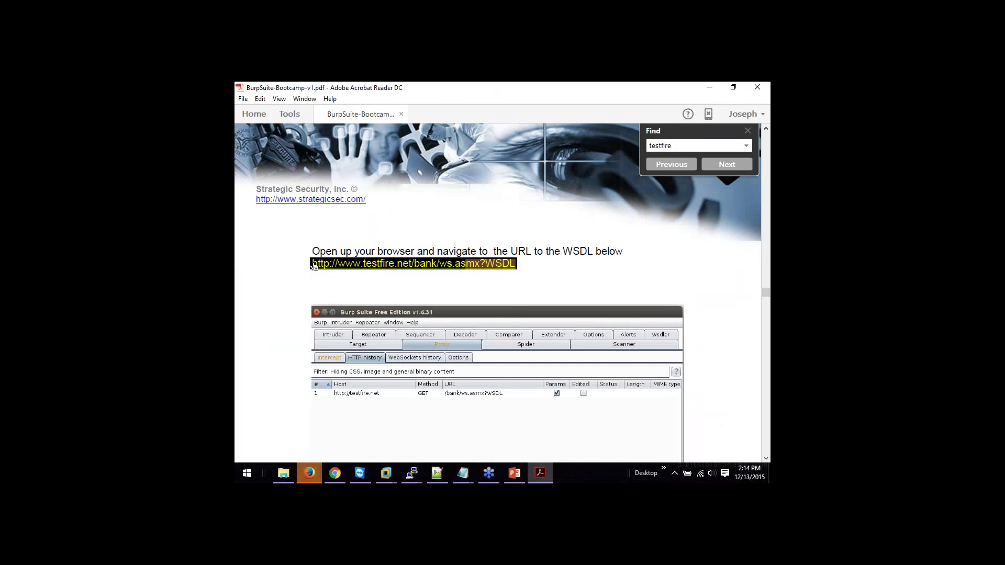
{"action": "left_click_drag", "start_coordinate": [312, 265], "coordinate": [514, 268]}
{"action": "right_click", "coordinate": [490, 267]}
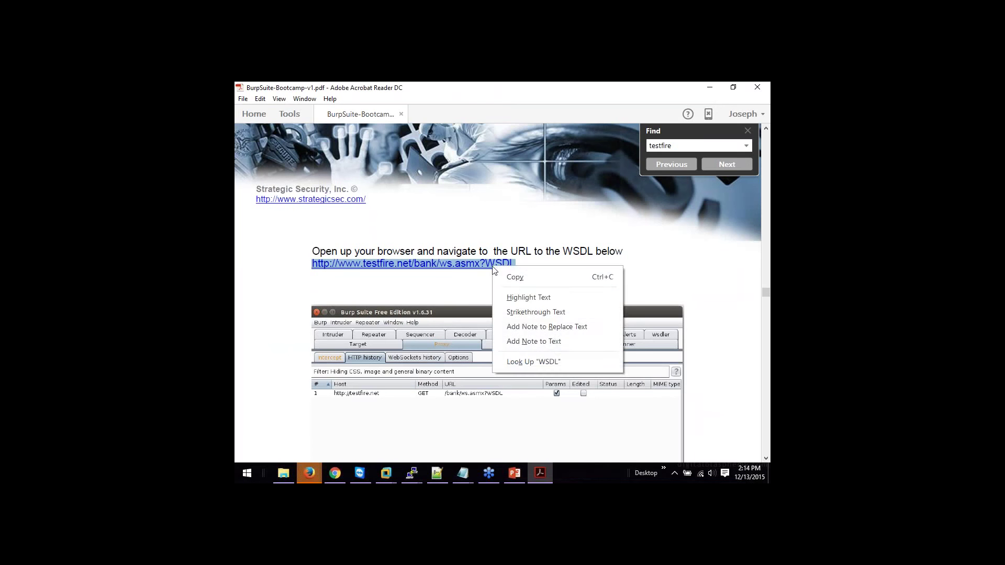
{"action": "left_click", "coordinate": [501, 278]}
{"action": "mouse_move", "coordinate": [386, 473]}
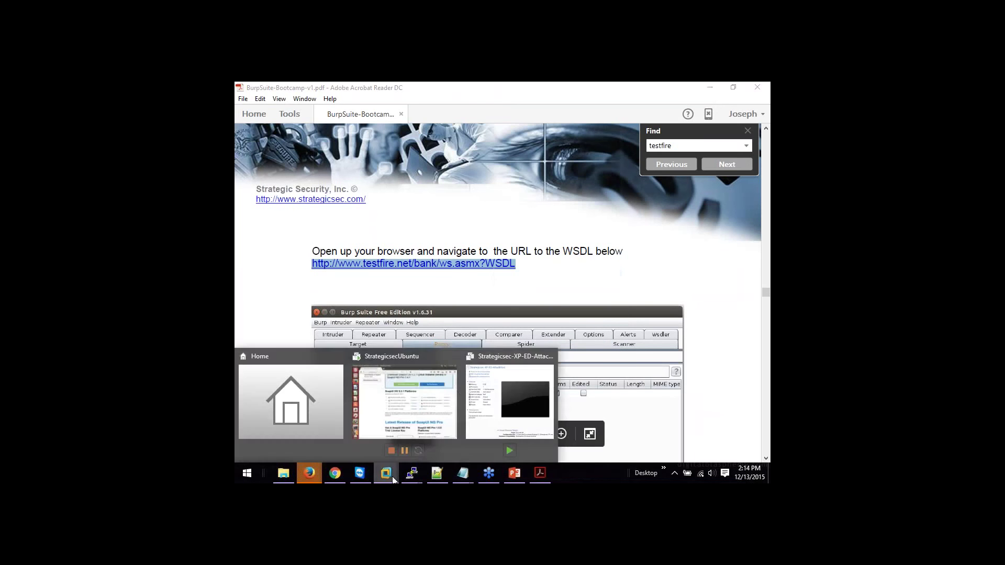
{"action": "left_click", "coordinate": [414, 396]}
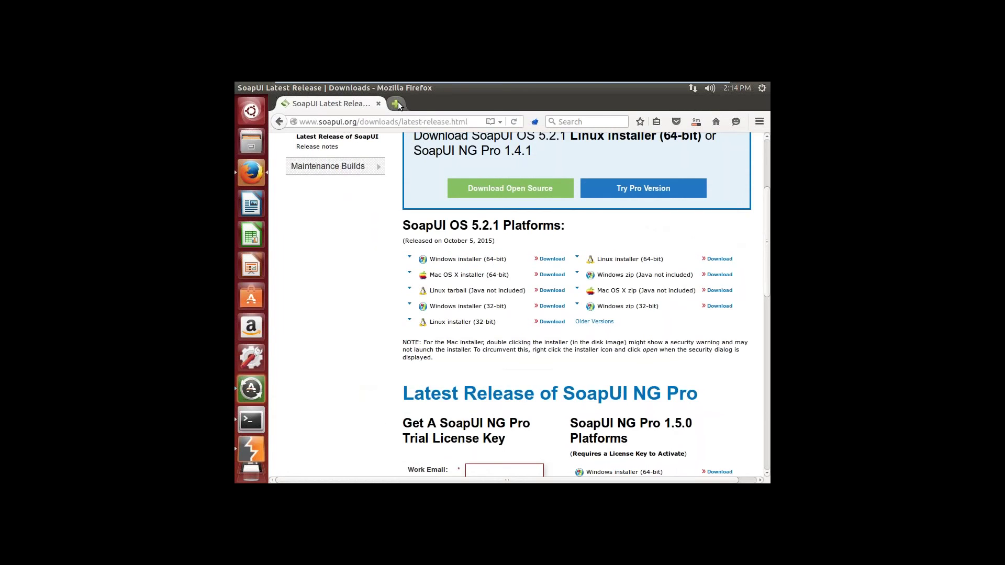
{"action": "left_click", "coordinate": [396, 103]}
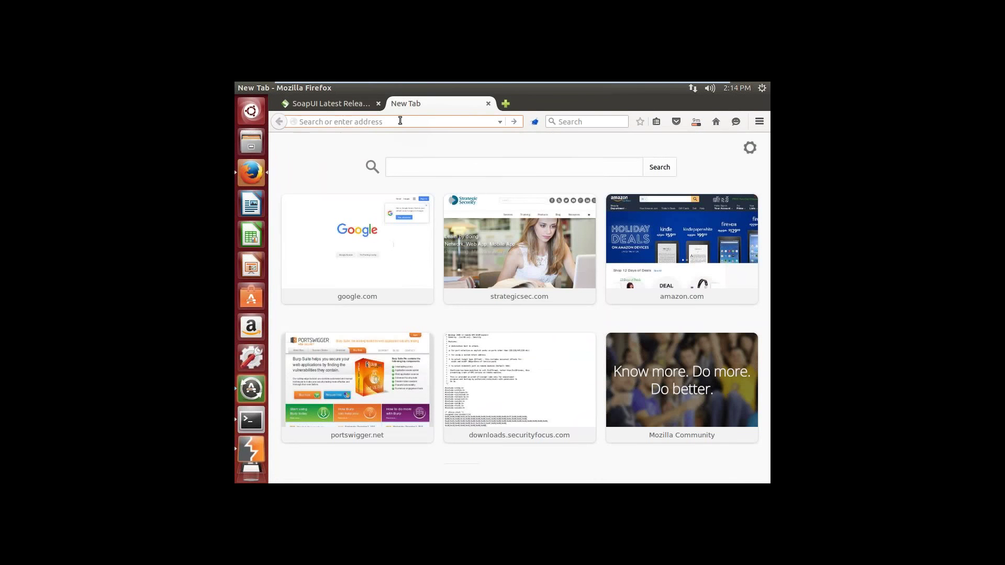
{"action": "key", "text": "alt"}
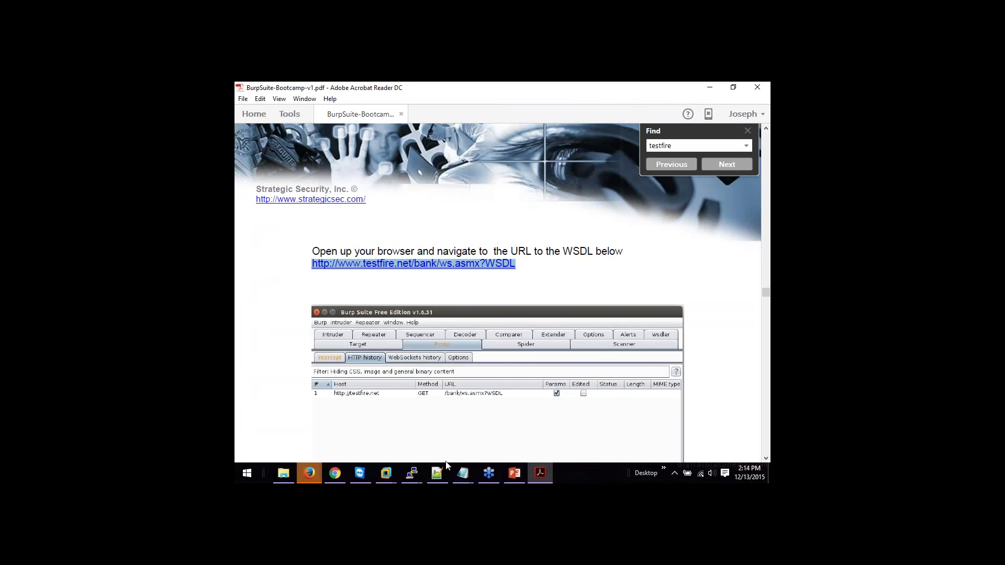
{"action": "mouse_move", "coordinate": [385, 473]}
{"action": "left_click", "coordinate": [397, 416]}
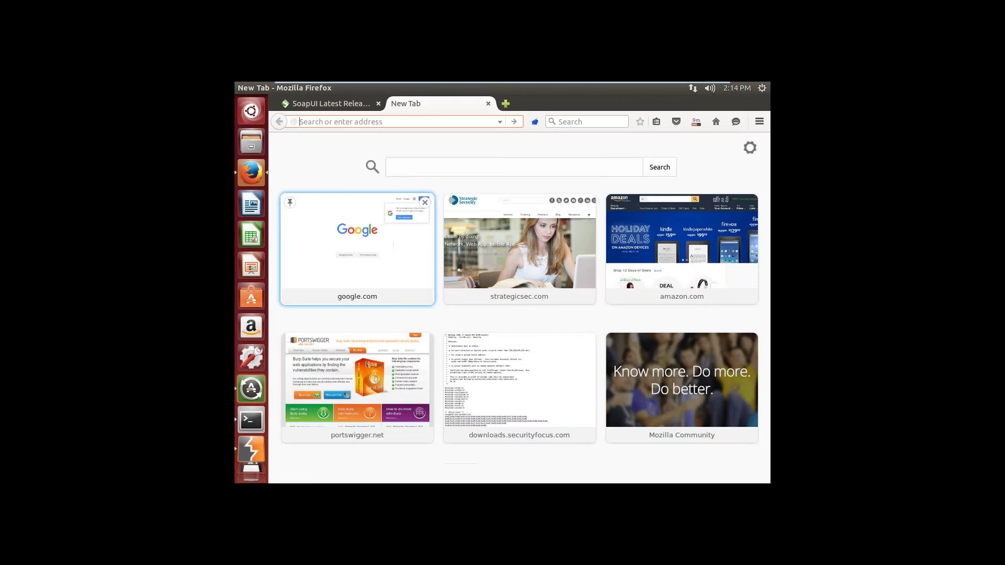
{"action": "type", "text": "www"}
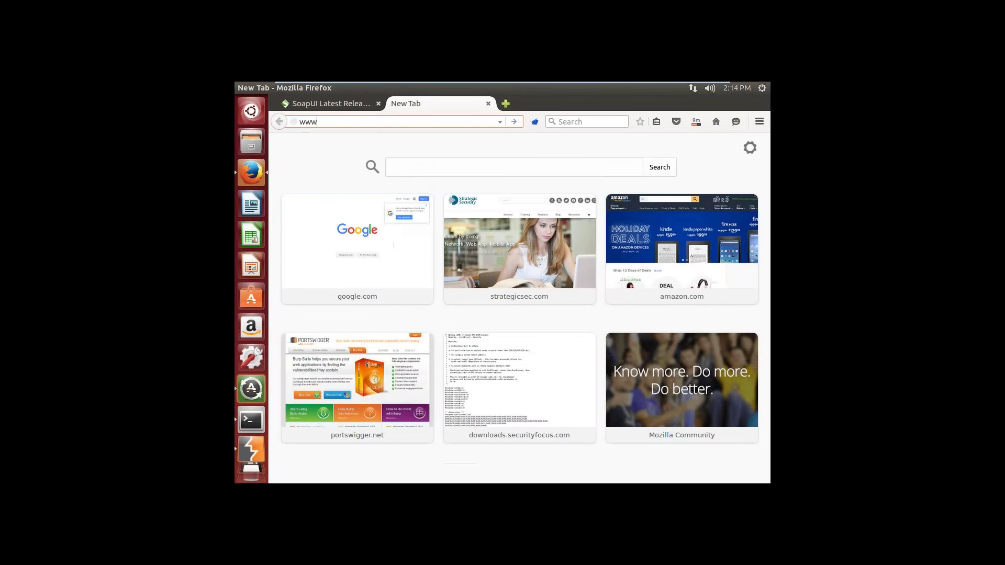
{"action": "type", "text": ".testfire.net/bank"}
{"action": "left_click", "coordinate": [691, 91]}
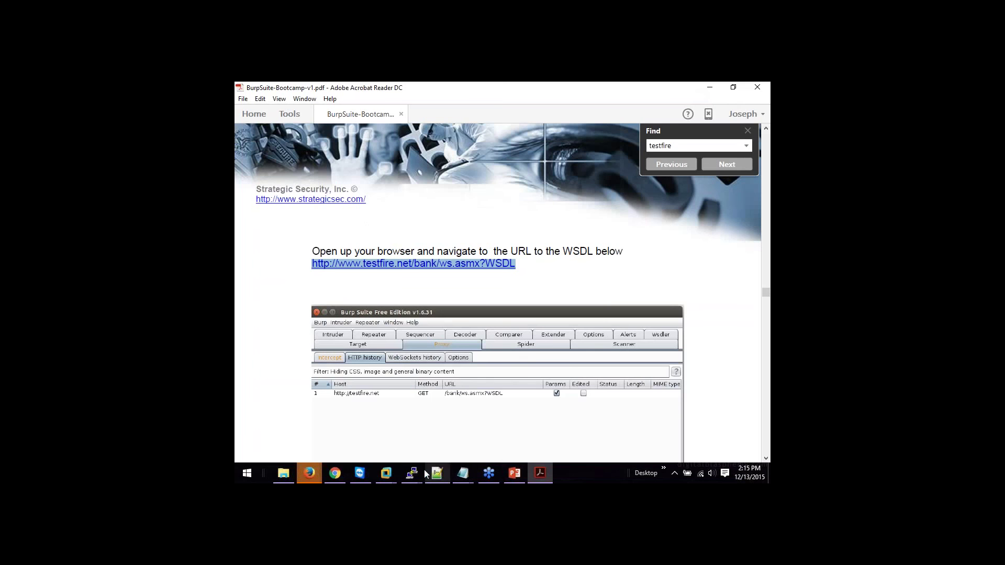
{"action": "mouse_move", "coordinate": [389, 473]}
{"action": "left_click", "coordinate": [402, 433]}
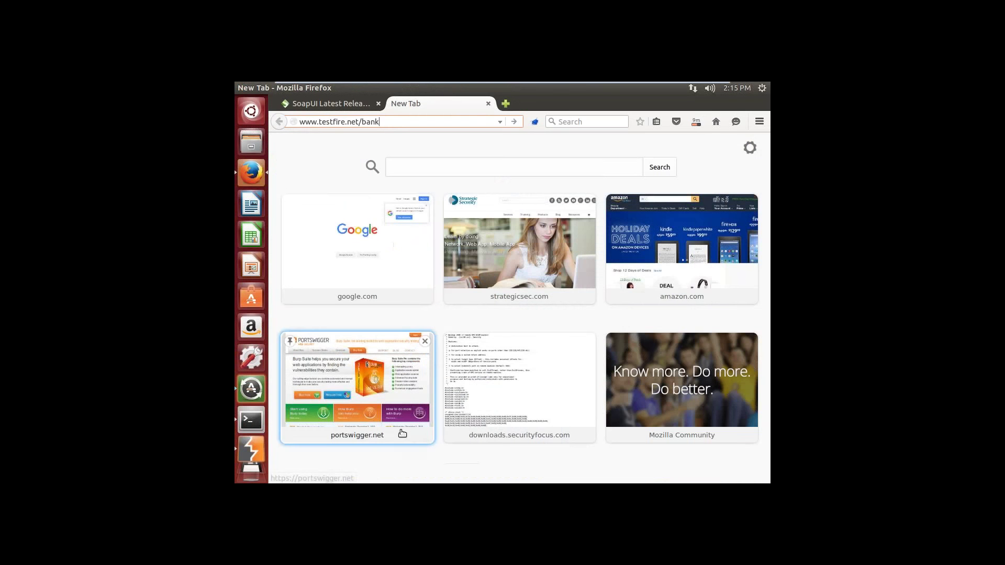
{"action": "type", "text": "."}
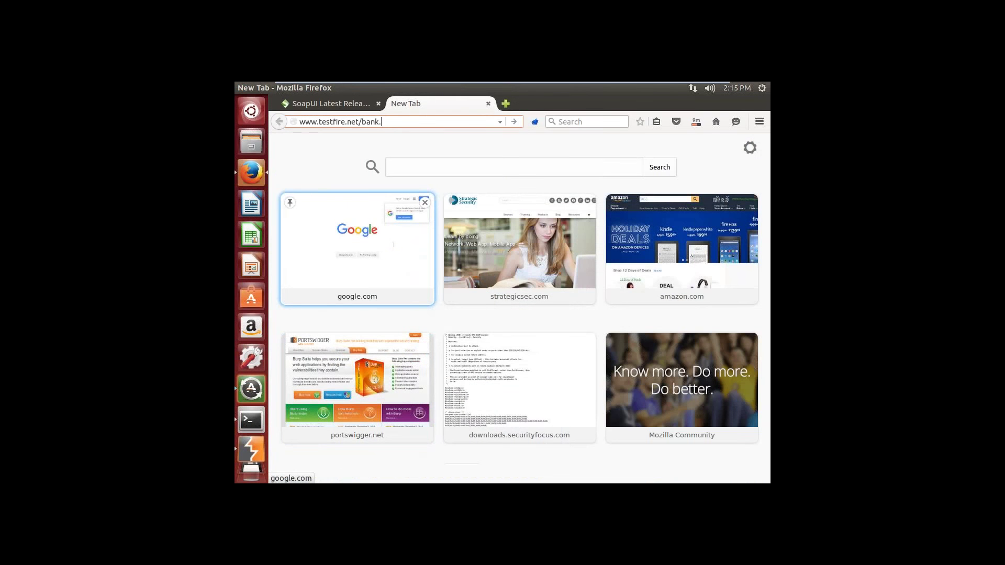
{"action": "type", "text": "w"}
{"action": "key", "text": "BackSpace"}
{"action": "key", "text": "BackSpace"}
{"action": "type", "text": "/ws.asmx?WSDL"}
{"action": "mouse_move", "coordinate": [653, 81]}
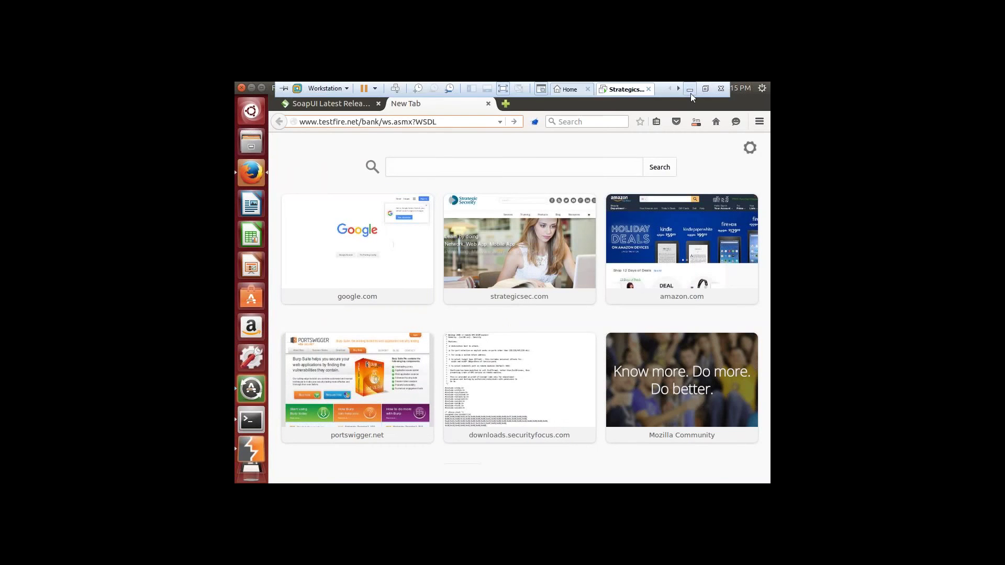
{"action": "left_click", "coordinate": [690, 94]}
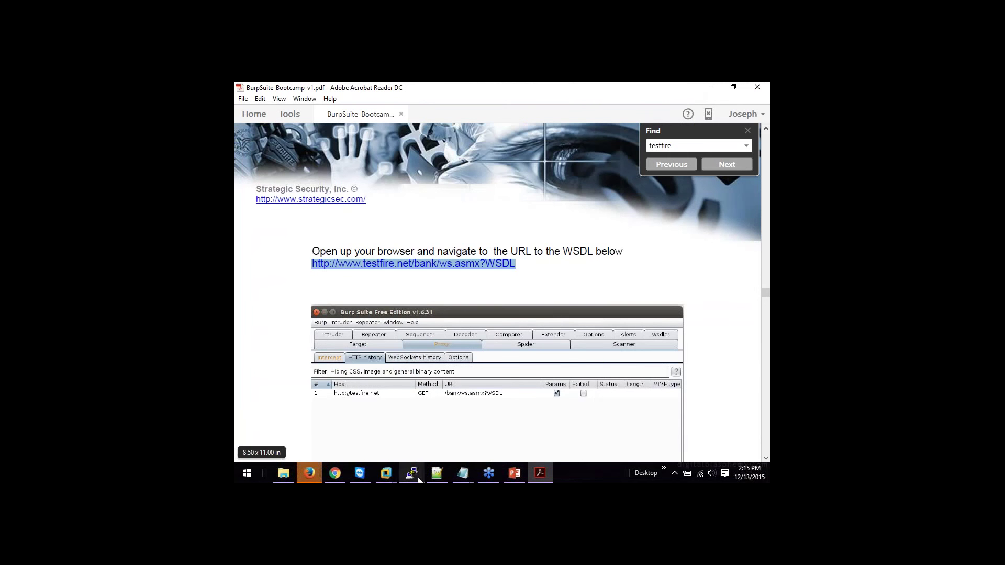
{"action": "mouse_move", "coordinate": [386, 472]}
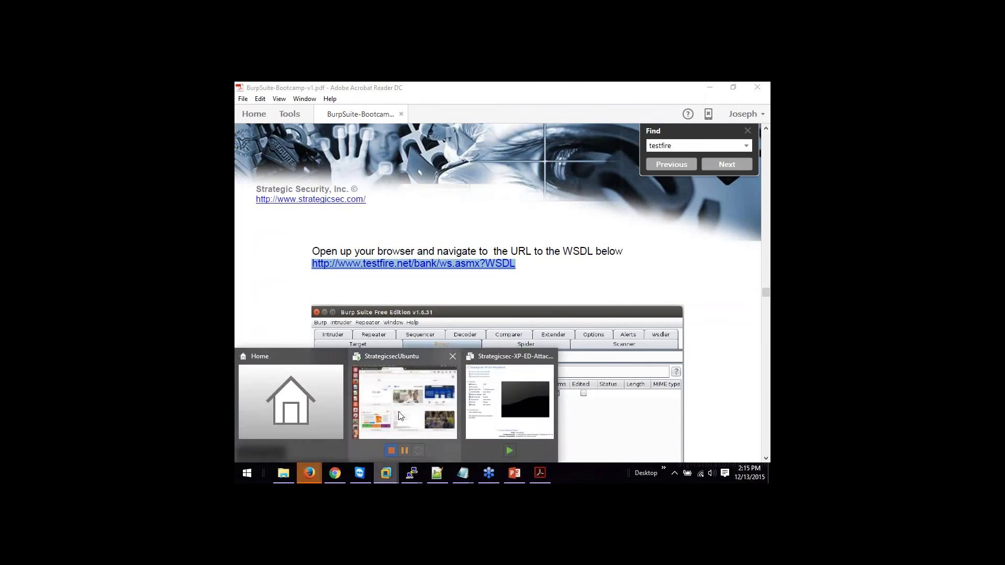
{"action": "left_click", "coordinate": [398, 411]}
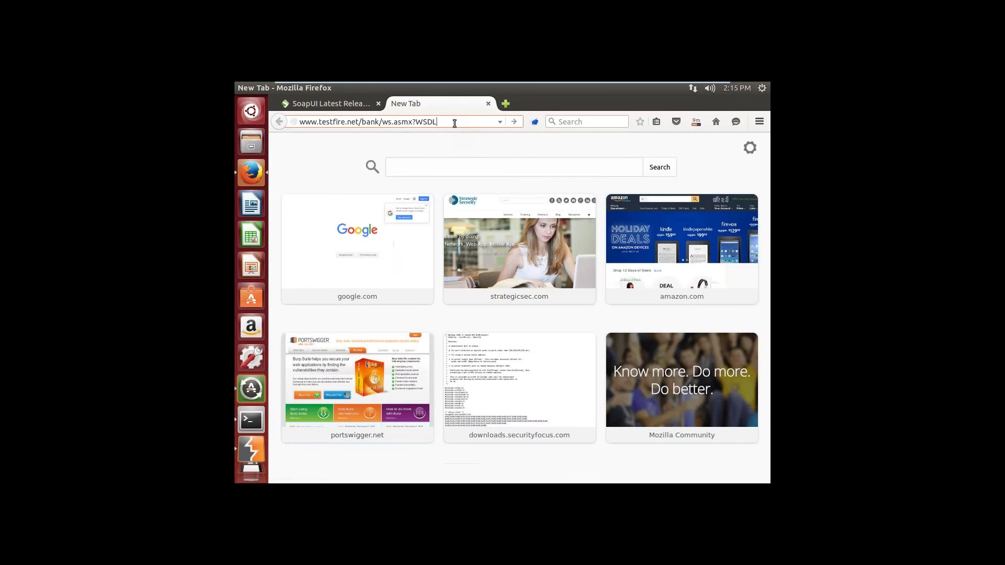
{"action": "key", "text": "Return"}
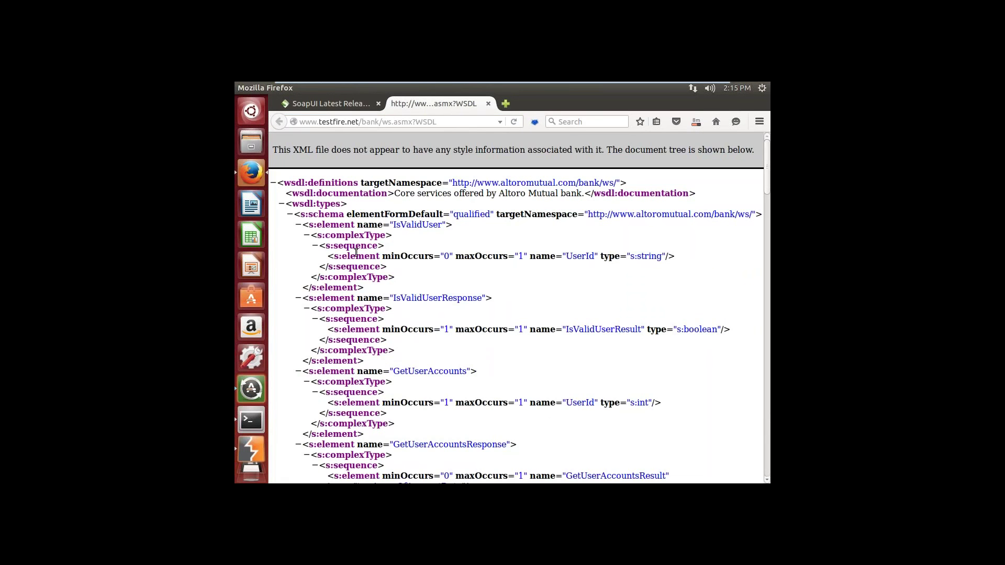
{"action": "left_click", "coordinate": [254, 444]}
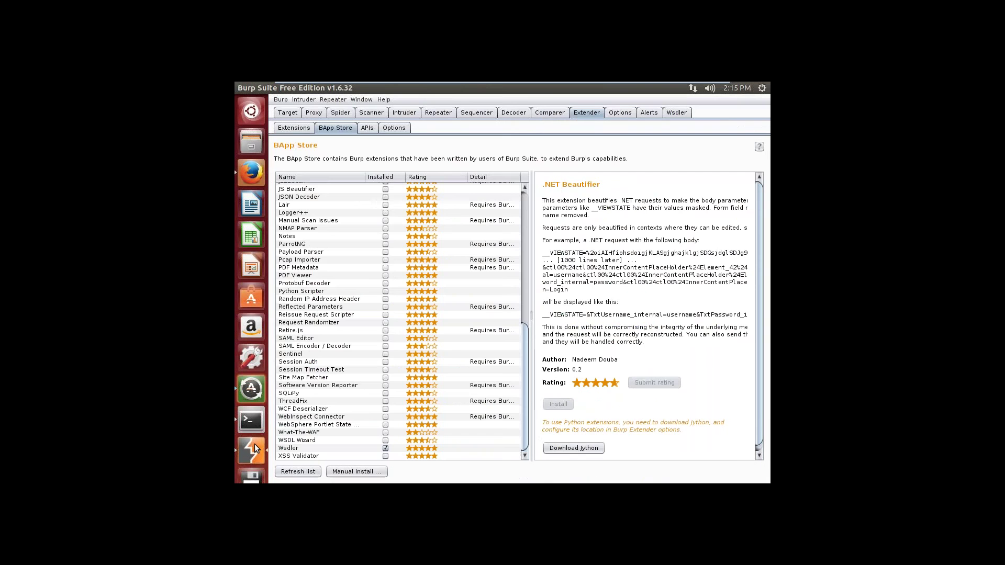
{"action": "left_click", "coordinate": [291, 114]}
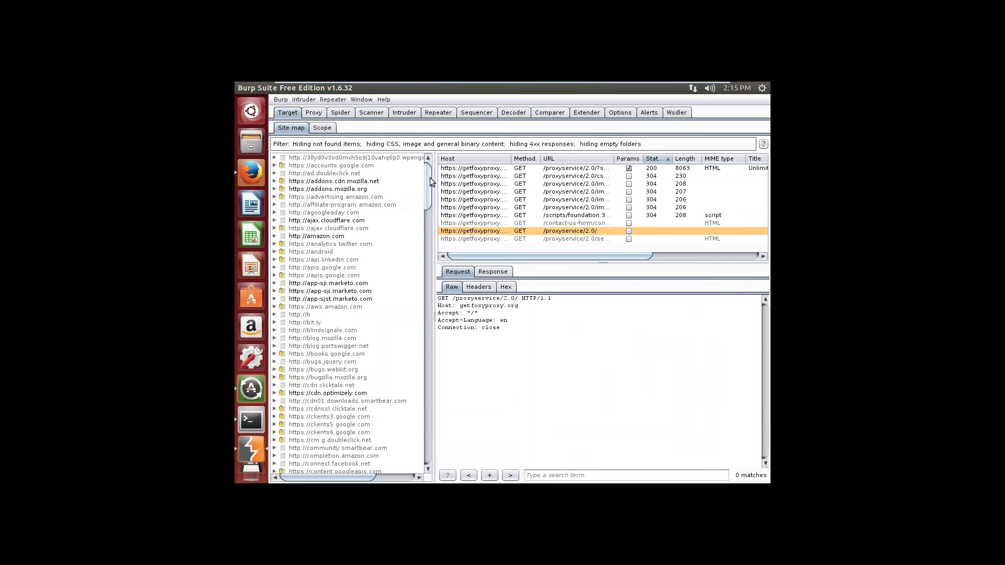
{"action": "left_click_drag", "start_coordinate": [429, 180], "coordinate": [421, 440]}
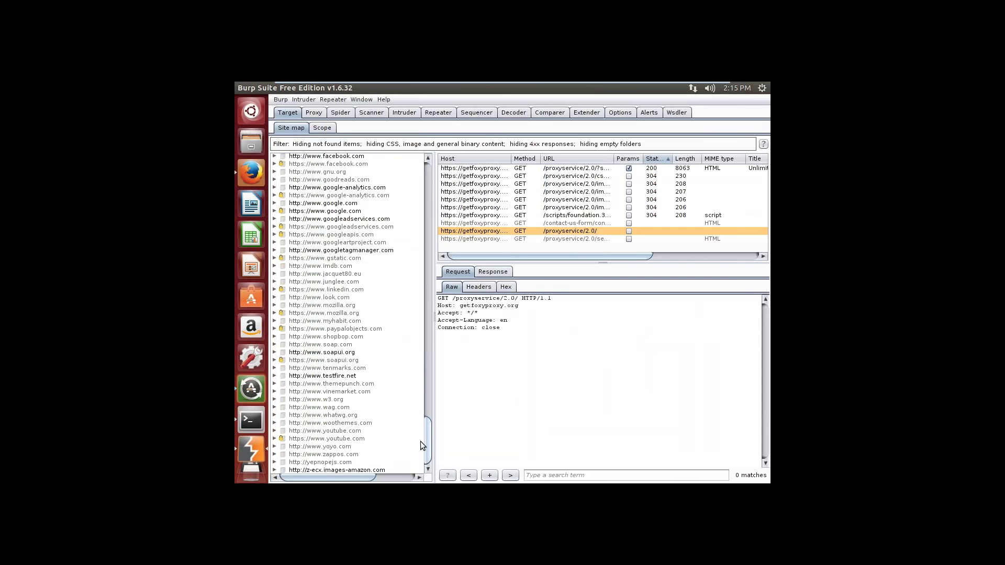
{"action": "left_click", "coordinate": [347, 384]}
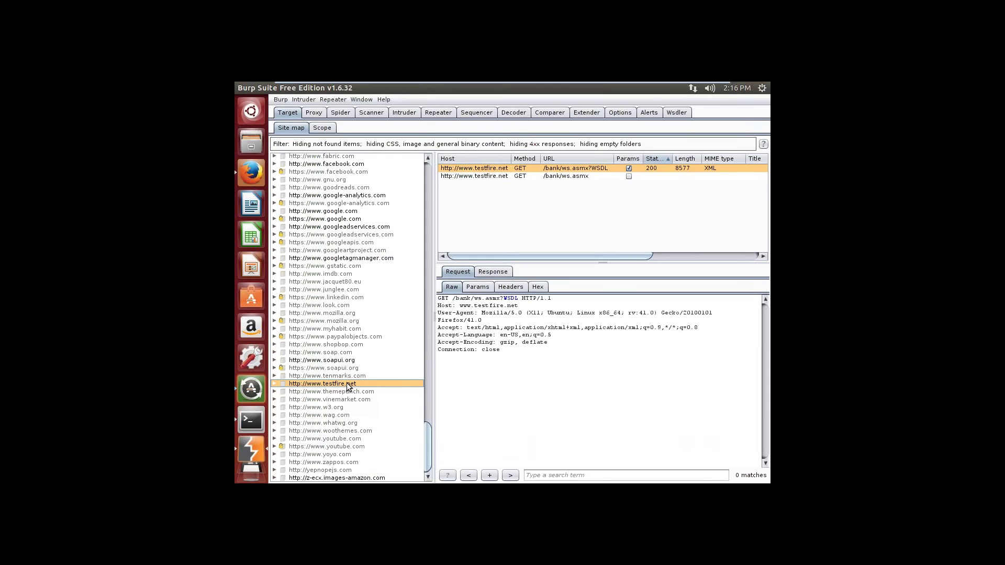
{"action": "right_click", "coordinate": [554, 174]}
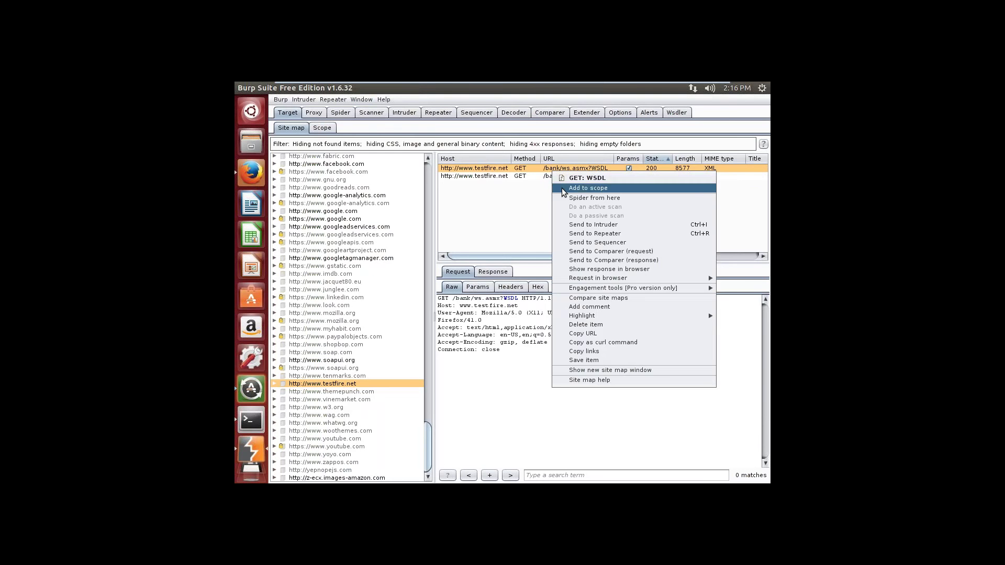
{"action": "left_click", "coordinate": [561, 188]}
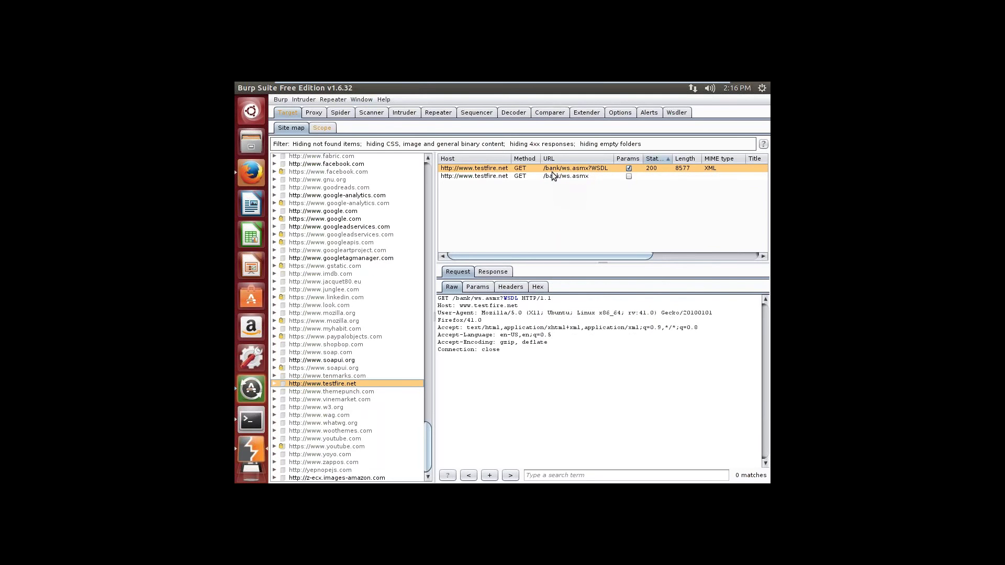
{"action": "right_click", "coordinate": [550, 172]}
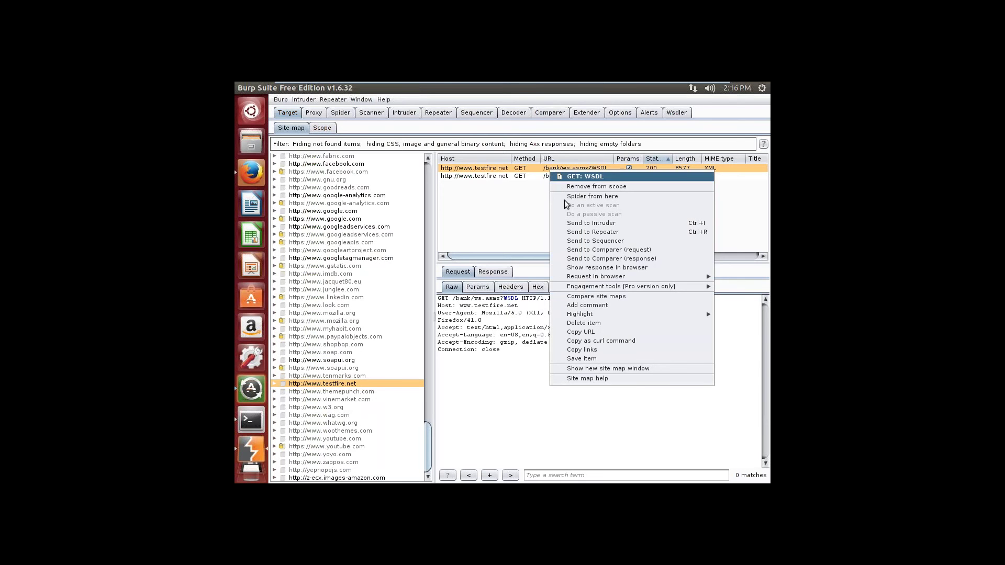
{"action": "mouse_move", "coordinate": [576, 278]}
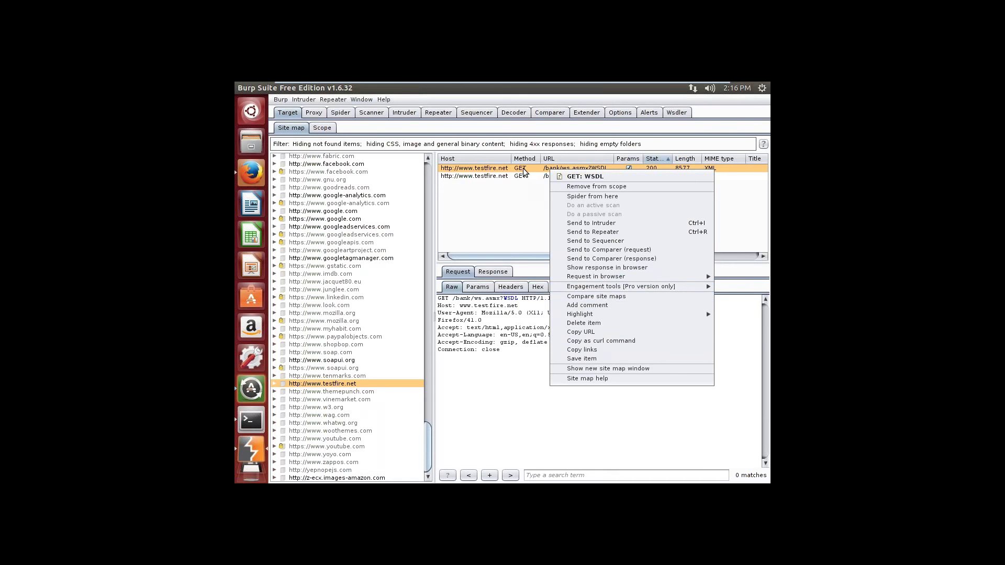
{"action": "left_click", "coordinate": [500, 309]}
Step: Run Parse WSDL on the captured request text so Wsdler processes it
{"action": "right_click", "coordinate": [501, 309]}
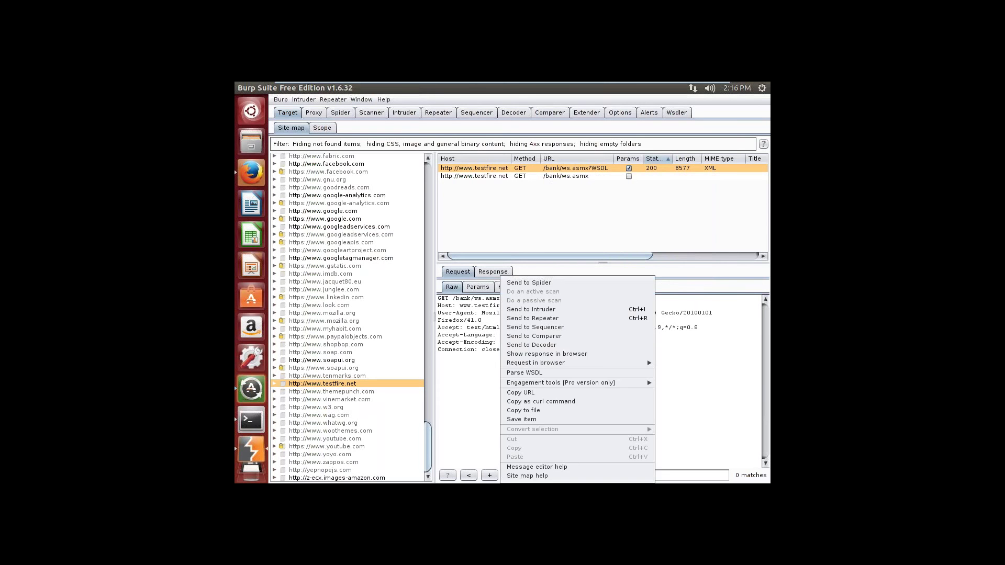
{"action": "left_click", "coordinate": [519, 374]}
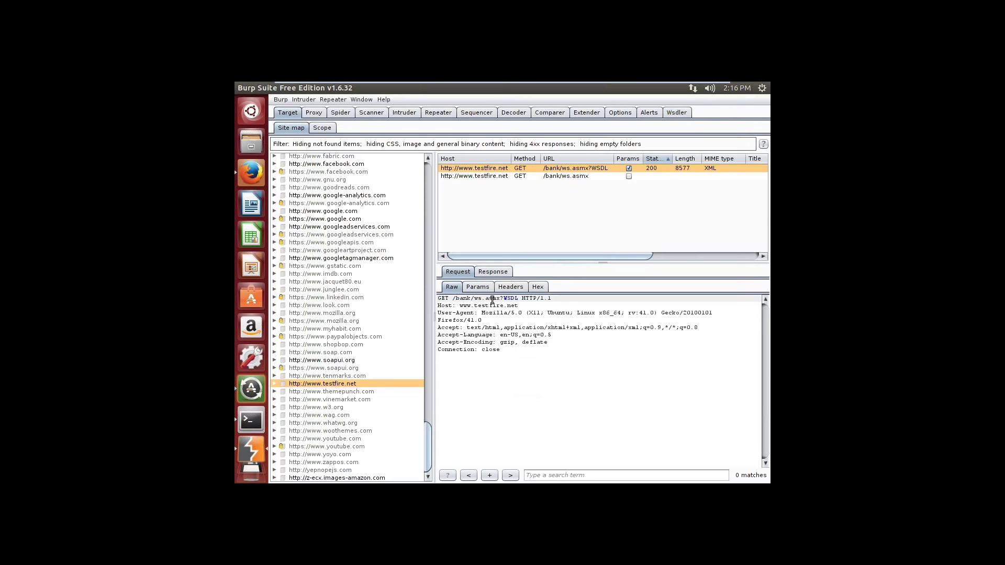
{"action": "right_click", "coordinate": [493, 300]}
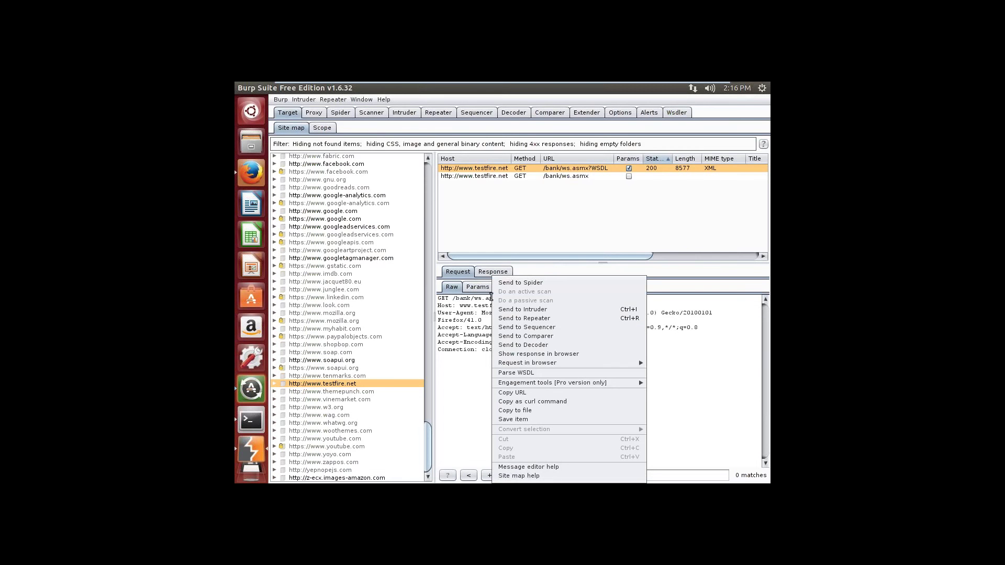
{"action": "left_click", "coordinate": [481, 307]}
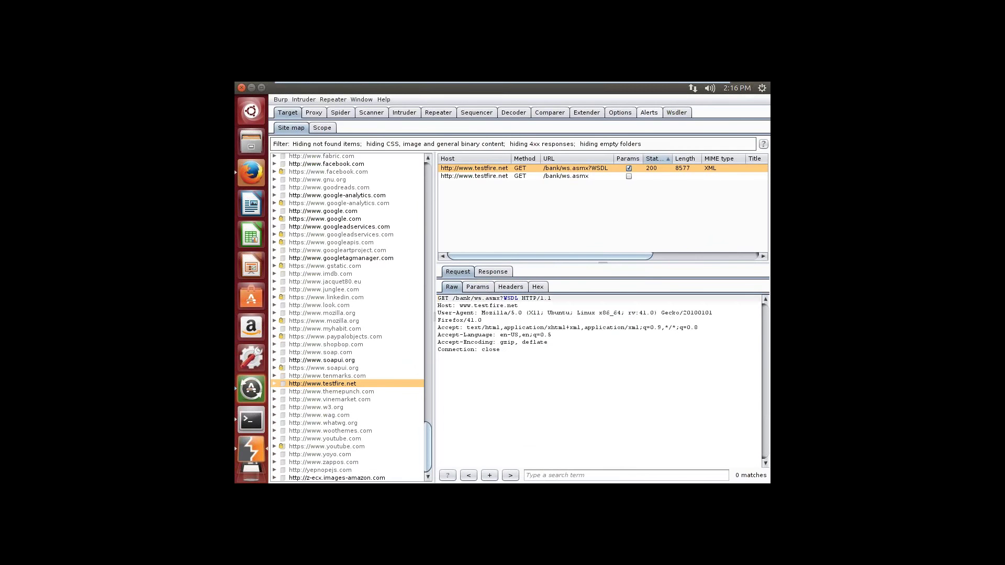
Step: Return to the PDF guide and scroll to page 57's 'After parsing the WSDL' instructions
{"action": "left_click", "coordinate": [690, 85]}
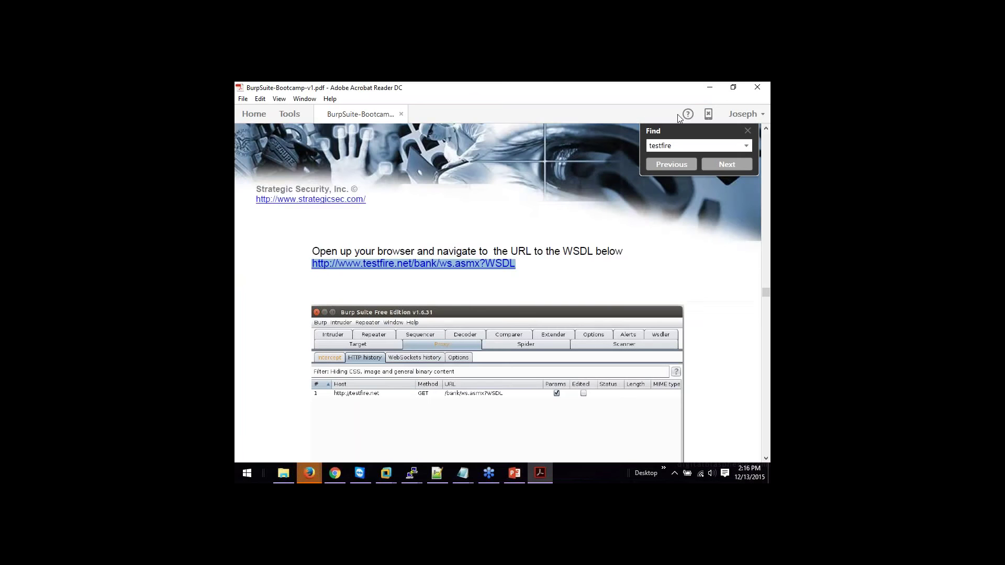
{"action": "left_click", "coordinate": [641, 226]}
{"action": "left_click", "coordinate": [640, 226]}
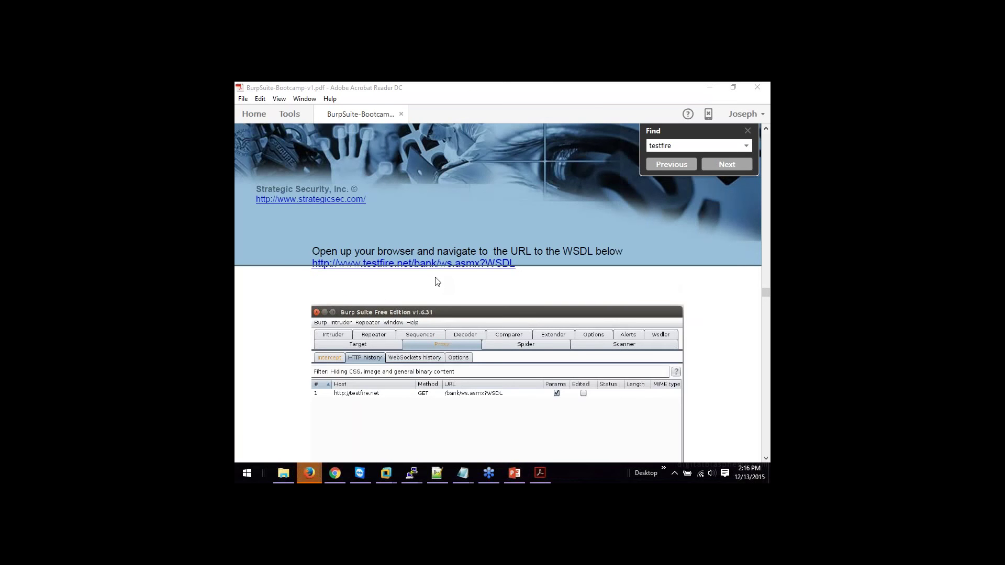
{"action": "left_click", "coordinate": [762, 303]}
{"action": "left_click_drag", "start_coordinate": [766, 299], "coordinate": [766, 302]}
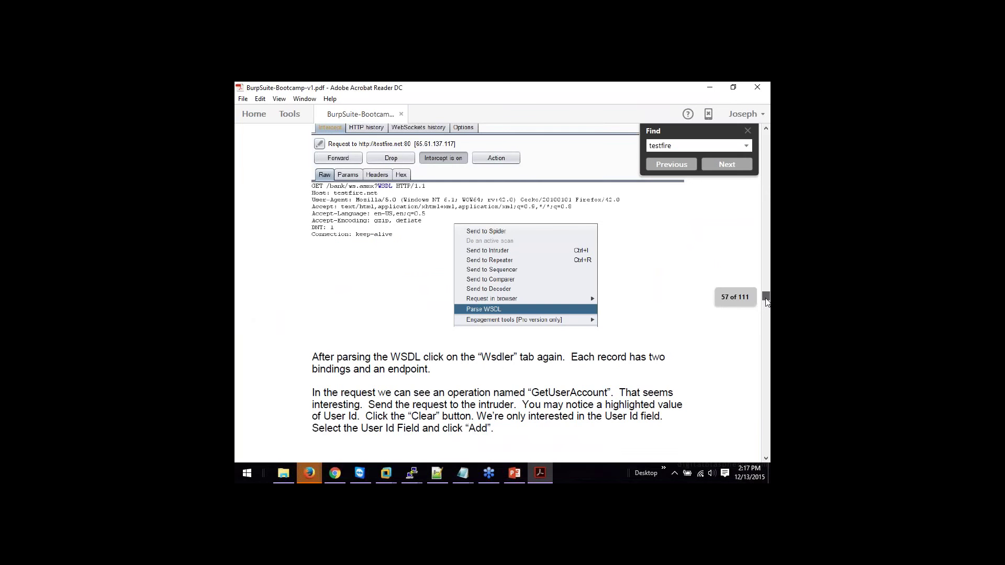
{"action": "left_click_drag", "start_coordinate": [766, 302], "coordinate": [766, 302]}
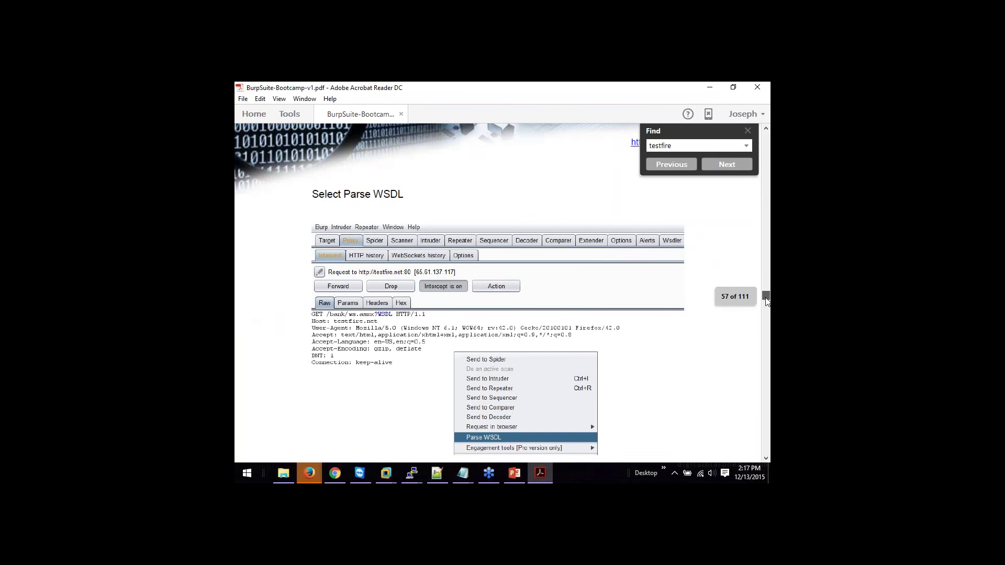
{"action": "left_click_drag", "start_coordinate": [766, 302], "coordinate": [766, 299]}
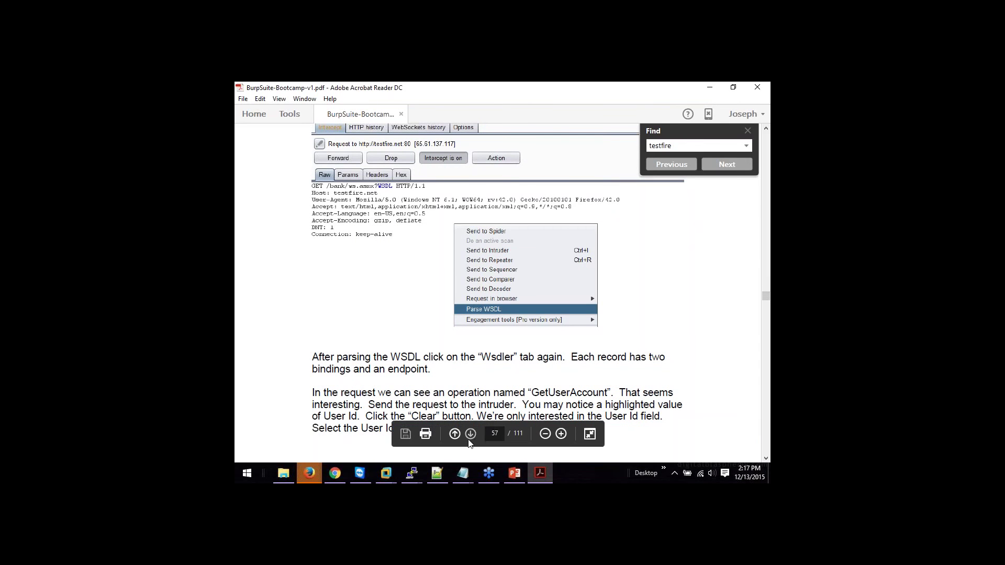
Step: Restore the Ubuntu VM and open the Wsdler tab listing IsValidUser, GetUserAccounts and TransferBalance
{"action": "mouse_move", "coordinate": [388, 471]}
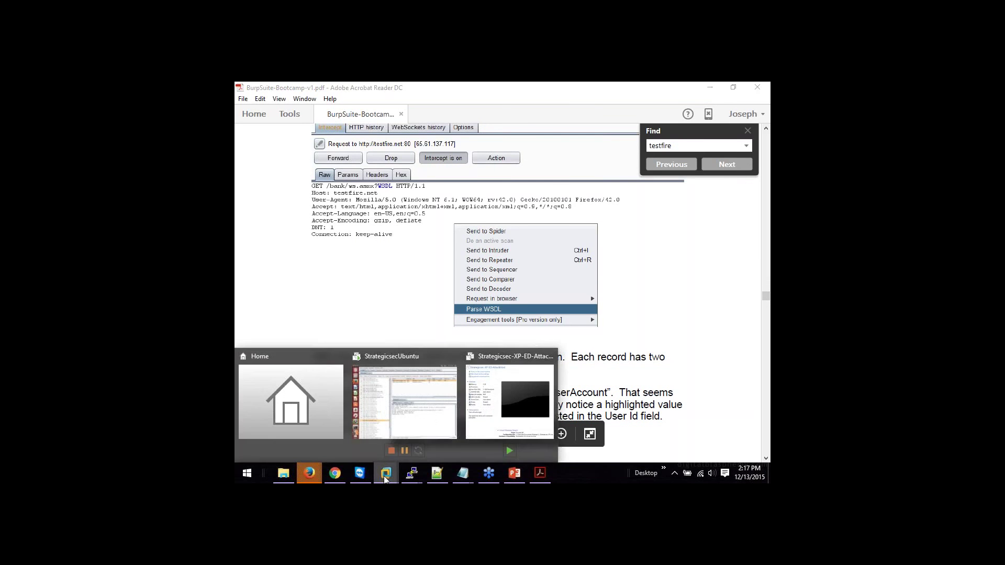
{"action": "left_click", "coordinate": [432, 422]}
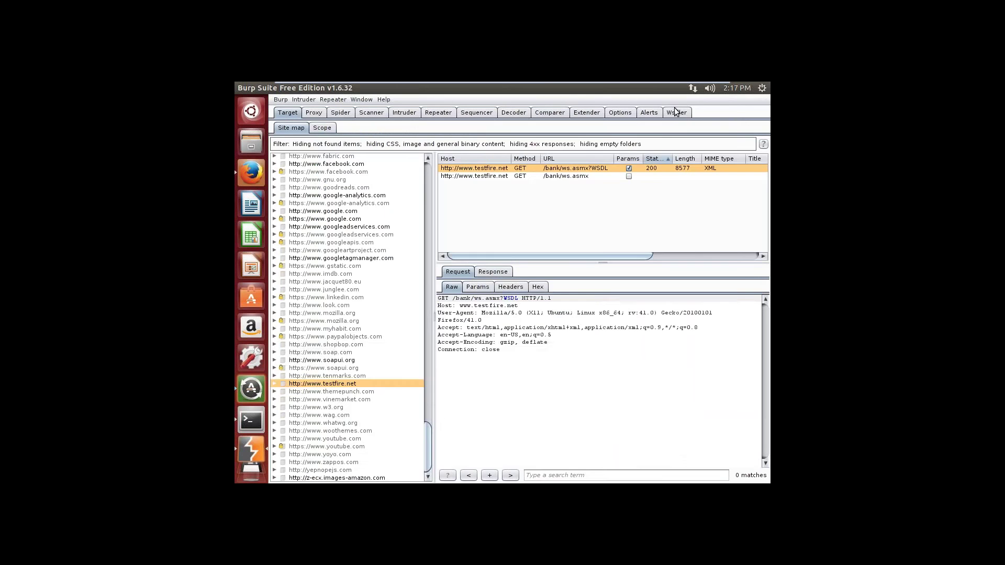
{"action": "left_click", "coordinate": [676, 114]}
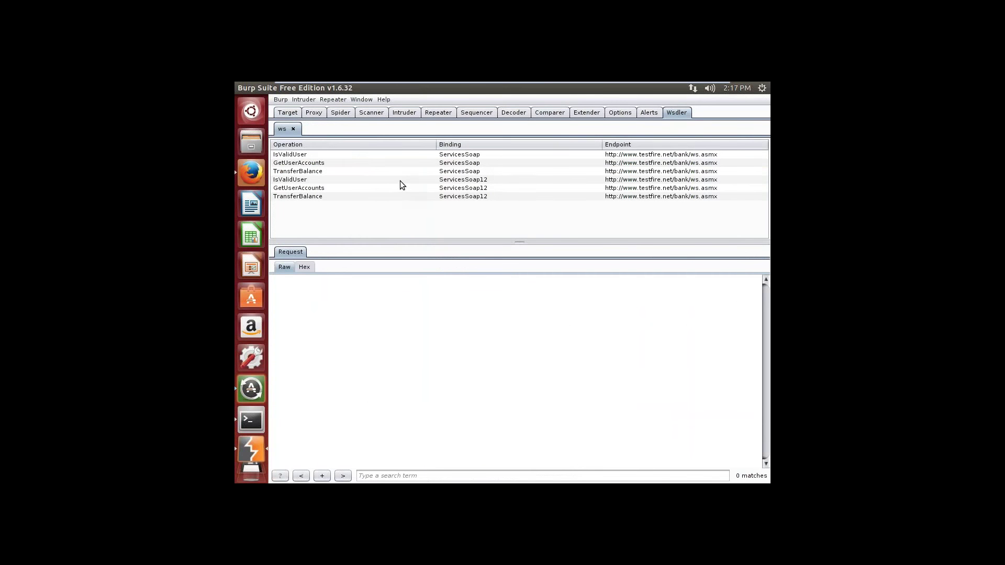
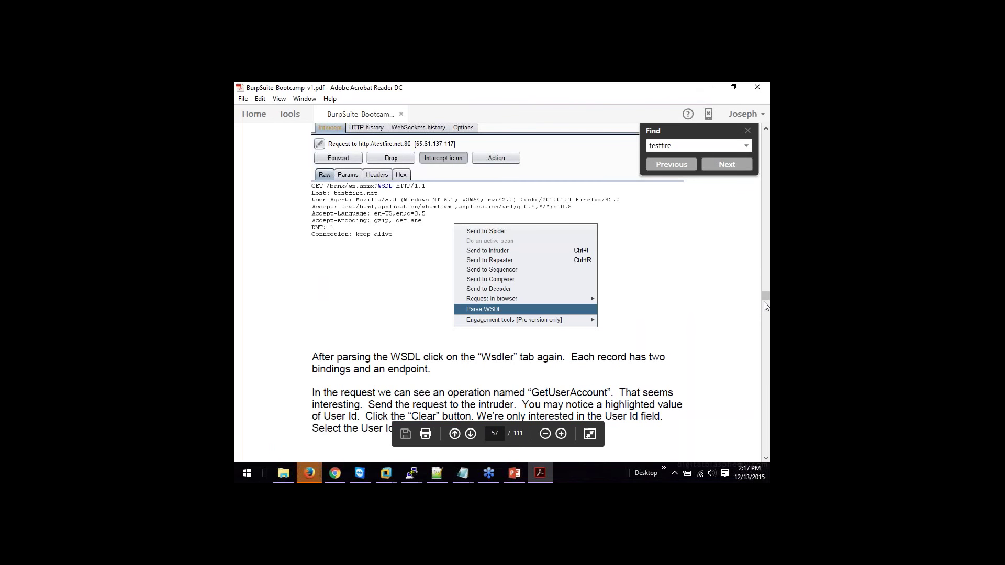
Step: Read ahead to the guide's Intruder page, then return to Burp Suite in the Ubuntu VM
{"action": "left_click_drag", "start_coordinate": [764, 301], "coordinate": [766, 302]}
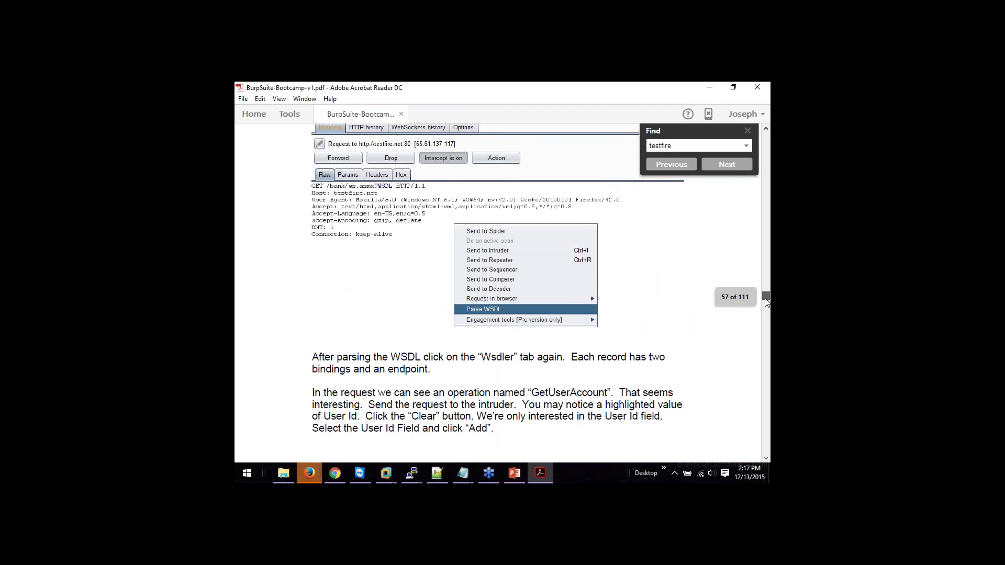
{"action": "left_click_drag", "start_coordinate": [766, 303], "coordinate": [762, 304]}
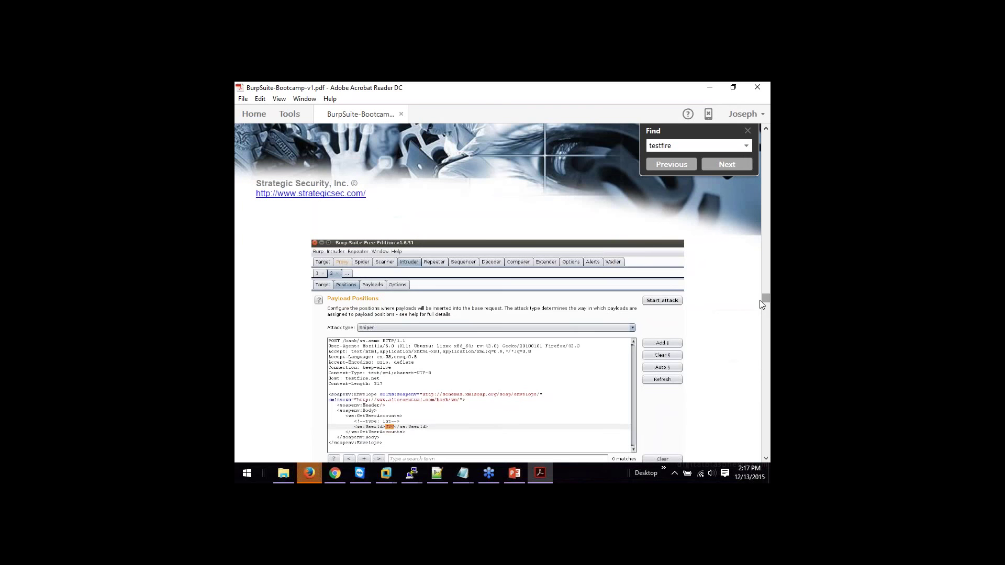
{"action": "left_click", "coordinate": [383, 475]}
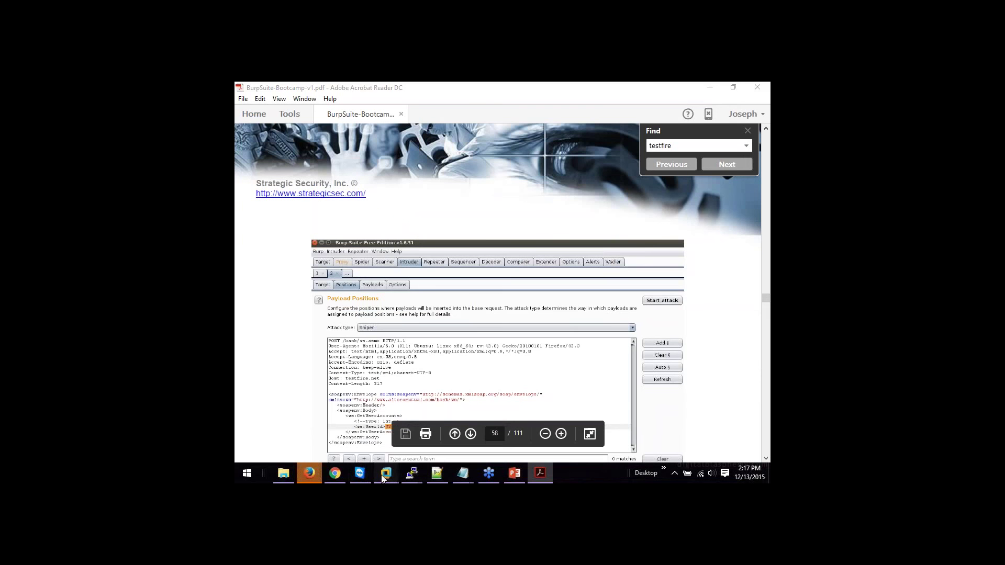
{"action": "left_click", "coordinate": [403, 403]}
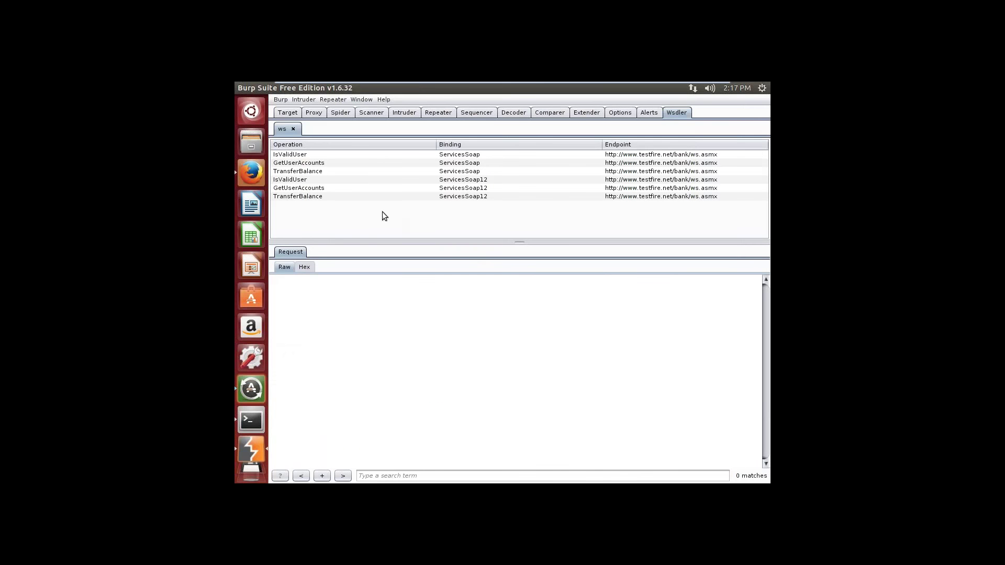
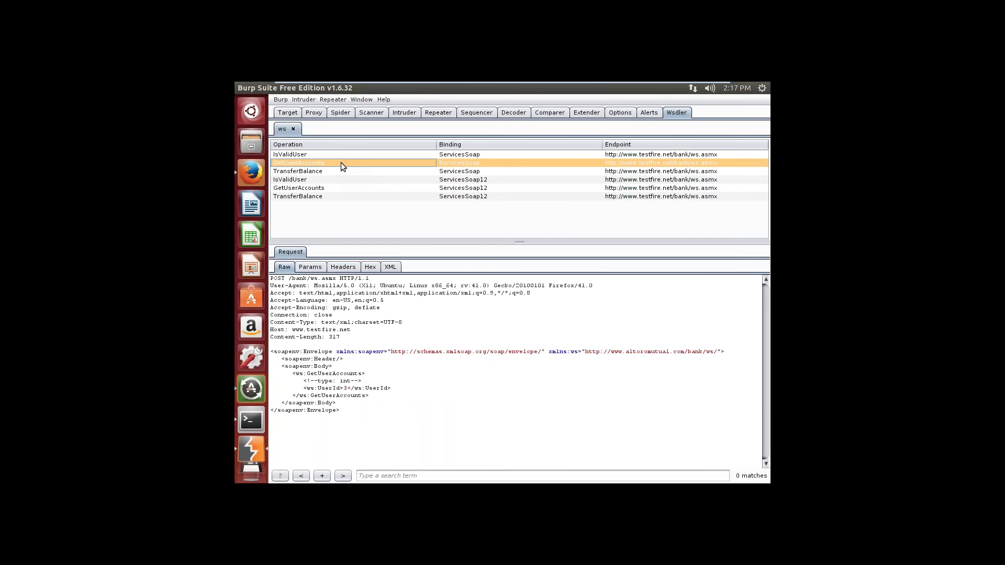
Step: Send the GetUserAccounts SOAP request from the Wsdler Raw pane to Intruder
{"action": "right_click", "coordinate": [330, 302]}
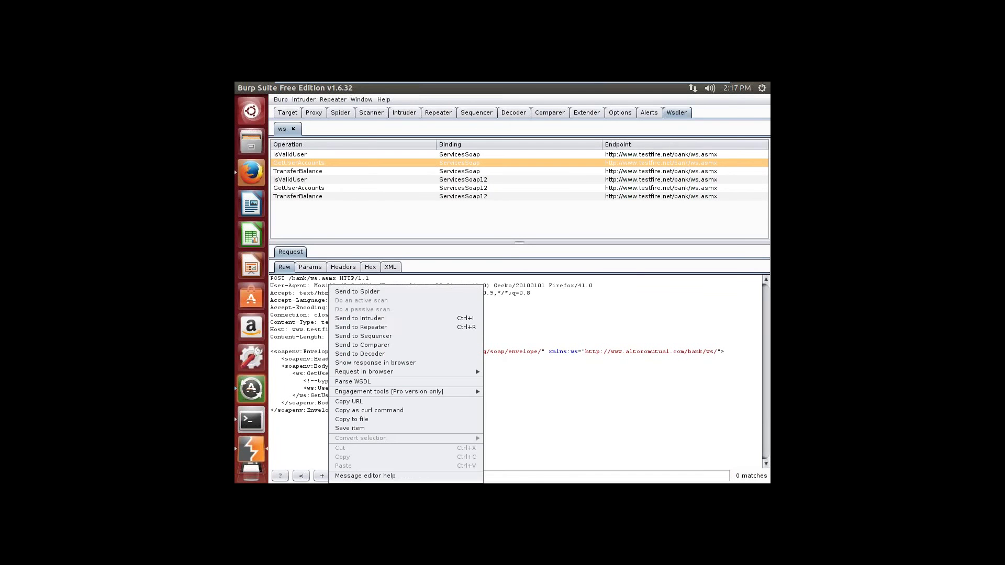
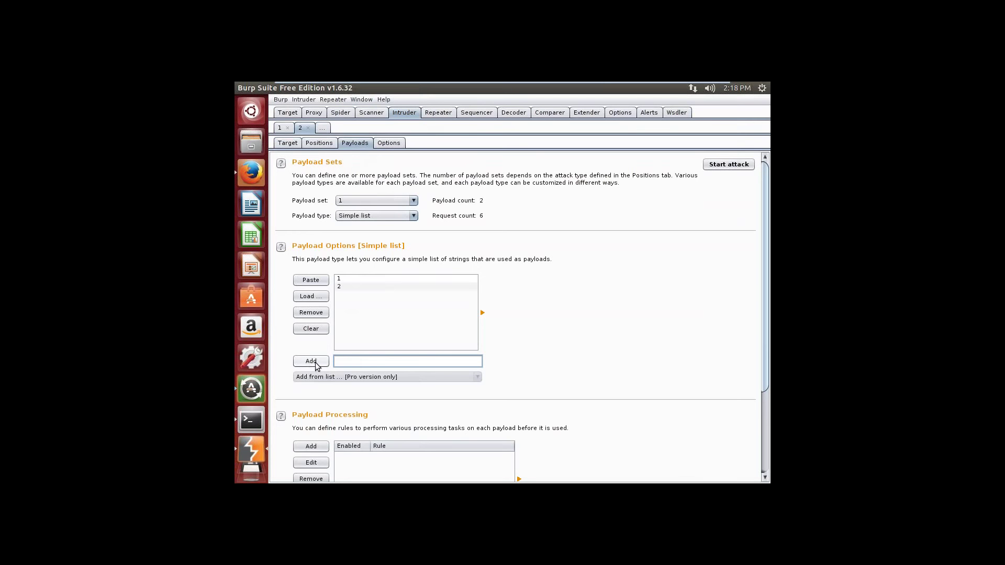
Step: Add payloads 3, 4 and 5 to the simple list and enter 6 in the Add field
{"action": "type", "text": "3"}
{"action": "left_click", "coordinate": [317, 362]}
{"action": "type", "text": "4"}
{"action": "left_click", "coordinate": [318, 362]}
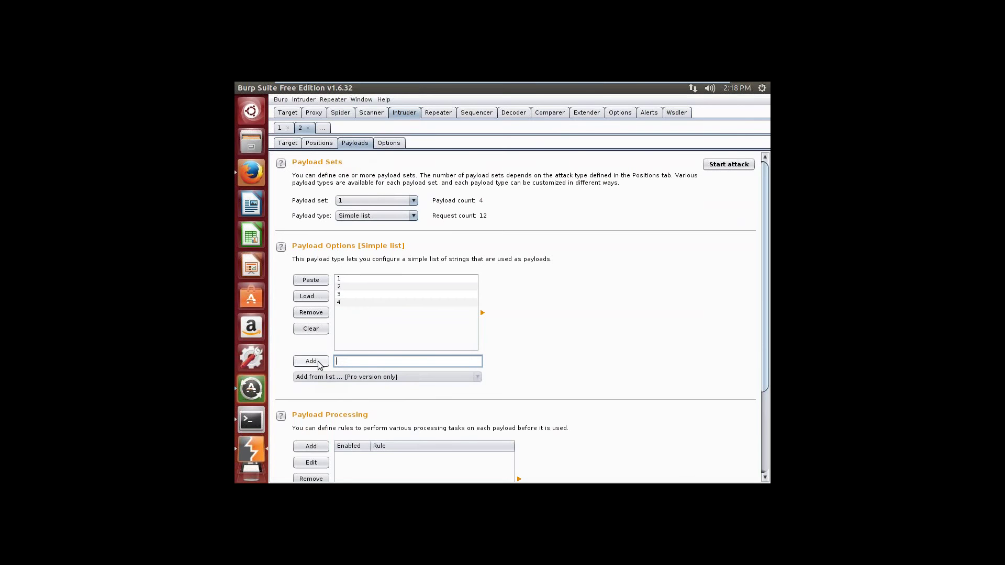
{"action": "type", "text": "5"}
{"action": "left_click", "coordinate": [317, 362]}
{"action": "type", "text": "6"}
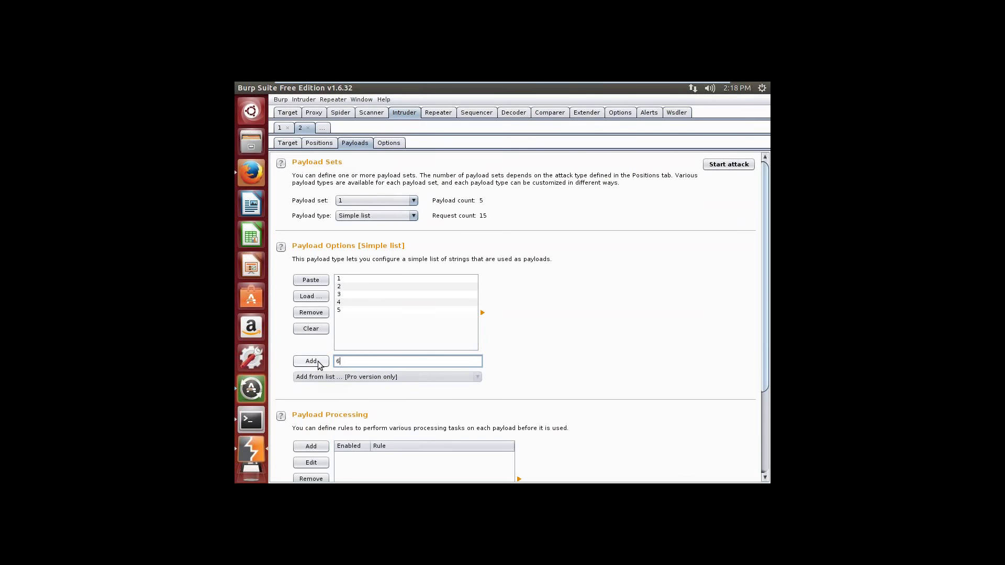
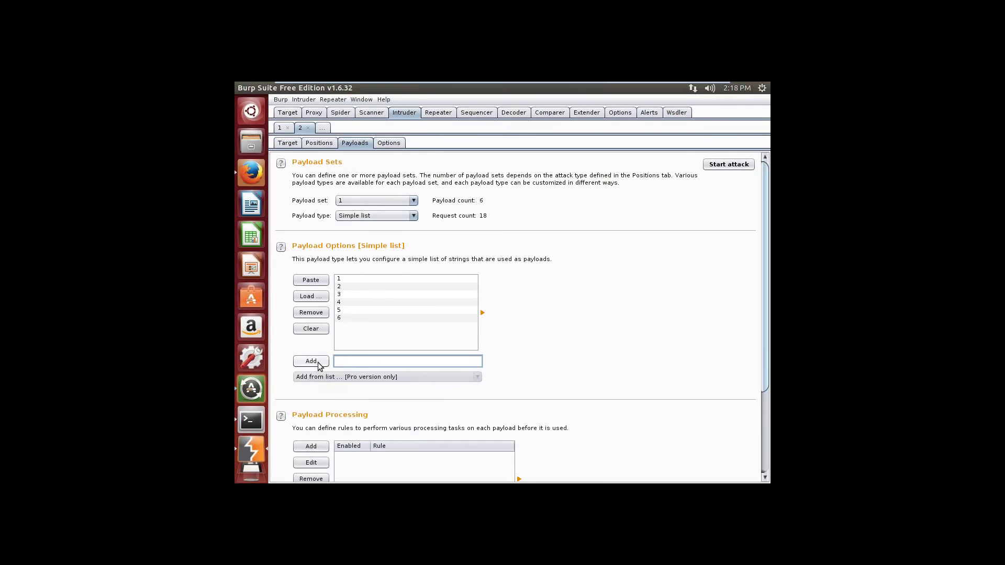
Step: Add 7 as the last payload, completing the simple list of values 1 through 7
{"action": "left_click", "coordinate": [317, 362]}
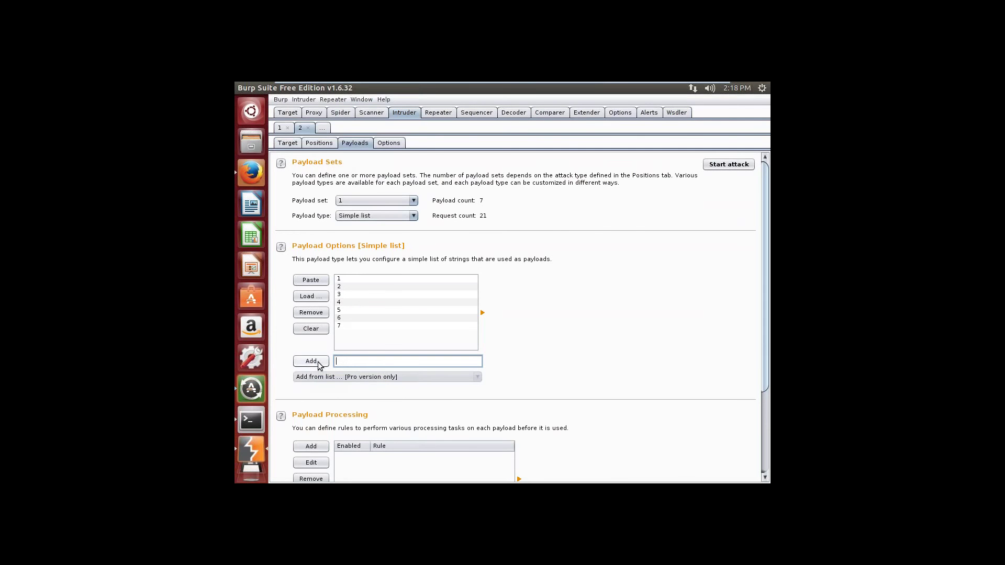
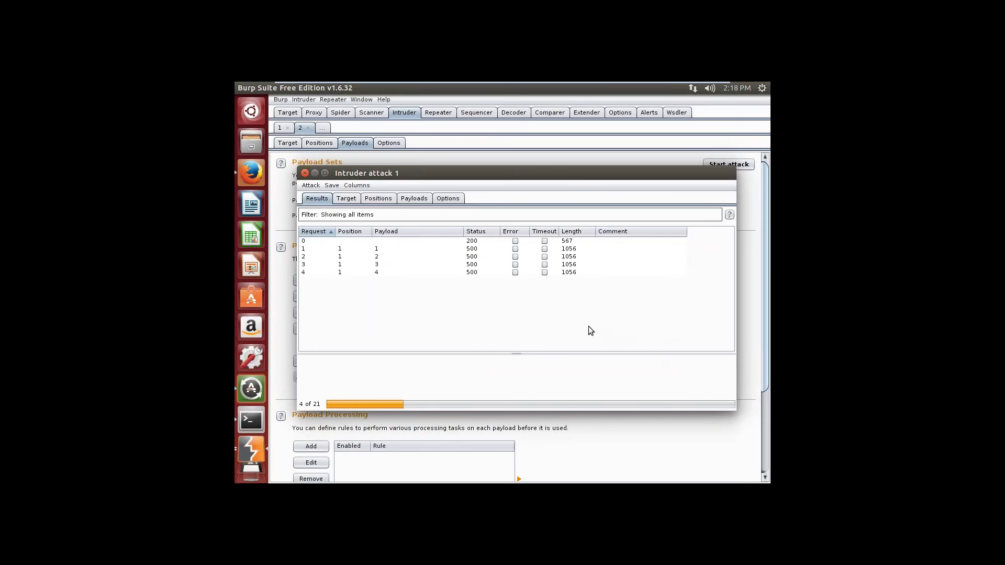
Step: Inspect the request and response for result row 1 (payload 1) in the Intruder attack results
{"action": "left_click", "coordinate": [382, 251]}
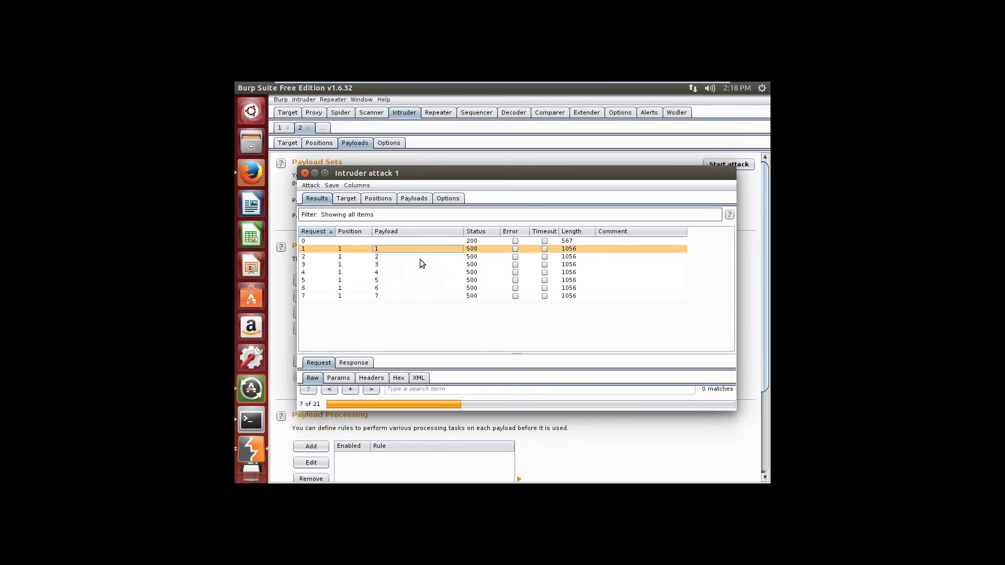
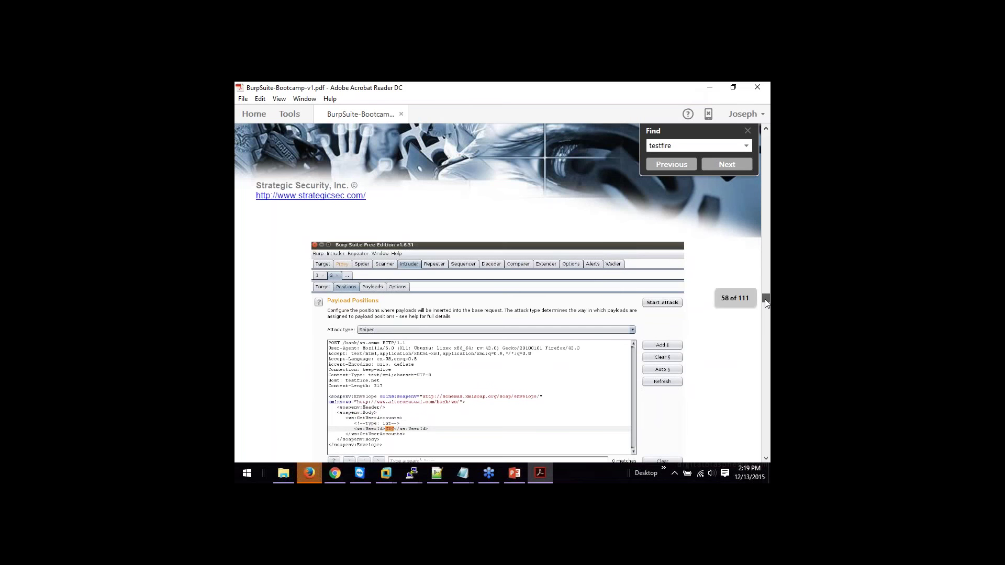
Step: Scroll the lab PDF from page 58 to page 61, the start of Lab 9: Burp Suite Through Tor/Privoxy
{"action": "left_click_drag", "start_coordinate": [766, 303], "coordinate": [767, 309]}
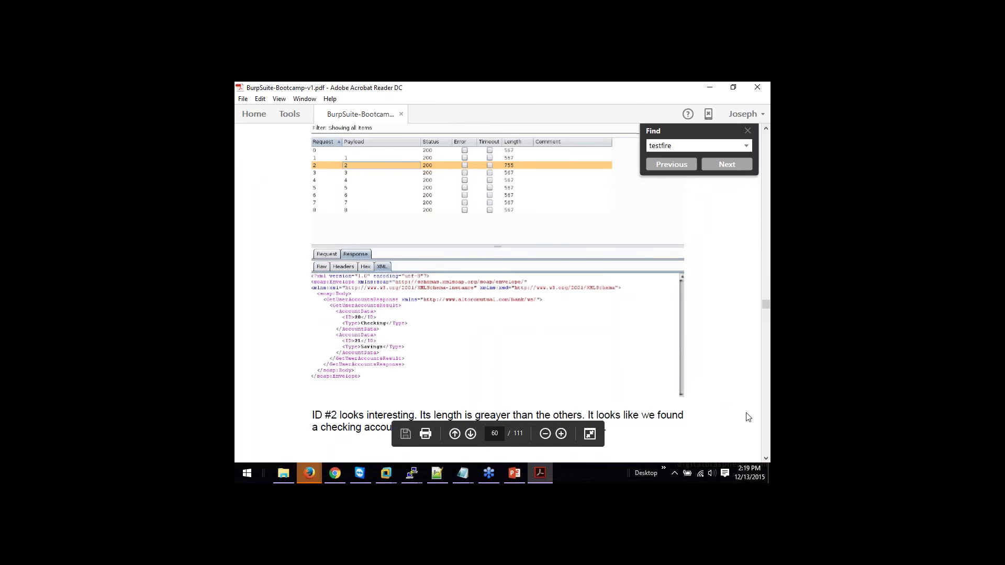
{"action": "left_click", "coordinate": [765, 457]}
{"action": "scroll", "coordinate": [765, 458], "scroll_direction": "down", "scroll_amount": 10}
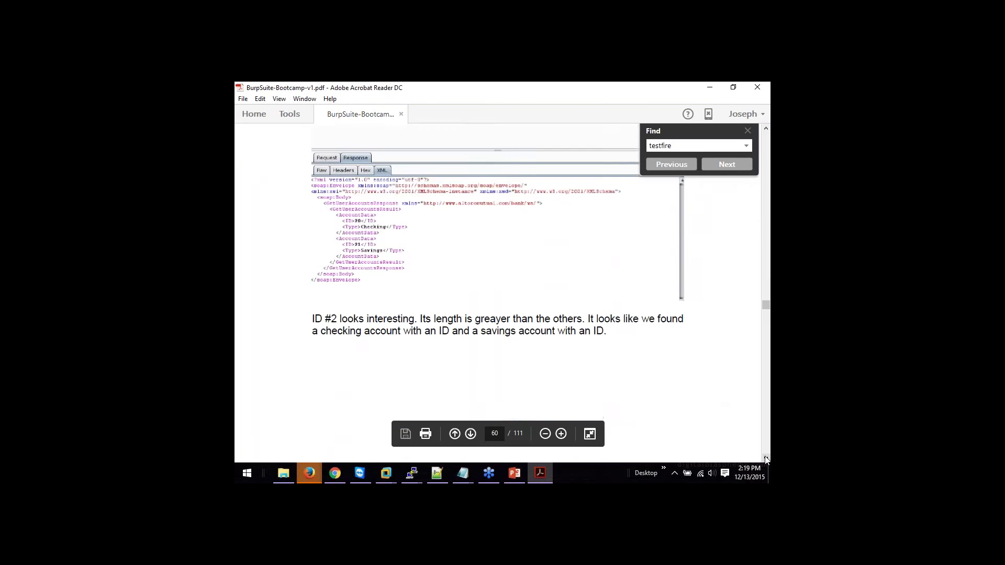
{"action": "scroll", "coordinate": [765, 457], "scroll_direction": "down", "scroll_amount": 5}
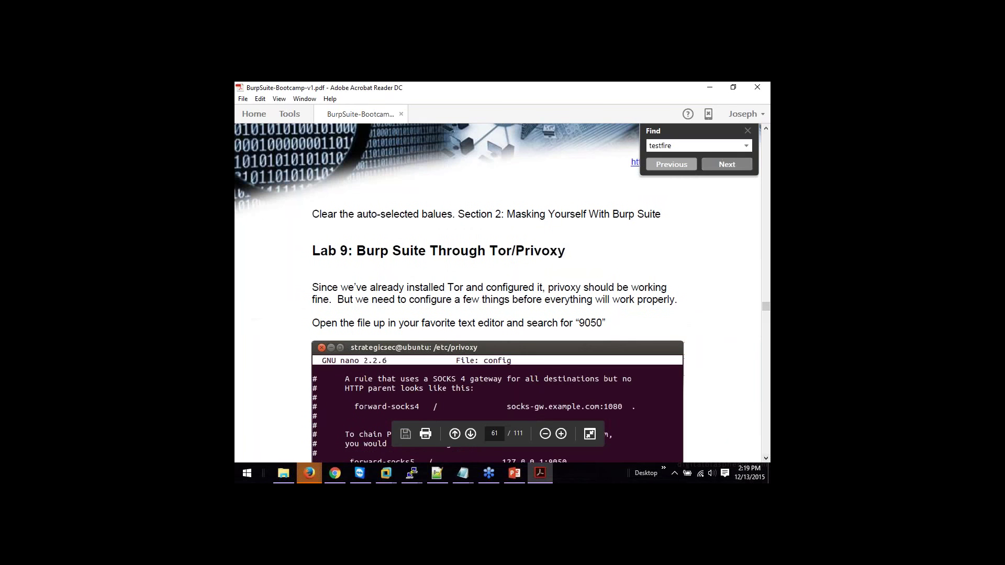
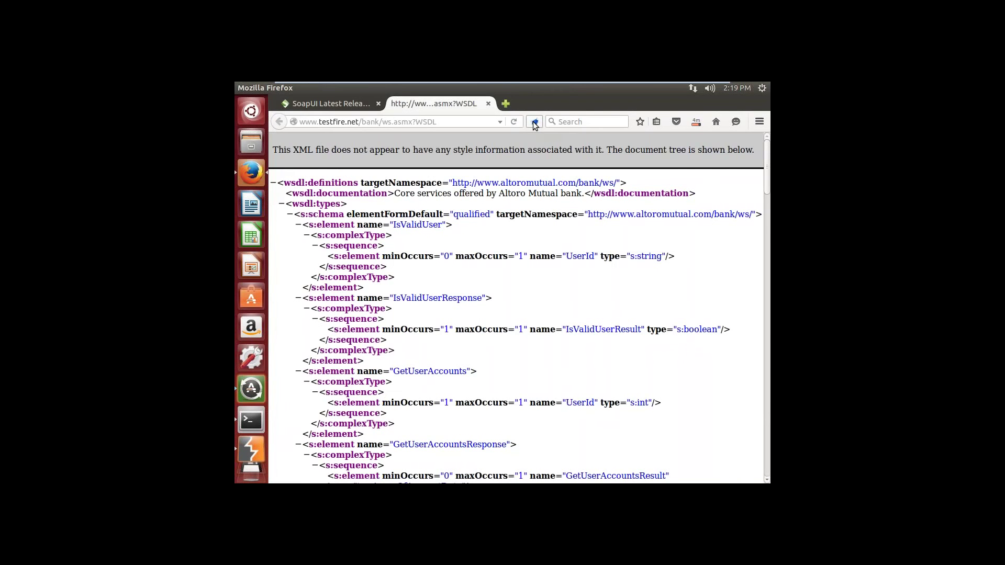
Step: Set FoxyProxy in Firefox to 'Completely disable FoxyProxy'
{"action": "left_click", "coordinate": [533, 121]}
{"action": "left_click", "coordinate": [546, 181]}
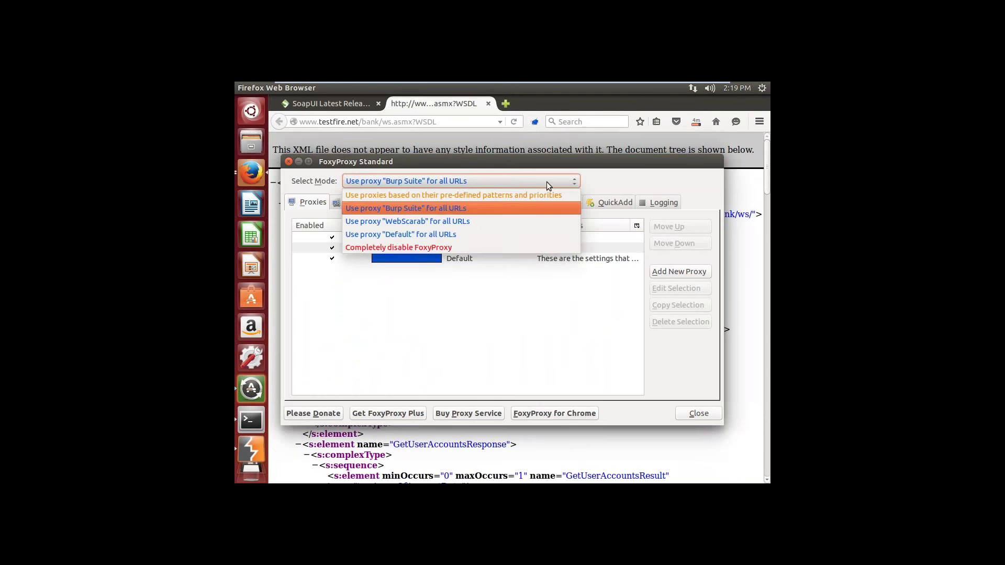
{"action": "left_click", "coordinate": [523, 246]}
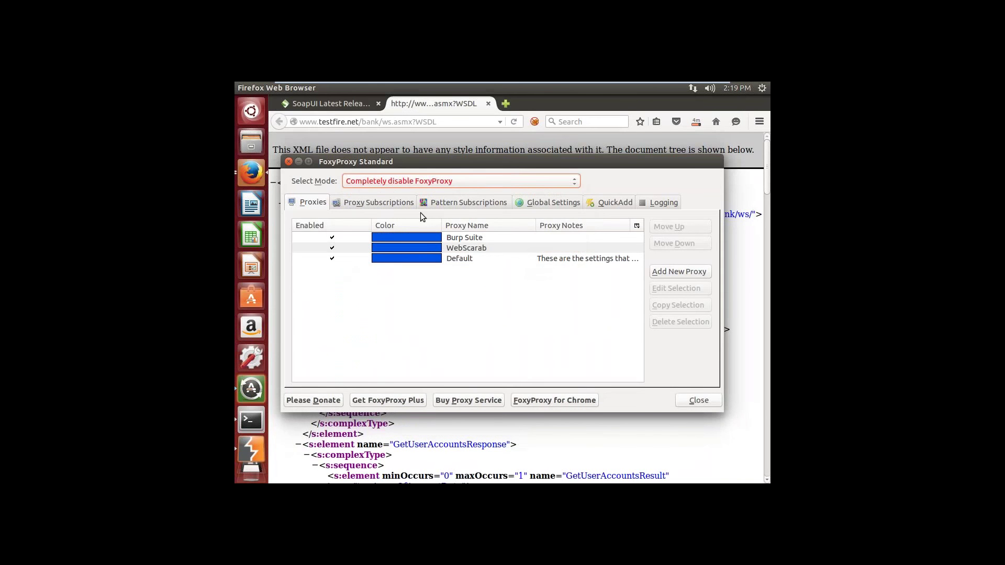
{"action": "left_click", "coordinate": [289, 162]}
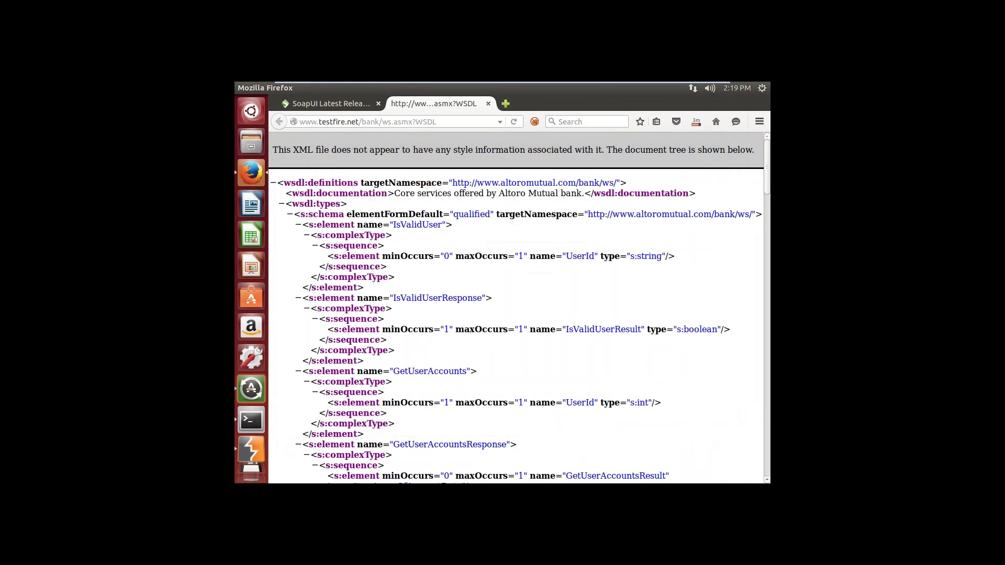
Step: Check the SoapUI download's progress, then minimize the VMware window to reach the host
{"action": "left_click", "coordinate": [694, 124]}
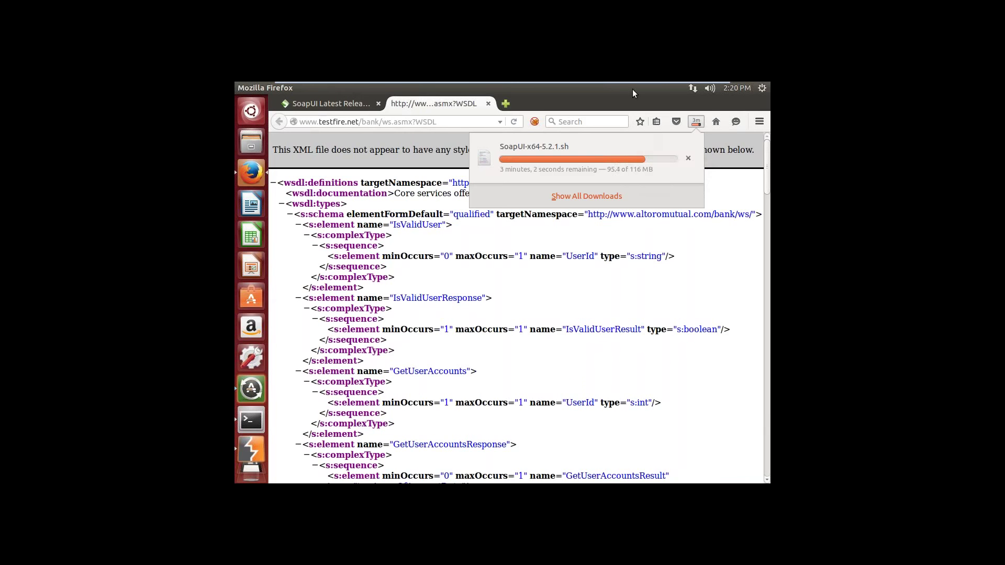
{"action": "mouse_move", "coordinate": [637, 81]}
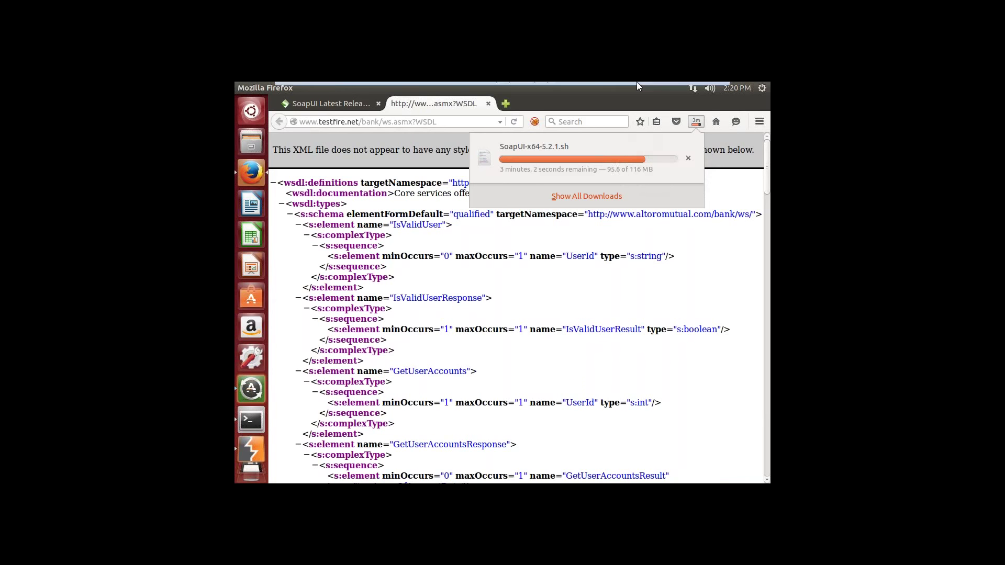
{"action": "left_click", "coordinate": [690, 90]}
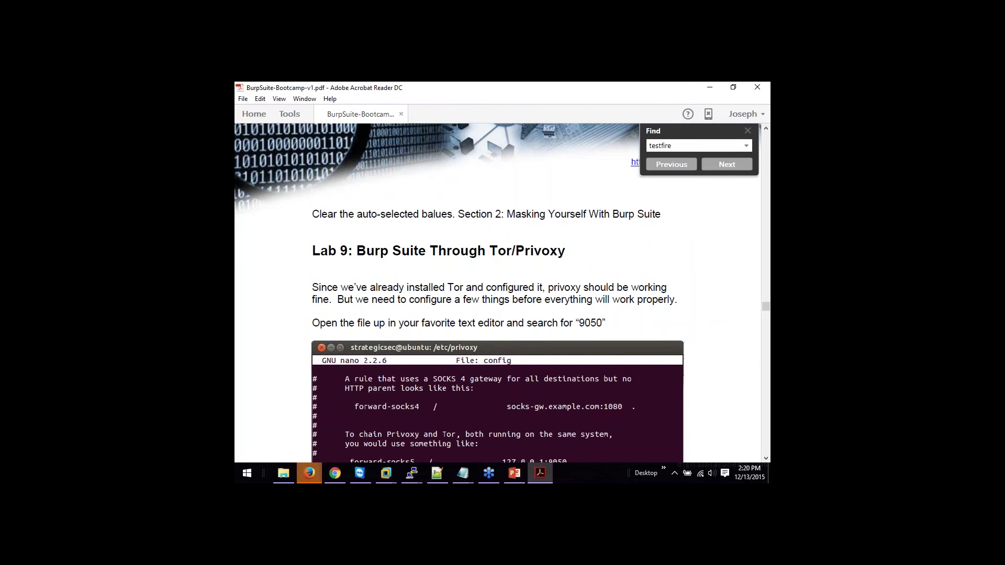
Step: Close the Find panel in Acrobat so the Lab 9 Privoxy page is unobstructed
{"action": "left_click", "coordinate": [747, 131]}
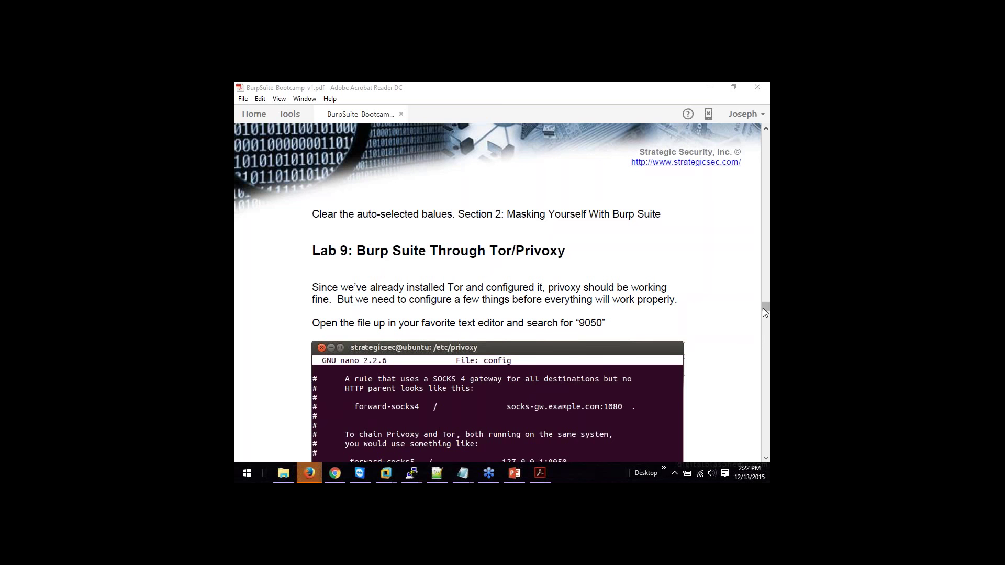
Step: Scroll the guide to page 63, Lab 10: Masking Nikto Headers, and bring Chrome forward
{"action": "left_click_drag", "start_coordinate": [766, 310], "coordinate": [767, 316]}
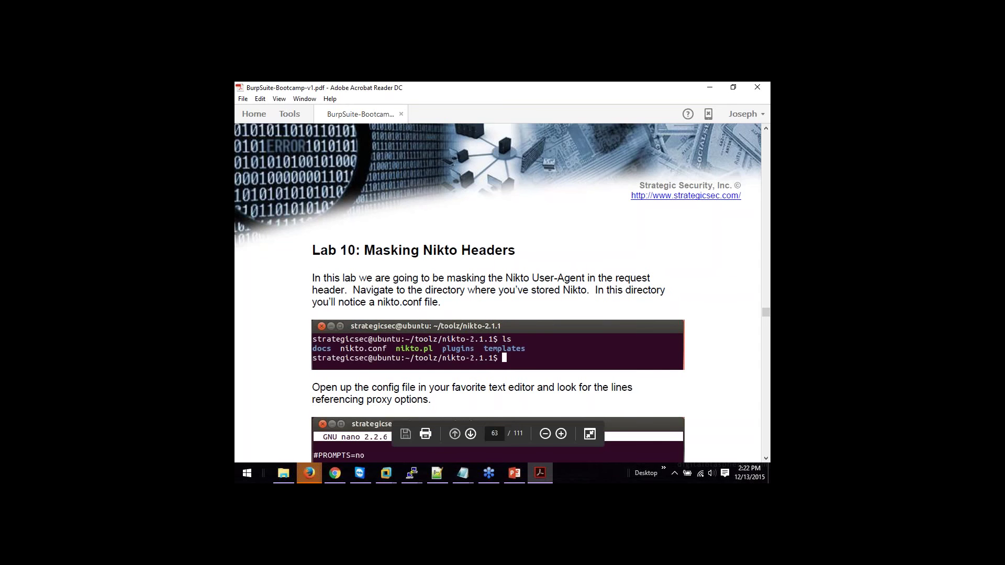
{"action": "left_click", "coordinate": [341, 472]}
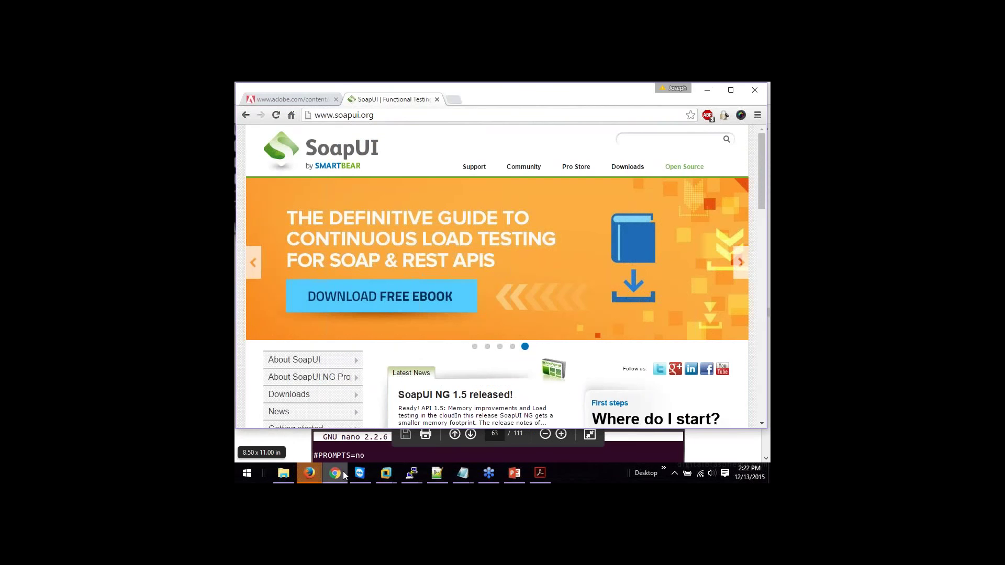
{"action": "left_click", "coordinate": [424, 116]}
{"action": "type", "text": "www.google.com"}
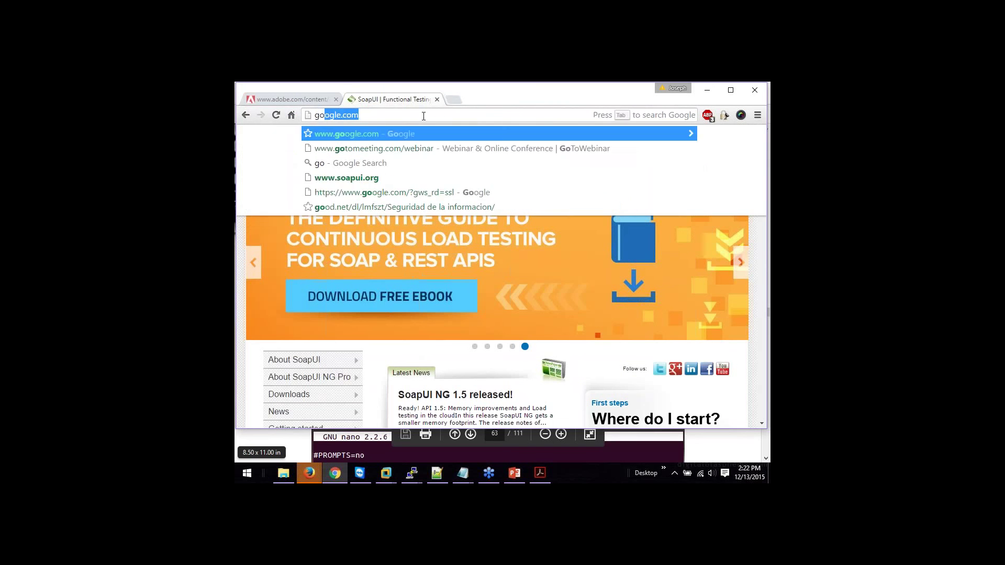
{"action": "key", "text": "Return"}
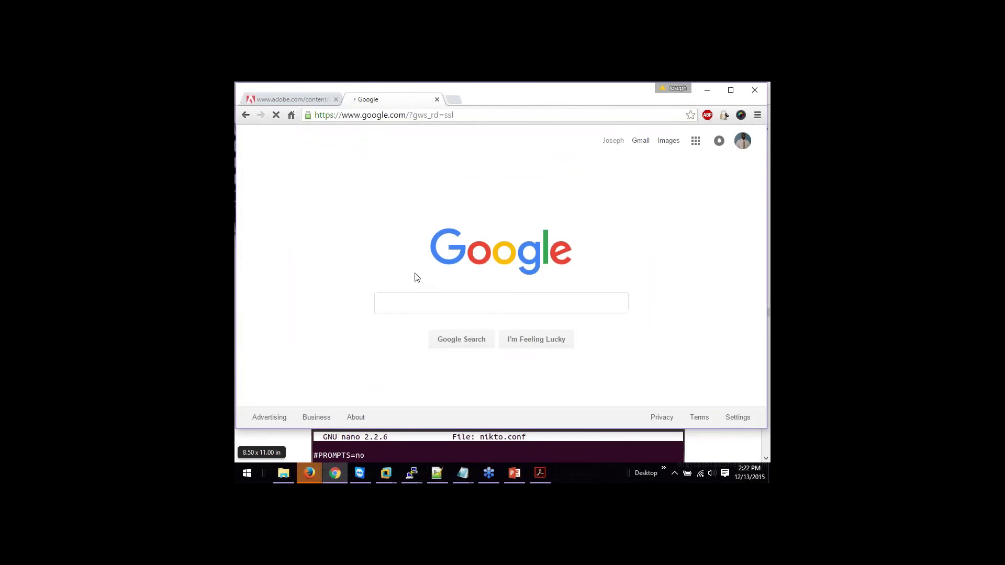
{"action": "type", "text": ".htacc"}
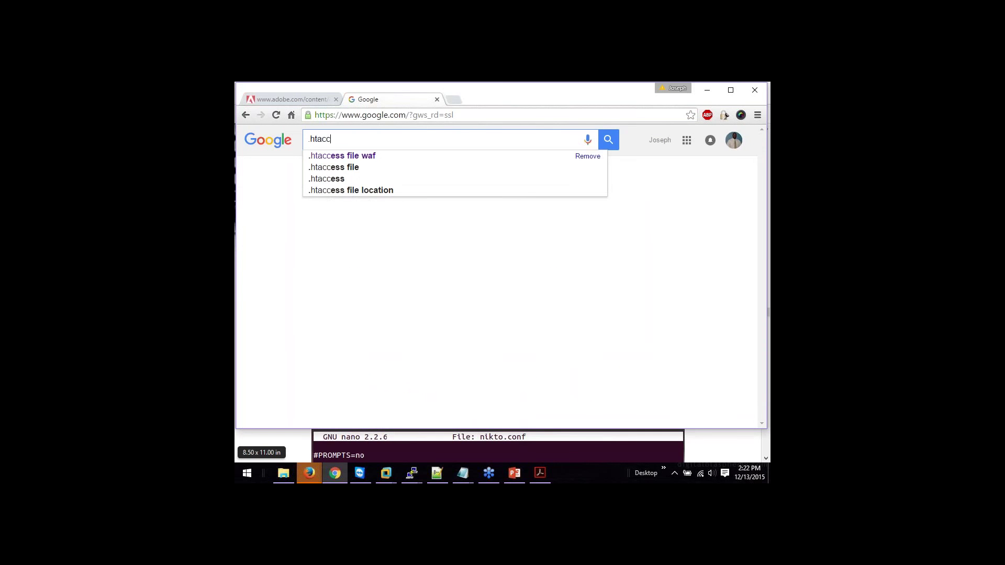
{"action": "key", "text": "Down"}
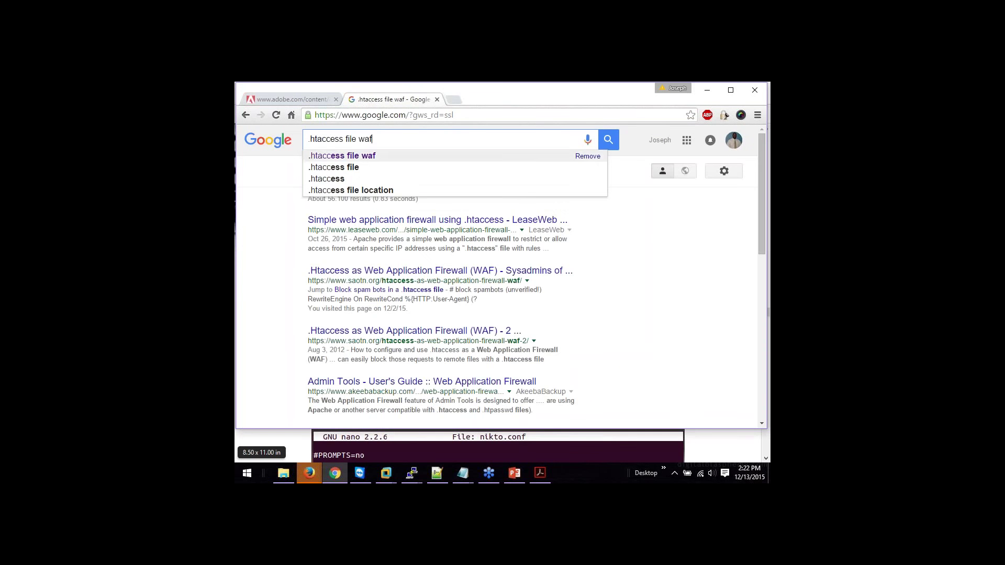
{"action": "key", "text": "Return"}
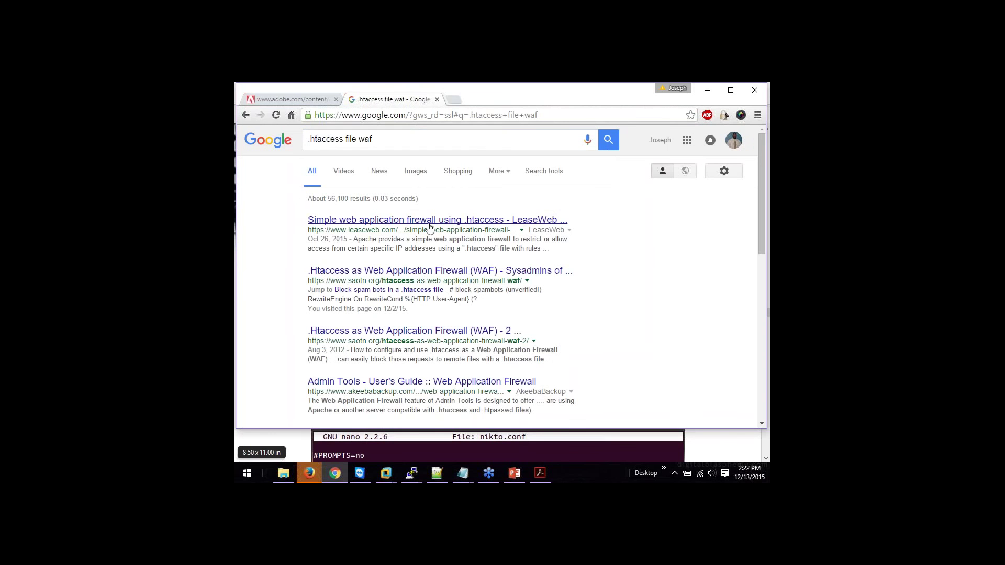
Step: Read the LeaseWeb article on .htaccess firewalls, then go back to the results
{"action": "left_click", "coordinate": [429, 221]}
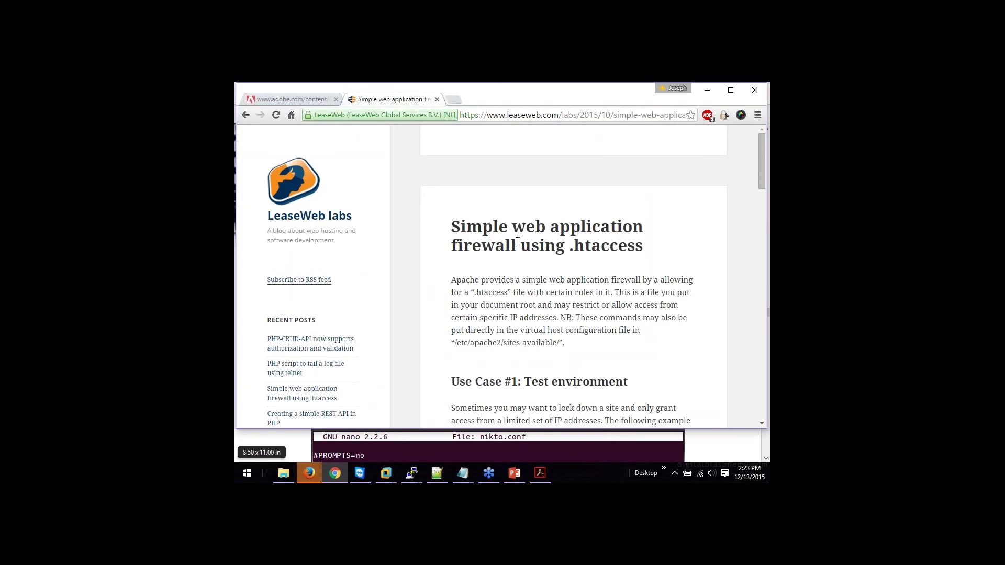
{"action": "scroll", "coordinate": [673, 280], "scroll_direction": "down", "scroll_amount": 5}
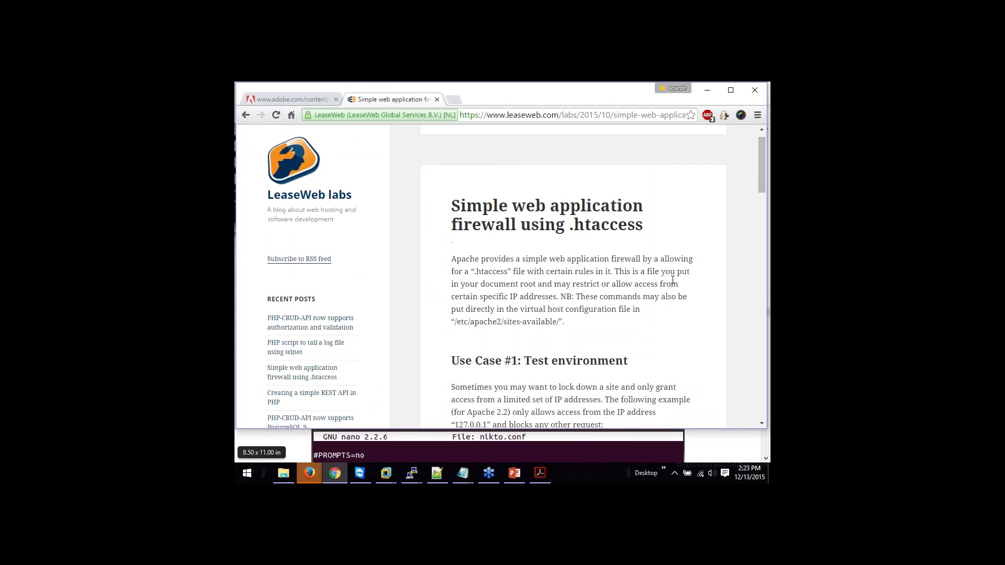
{"action": "scroll", "coordinate": [574, 276], "scroll_direction": "down", "scroll_amount": 7}
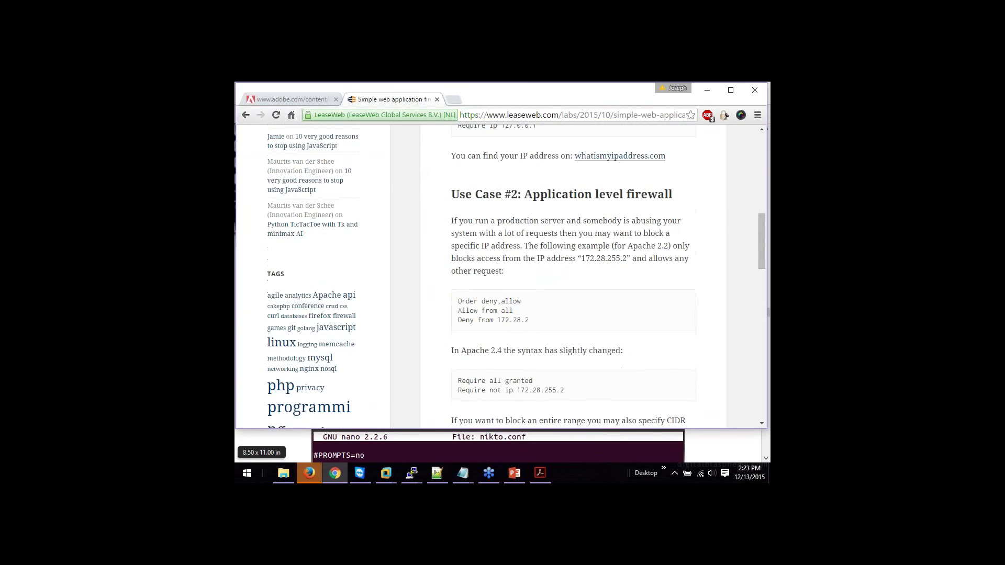
{"action": "scroll", "coordinate": [674, 291], "scroll_direction": "down", "scroll_amount": 6}
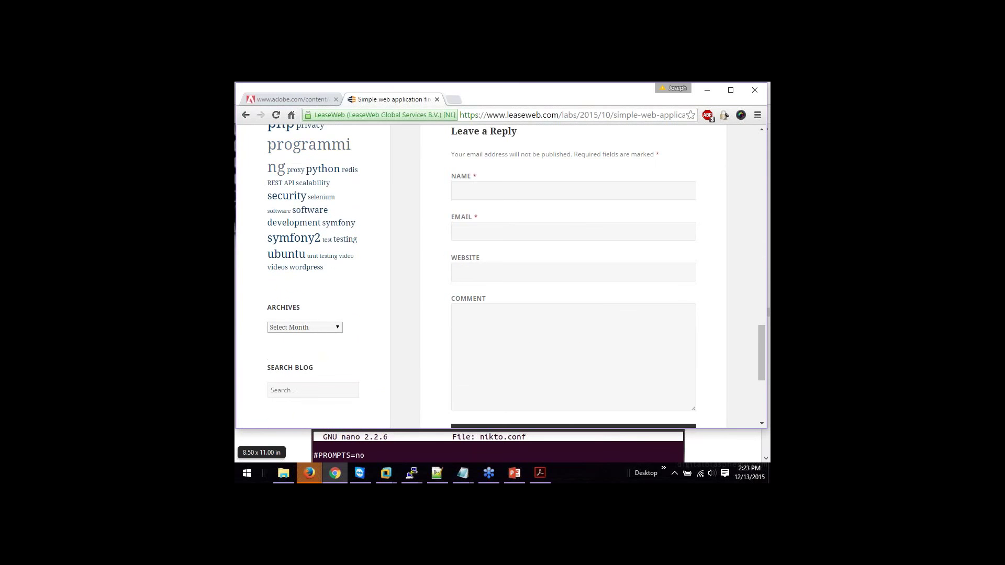
{"action": "left_click", "coordinate": [246, 114]}
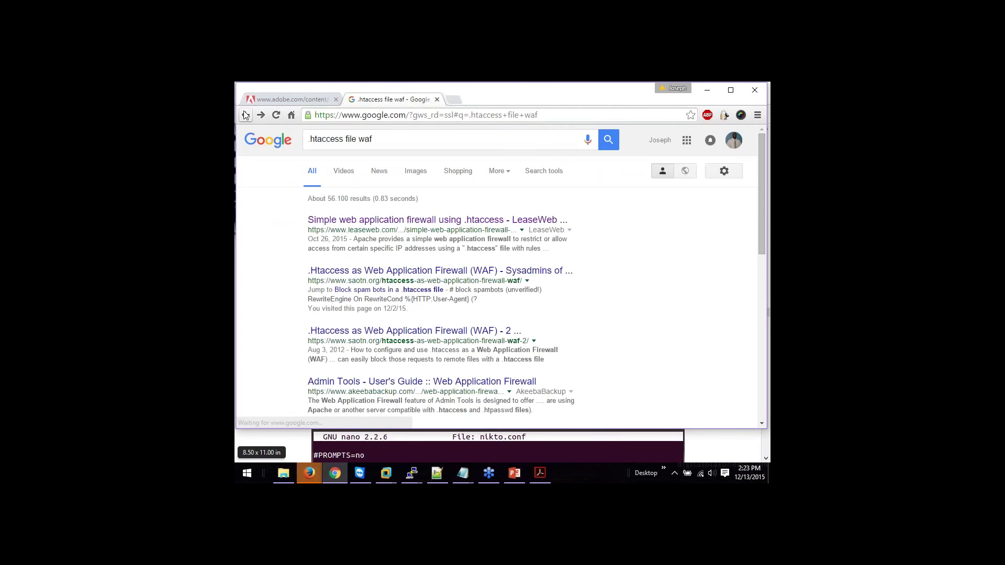
Step: Open the saotn.org '.Htaccess as Web Application Firewall (WAF)' article and scroll to its Magento local.xml example
{"action": "left_click", "coordinate": [357, 273]}
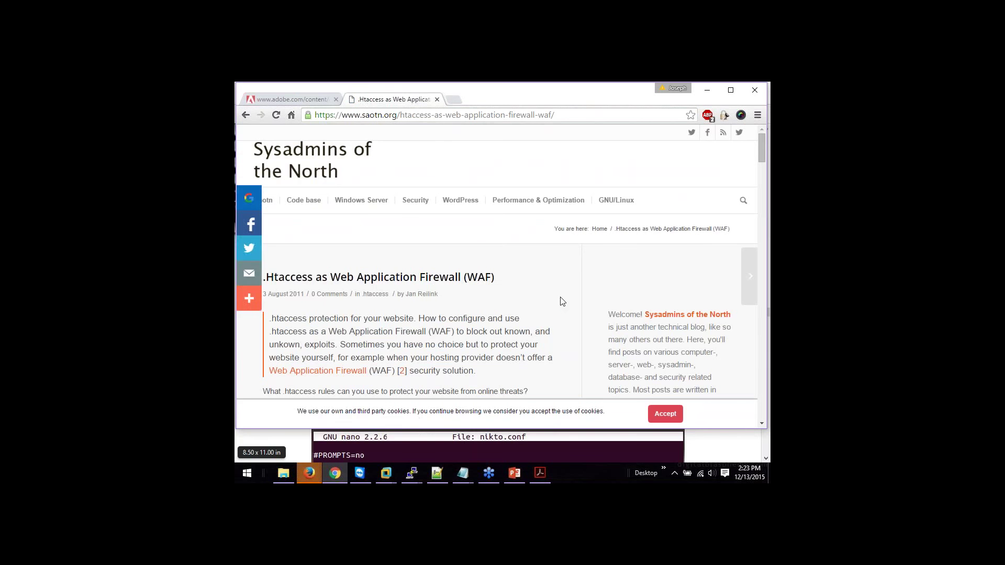
{"action": "scroll", "coordinate": [562, 303], "scroll_direction": "down", "scroll_amount": 5}
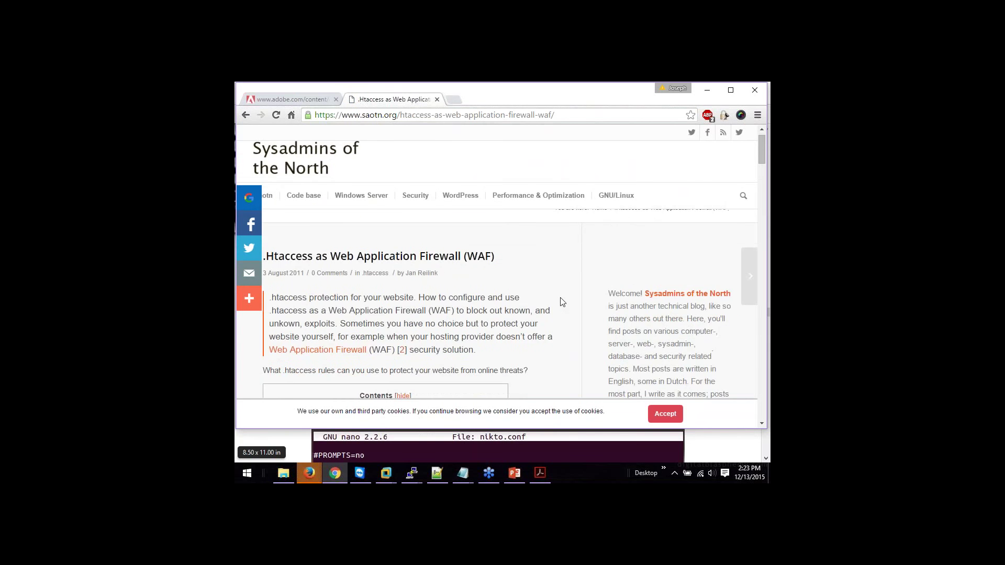
{"action": "scroll", "coordinate": [562, 302], "scroll_direction": "down", "scroll_amount": 3}
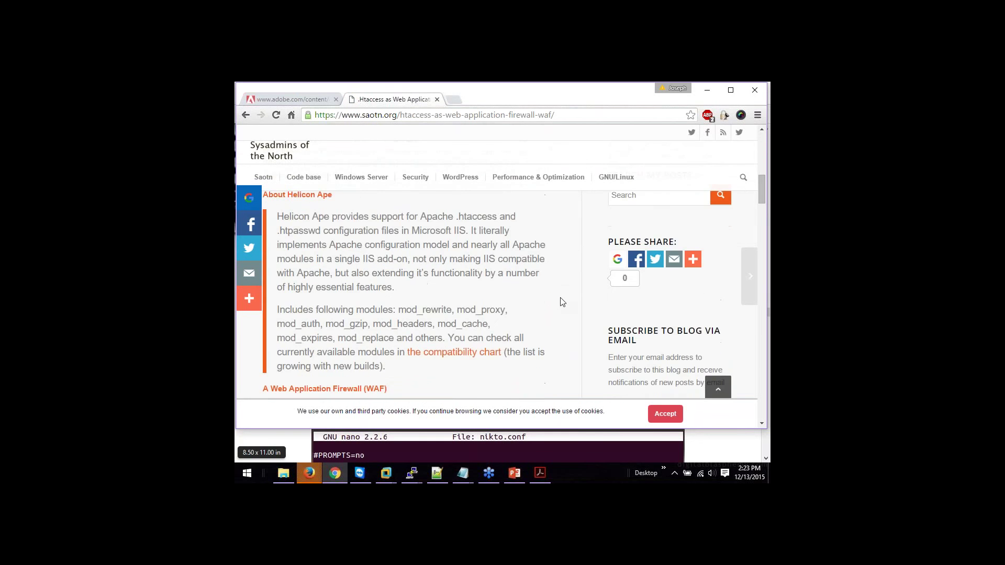
{"action": "scroll", "coordinate": [562, 302], "scroll_direction": "down", "scroll_amount": 3}
{"action": "scroll", "coordinate": [562, 302], "scroll_direction": "down", "scroll_amount": 5}
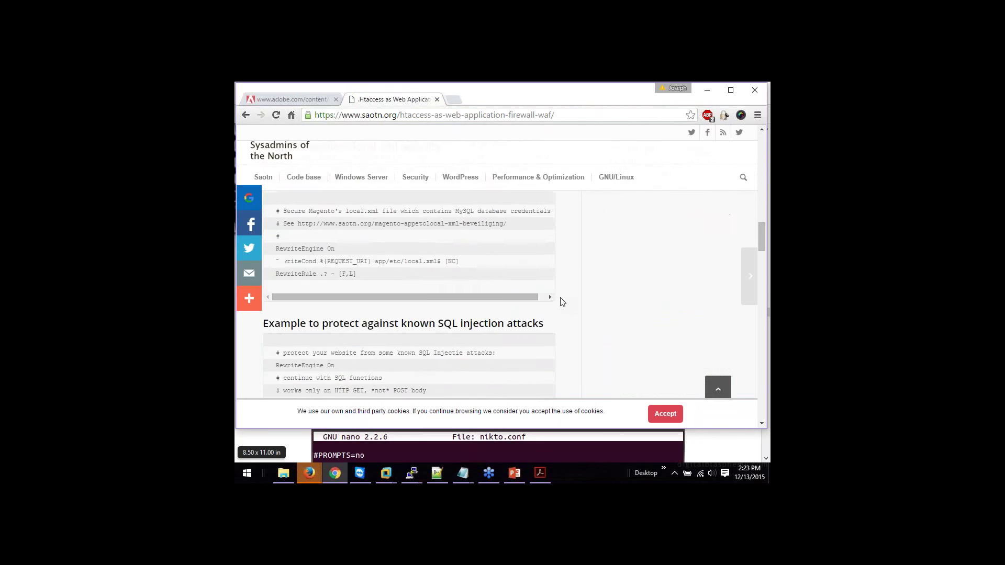
{"action": "scroll", "coordinate": [561, 302], "scroll_direction": "up", "scroll_amount": 2}
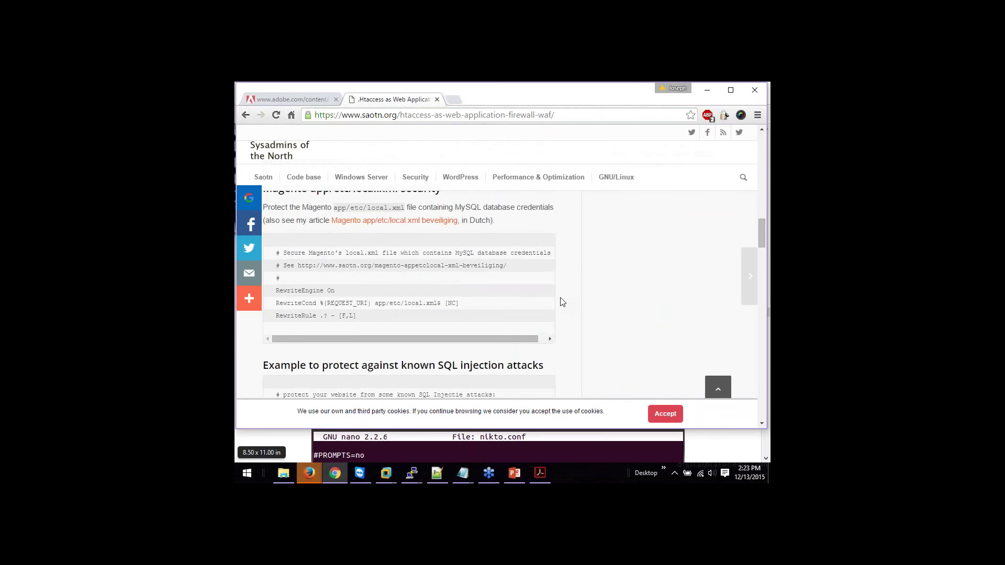
{"action": "scroll", "coordinate": [561, 302], "scroll_direction": "up", "scroll_amount": 2}
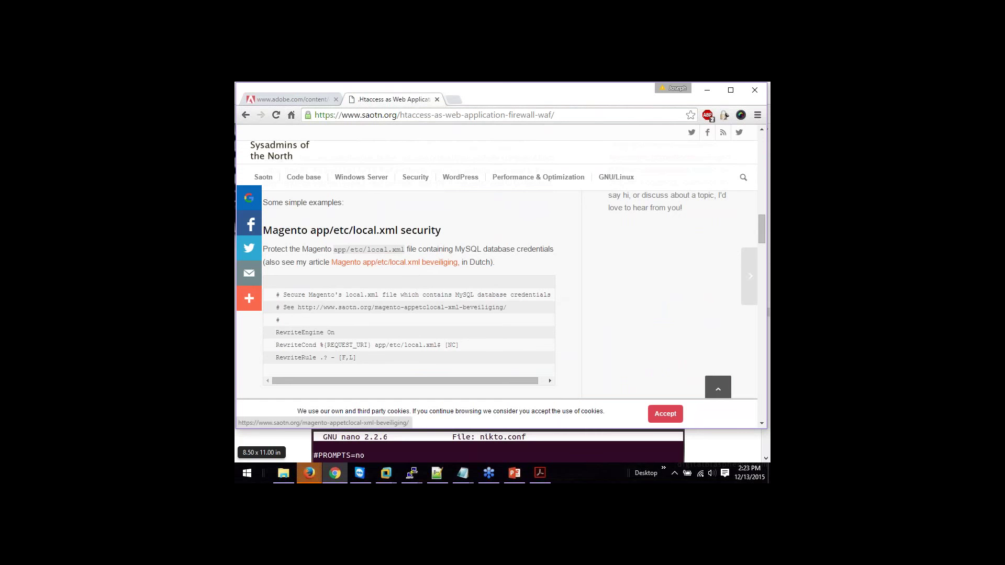
Step: Copy the saotn.org article's web address from the address bar
{"action": "left_click", "coordinate": [385, 115]}
{"action": "right_click", "coordinate": [386, 115]}
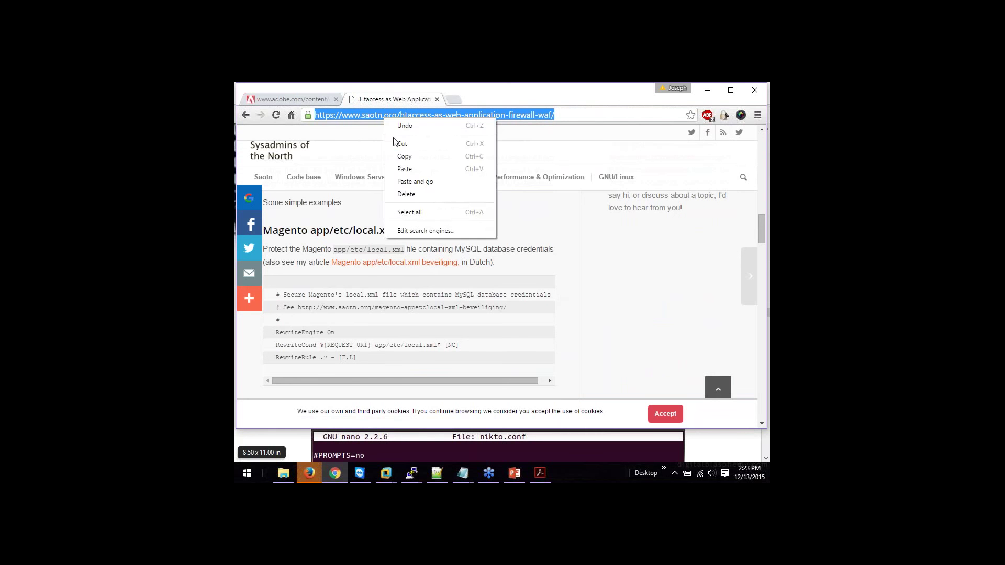
{"action": "left_click", "coordinate": [397, 156]}
{"action": "left_click", "coordinate": [412, 148]}
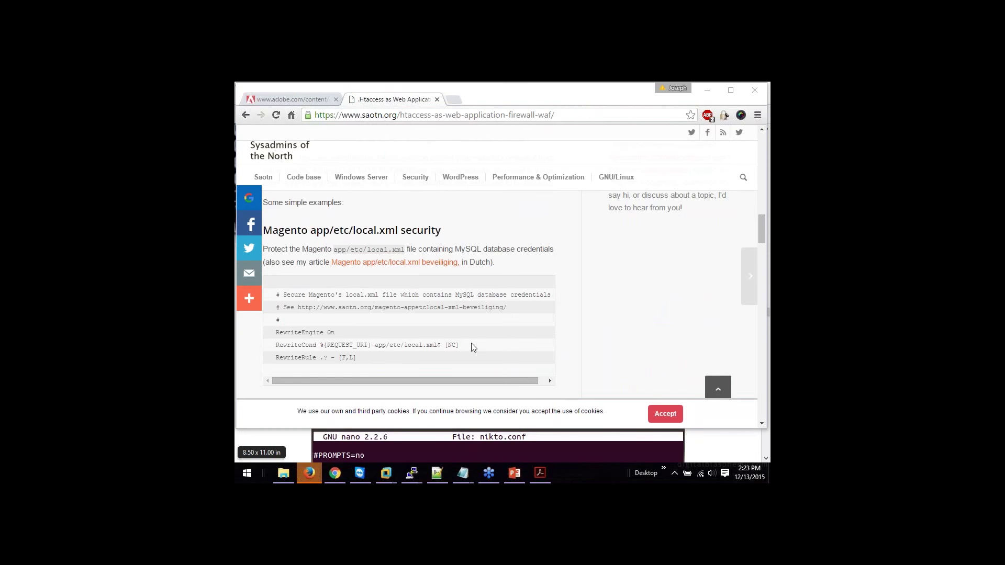
{"action": "left_click", "coordinate": [349, 237]}
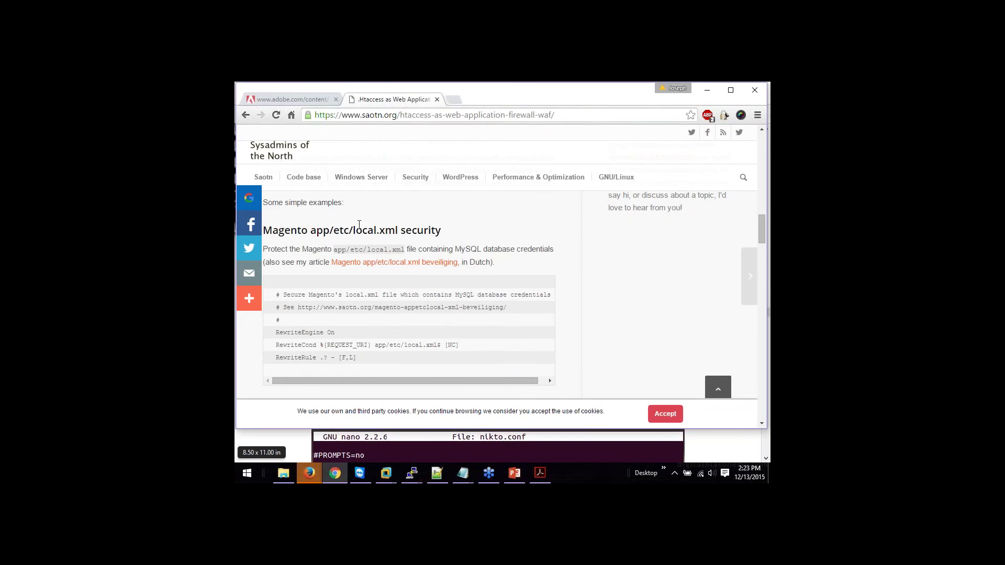
Step: Copy the 'app/etc/local.xml' path from the article's RewriteCond line
{"action": "mouse_move", "coordinate": [369, 181]}
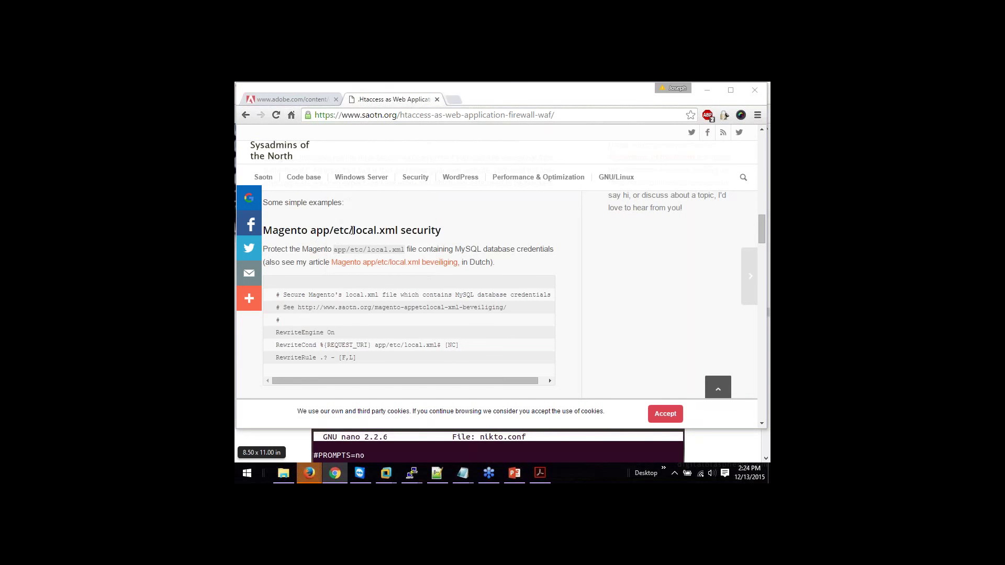
{"action": "left_click_drag", "start_coordinate": [353, 231], "coordinate": [399, 231]}
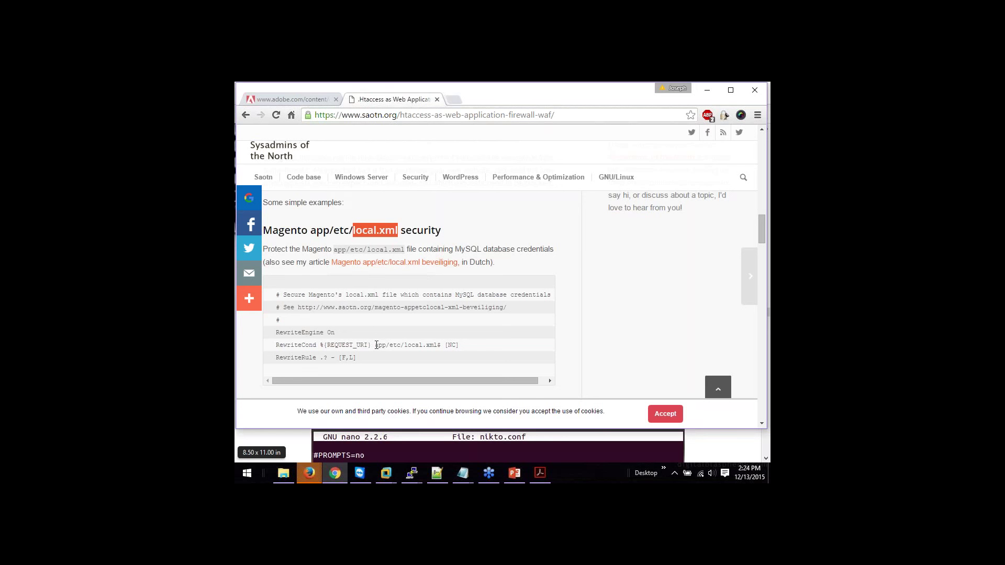
{"action": "left_click_drag", "start_coordinate": [376, 345], "coordinate": [438, 343]}
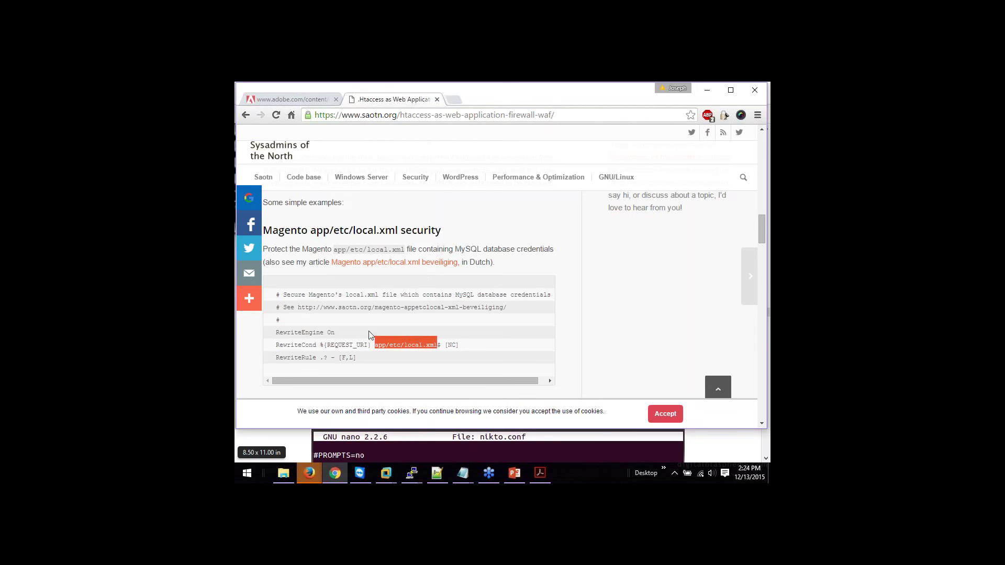
{"action": "left_click", "coordinate": [340, 338]}
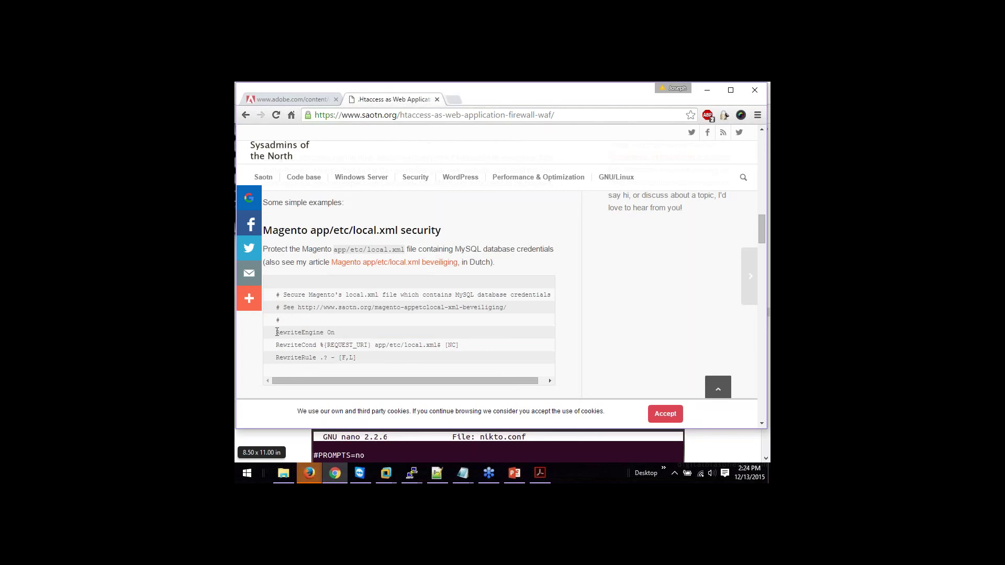
{"action": "left_click_drag", "start_coordinate": [276, 333], "coordinate": [438, 345]}
{"action": "right_click", "coordinate": [437, 345]}
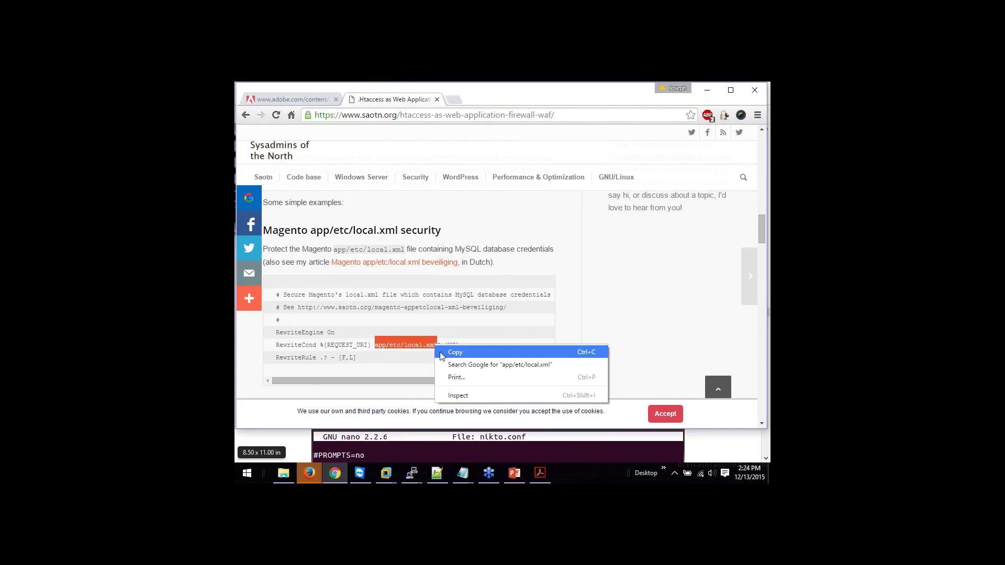
{"action": "left_click", "coordinate": [455, 351]}
{"action": "key", "text": "alt+Tab"}
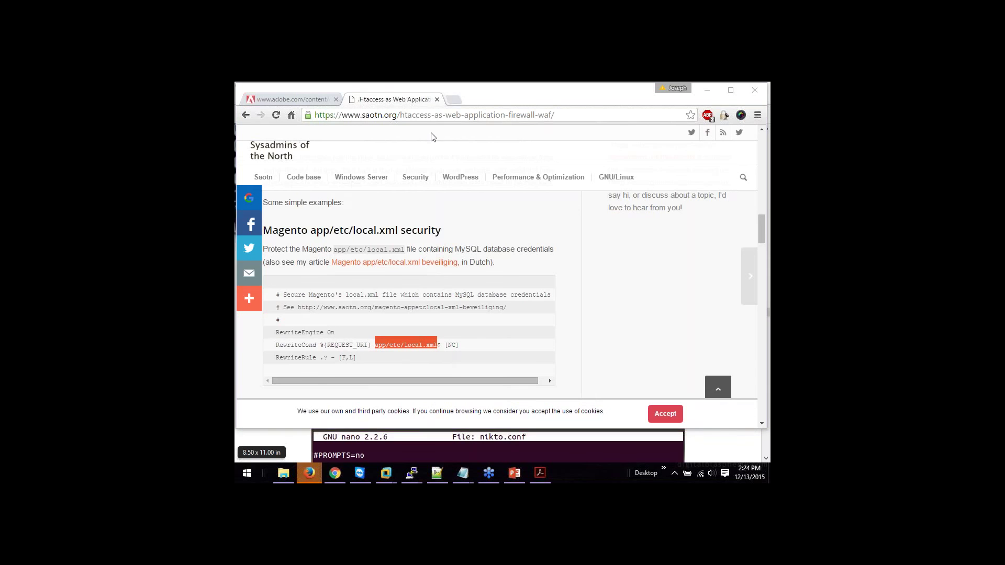
Step: Open a new tab and load google.com via 'goo' autocomplete
{"action": "left_click", "coordinate": [454, 100]}
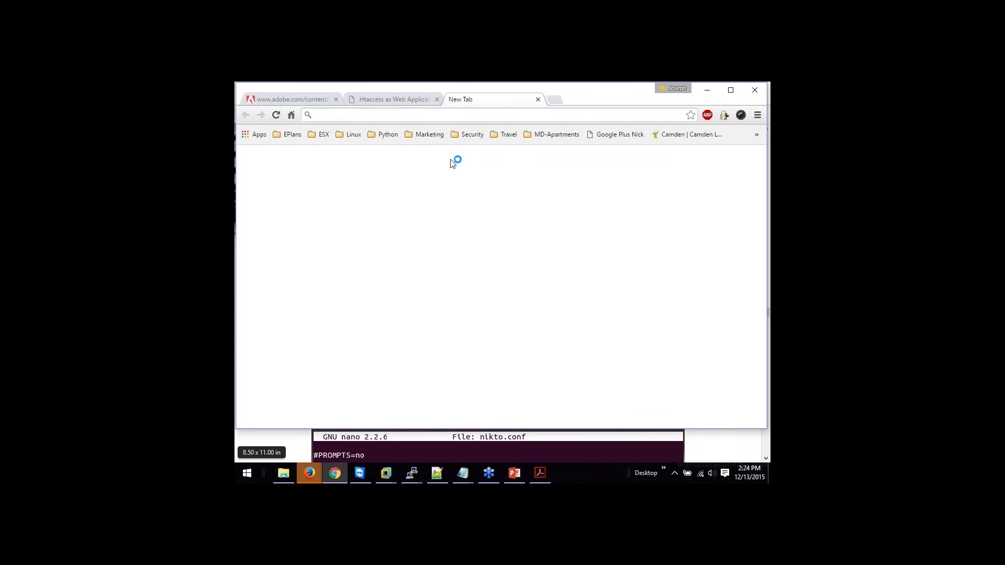
{"action": "type", "text": "goo"}
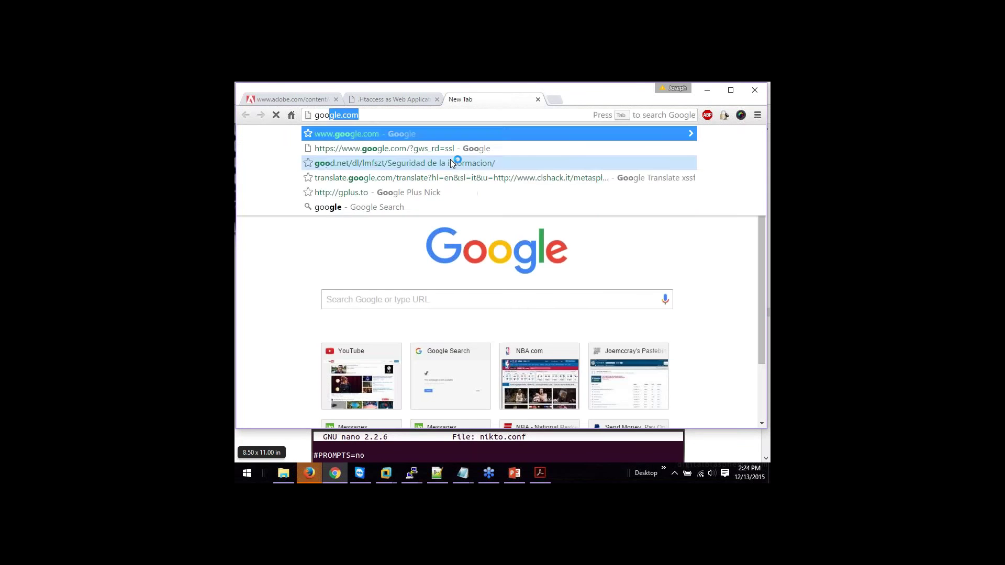
{"action": "key", "text": "Return"}
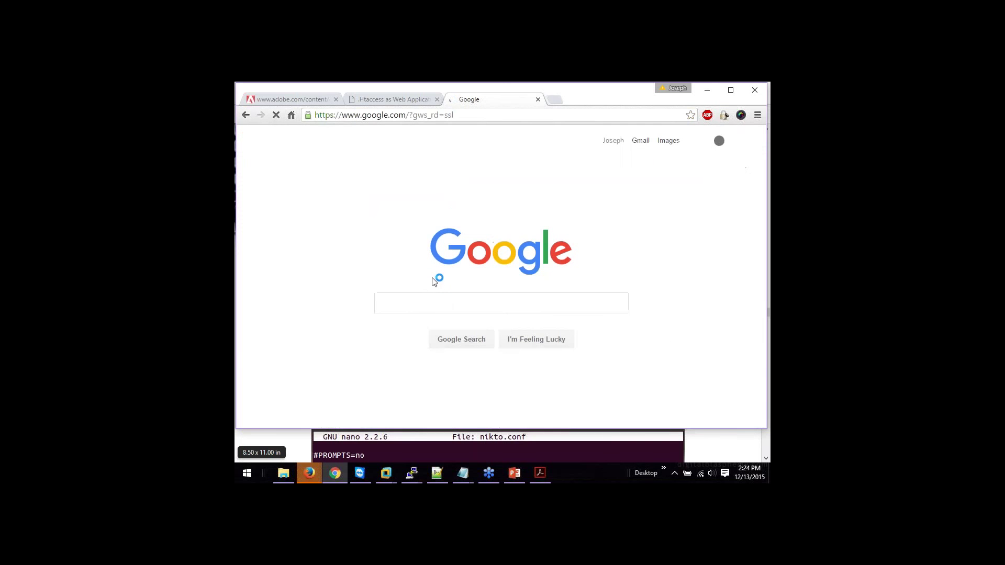
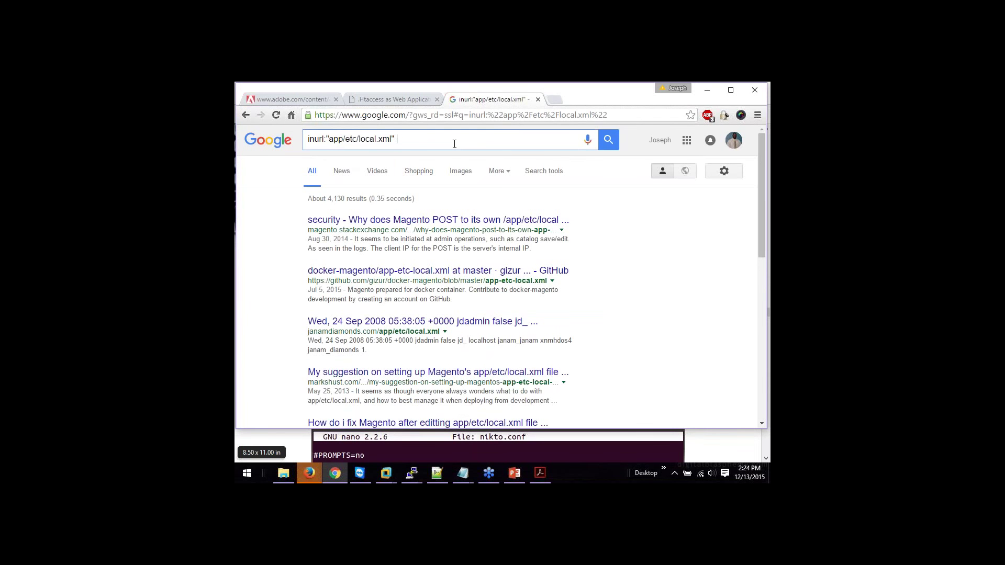
Step: Add filetype:xml to the inurl:"app/etc/local.xml" Google query and rerun it
{"action": "type", "text": "filetype:xml"}
{"action": "key", "text": "Return"}
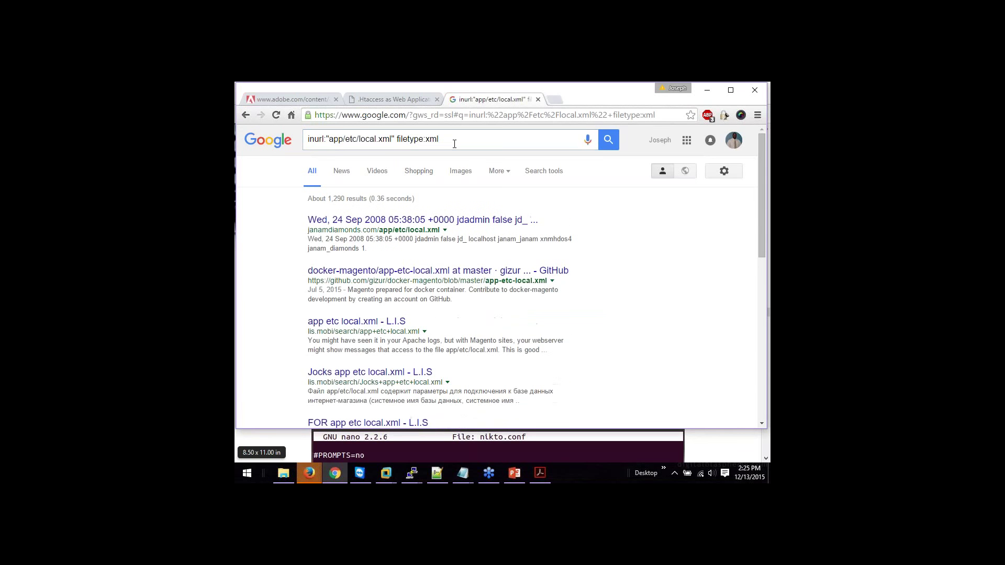
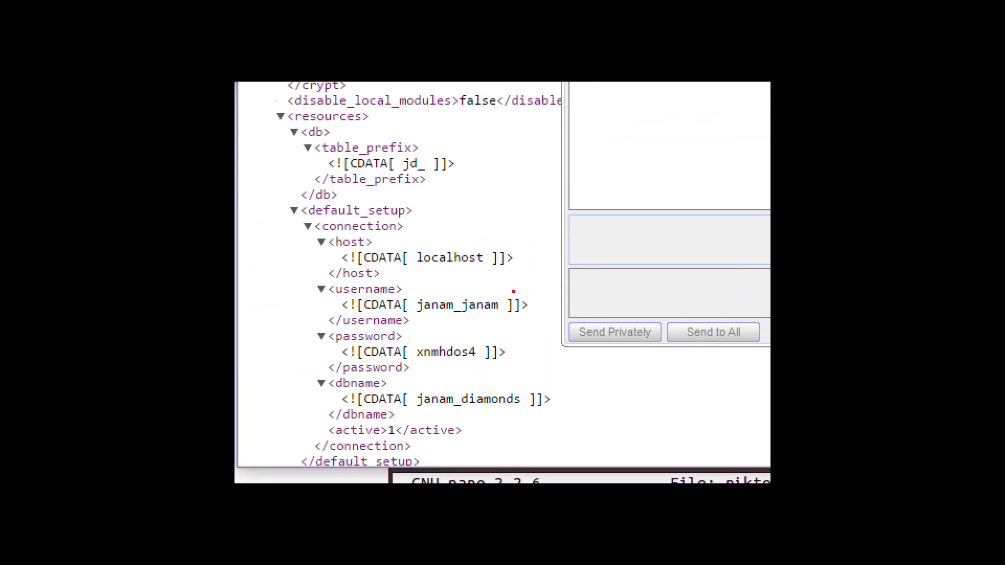
Step: Draw a red line under the exposed database password in the local.xml page
{"action": "left_click_drag", "start_coordinate": [533, 389], "coordinate": [459, 367]}
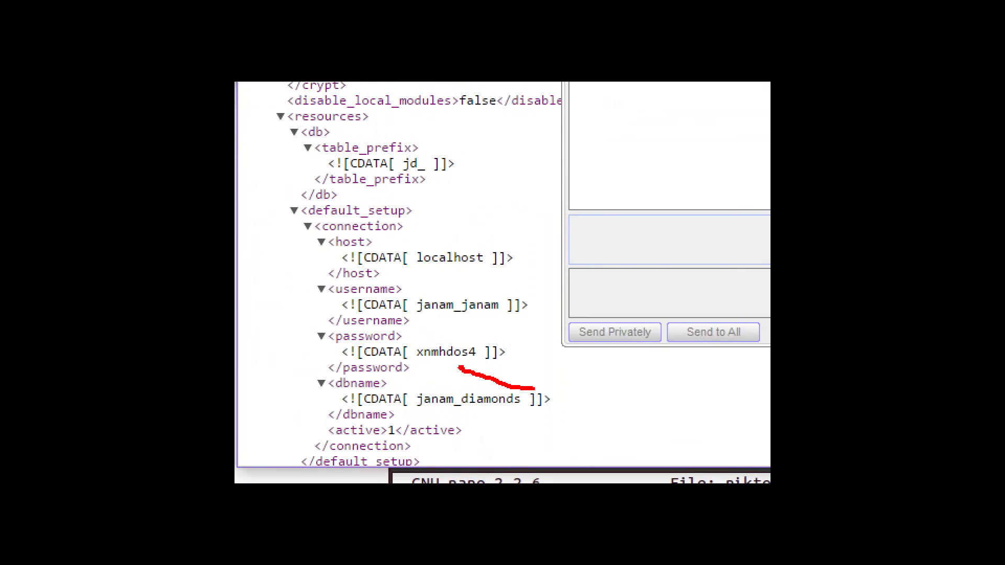
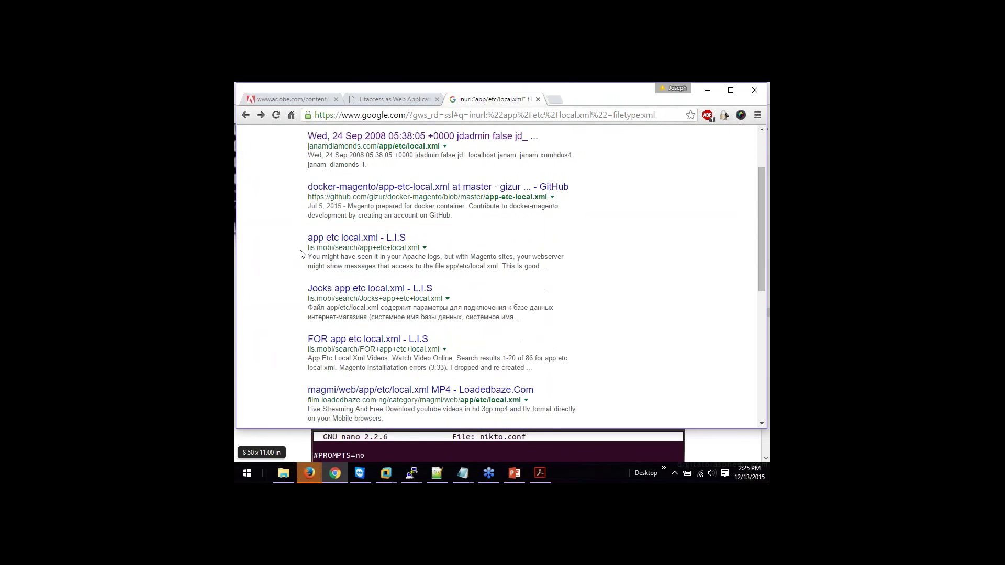
{"action": "scroll", "coordinate": [301, 253], "scroll_direction": "down", "scroll_amount": 1}
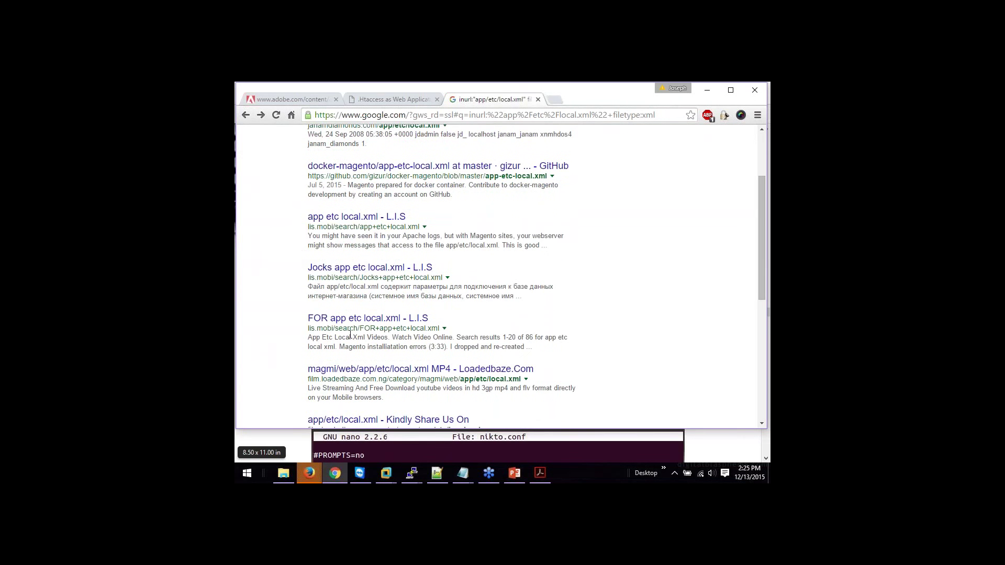
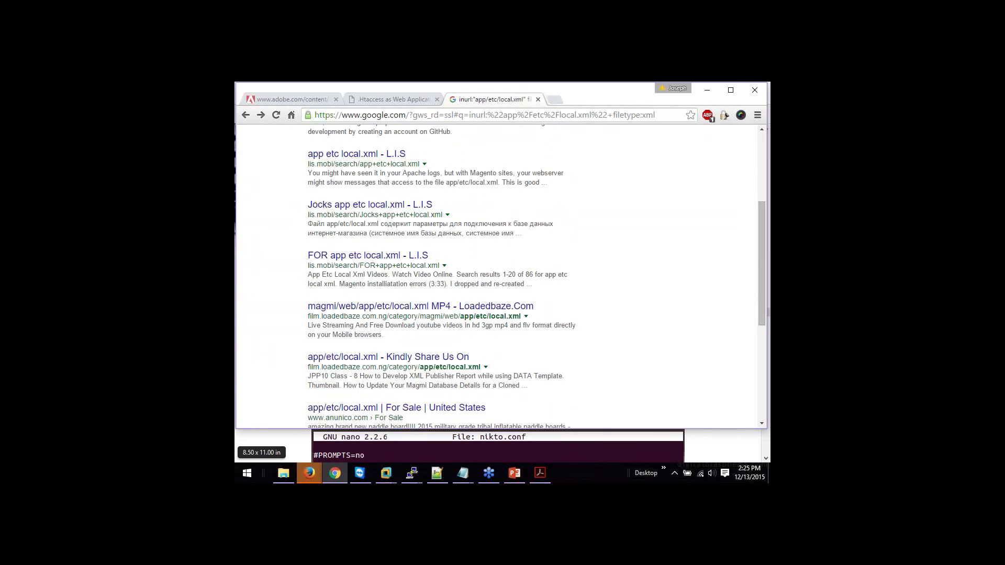
Step: Switch to the saotn.org .htaccess firewall article at its Magento app/etc/local.xml example
{"action": "left_click", "coordinate": [394, 101]}
{"action": "mouse_move", "coordinate": [413, 173]}
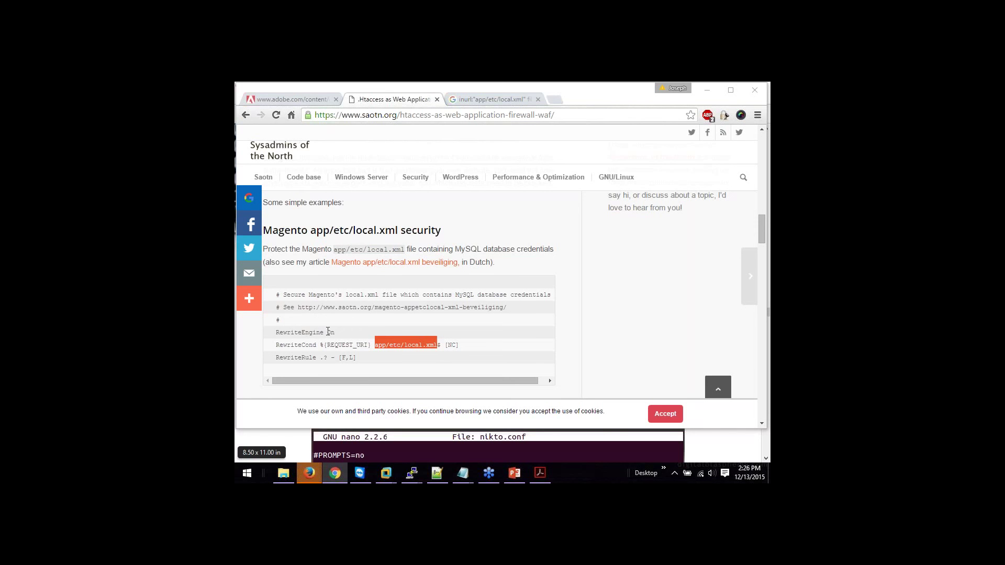
{"action": "left_click_drag", "start_coordinate": [327, 332], "coordinate": [336, 332]}
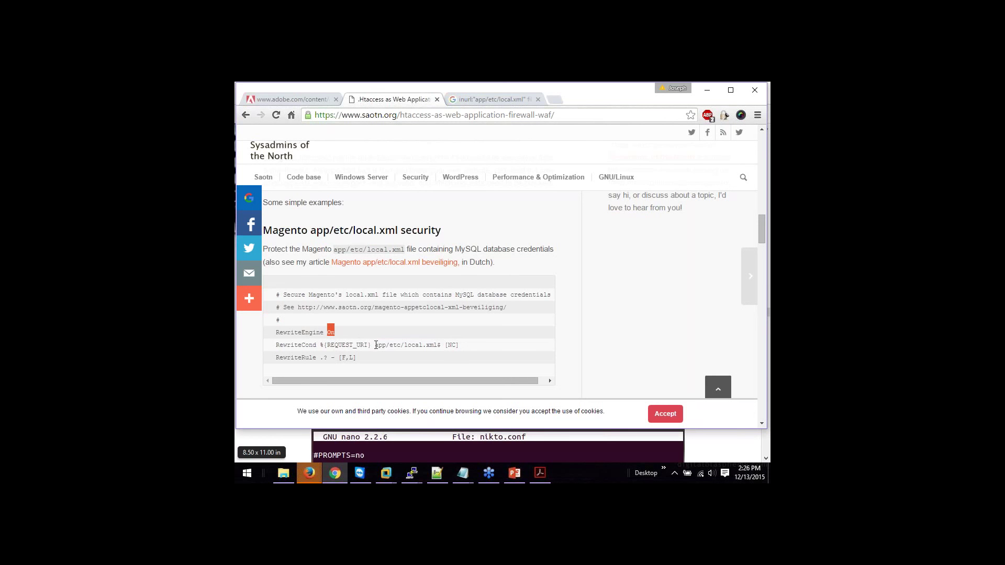
{"action": "left_click_drag", "start_coordinate": [375, 345], "coordinate": [437, 342]}
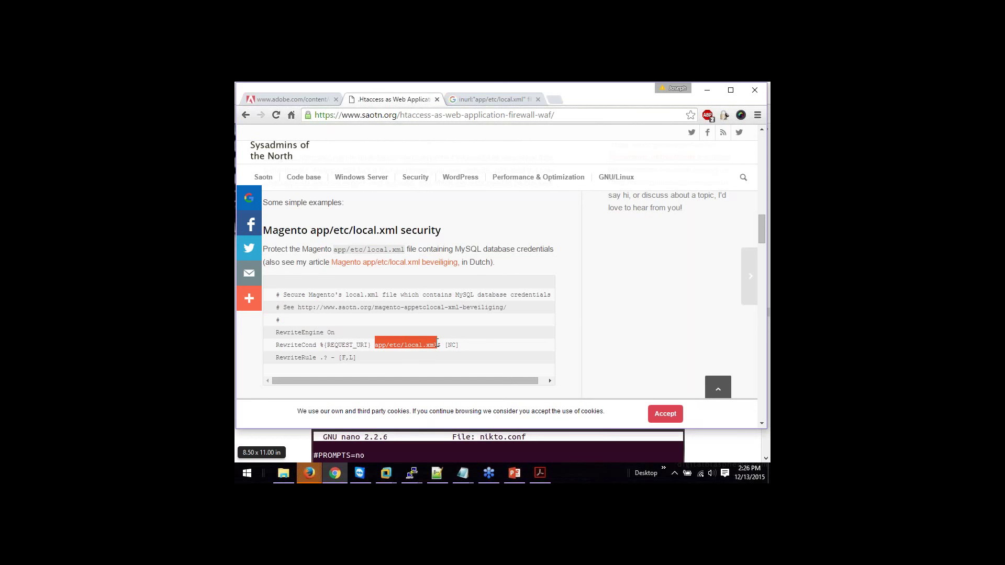
{"action": "left_click", "coordinate": [583, 318]}
{"action": "scroll", "coordinate": [583, 318], "scroll_direction": "down", "scroll_amount": 2}
{"action": "scroll", "coordinate": [583, 319], "scroll_direction": "down", "scroll_amount": 3}
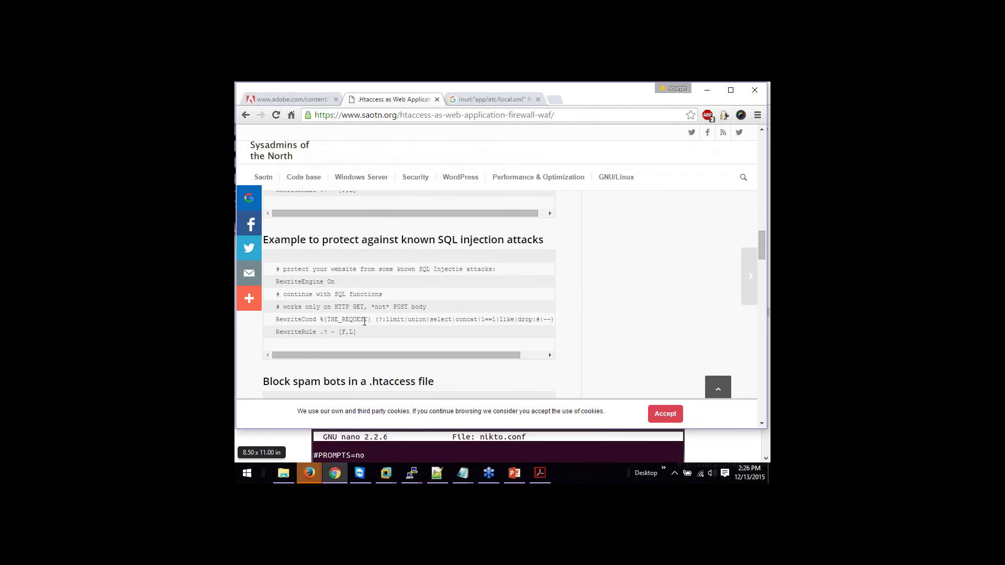
{"action": "left_click_drag", "start_coordinate": [385, 320], "coordinate": [552, 320]}
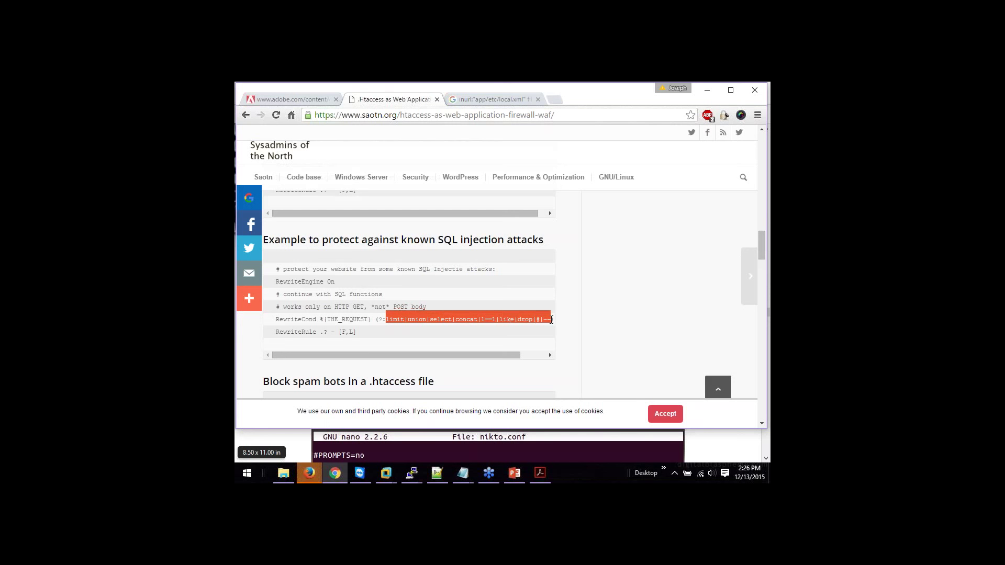
{"action": "left_click", "coordinate": [588, 315]}
{"action": "scroll", "coordinate": [587, 314], "scroll_direction": "down", "scroll_amount": 3}
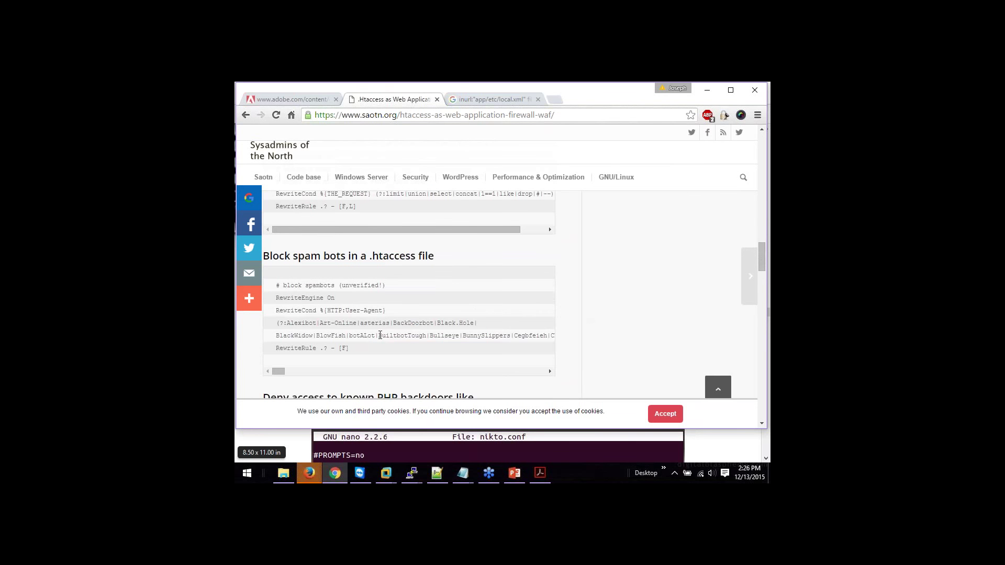
{"action": "left_click_drag", "start_coordinate": [276, 335], "coordinate": [532, 336]}
{"action": "left_click", "coordinate": [589, 317]}
{"action": "scroll", "coordinate": [590, 317], "scroll_direction": "down", "scroll_amount": 3}
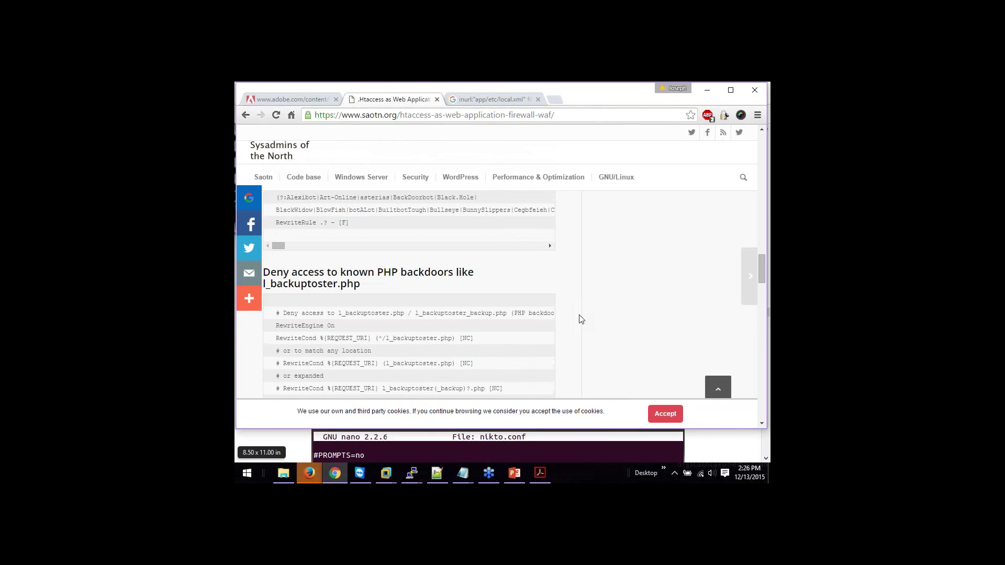
{"action": "left_click_drag", "start_coordinate": [393, 338], "coordinate": [453, 339]}
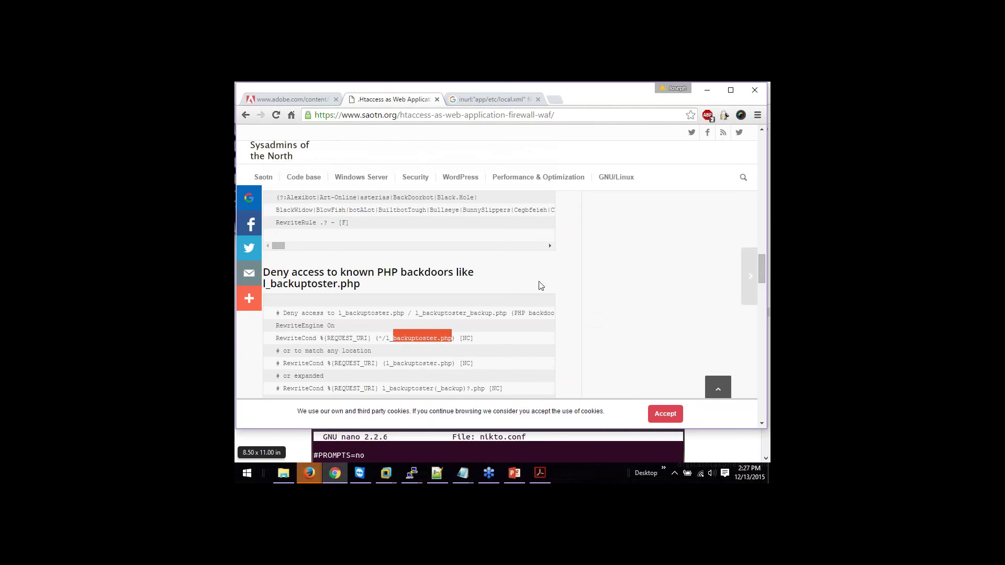
{"action": "double_click", "coordinate": [576, 283]}
{"action": "scroll", "coordinate": [576, 283], "scroll_direction": "down", "scroll_amount": 3}
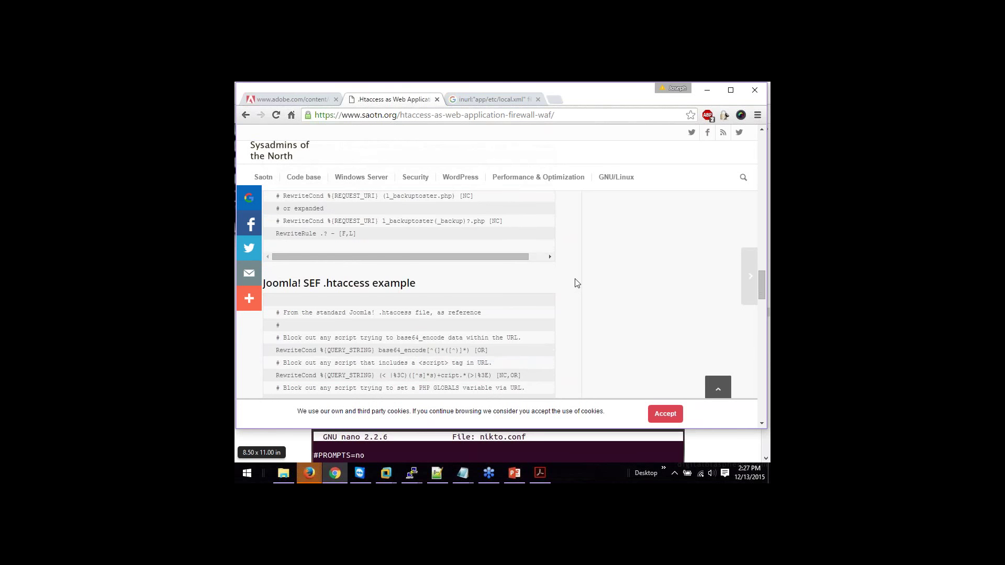
{"action": "scroll", "coordinate": [577, 283], "scroll_direction": "down", "scroll_amount": 1}
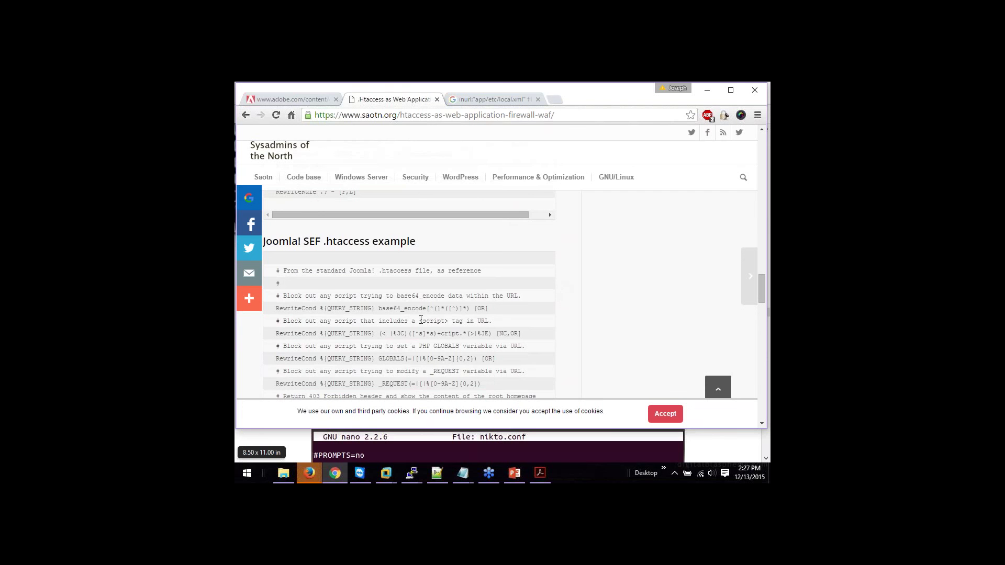
{"action": "left_click_drag", "start_coordinate": [421, 320], "coordinate": [448, 322]}
{"action": "left_click_drag", "start_coordinate": [378, 359], "coordinate": [406, 358]}
{"action": "left_click", "coordinate": [562, 345]}
{"action": "scroll", "coordinate": [561, 345], "scroll_direction": "down", "scroll_amount": 2}
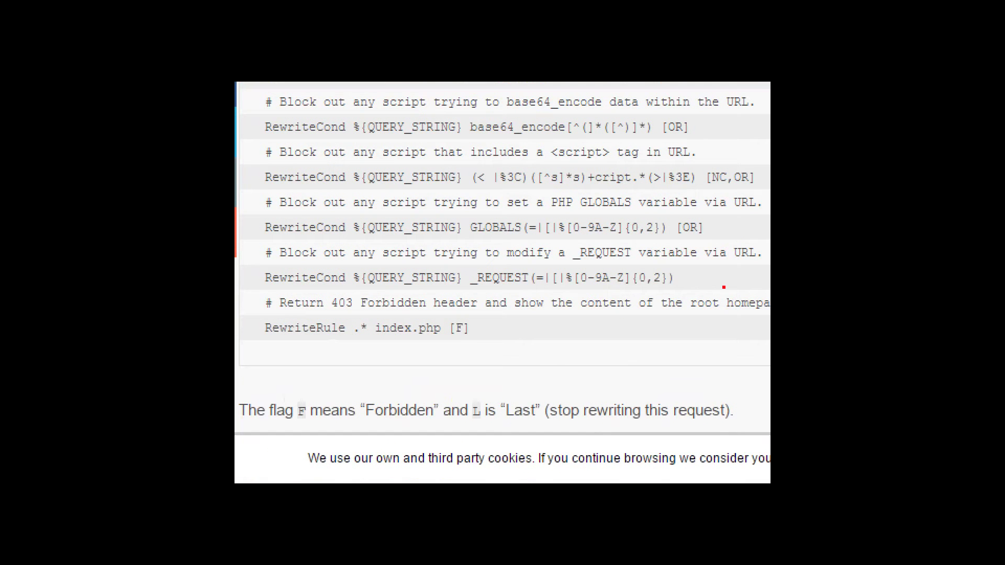
{"action": "mouse_move", "coordinate": [737, 280]}
{"action": "left_mouse_down"}
{"action": "mouse_move", "coordinate": [677, 278]}
{"action": "mouse_move", "coordinate": [683, 285]}
{"action": "left_mouse_up"}
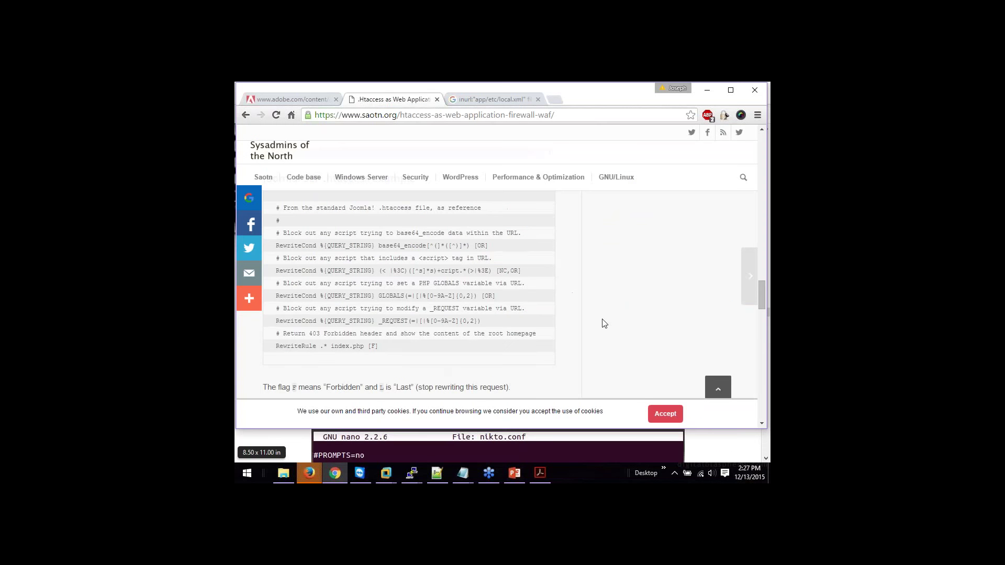
{"action": "scroll", "coordinate": [602, 324], "scroll_direction": "down", "scroll_amount": 5}
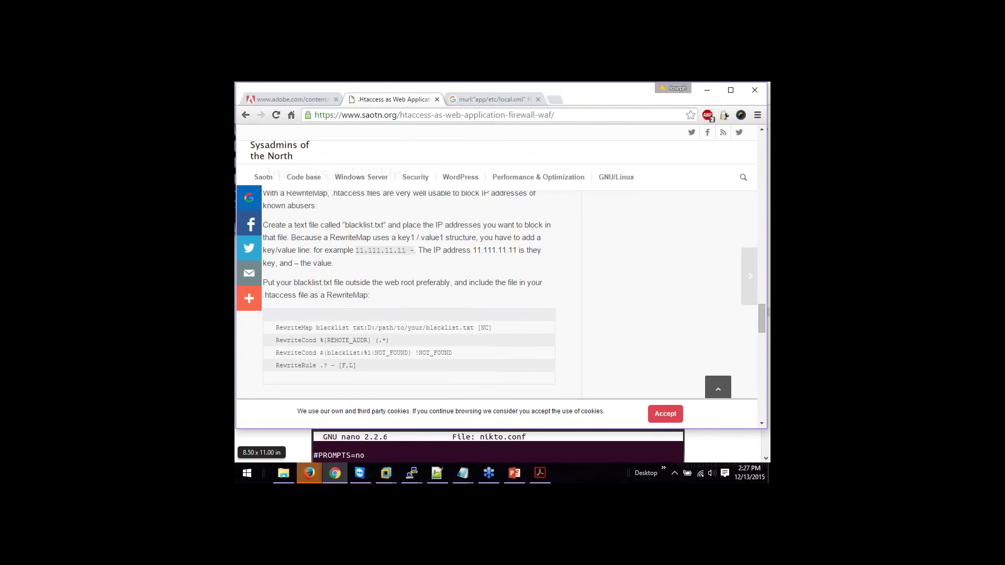
{"action": "scroll", "coordinate": [408, 291], "scroll_direction": "down", "scroll_amount": 3}
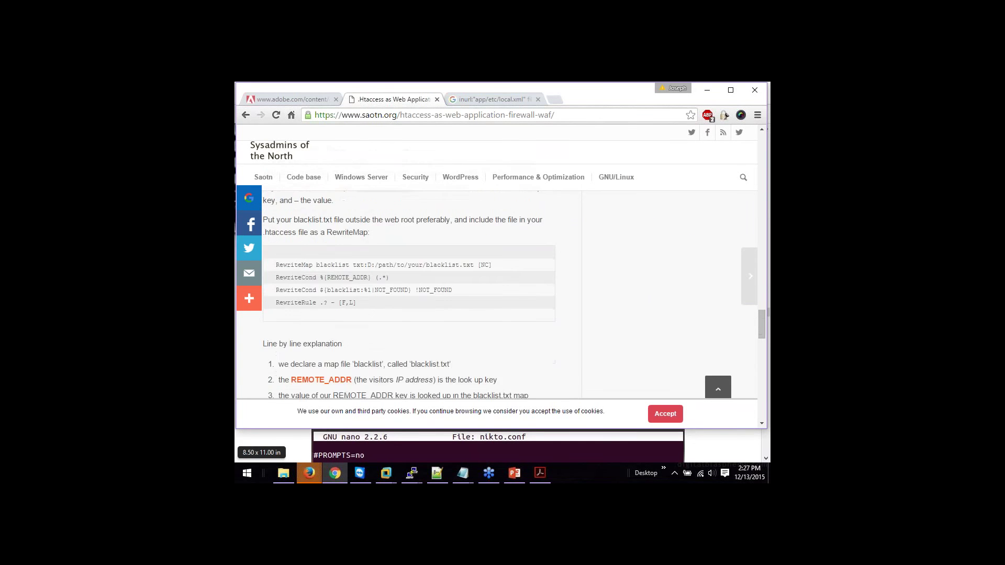
{"action": "scroll", "coordinate": [408, 290], "scroll_direction": "down", "scroll_amount": 3}
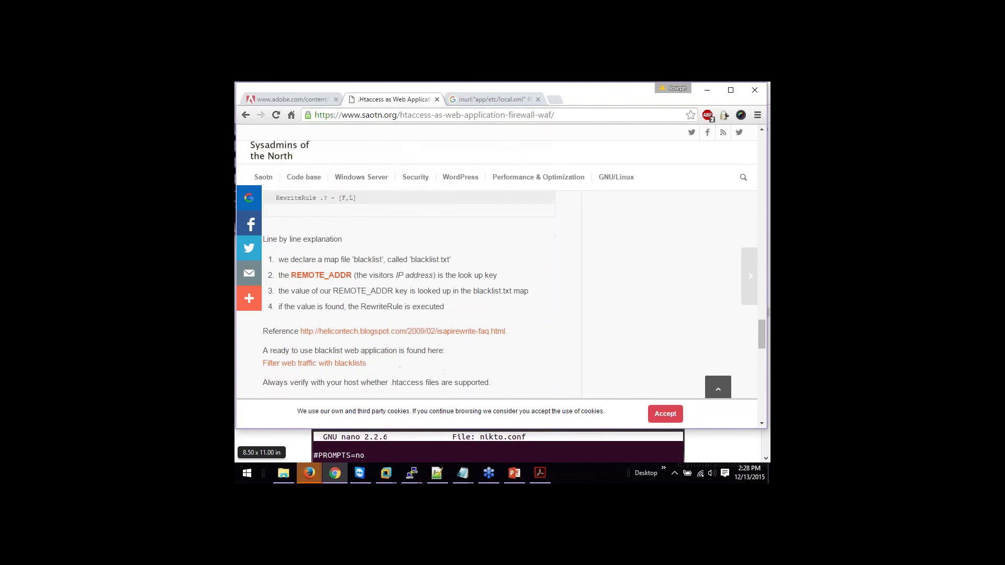
{"action": "scroll", "coordinate": [408, 291], "scroll_direction": "up", "scroll_amount": 15}
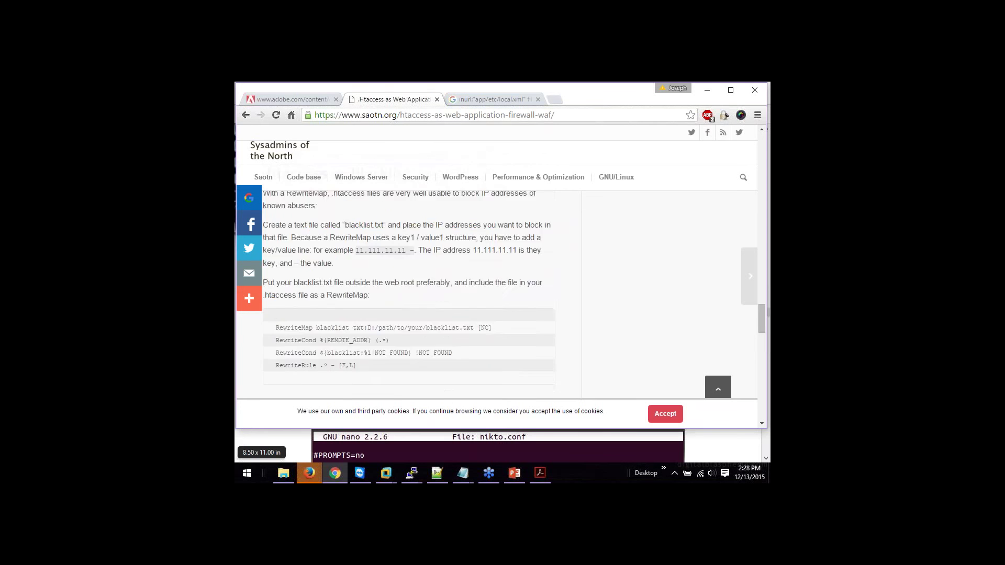
{"action": "scroll", "coordinate": [409, 290], "scroll_direction": "up", "scroll_amount": 10}
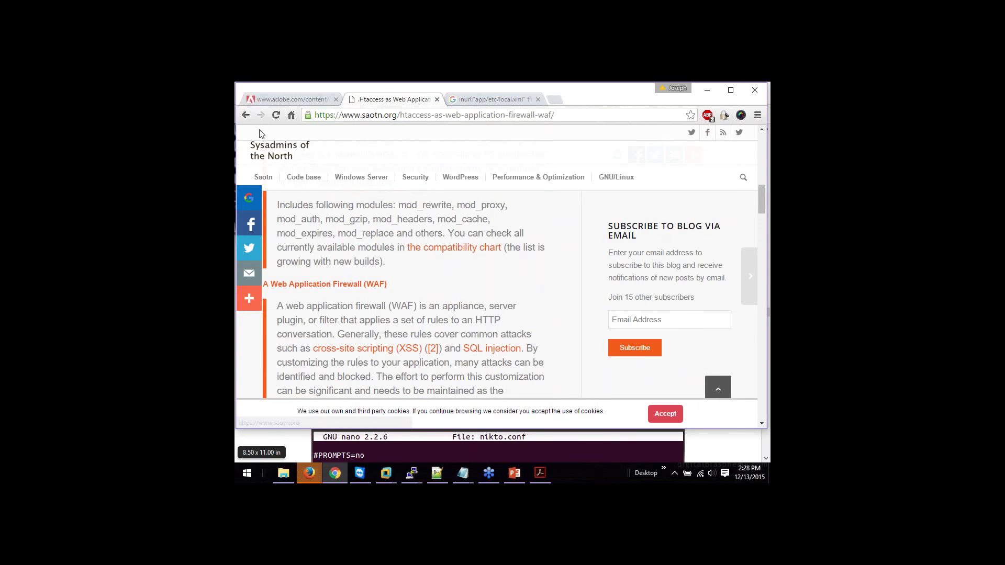
{"action": "scroll", "coordinate": [525, 289], "scroll_direction": "down", "scroll_amount": 1}
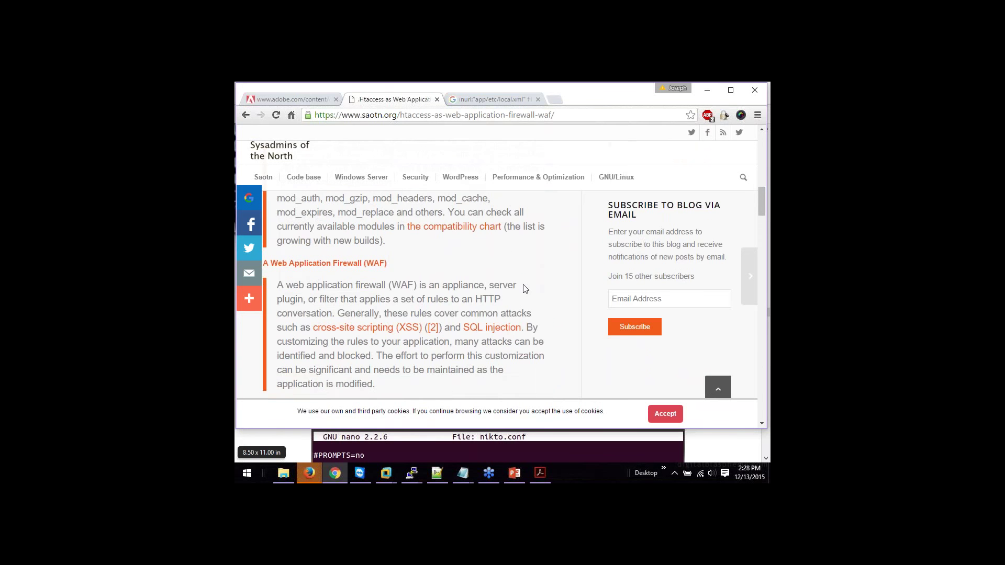
{"action": "scroll", "coordinate": [525, 289], "scroll_direction": "down", "scroll_amount": 5}
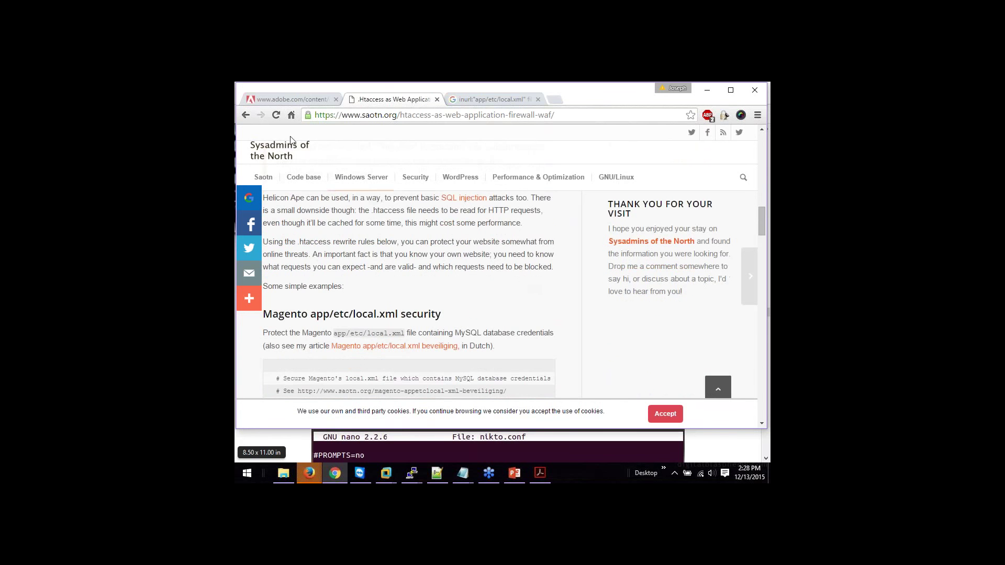
Step: Return to the .htaccess WAF results, open the Joe Security post and follow its original-post link
{"action": "left_click", "coordinate": [247, 116]}
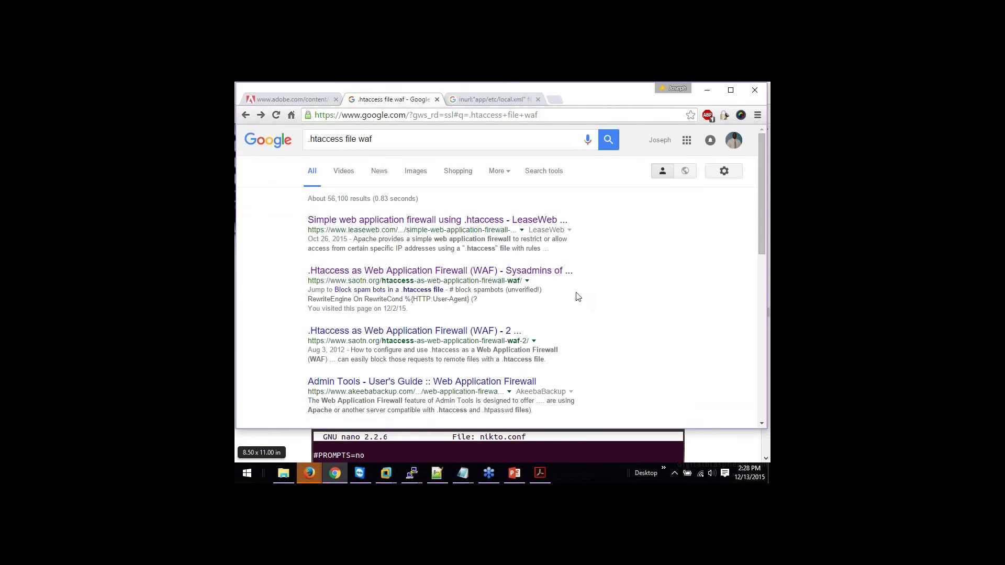
{"action": "scroll", "coordinate": [578, 298], "scroll_direction": "down", "scroll_amount": 1}
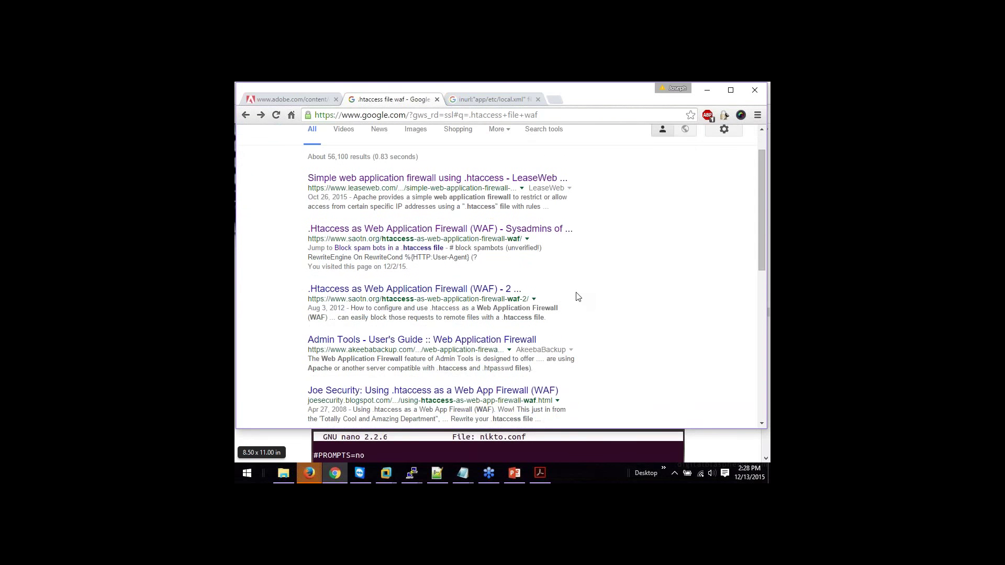
{"action": "scroll", "coordinate": [578, 297], "scroll_direction": "down", "scroll_amount": 1}
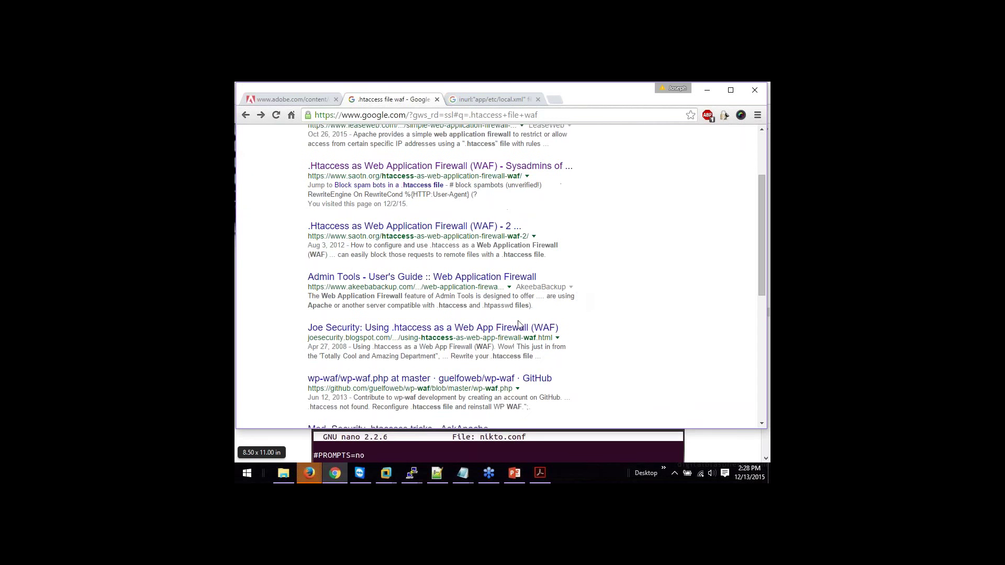
{"action": "left_click", "coordinate": [518, 330]}
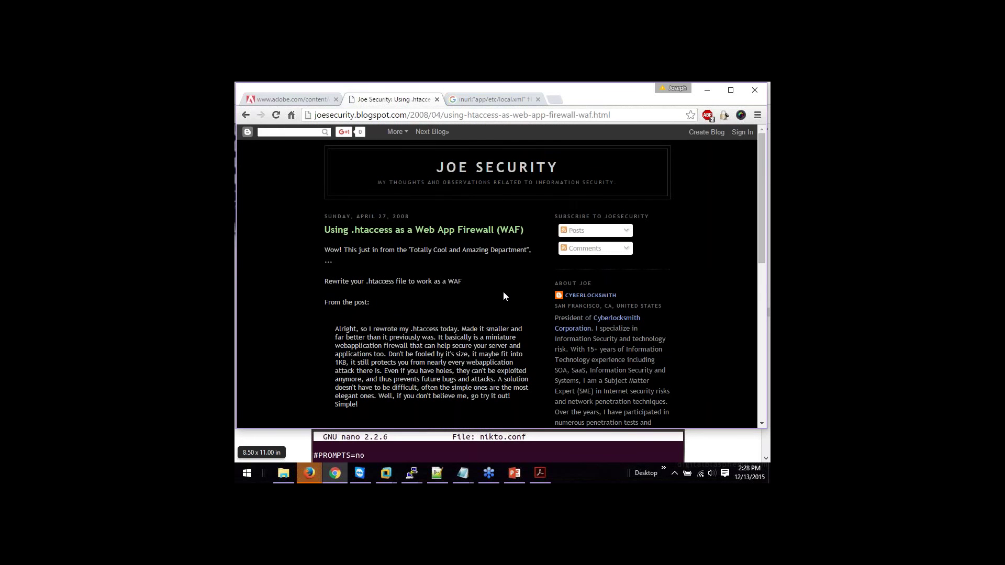
{"action": "scroll", "coordinate": [503, 293], "scroll_direction": "down", "scroll_amount": 3}
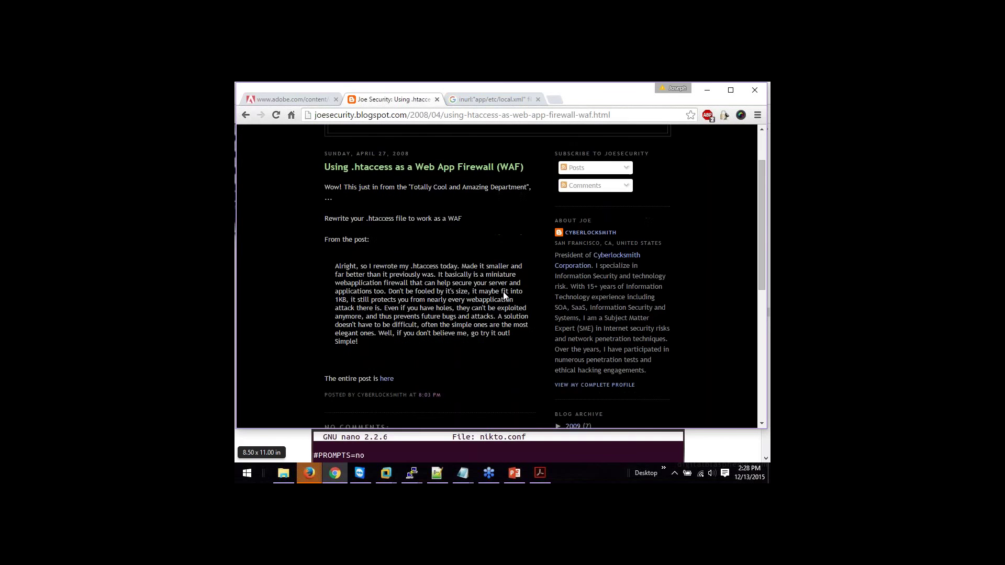
{"action": "left_click", "coordinate": [387, 253]}
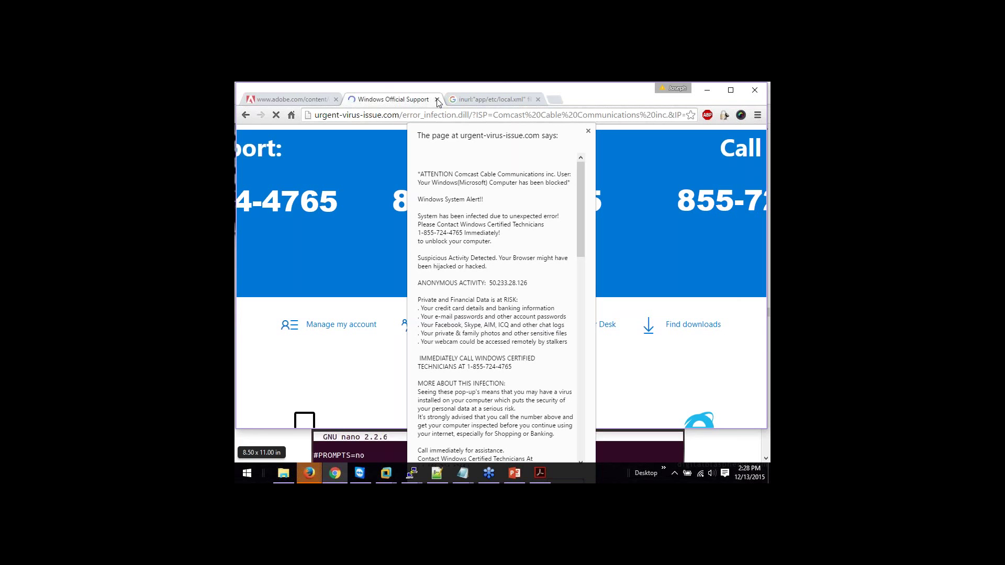
Step: Force-quit Google Chrome from Task Manager after it fails to close normally
{"action": "right_click", "coordinate": [343, 475]}
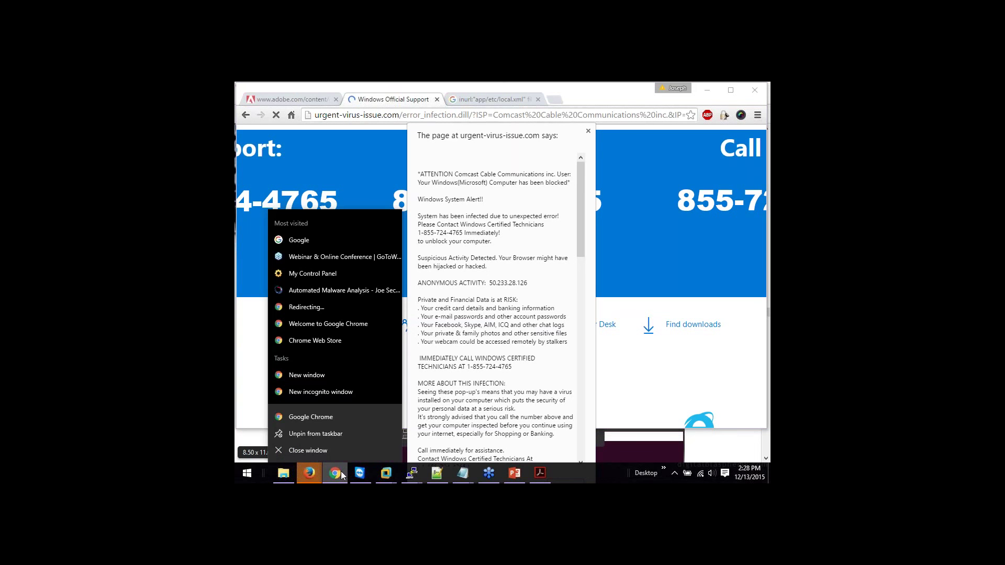
{"action": "left_click", "coordinate": [308, 450]}
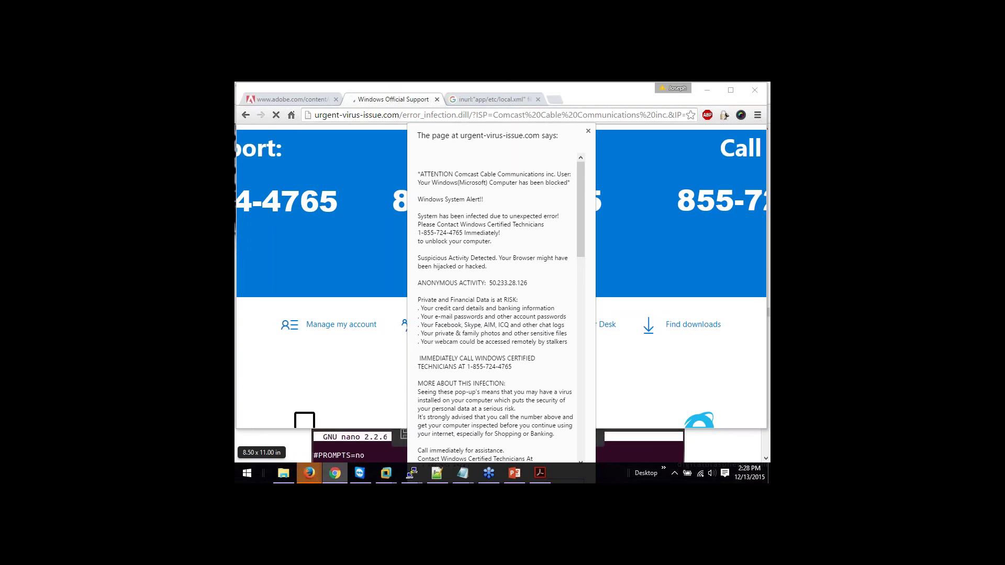
{"action": "mouse_move", "coordinate": [320, 469]}
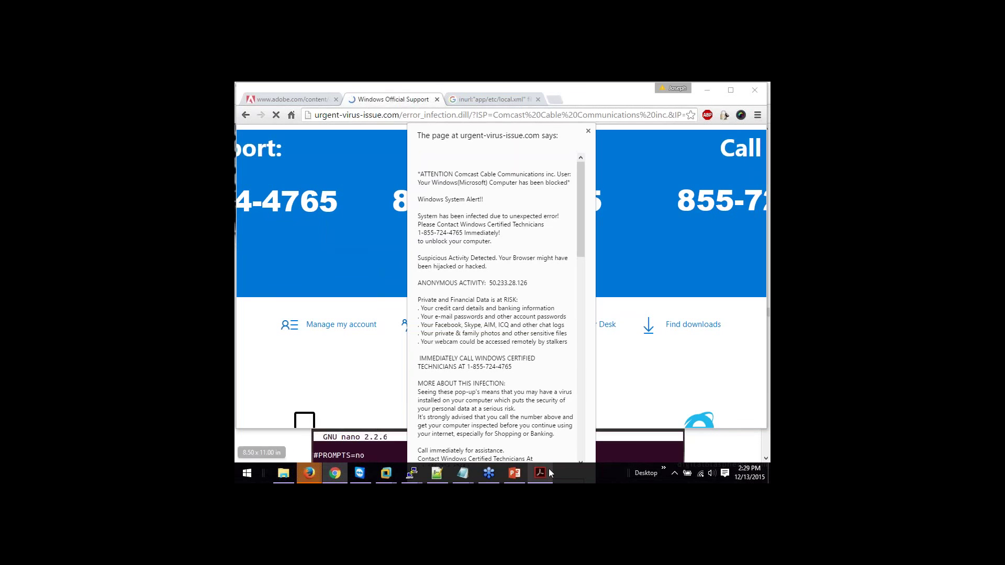
{"action": "right_click", "coordinate": [584, 469]}
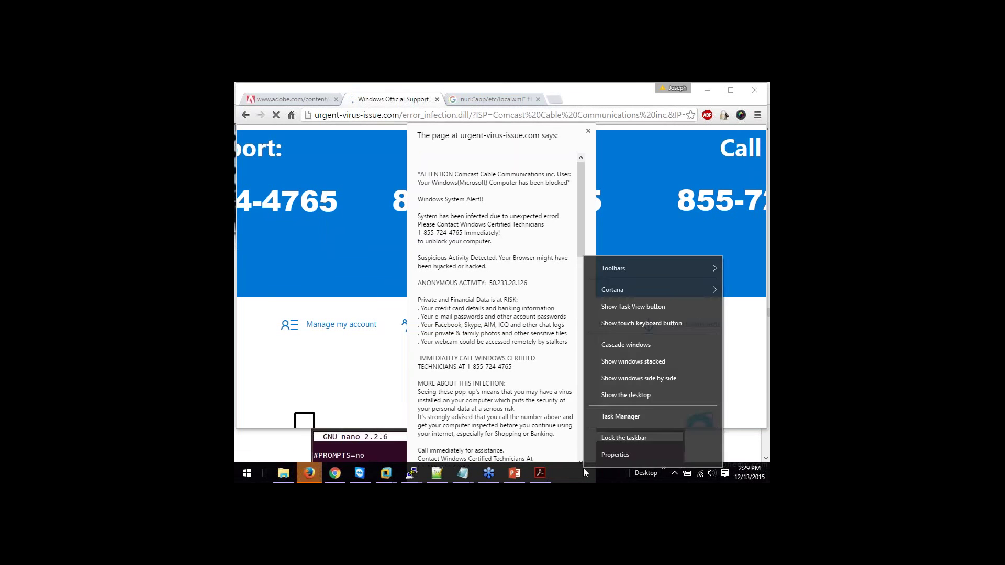
{"action": "left_click", "coordinate": [609, 417]}
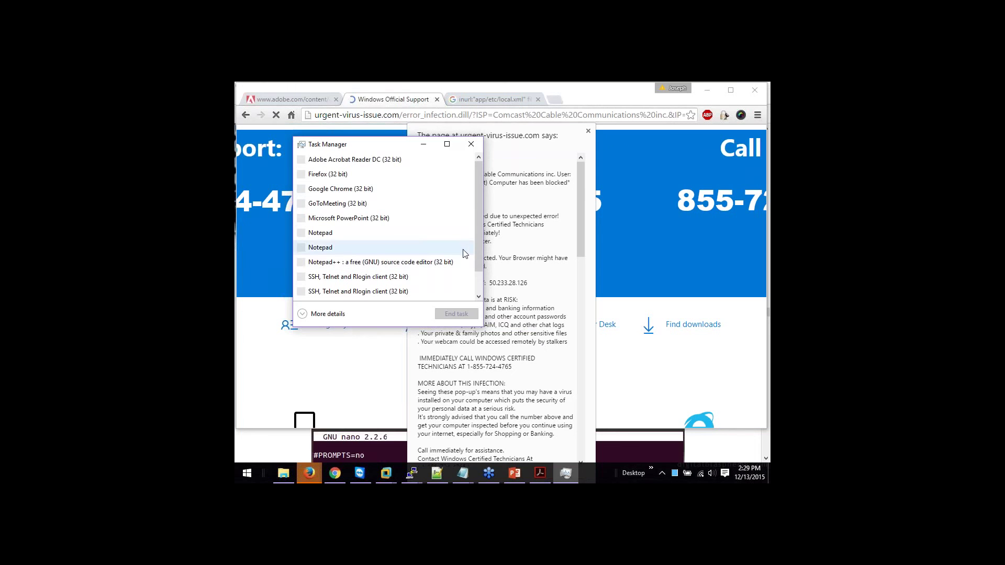
{"action": "left_click", "coordinate": [433, 191]}
{"action": "left_click", "coordinate": [451, 313]}
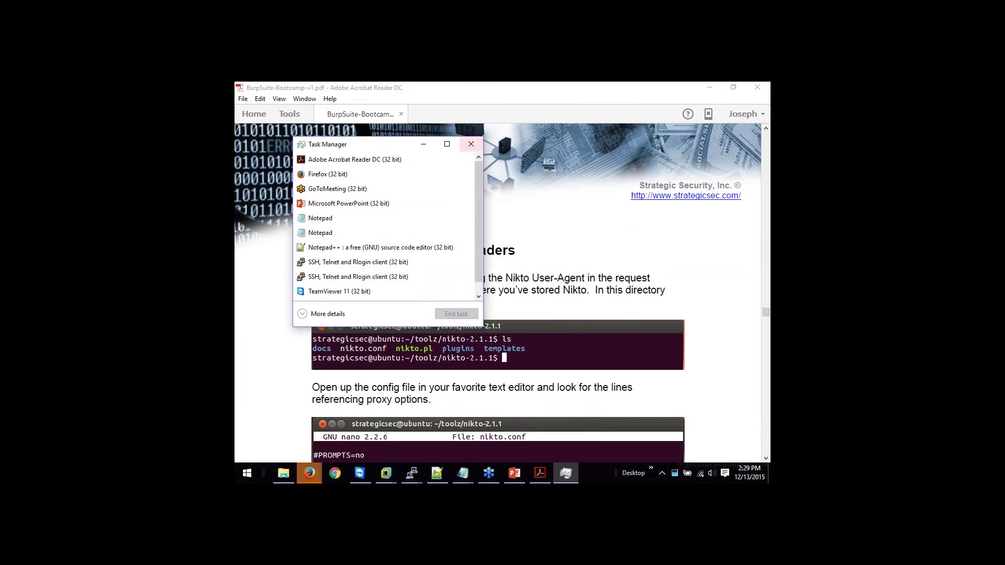
{"action": "left_click", "coordinate": [335, 474]}
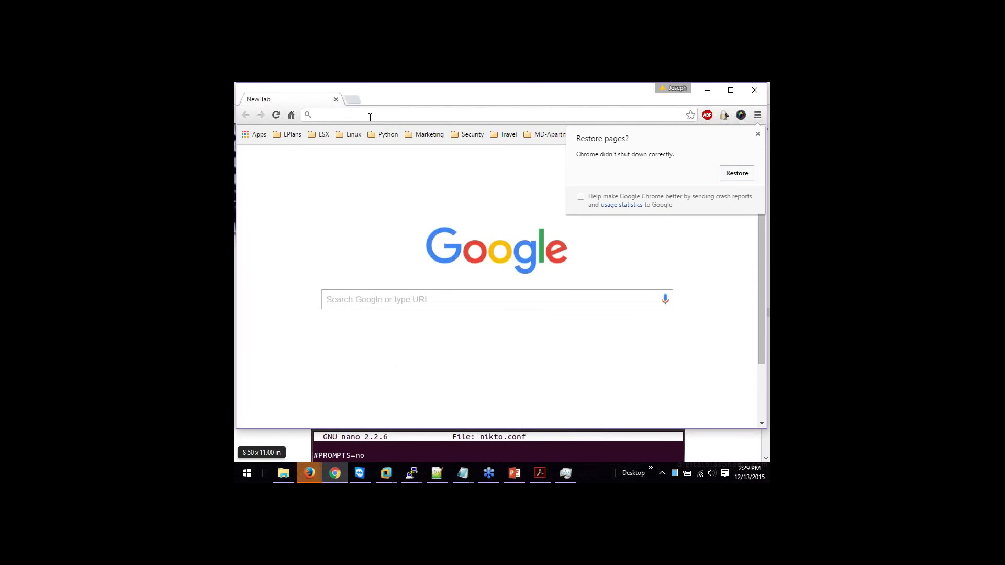
{"action": "type", "text": "www.google.com"}
{"action": "key", "text": "Return"}
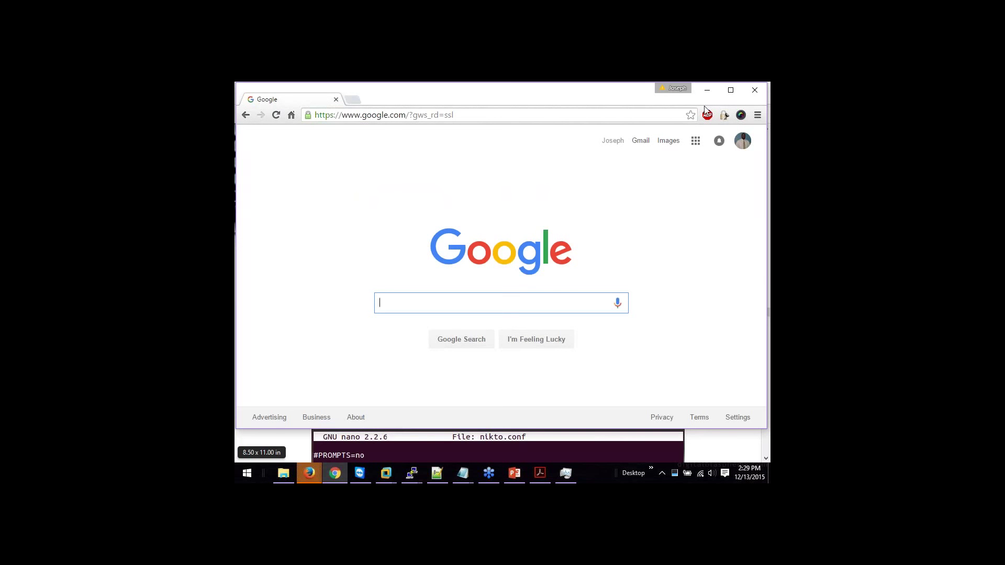
{"action": "left_click", "coordinate": [707, 90]}
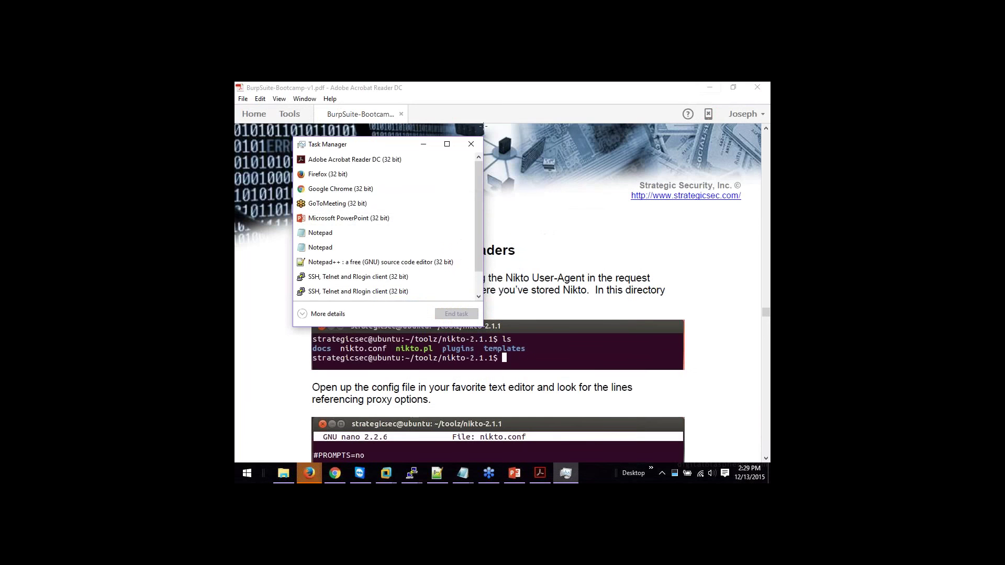
Step: Close Task Manager and scroll the Burp Suite Bootcamp PDF to page 64 on Nikto's User-Agent
{"action": "left_click", "coordinate": [471, 144]}
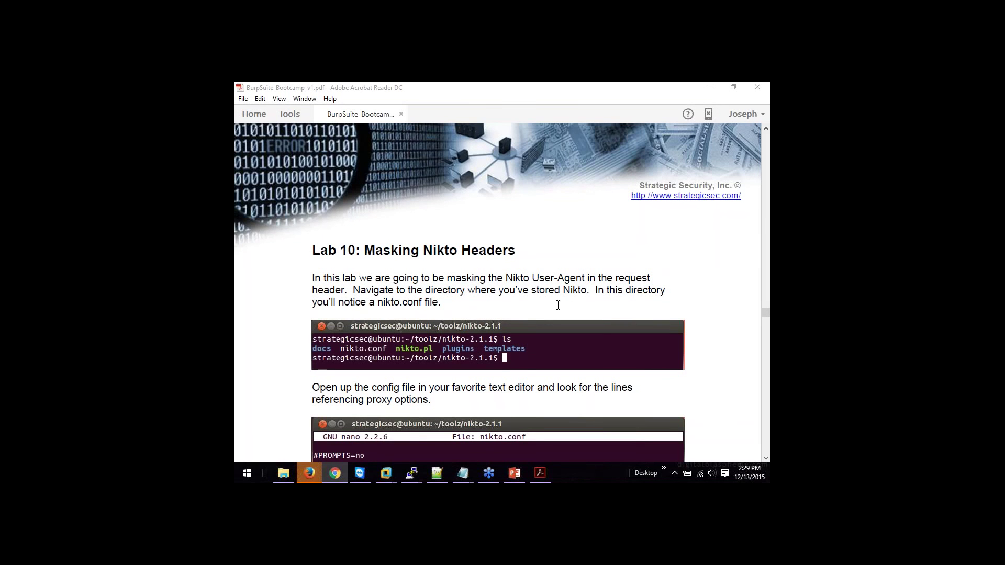
{"action": "left_click_drag", "start_coordinate": [766, 318], "coordinate": [767, 322]}
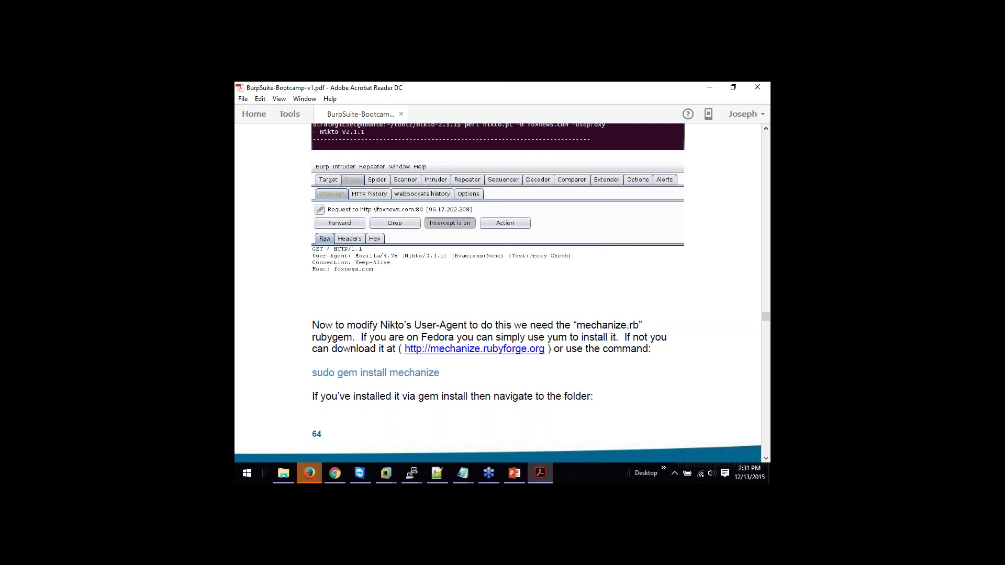
{"action": "left_click", "coordinate": [310, 475]}
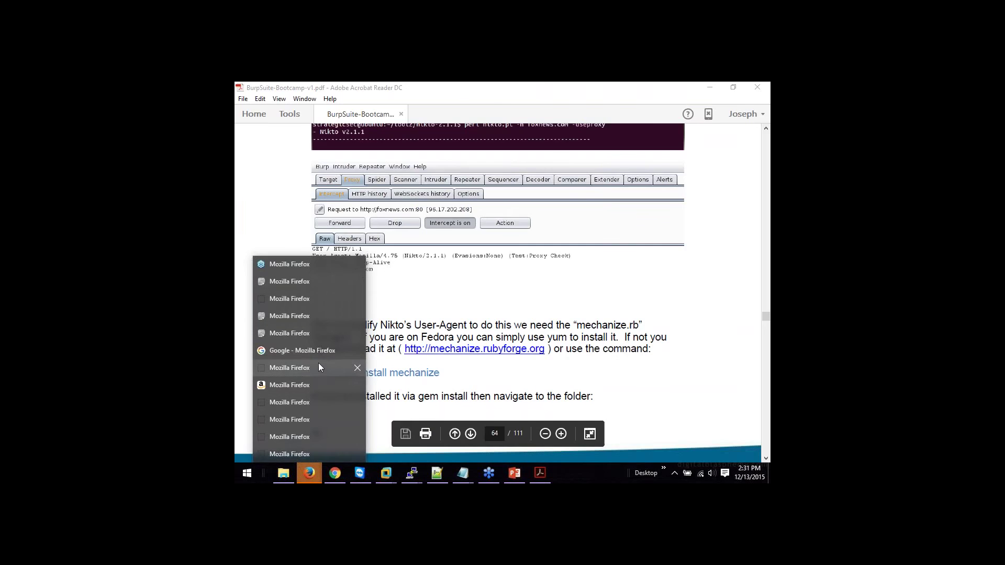
Step: Search Google in Firefox for 'user agent switcher' and open the Mozilla Add-ons result
{"action": "left_click", "coordinate": [318, 368]}
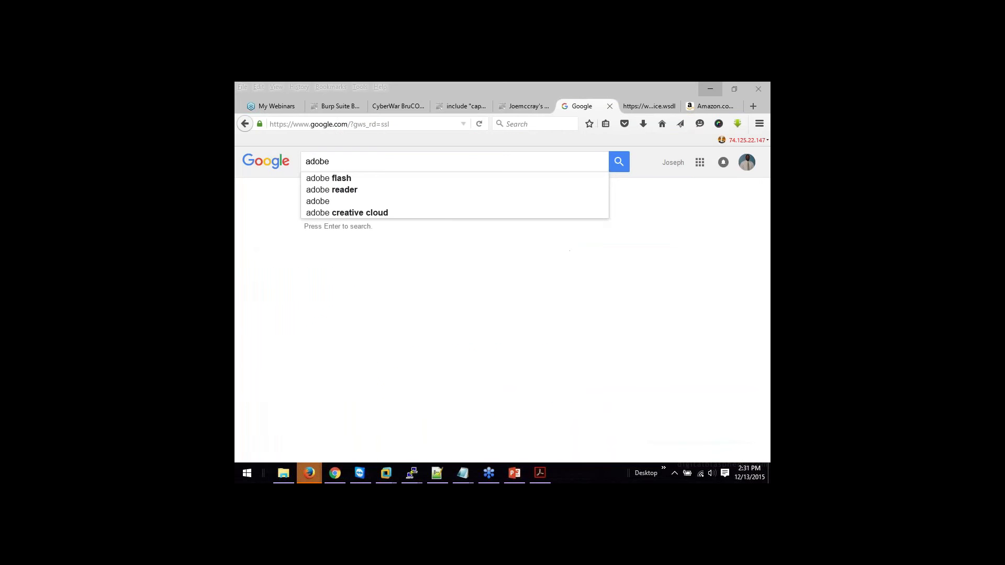
{"action": "key", "text": "BackSpace"}
{"action": "key", "text": "BackSpace"}
{"action": "key", "text": "BackSpace"}
{"action": "key", "text": "BackSpace"}
{"action": "key", "text": "BackSpace"}
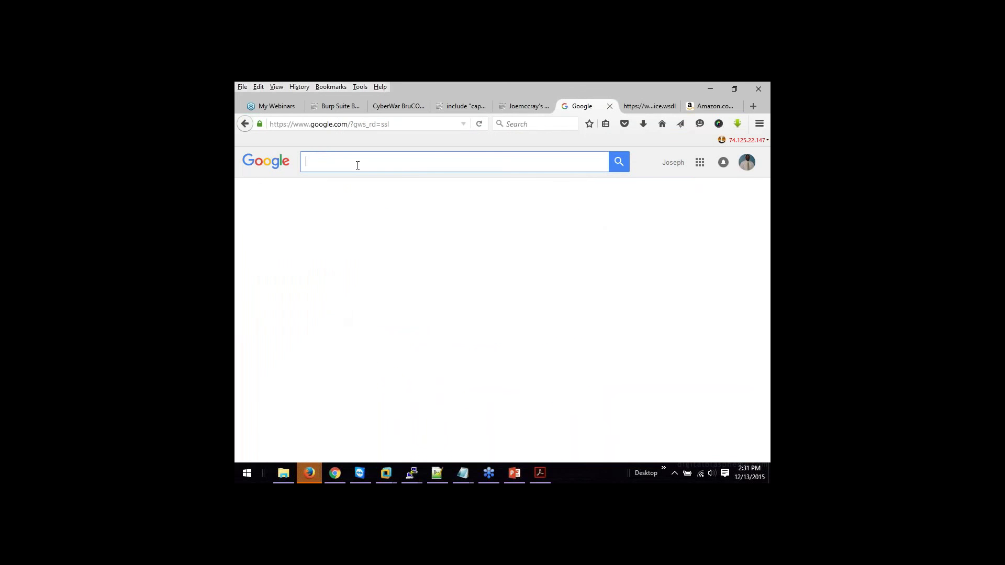
{"action": "type", "text": "user age"}
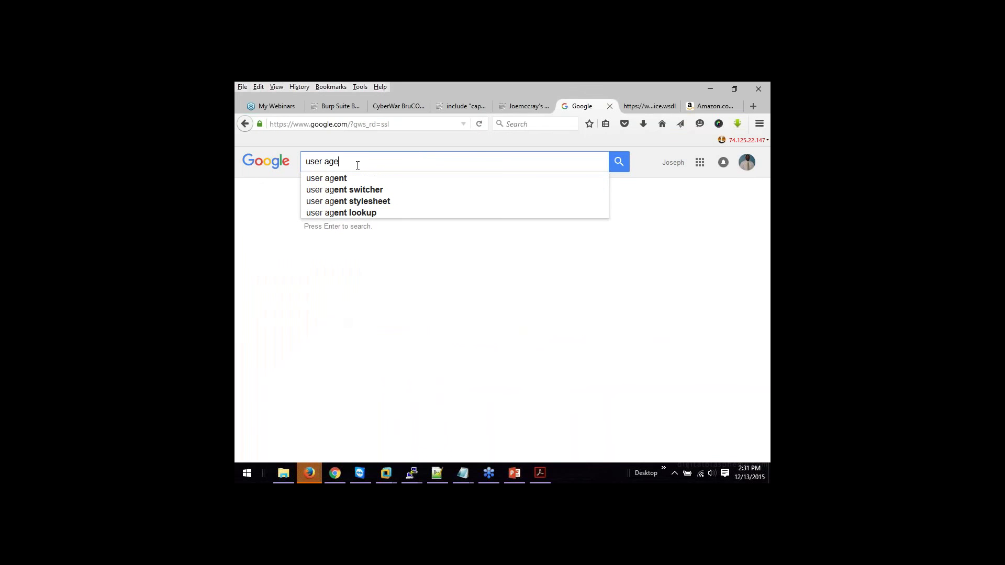
{"action": "type", "text": "nt switc"}
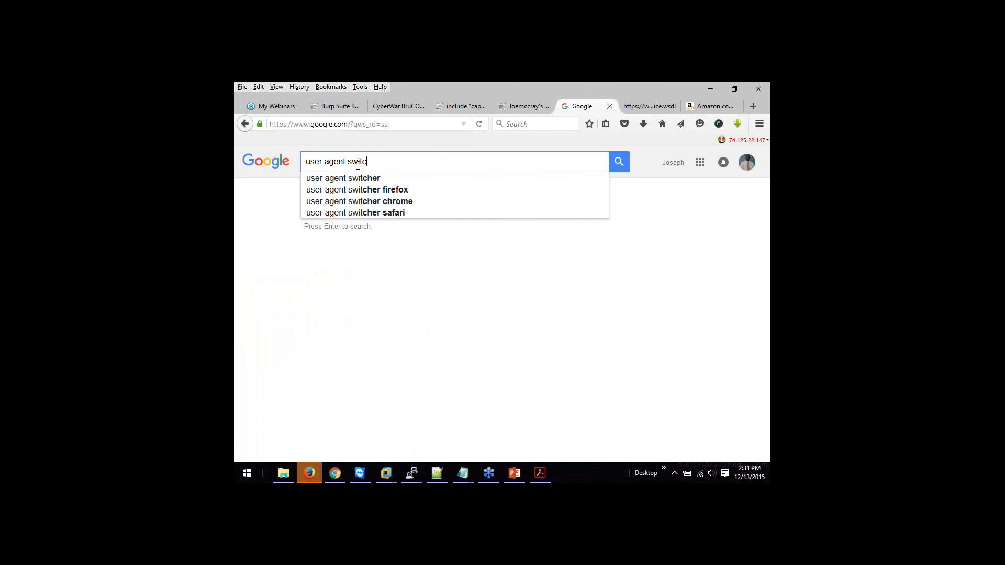
{"action": "type", "text": "her"}
{"action": "key", "text": "Return"}
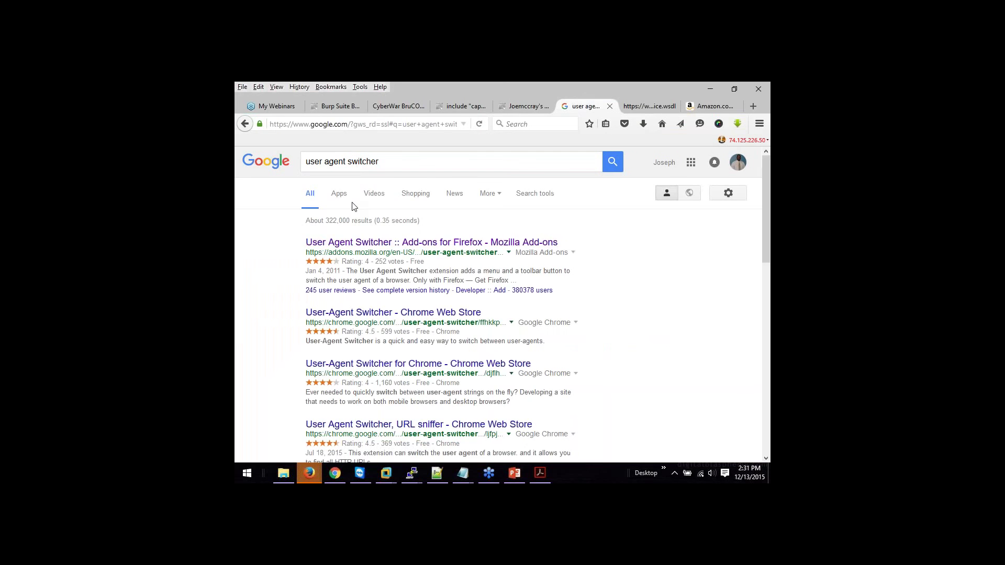
{"action": "left_click", "coordinate": [359, 244]}
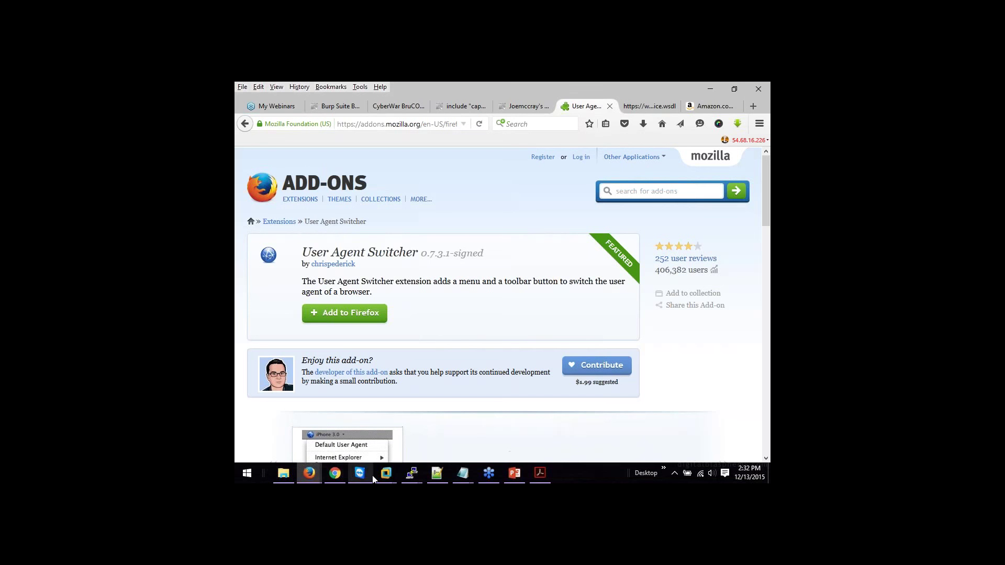
Step: Bring the Ubuntu VM forward and unlock the session with the account password
{"action": "mouse_move", "coordinate": [386, 473]}
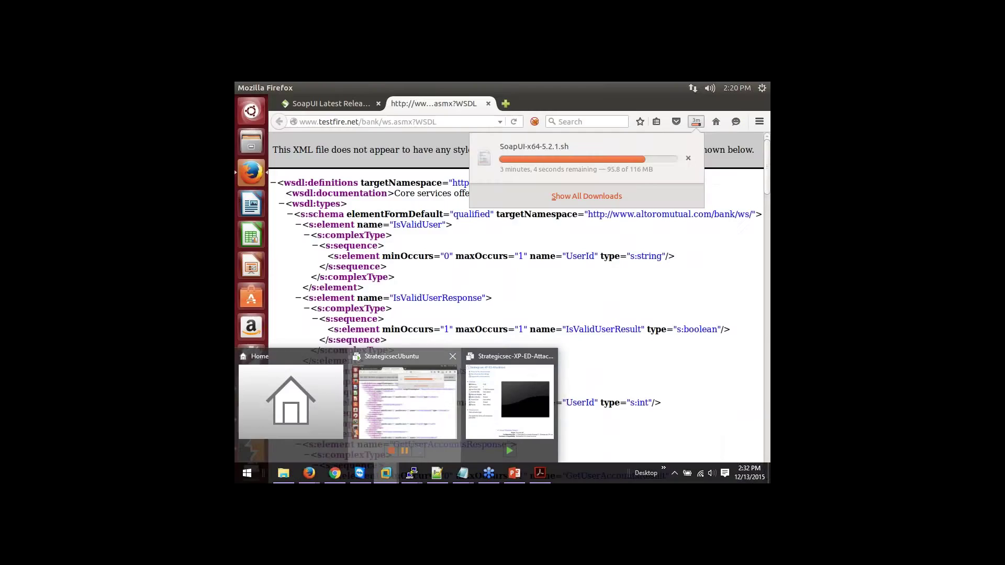
{"action": "left_click", "coordinate": [403, 401]}
{"action": "type", "text": "strategicsec"}
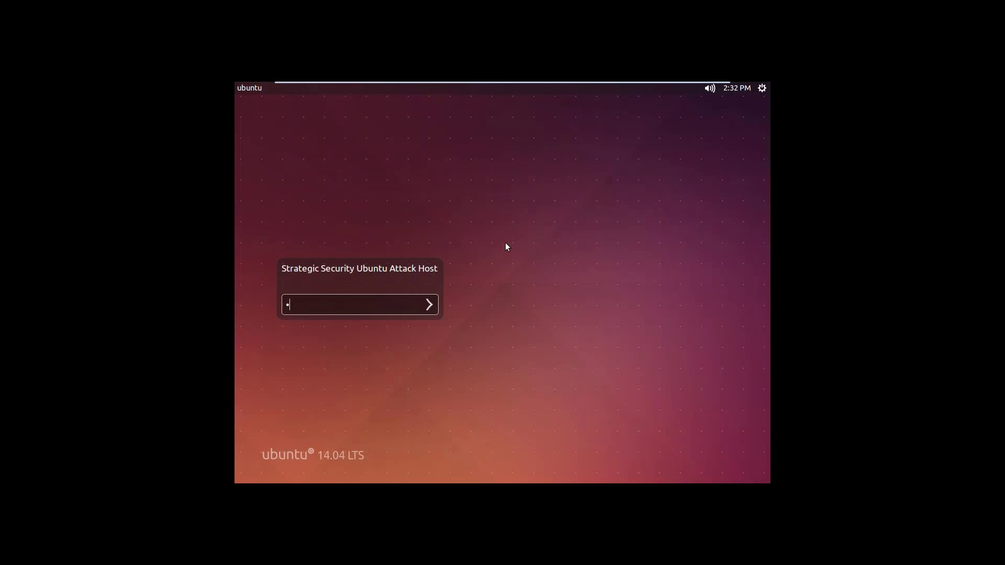
{"action": "key", "text": "Return"}
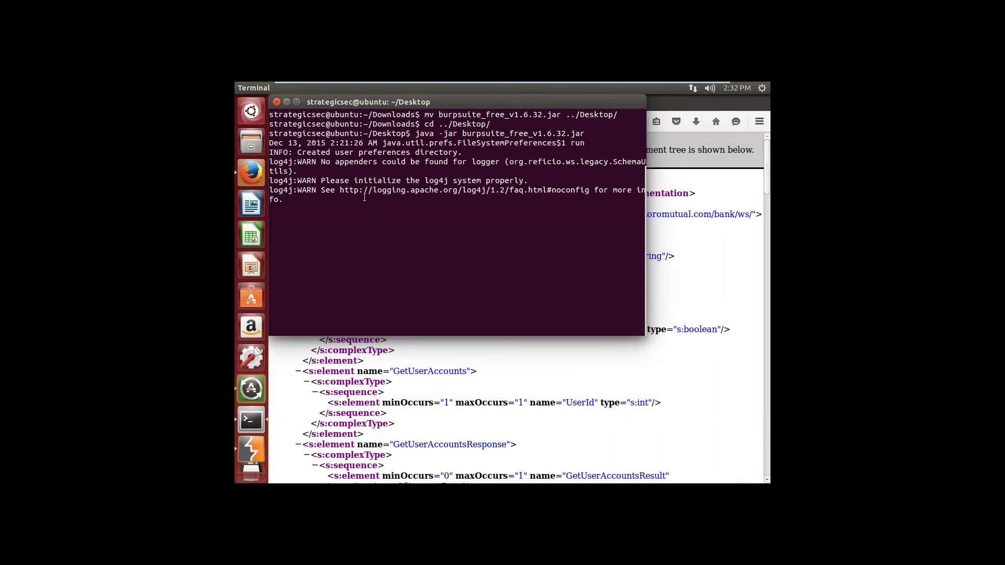
Step: Open a second terminal tab and move the terminal window lower
{"action": "left_click", "coordinate": [279, 89]}
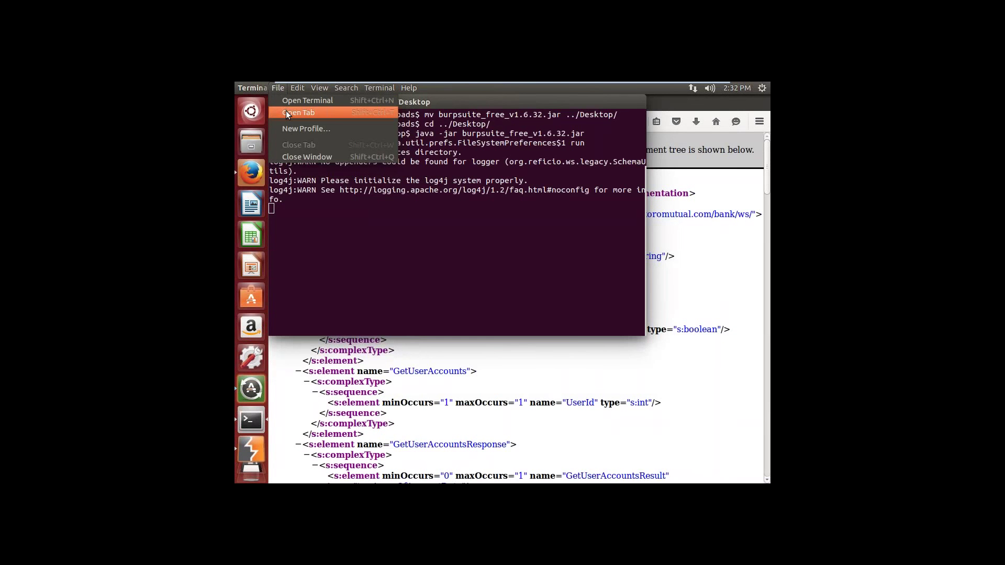
{"action": "left_click", "coordinate": [287, 112]}
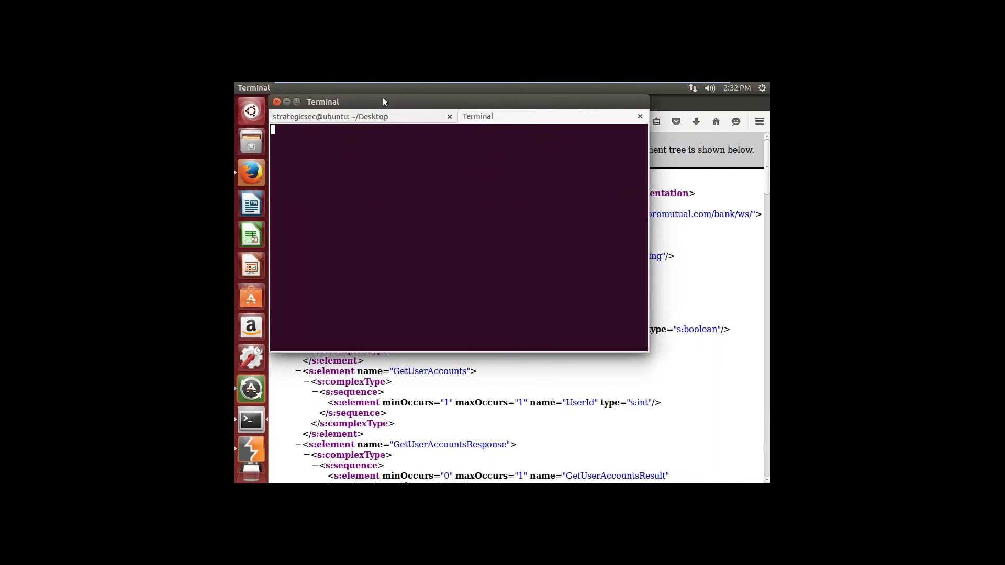
{"action": "left_click_drag", "start_coordinate": [383, 102], "coordinate": [385, 152]}
{"action": "left_click", "coordinate": [434, 168]}
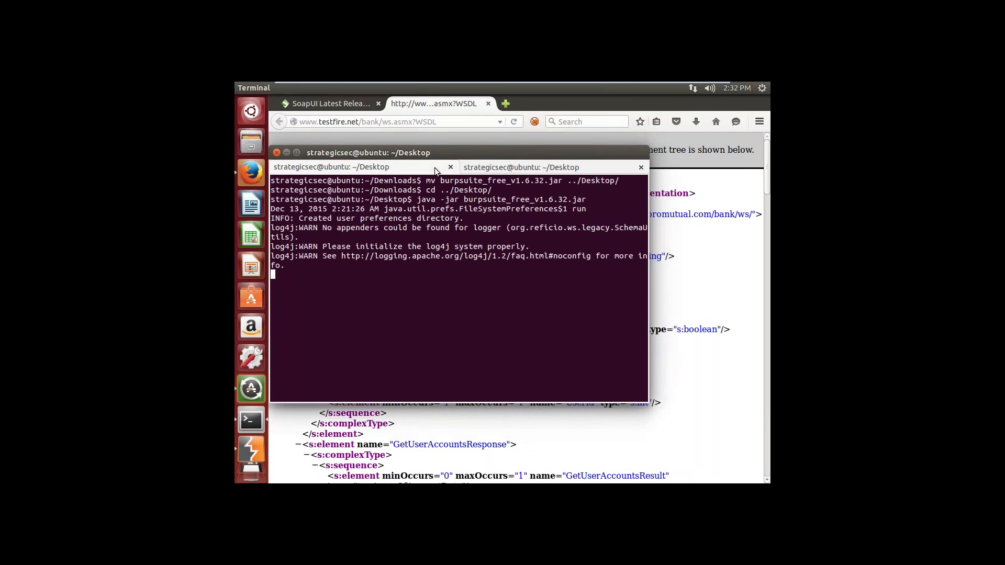
{"action": "left_click", "coordinate": [486, 168]}
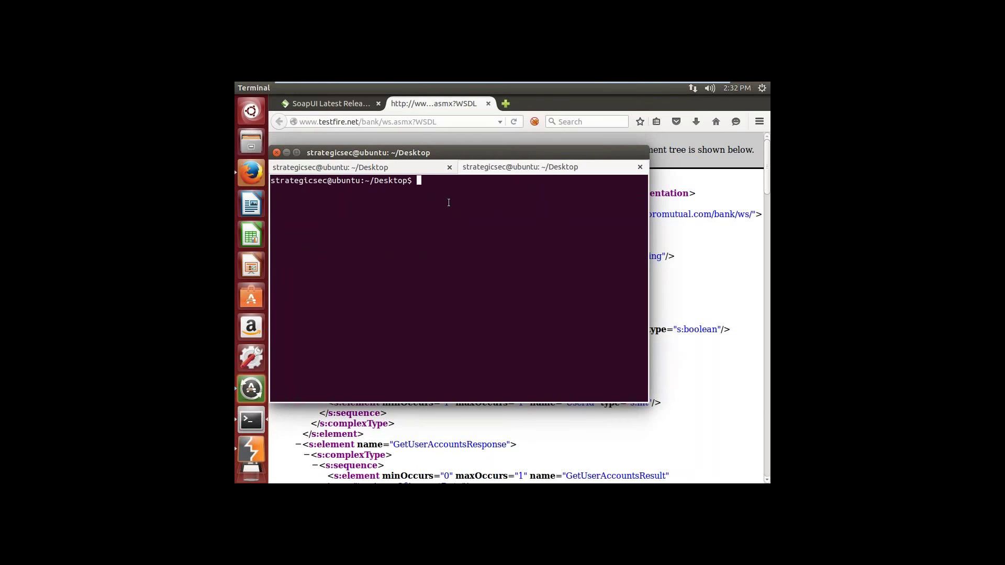
Step: Go to Downloads, list its files and move SoapUI-x64-5.2.1.sh into ~/toolz/
{"action": "type", "text": "cd ../Dow"}
{"action": "key", "text": "Tab"}
{"action": "key", "text": "Return"}
{"action": "type", "text": "ls"}
{"action": "key", "text": "Return"}
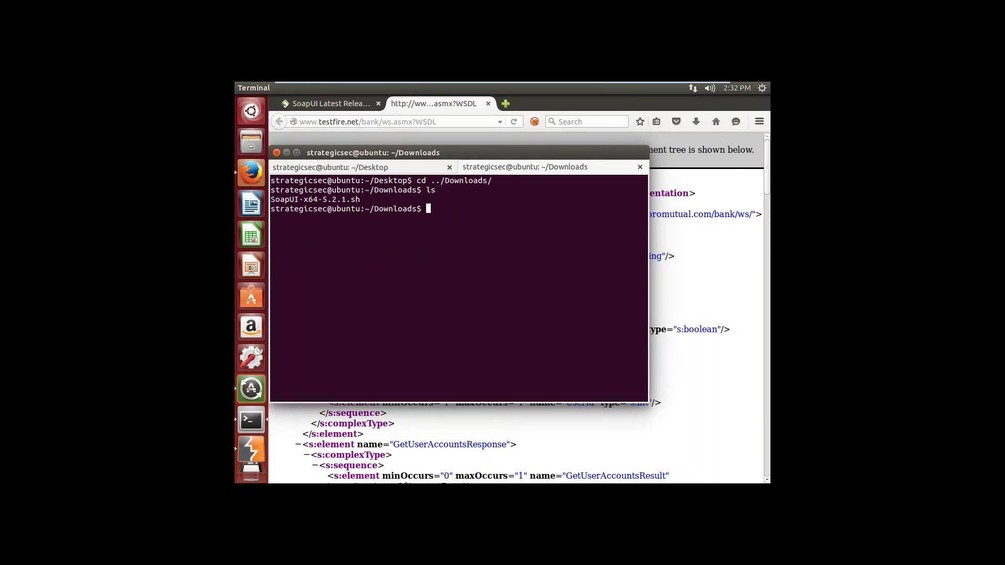
{"action": "type", "text": "mv So"}
{"action": "key", "text": "Tab"}
{"action": "type", "text": "~/toolz/"}
{"action": "key", "text": "Return"}
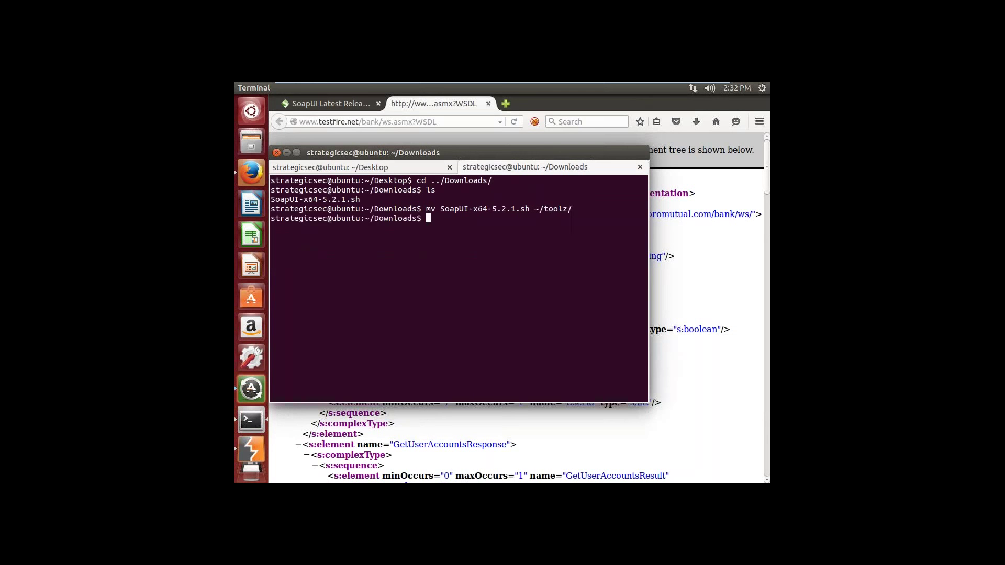
Step: In ~/toolz, make SoapUI-x64-5.2.1.sh executable with chmod +x and run it
{"action": "type", "text": "cd ~/toolz/"}
{"action": "key", "text": "Return"}
{"action": "type", "text": "ch"}
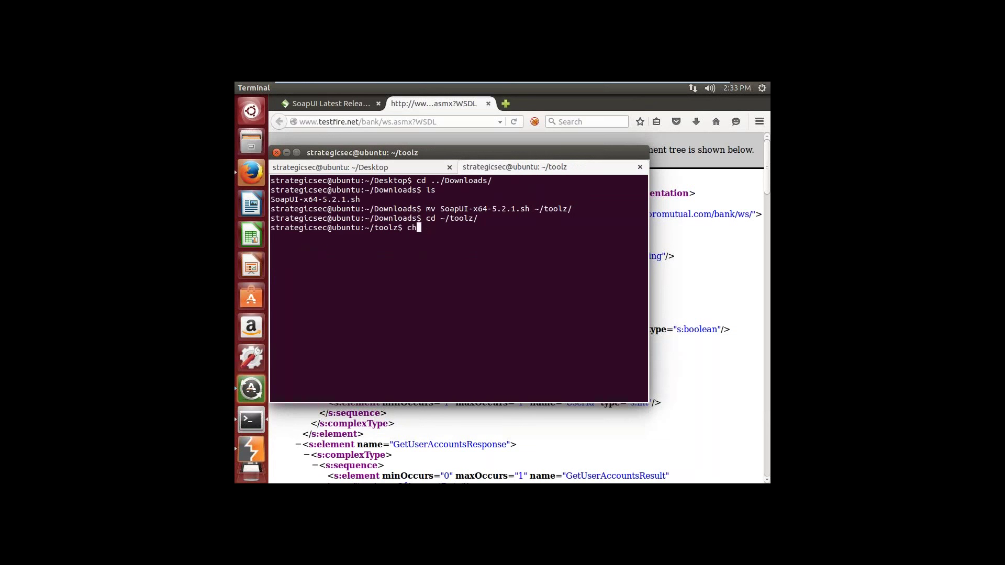
{"action": "type", "text": "mod +x So"}
{"action": "key", "text": "Tab"}
{"action": "key", "text": "Return"}
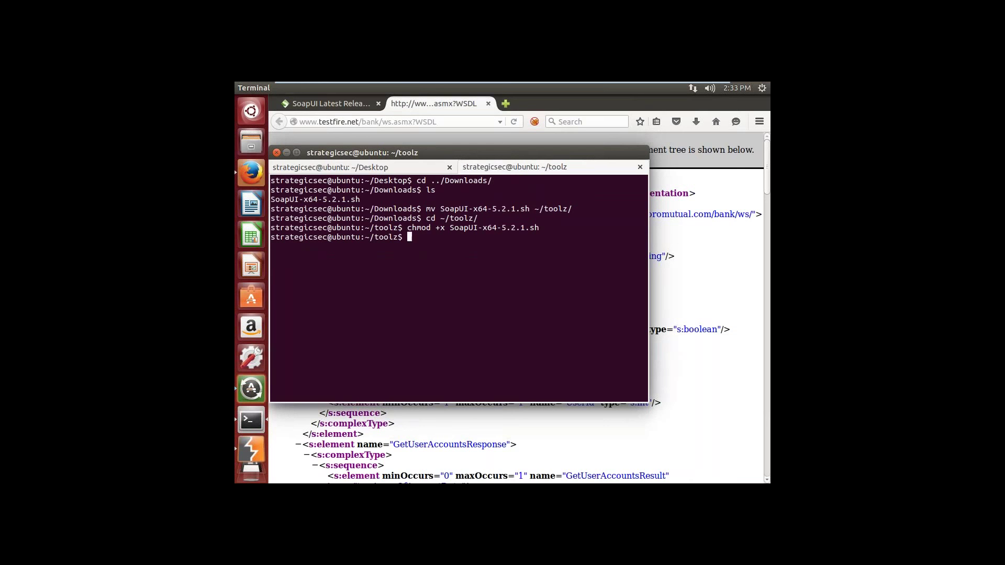
{"action": "type", "text": "./So"}
{"action": "key", "text": "Tab"}
{"action": "key", "text": "Return"}
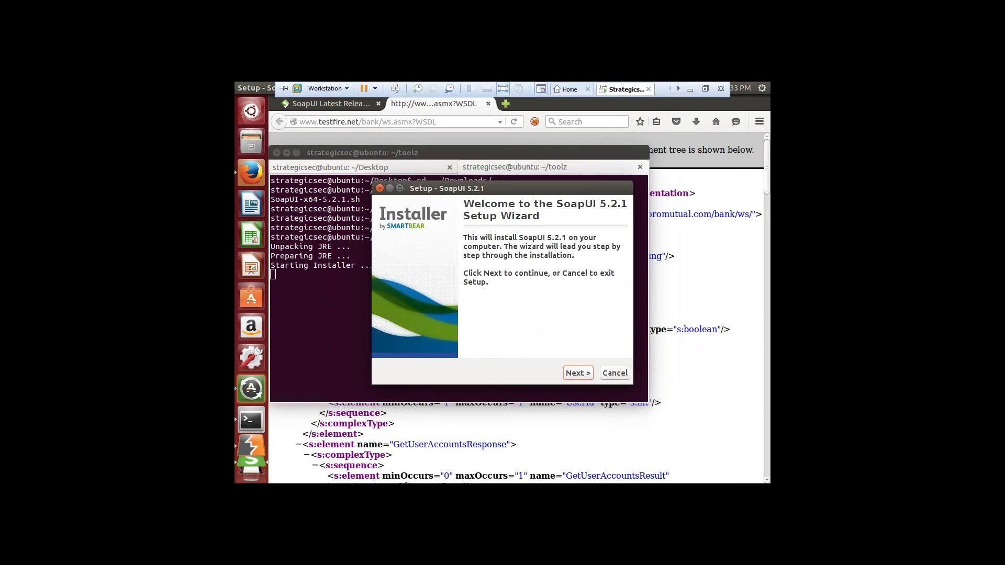
Step: Accept the licence, keep the default folder and /usr/local/bin symlinks, and start installing
{"action": "left_click", "coordinate": [579, 373]}
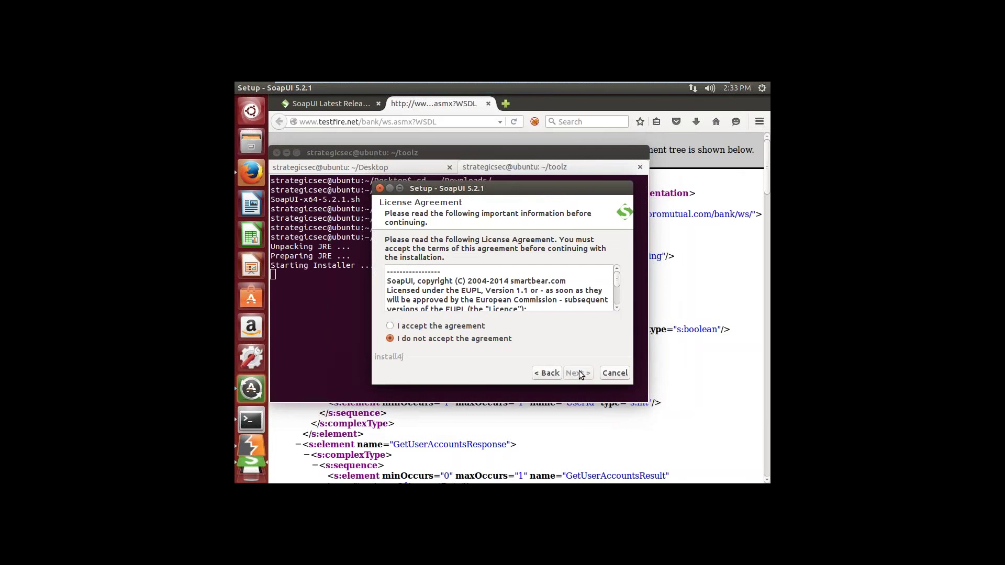
{"action": "left_click", "coordinate": [487, 327]}
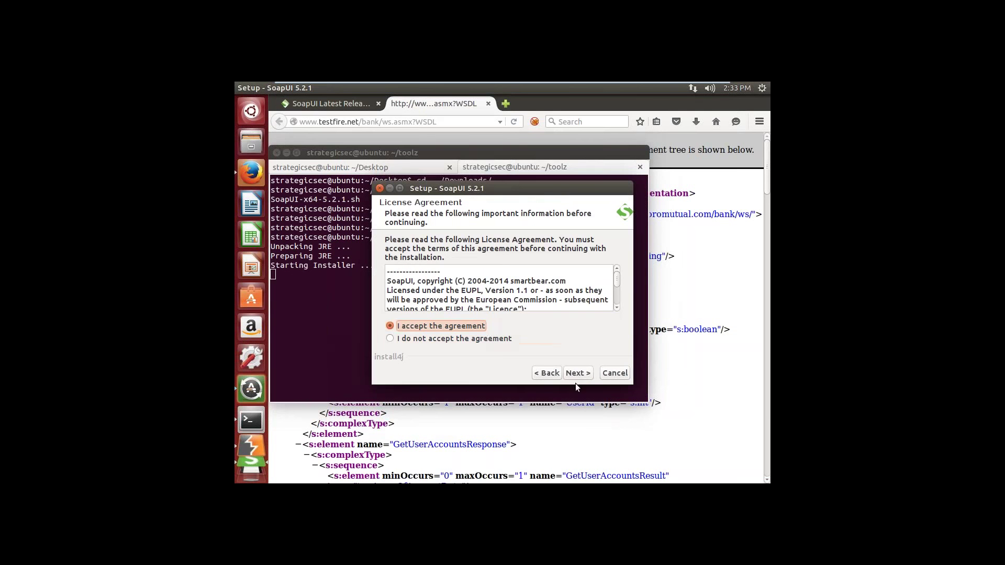
{"action": "left_click", "coordinate": [581, 374]}
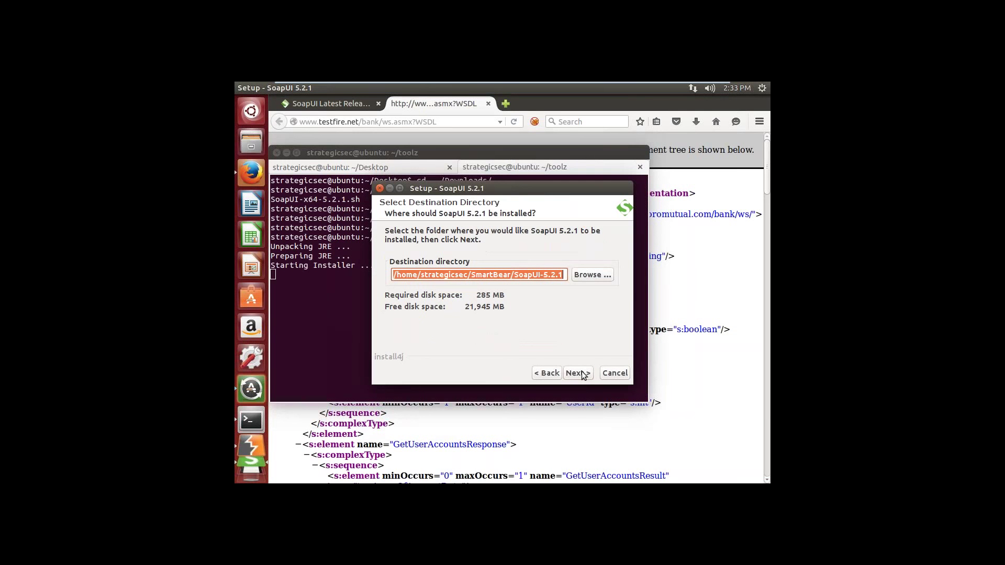
{"action": "left_click", "coordinate": [581, 374]}
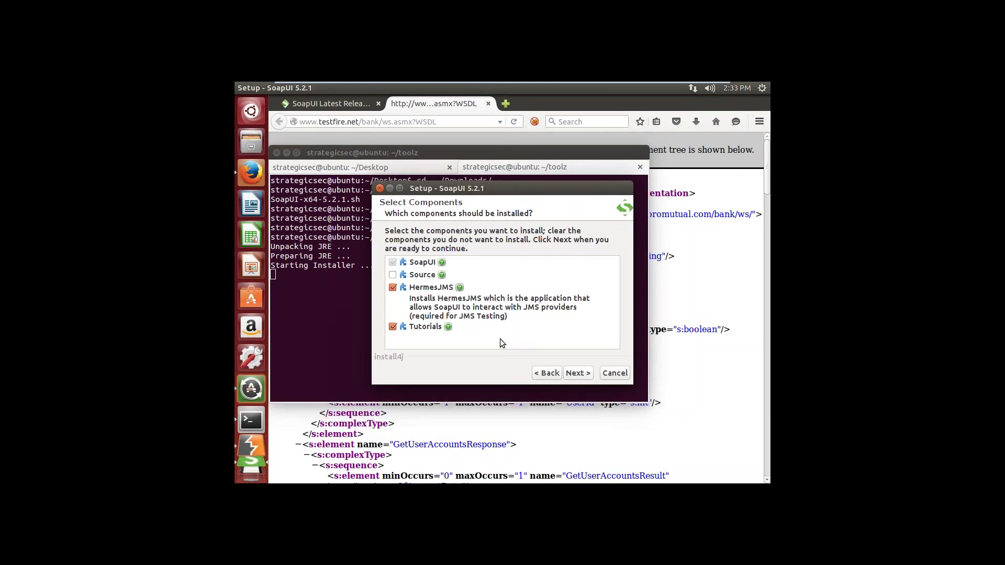
{"action": "left_click", "coordinate": [582, 375]}
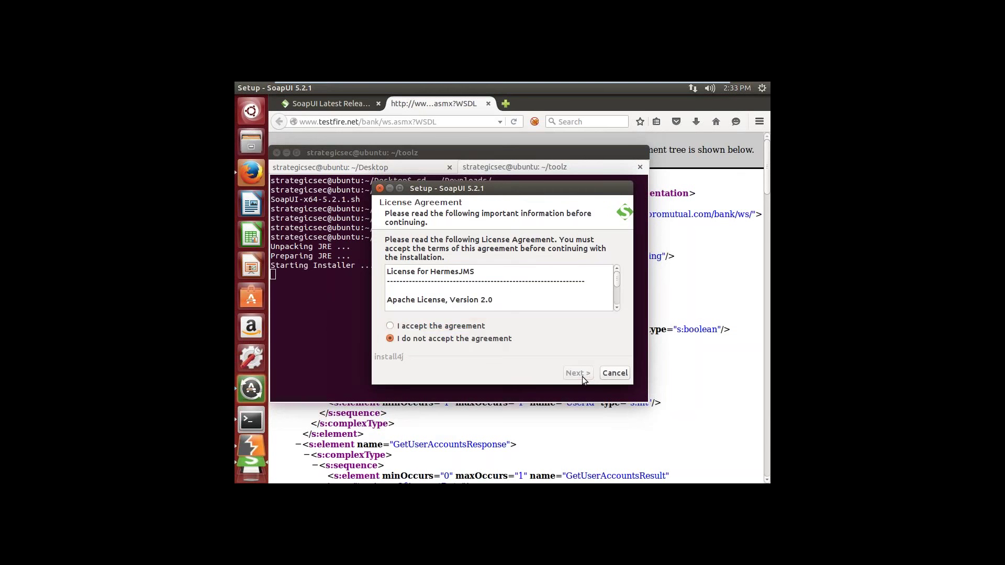
{"action": "left_click", "coordinate": [475, 326]}
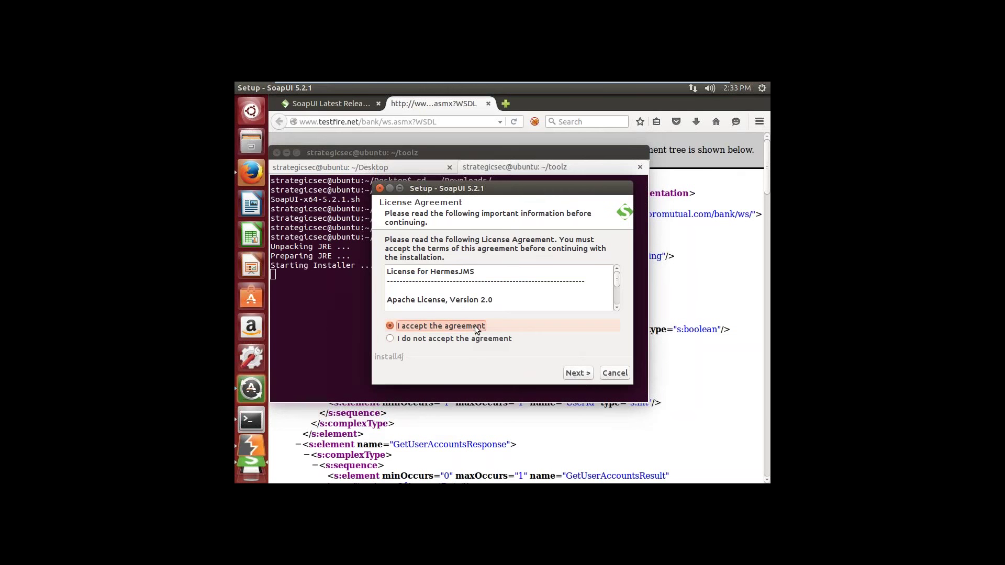
{"action": "left_click", "coordinate": [577, 374]}
{"action": "left_click", "coordinate": [577, 373]}
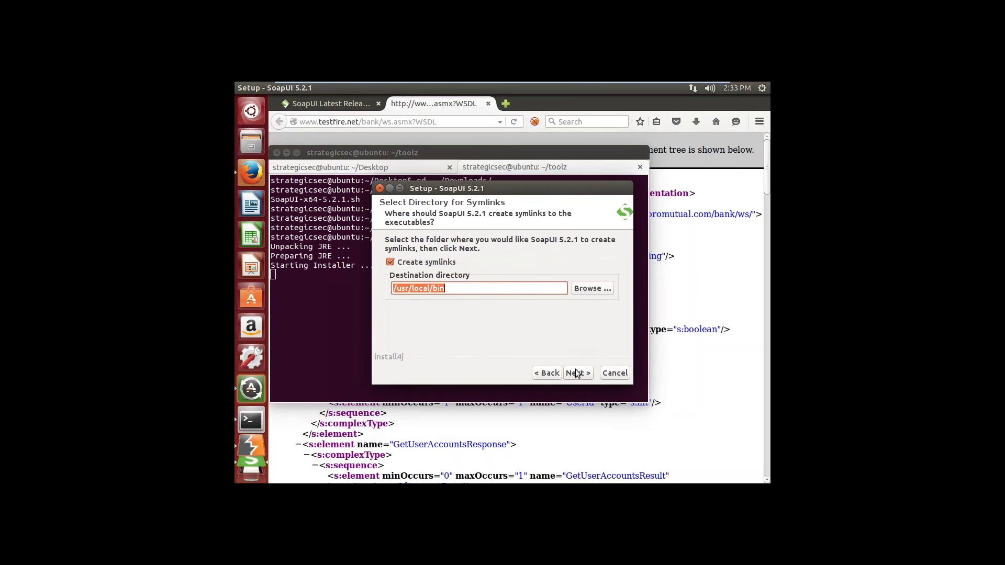
{"action": "left_click", "coordinate": [576, 374]}
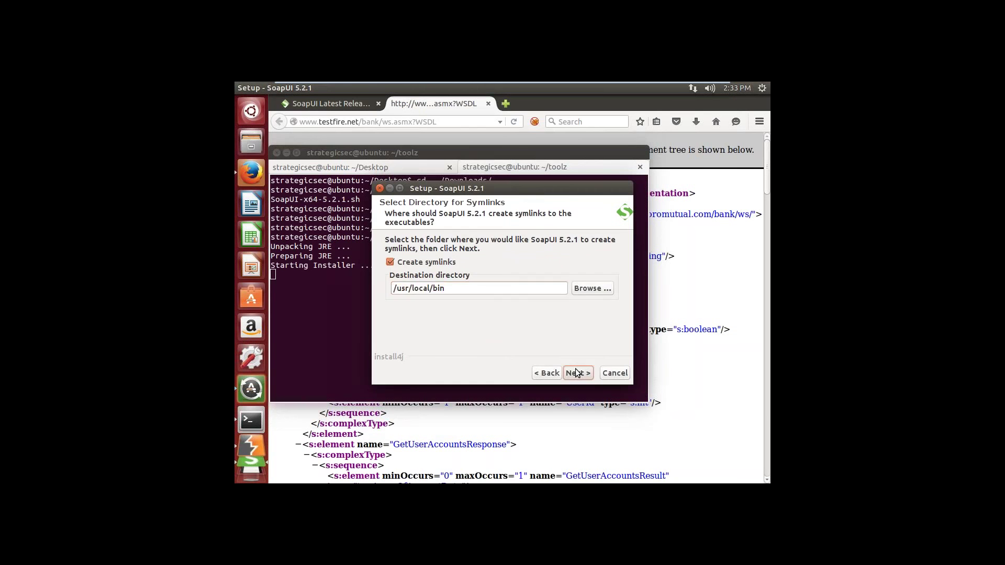
{"action": "left_click", "coordinate": [577, 373]}
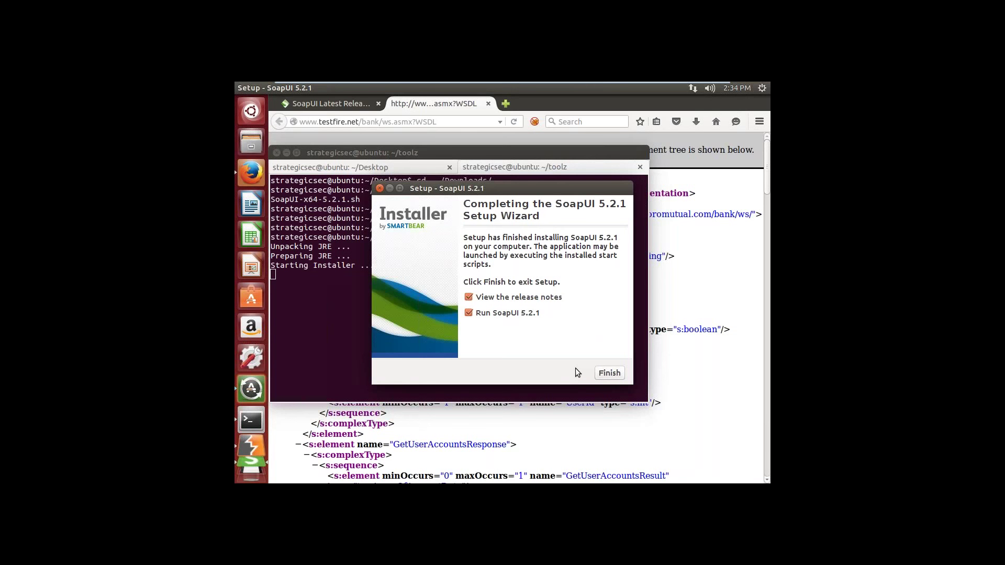
Step: Finish setup without viewing release notes, launching SoapUI, and leave VM full screen
{"action": "left_click", "coordinate": [468, 297]}
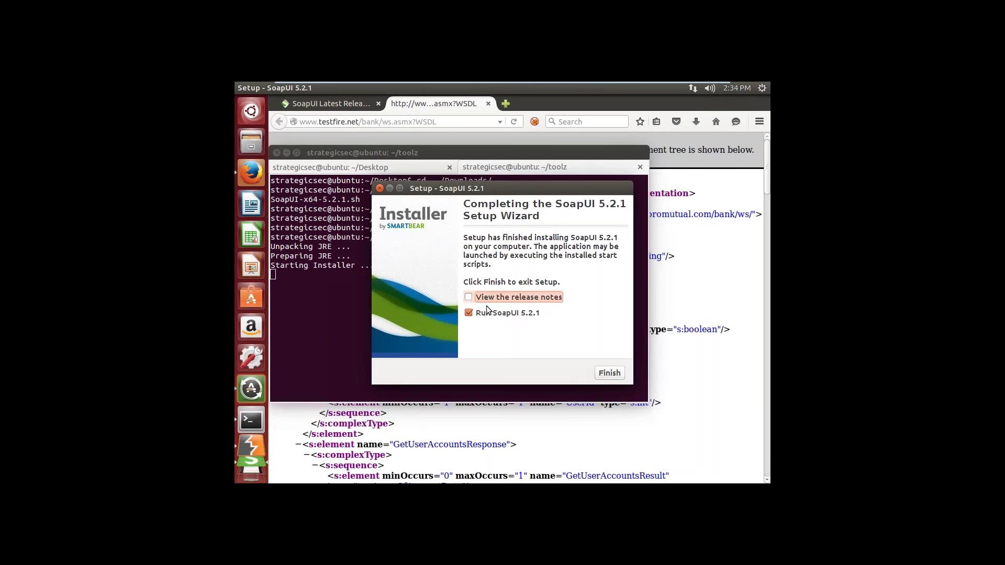
{"action": "left_click", "coordinate": [601, 376]}
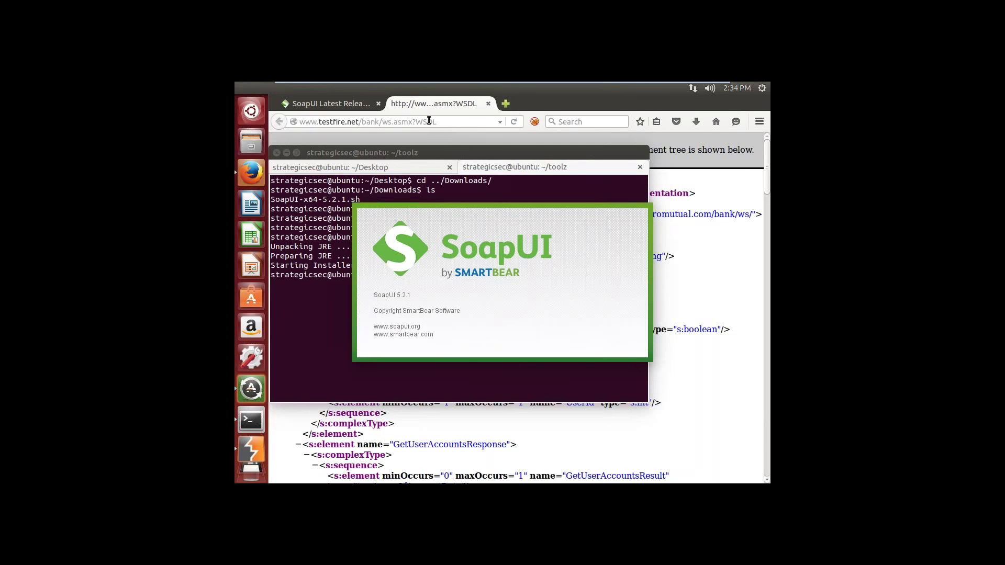
{"action": "mouse_move", "coordinate": [518, 82]}
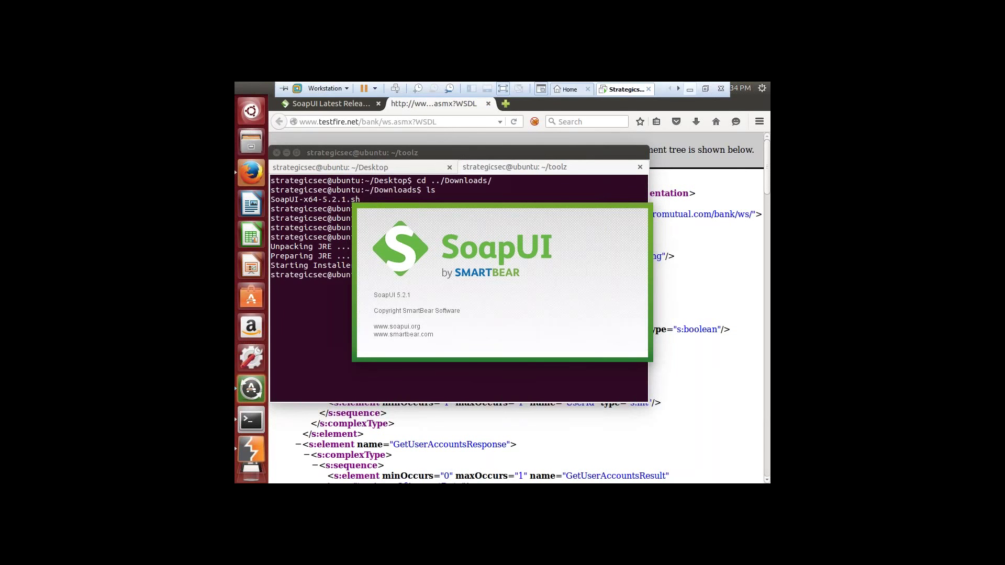
{"action": "left_click", "coordinate": [690, 89]}
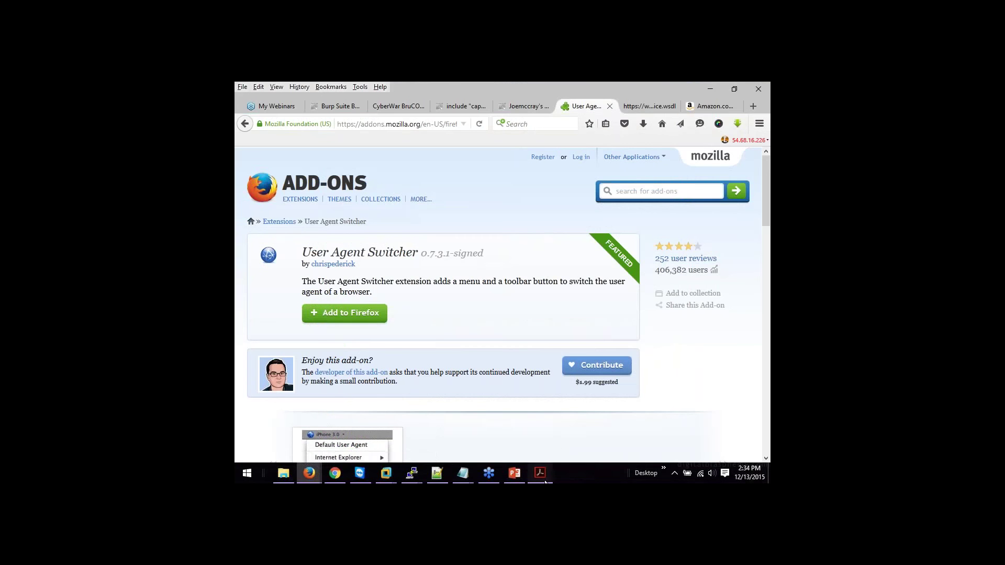
Step: Scroll the BurpSuite PDF to page 47 and copy the CurrencyConvertor.wsdl initial WSDL URL
{"action": "left_click", "coordinate": [539, 473]}
{"action": "left_click_drag", "start_coordinate": [766, 320], "coordinate": [765, 298]}
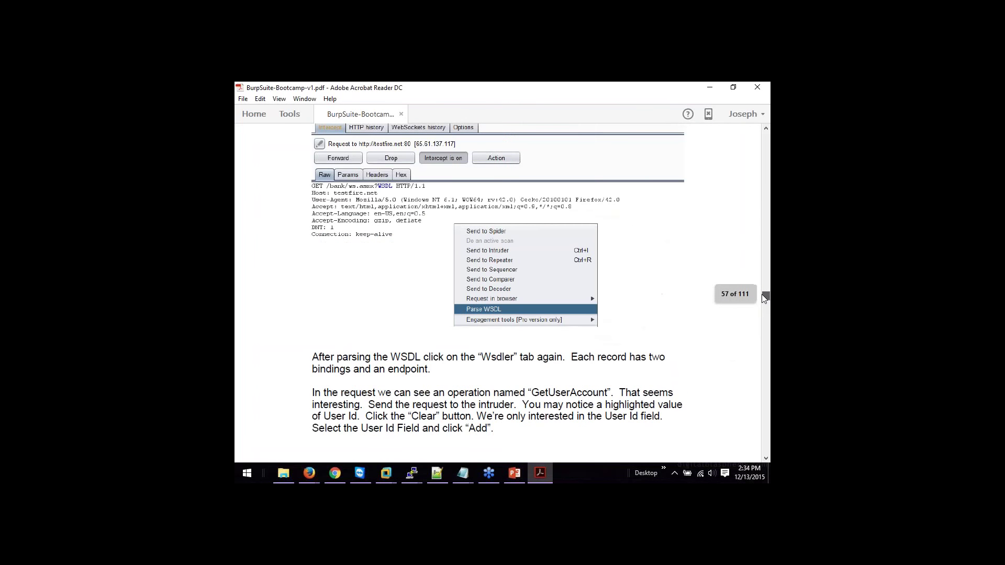
{"action": "left_click_drag", "start_coordinate": [761, 295], "coordinate": [758, 269]}
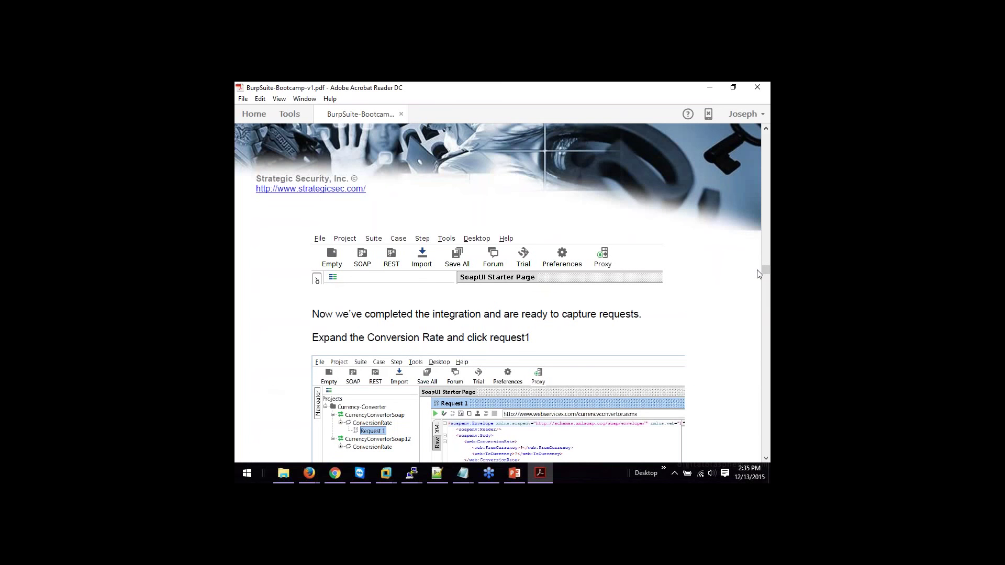
{"action": "left_click_drag", "start_coordinate": [765, 268], "coordinate": [766, 269]}
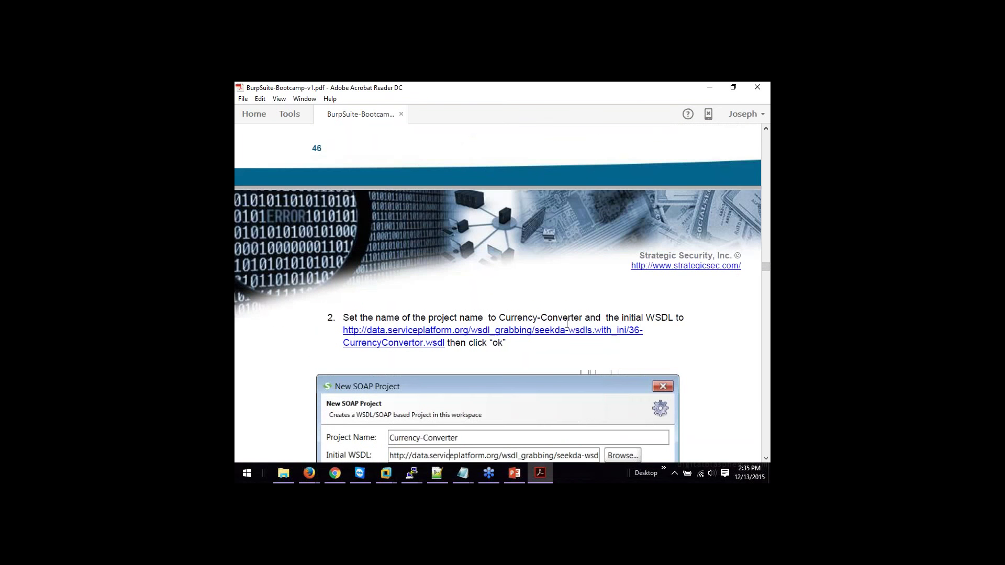
{"action": "left_click_drag", "start_coordinate": [445, 346], "coordinate": [346, 337]}
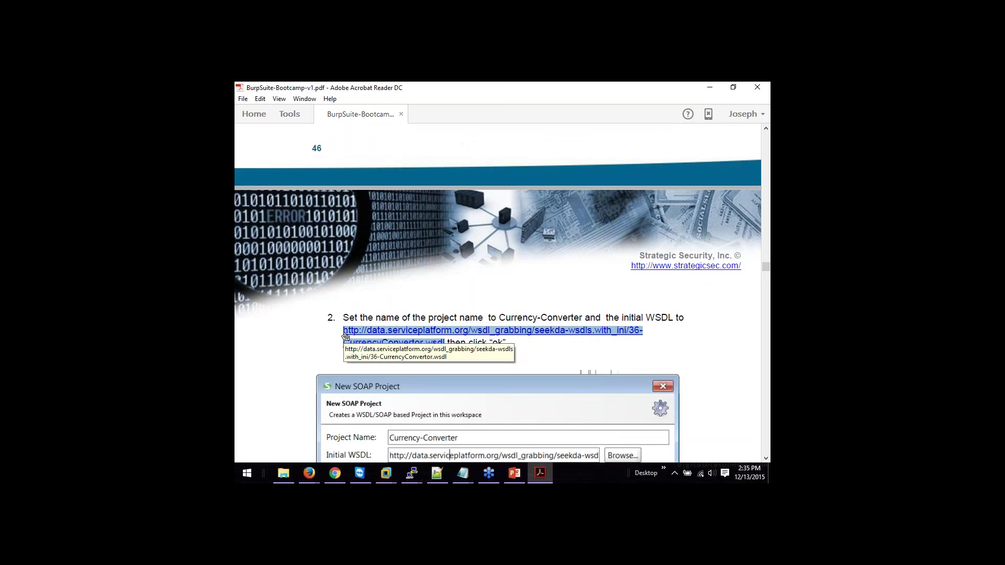
{"action": "right_click", "coordinate": [346, 337]}
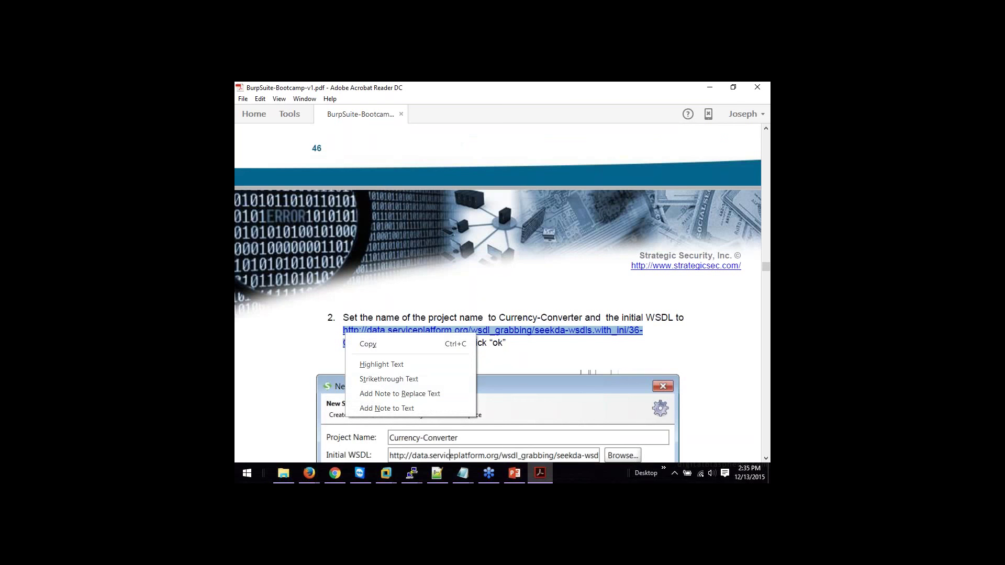
{"action": "left_click", "coordinate": [359, 343]}
Step: Back in the VM, decline SoapUI usage statistics and skip the 'Stay Tuned!' newsletter sign-up
{"action": "mouse_move", "coordinate": [385, 473]}
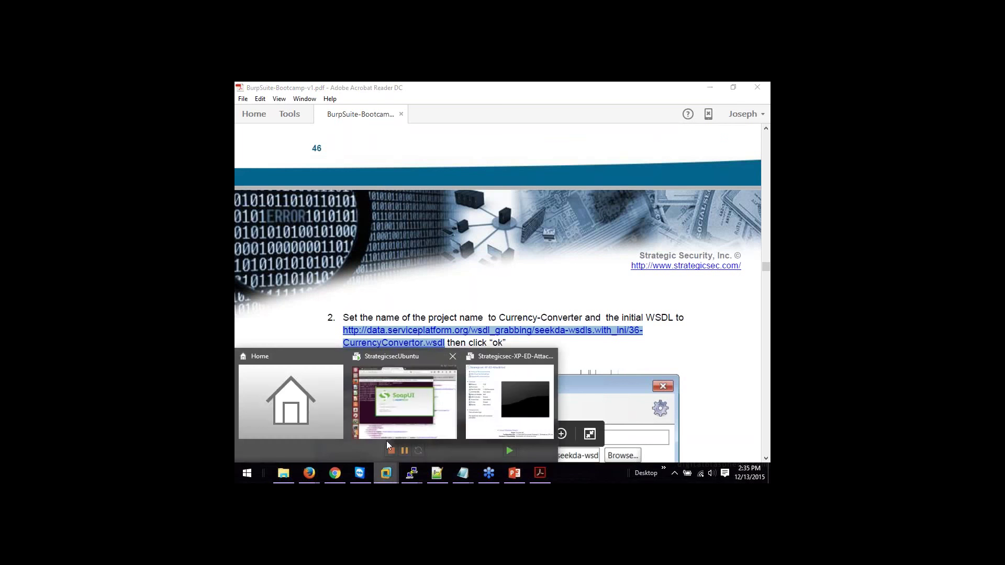
{"action": "left_click", "coordinate": [387, 441]}
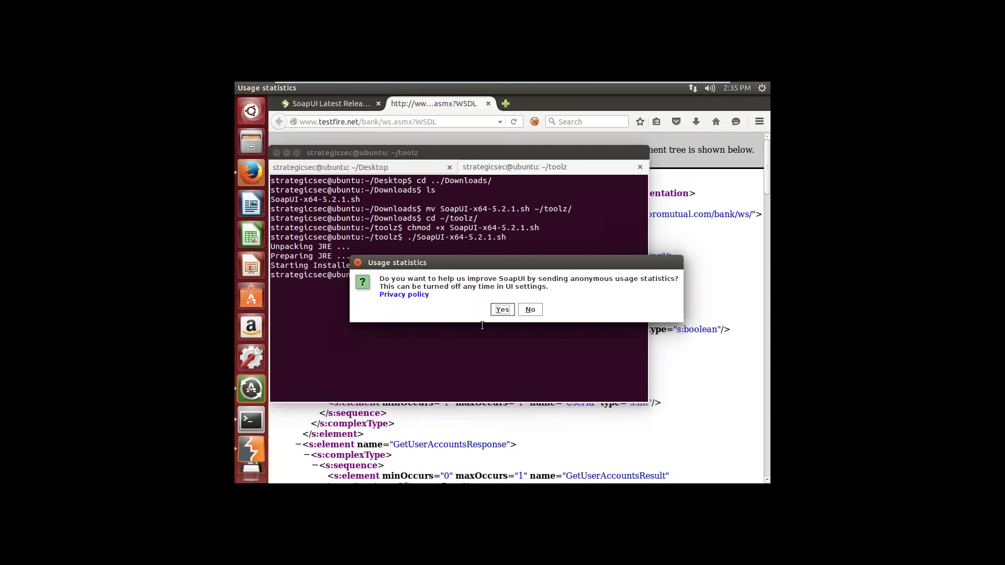
{"action": "left_click", "coordinate": [529, 310]}
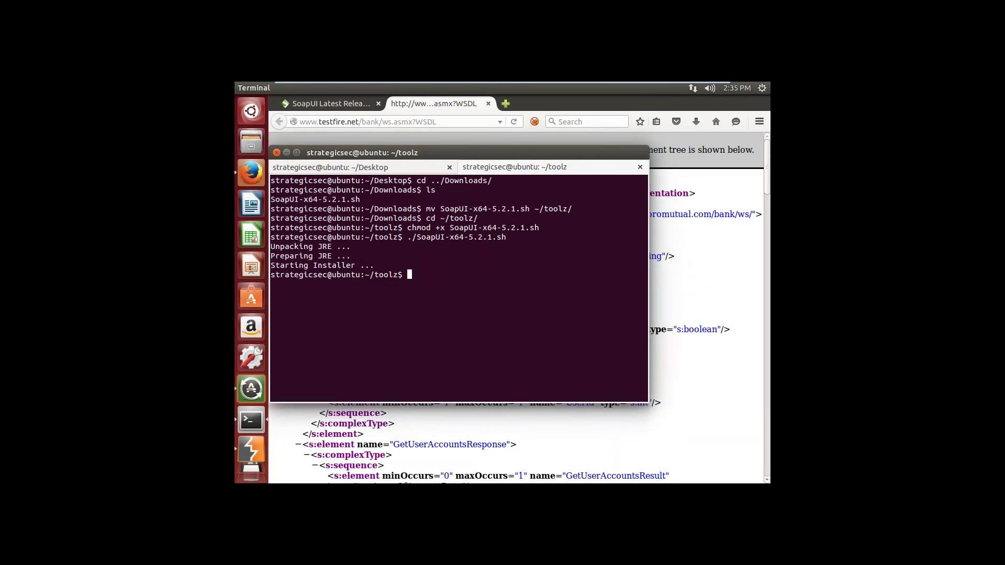
{"action": "left_click", "coordinate": [677, 263]}
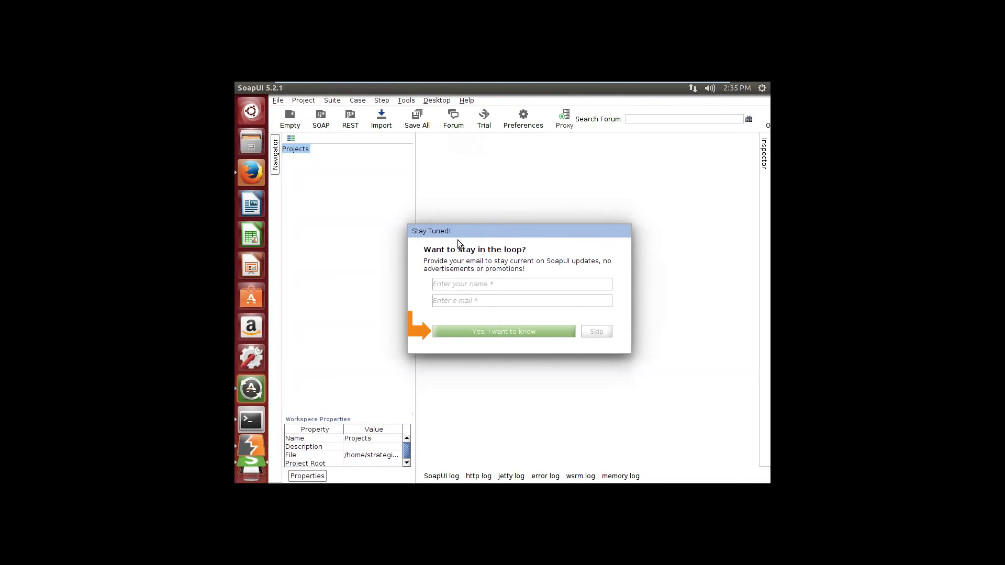
{"action": "left_click", "coordinate": [589, 333]}
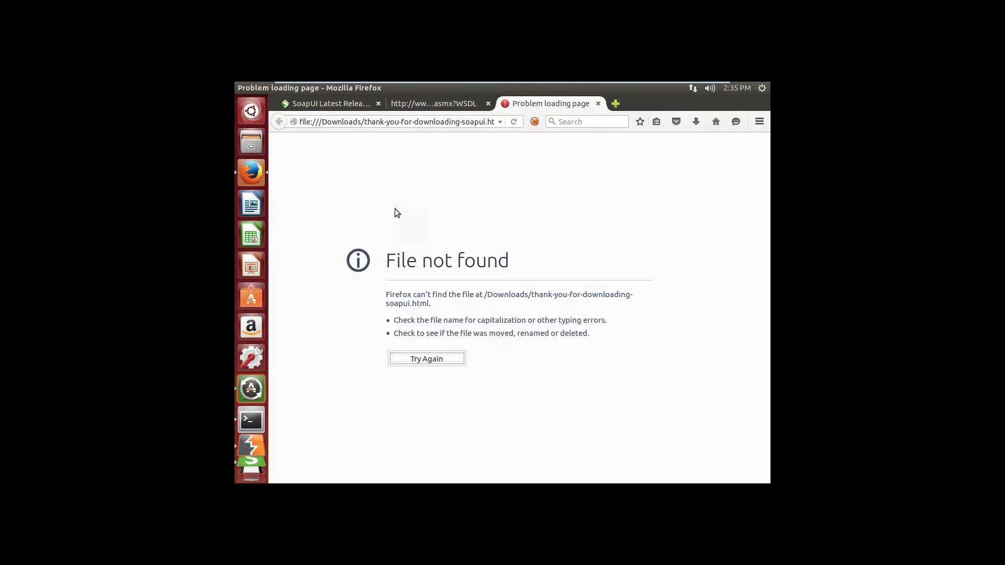
Step: Select the full Firefox address, exit VM full screen, and return to the PDF's page 47
{"action": "left_click", "coordinate": [406, 122]}
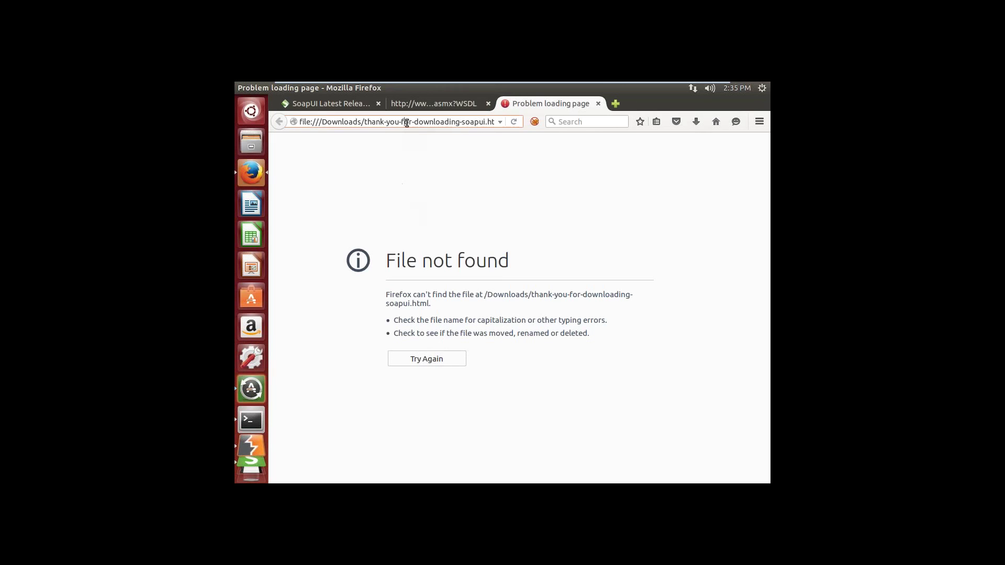
{"action": "triple_click", "coordinate": [407, 122]}
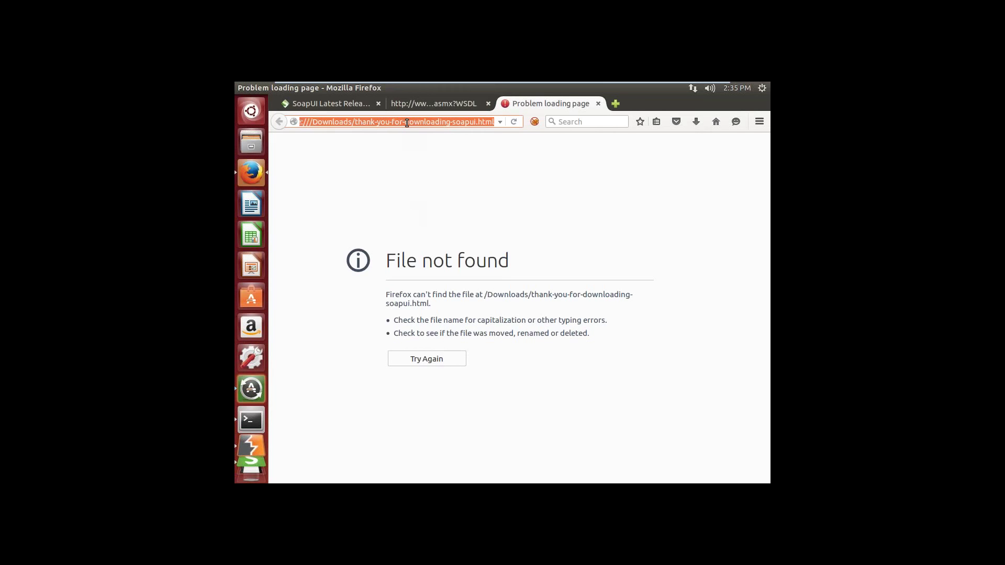
{"action": "mouse_move", "coordinate": [539, 82]}
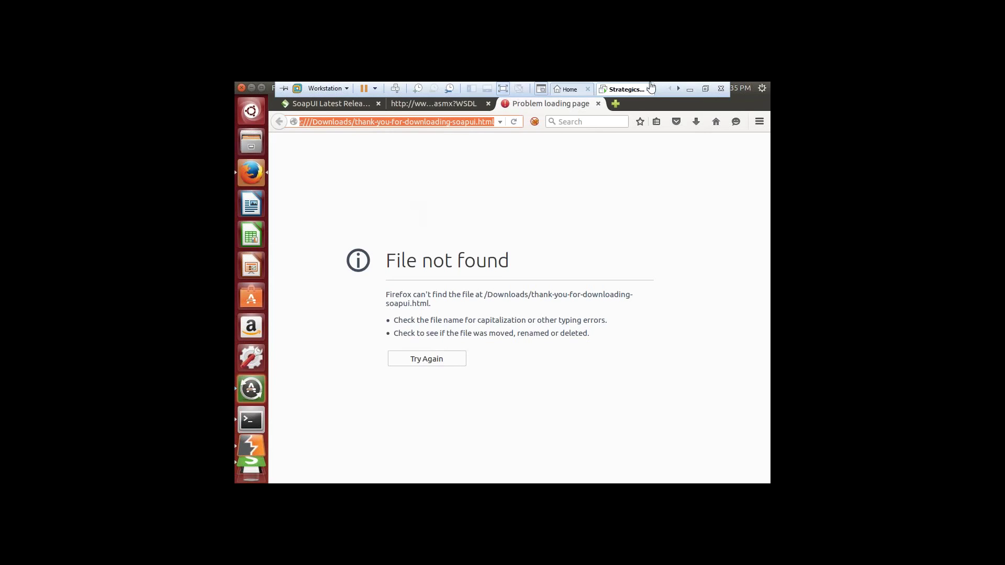
{"action": "left_click", "coordinate": [705, 89]}
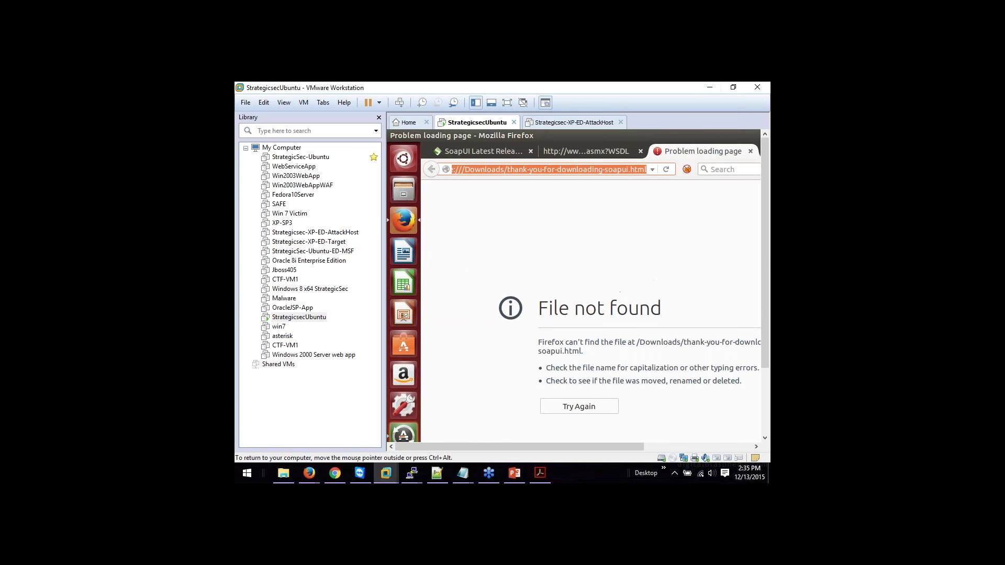
{"action": "left_click", "coordinate": [540, 473]}
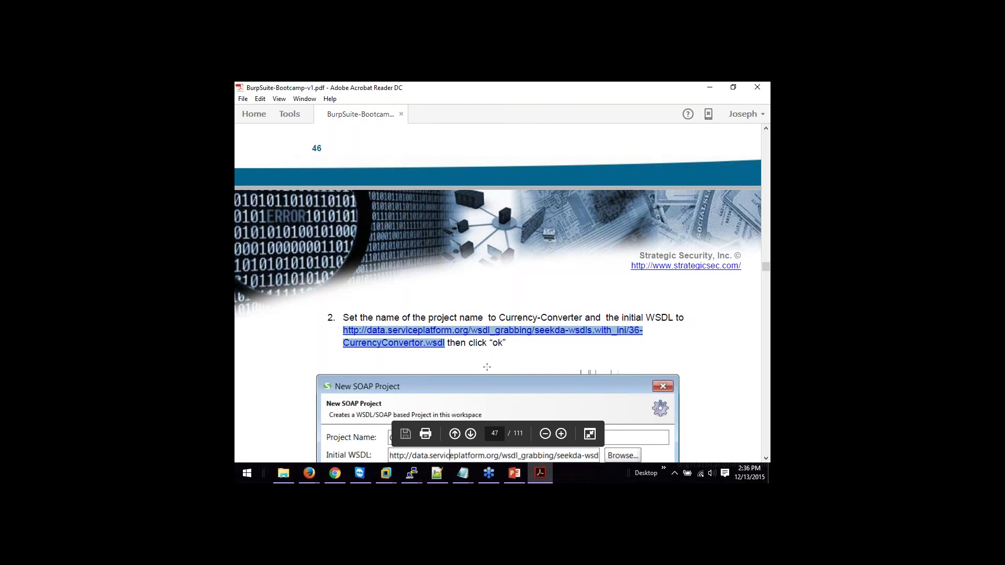
Step: Switch to the Ubuntu VM and load google.com in Firefox
{"action": "mouse_move", "coordinate": [516, 475]}
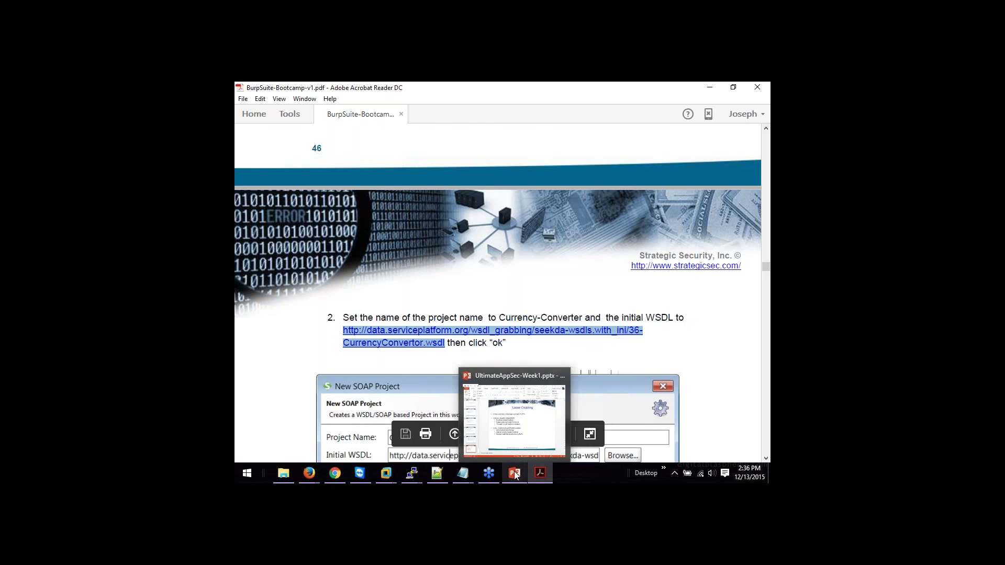
{"action": "mouse_move", "coordinate": [391, 468]}
{"action": "left_click", "coordinate": [396, 413]}
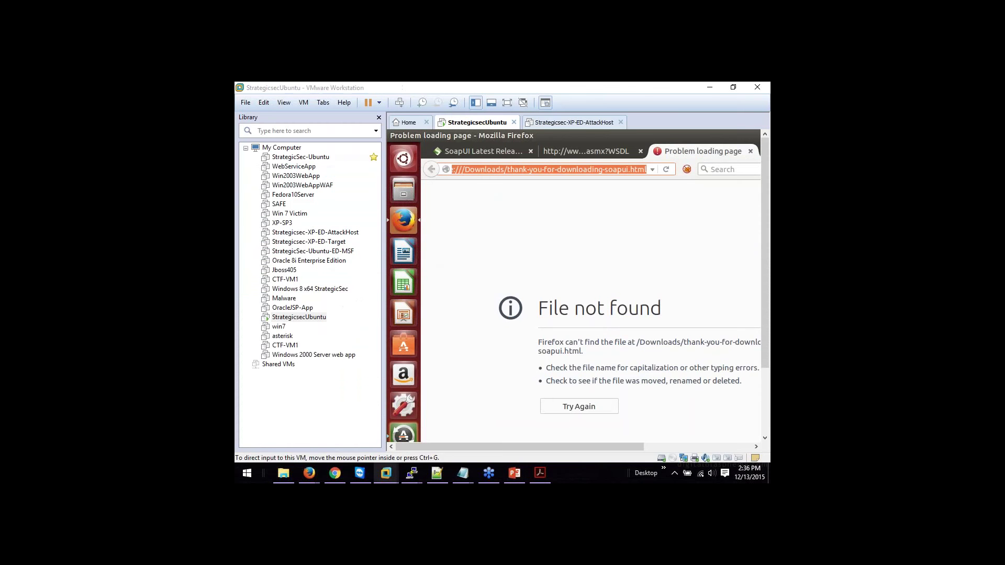
{"action": "type", "text": "google.com/"}
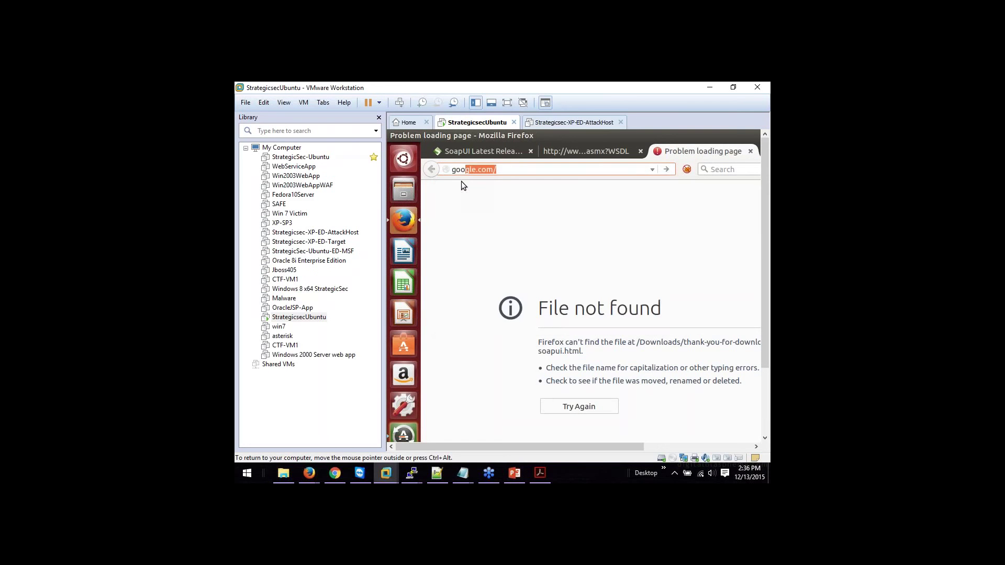
{"action": "key", "text": "Return"}
Step: Search Google for 'data.serviceplatform.org wsdl'
{"action": "type", "text": "d"}
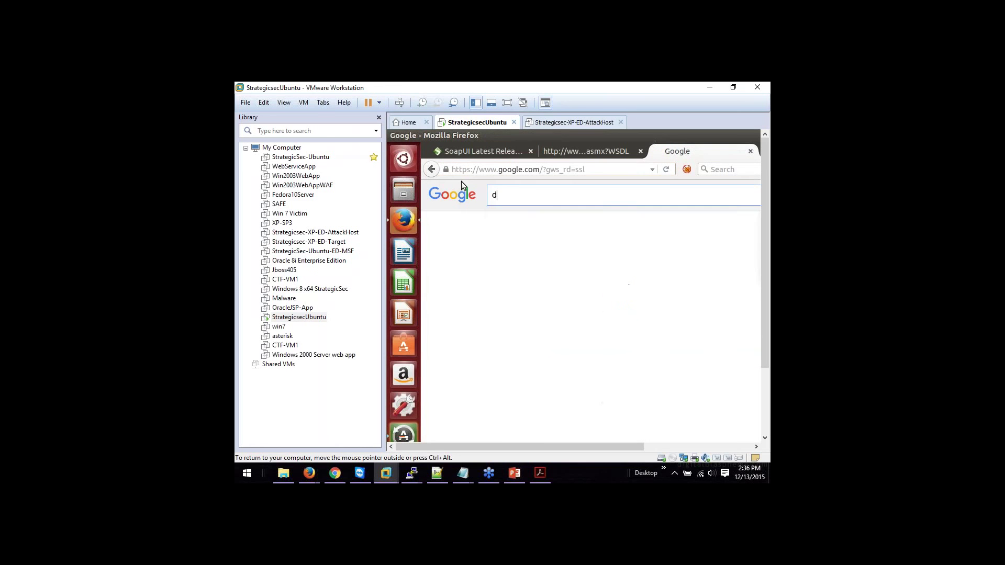
{"action": "type", "text": "ata.seer"}
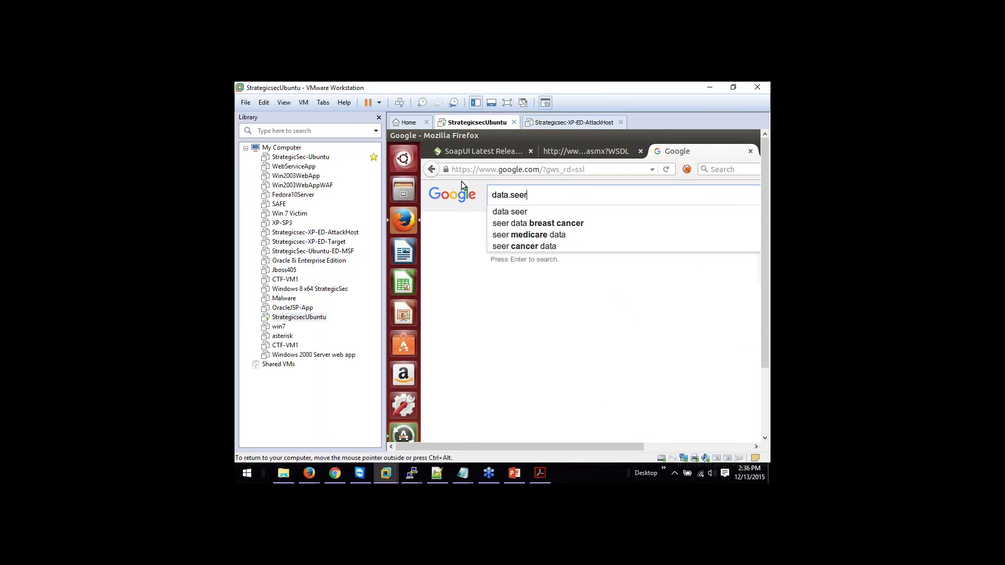
{"action": "key", "text": "BackSpace"}
{"action": "key", "text": "BackSpace"}
{"action": "type", "text": "rvicep"}
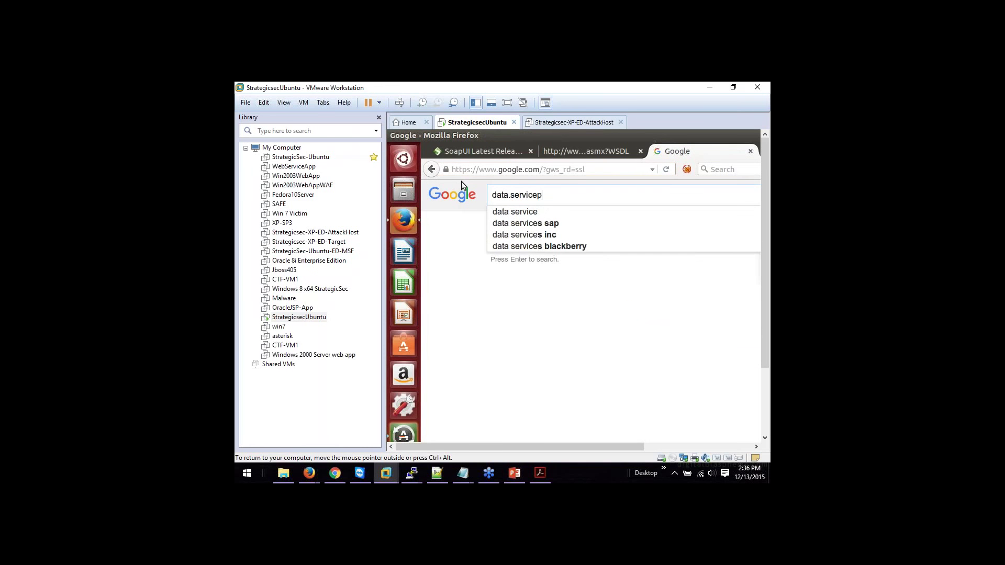
{"action": "type", "text": "latform."}
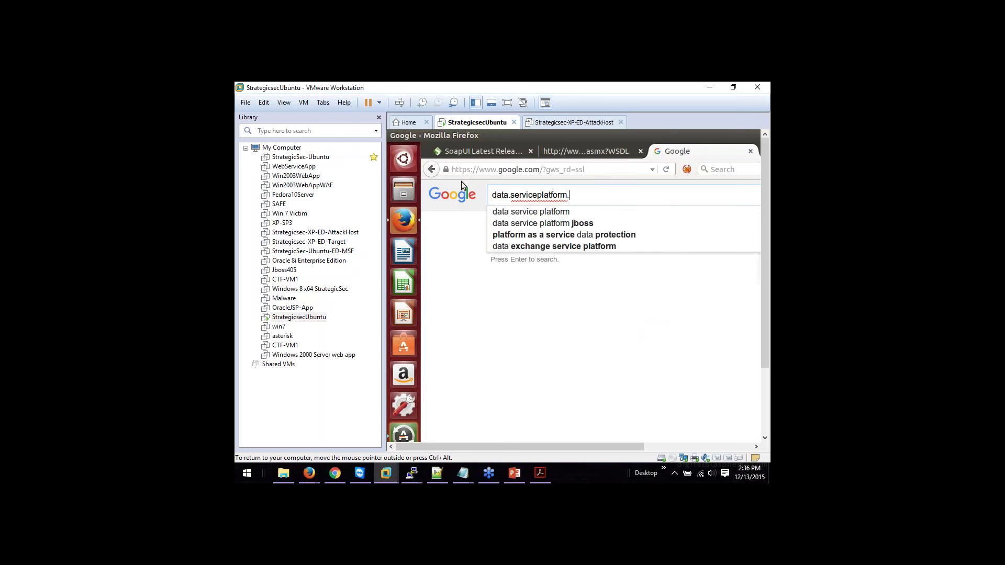
{"action": "type", "text": "org w"}
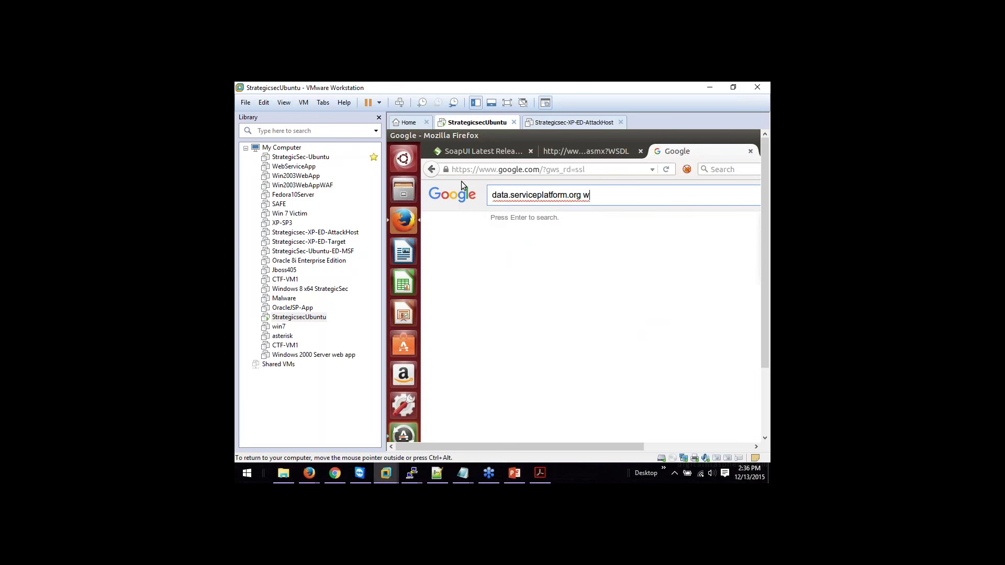
{"action": "type", "text": "sdl"}
{"action": "key", "text": "Return"}
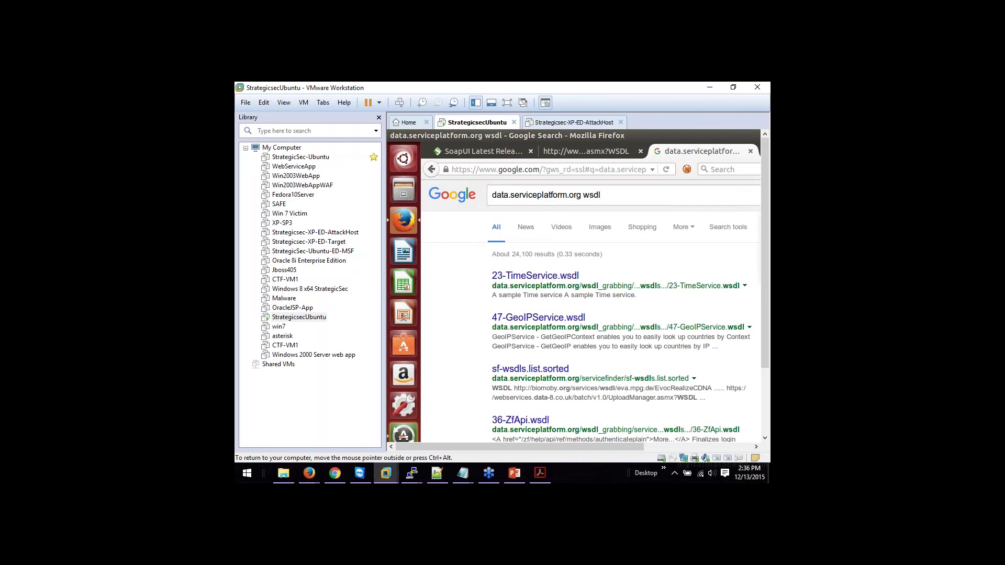
Step: Compare the search results against the PDF instructions, ending back in the VM's browser
{"action": "left_click", "coordinate": [709, 89]}
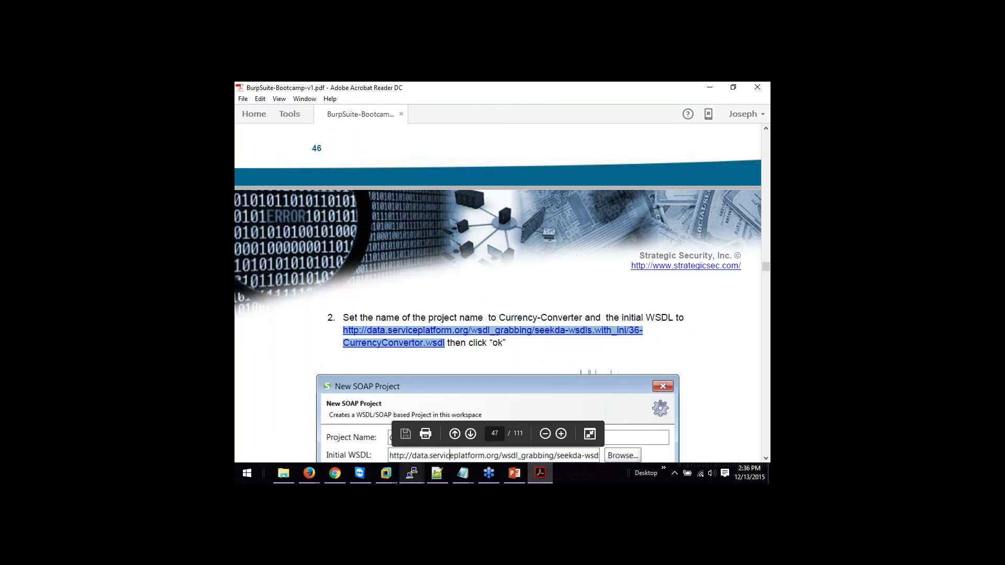
{"action": "left_click", "coordinate": [386, 473]}
{"action": "left_click", "coordinate": [445, 414]}
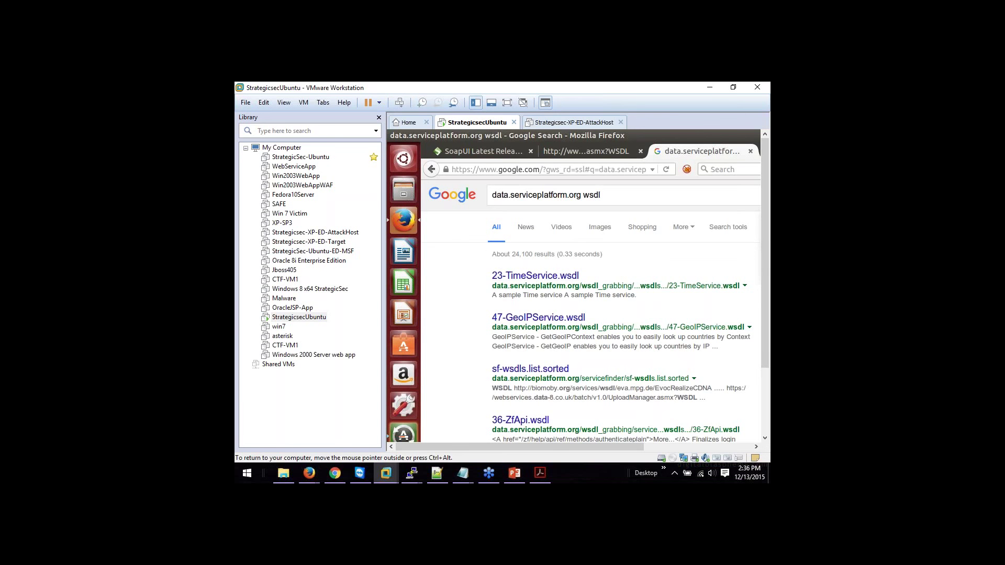
{"action": "left_click", "coordinate": [710, 88]}
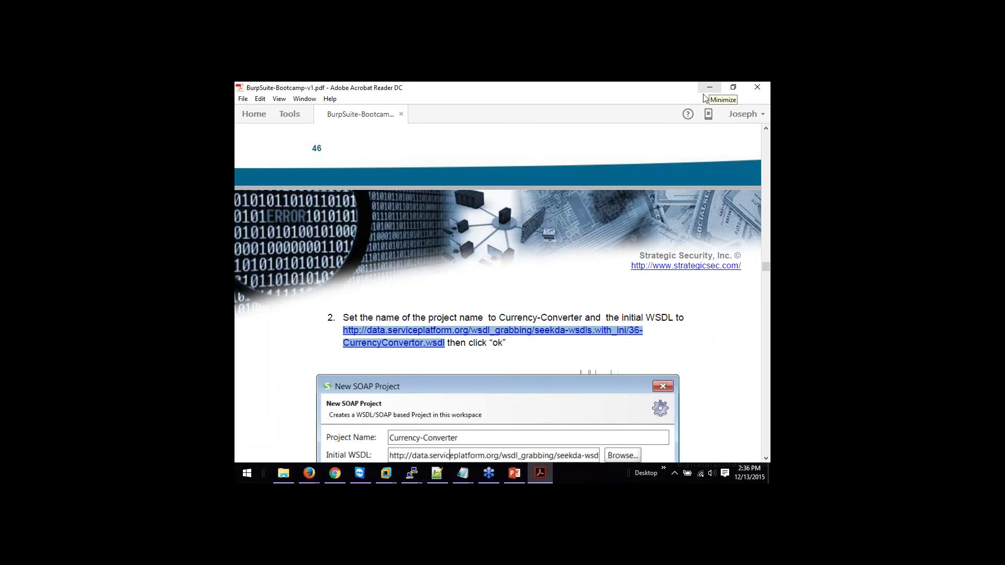
{"action": "mouse_move", "coordinate": [386, 474]}
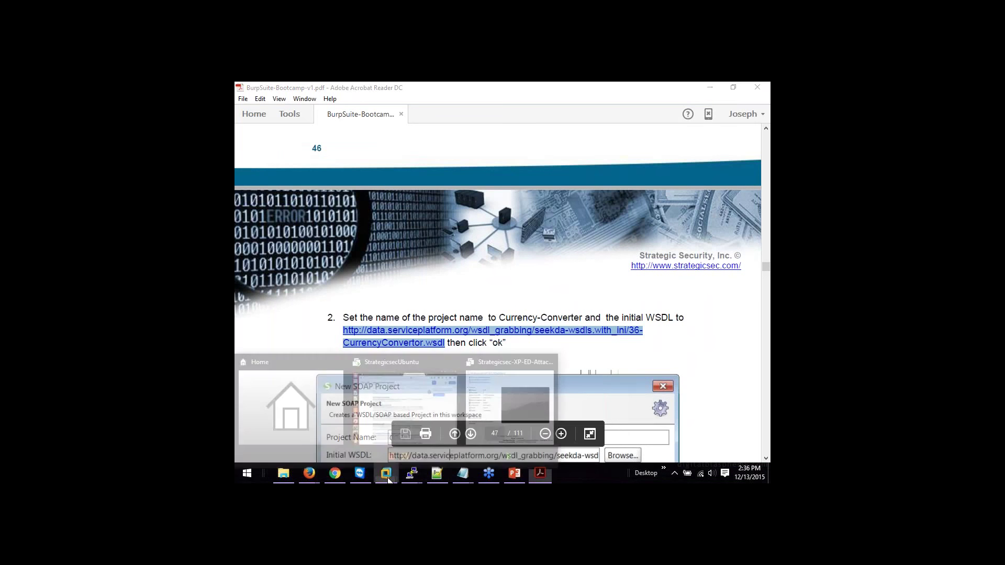
{"action": "left_click", "coordinate": [410, 429]}
Step: Add 'currency converter' to the query and open the Index of /wsdl_grabbing/xmethods-wsdls/valid_WSDLs result
{"action": "left_click", "coordinate": [615, 195]}
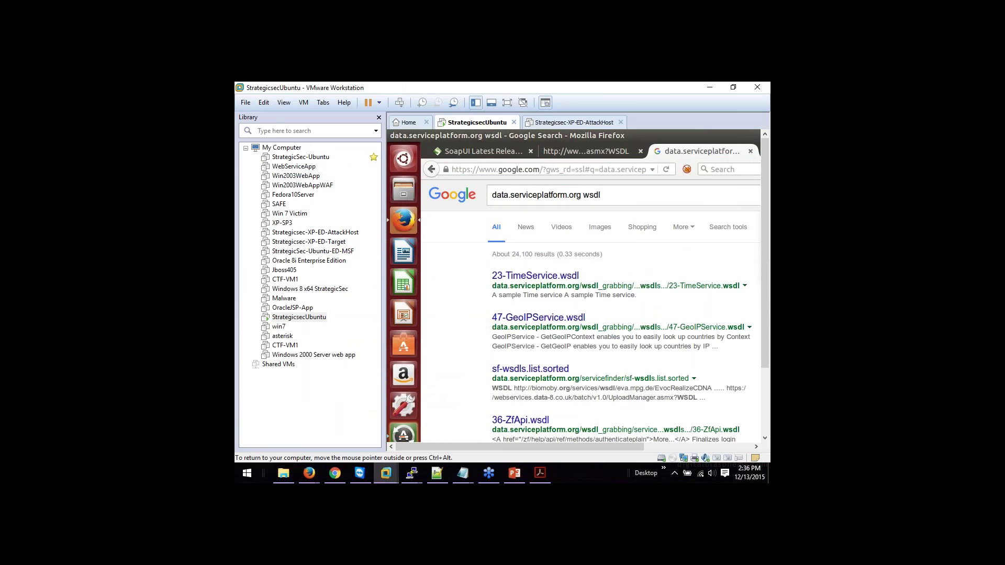
{"action": "type", "text": "curren"}
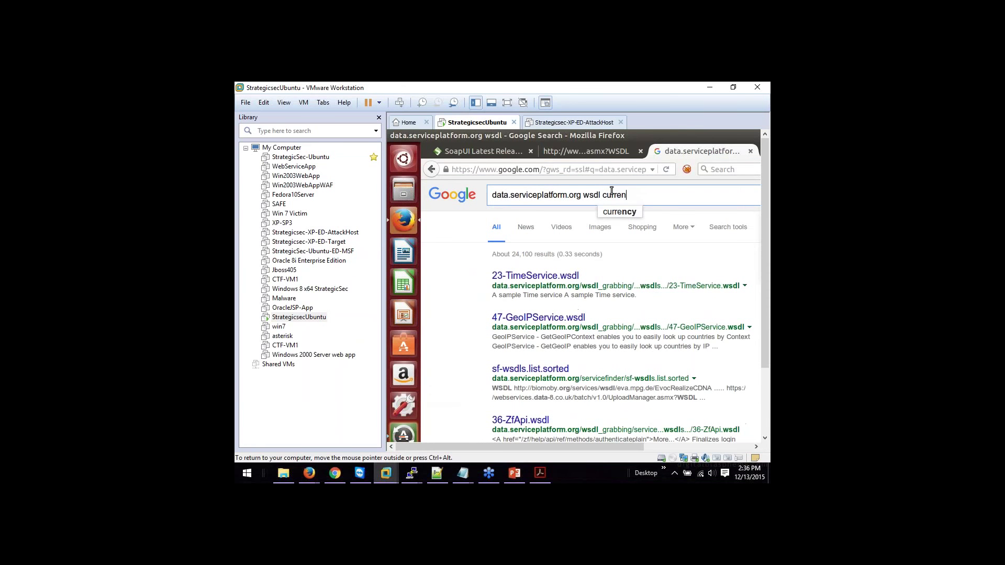
{"action": "type", "text": "cy converter"}
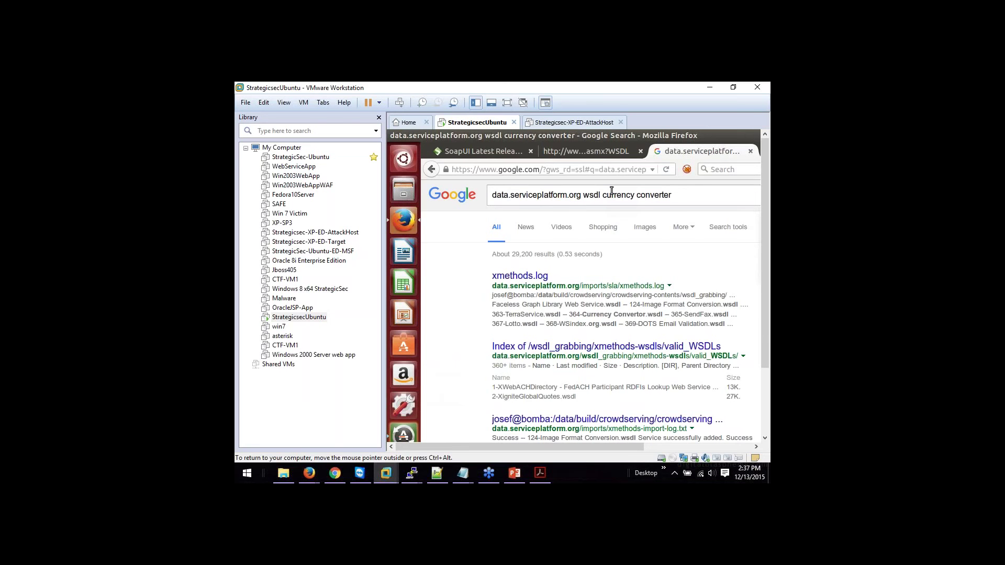
{"action": "scroll", "coordinate": [612, 191], "scroll_direction": "down", "scroll_amount": 3}
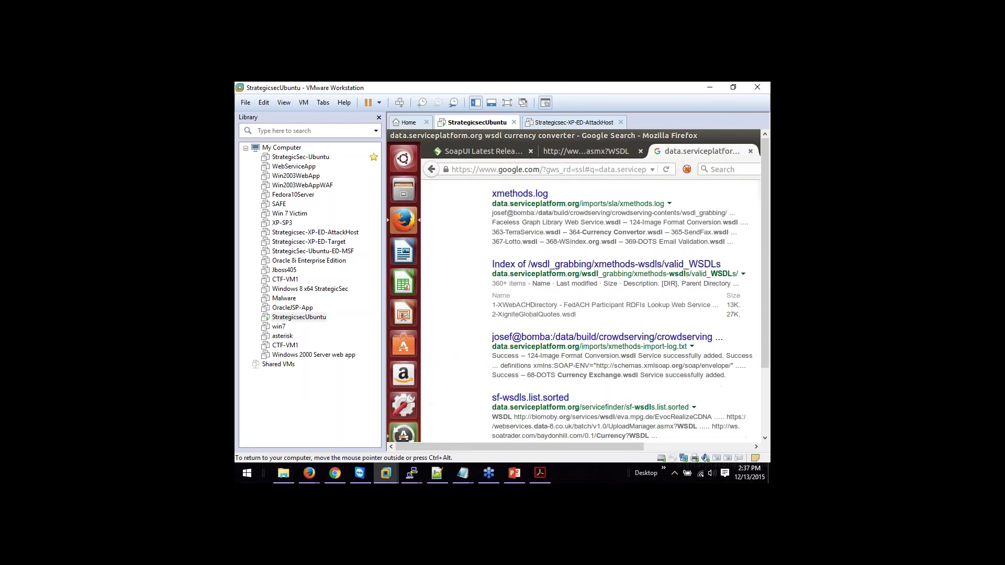
{"action": "scroll", "coordinate": [620, 311], "scroll_direction": "up", "scroll_amount": 1}
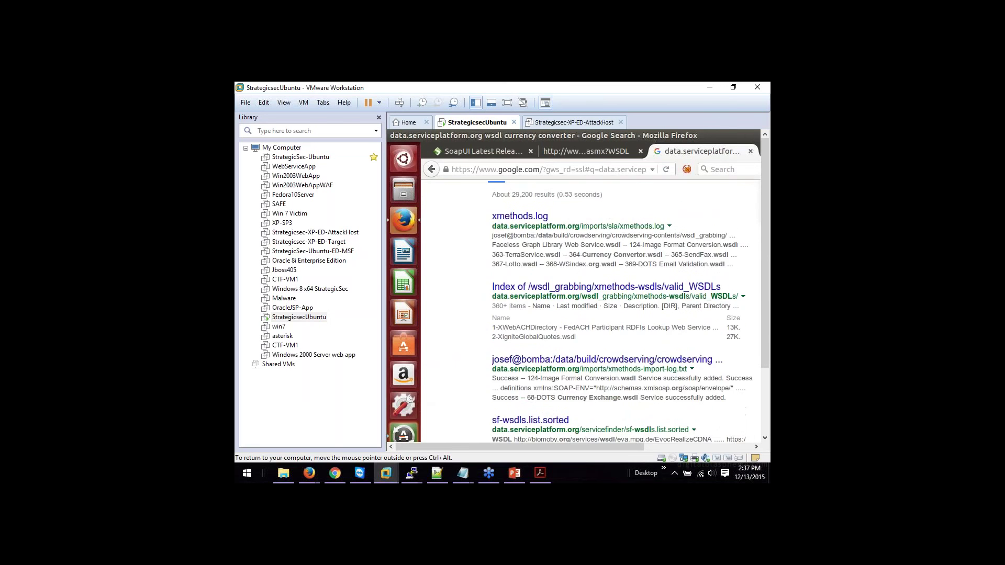
{"action": "left_click", "coordinate": [616, 287]}
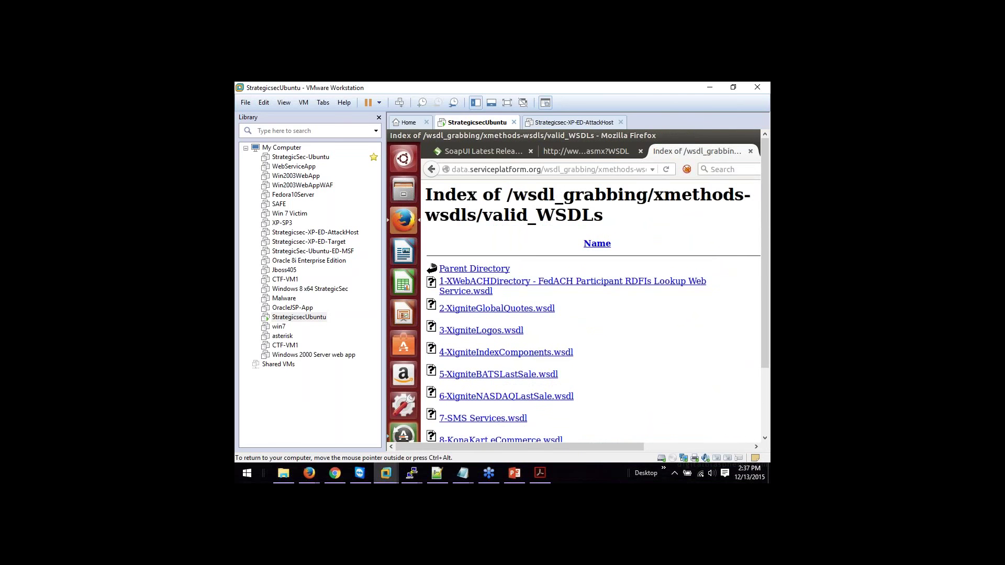
Step: Find 'currency' in the valid_WSDLs listing and check the PDF for the expected file
{"action": "scroll", "coordinate": [592, 311], "scroll_direction": "down", "scroll_amount": 4}
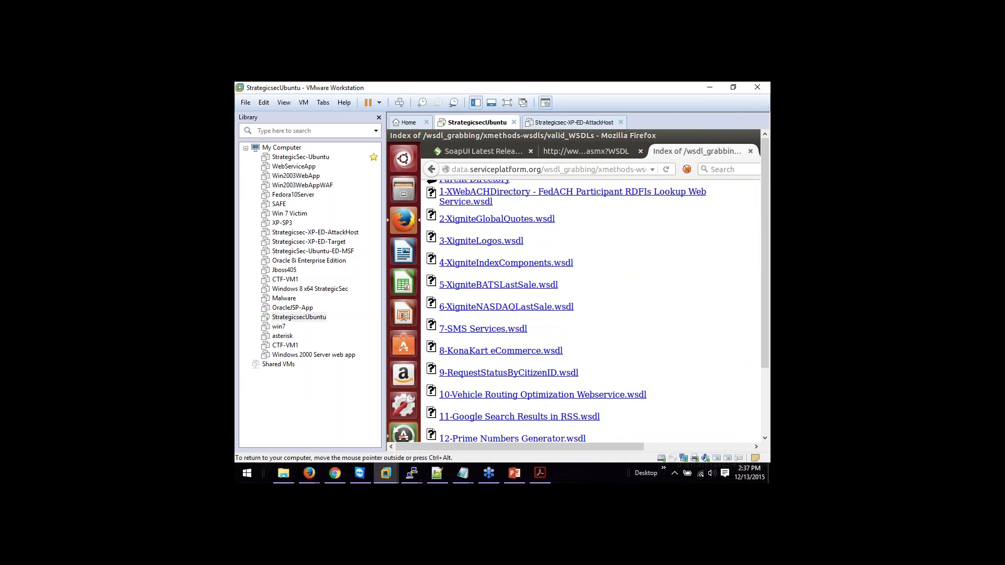
{"action": "scroll", "coordinate": [592, 311], "scroll_direction": "down", "scroll_amount": 3}
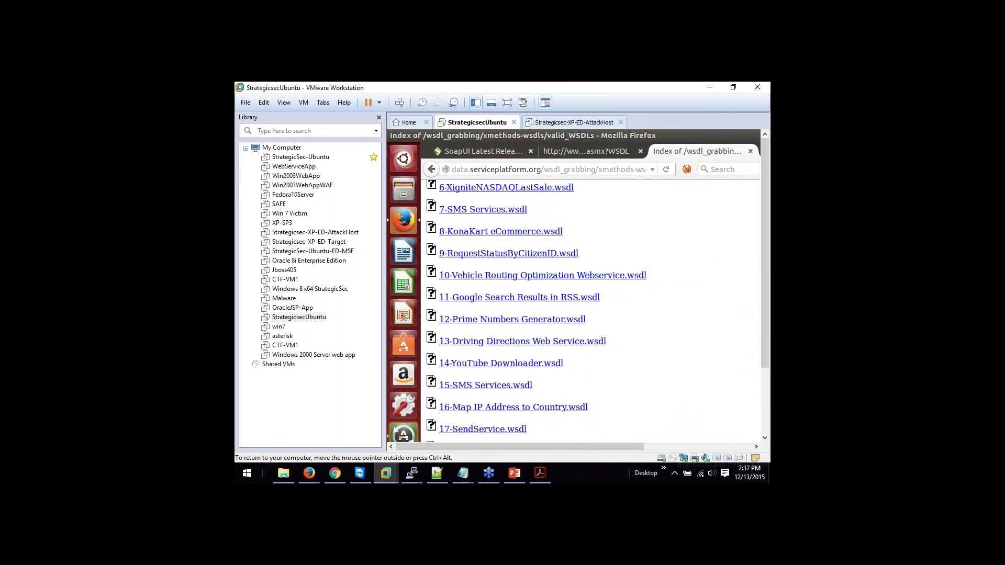
{"action": "type", "text": "cu"}
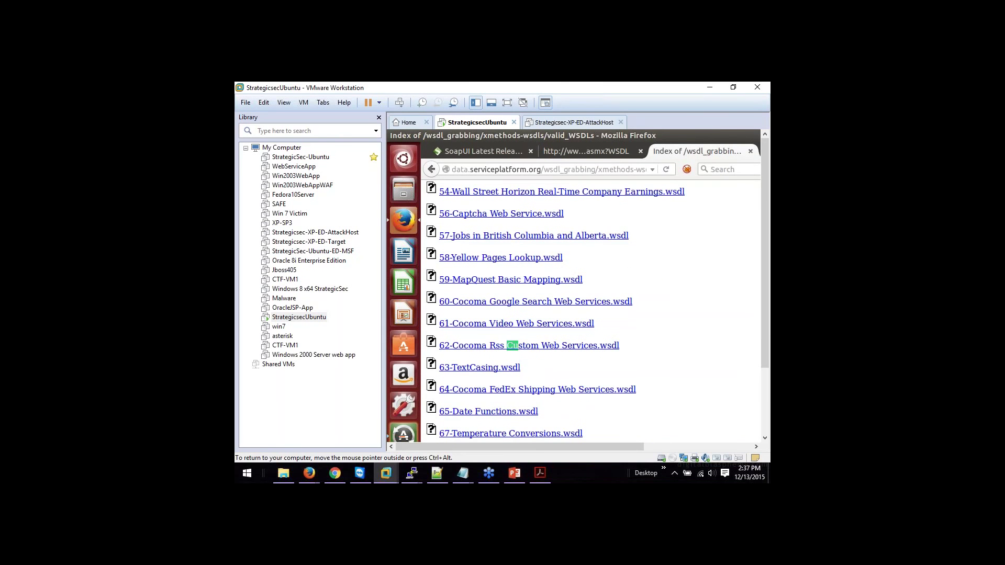
{"action": "type", "text": "rrency"}
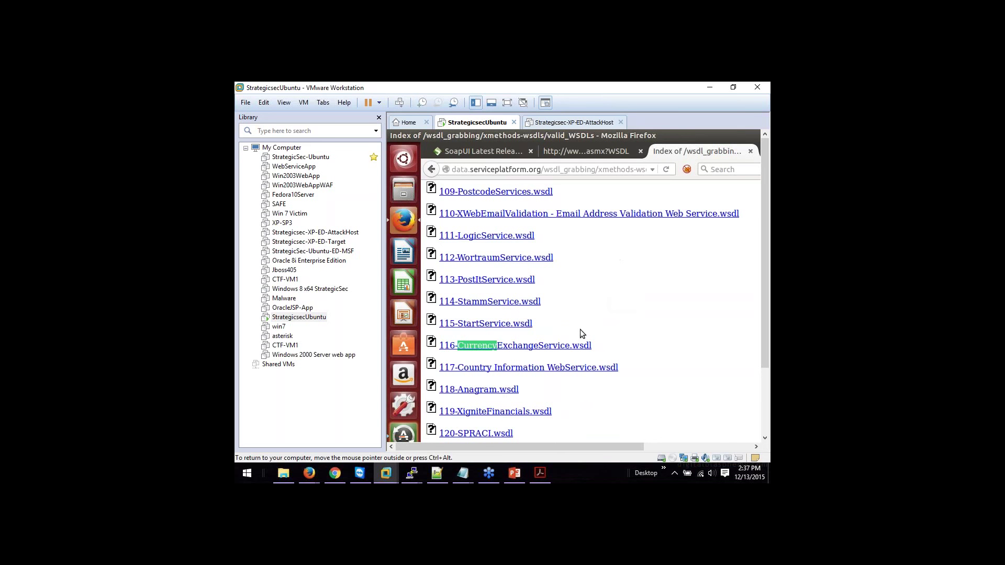
{"action": "left_click", "coordinate": [535, 477]}
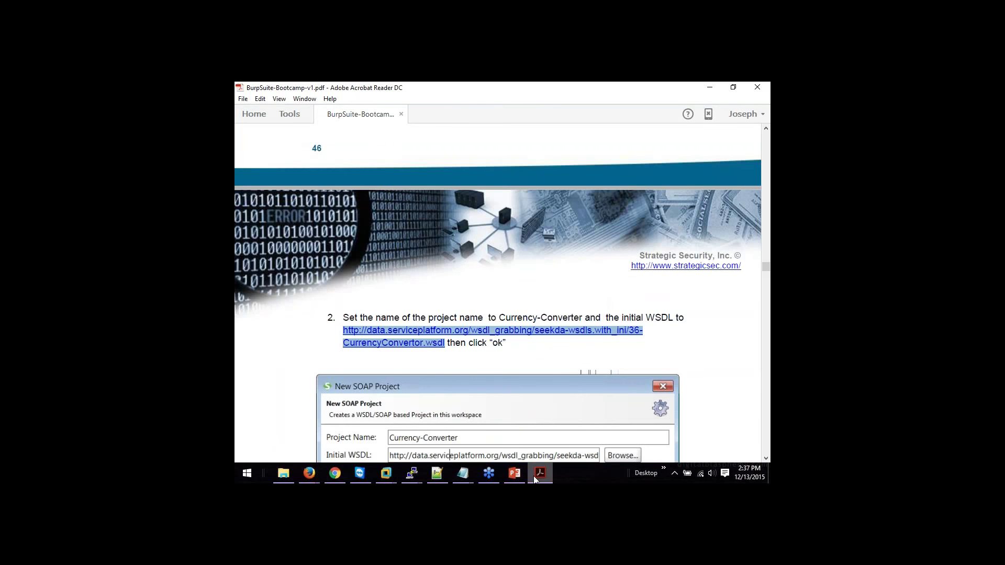
{"action": "left_click", "coordinate": [535, 476]}
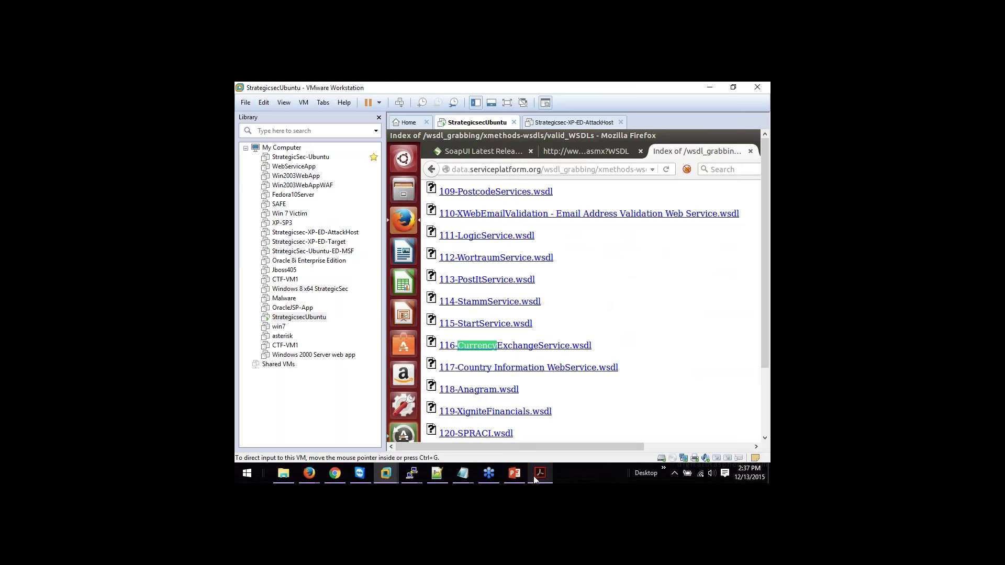
Step: Search the listing for '36', stepping through each match
{"action": "left_click", "coordinate": [551, 385]}
{"action": "scroll", "coordinate": [552, 385], "scroll_direction": "down", "scroll_amount": 20}
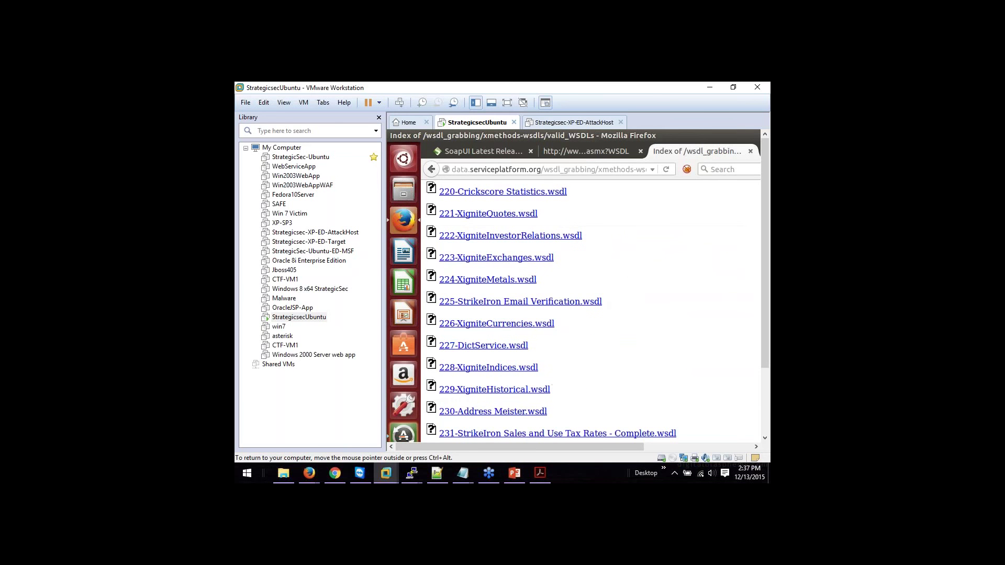
{"action": "key", "text": "Return"}
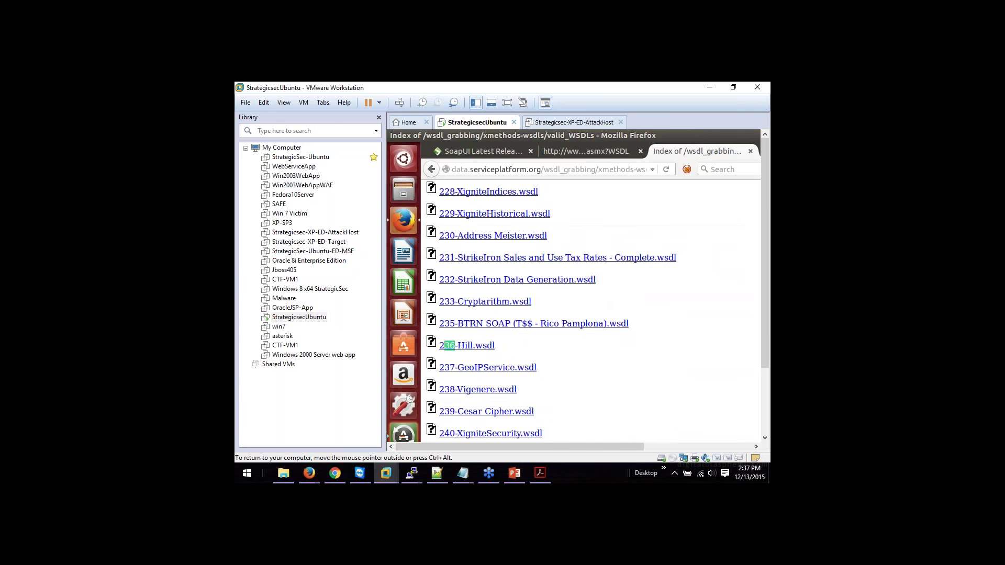
{"action": "scroll", "coordinate": [592, 312], "scroll_direction": "down", "scroll_amount": 3}
{"action": "key", "text": "Return"}
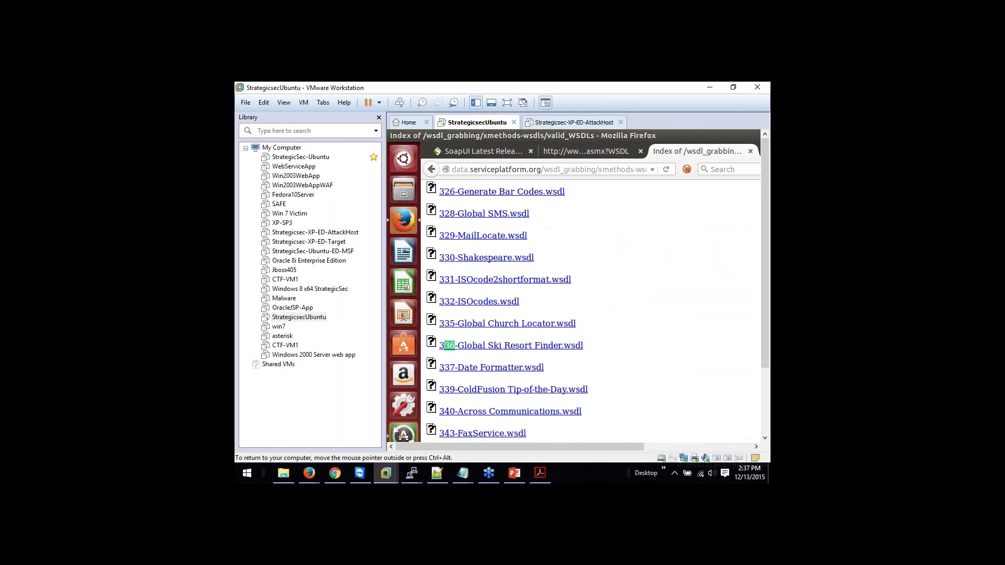
{"action": "key", "text": "Return"}
{"action": "key", "text": "Return"}
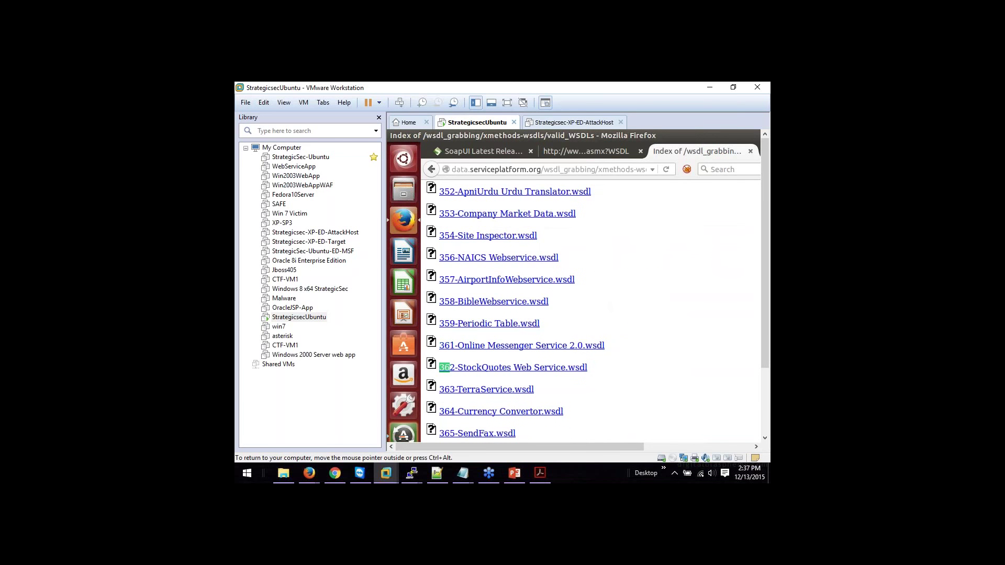
{"action": "key", "text": "Return"}
{"action": "key", "text": "Return"}
{"action": "key", "text": "Return"}
Step: Scroll through the listing to locate 364-Currency Convertor.wsdl
{"action": "scroll", "coordinate": [718, 341], "scroll_direction": "up", "scroll_amount": 20}
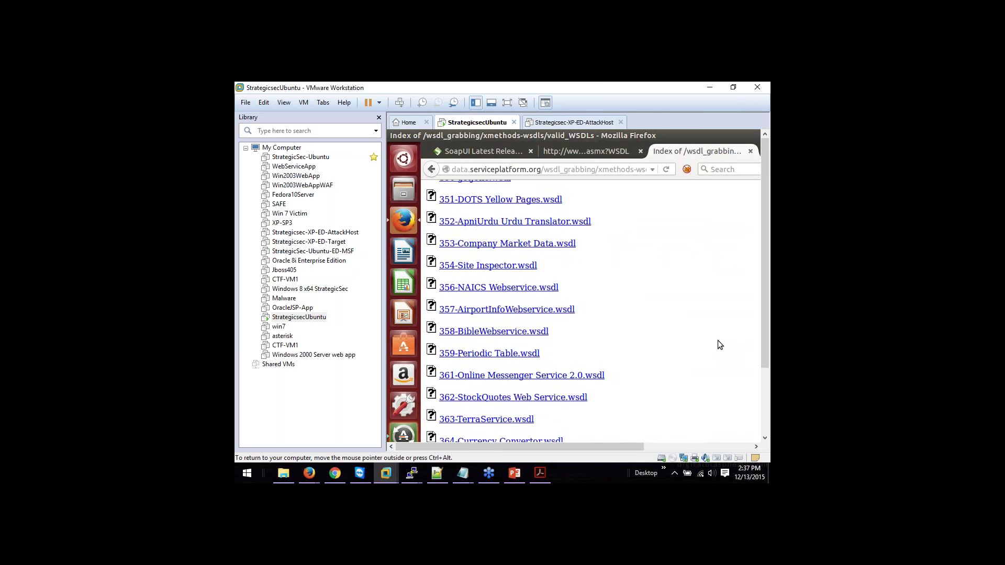
{"action": "scroll", "coordinate": [719, 341], "scroll_direction": "up", "scroll_amount": 20}
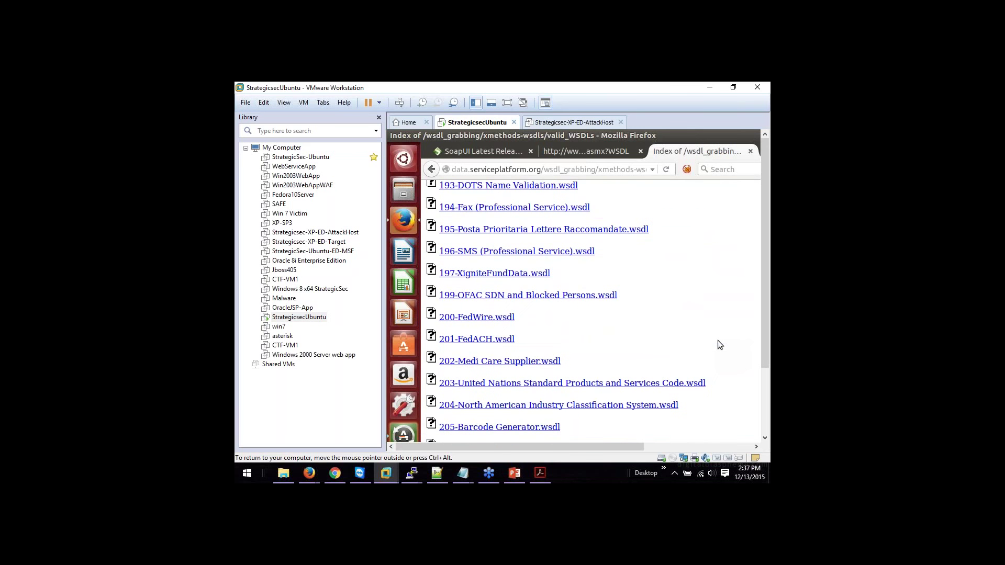
{"action": "scroll", "coordinate": [718, 344], "scroll_direction": "up", "scroll_amount": 15}
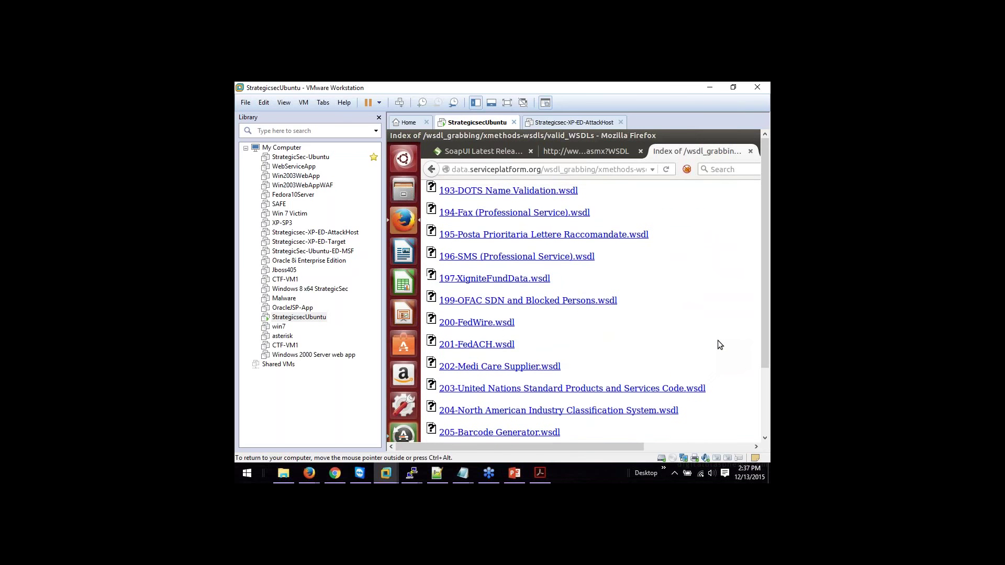
{"action": "scroll", "coordinate": [719, 344], "scroll_direction": "up", "scroll_amount": 20}
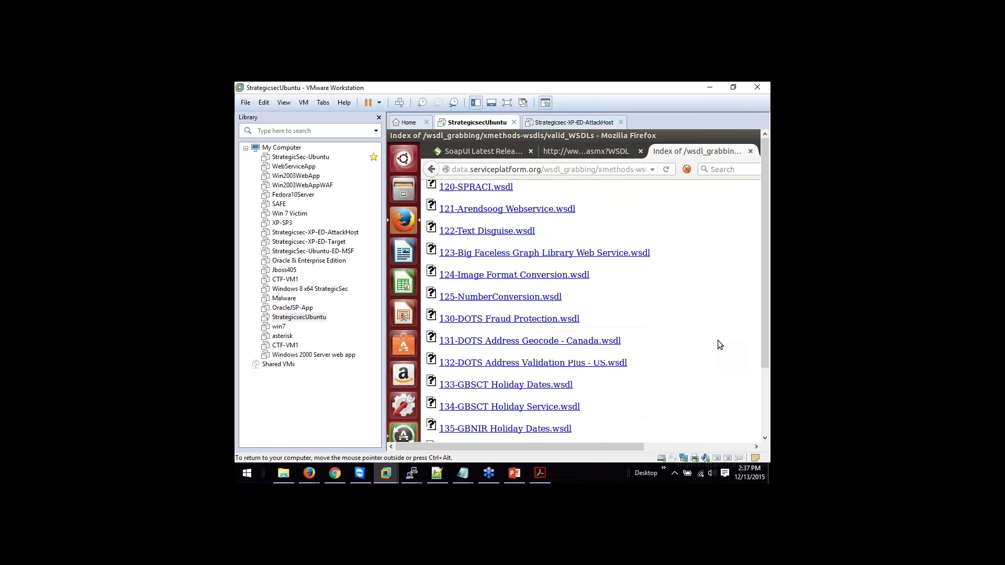
{"action": "scroll", "coordinate": [718, 344], "scroll_direction": "up", "scroll_amount": 20}
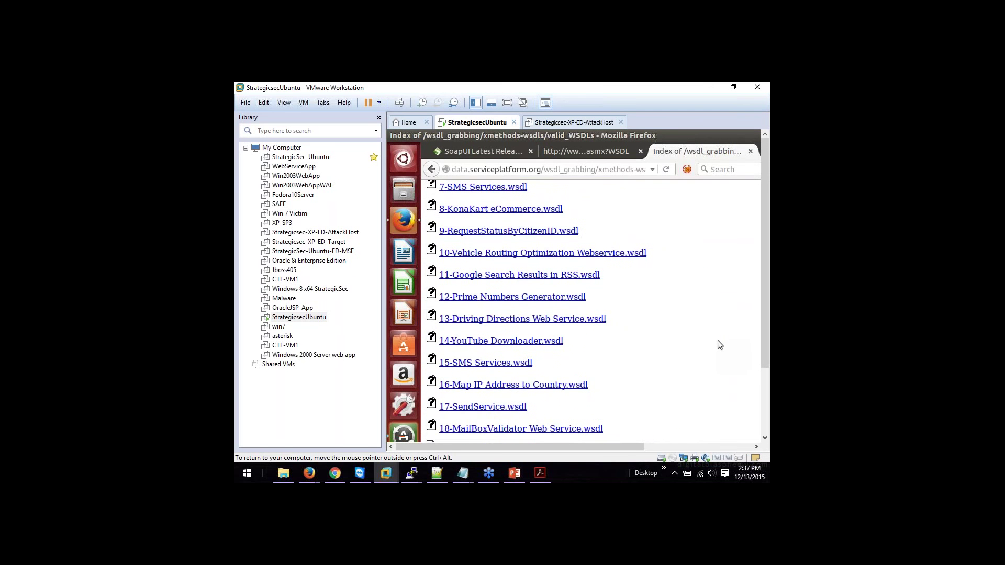
{"action": "scroll", "coordinate": [719, 341], "scroll_direction": "down", "scroll_amount": 8}
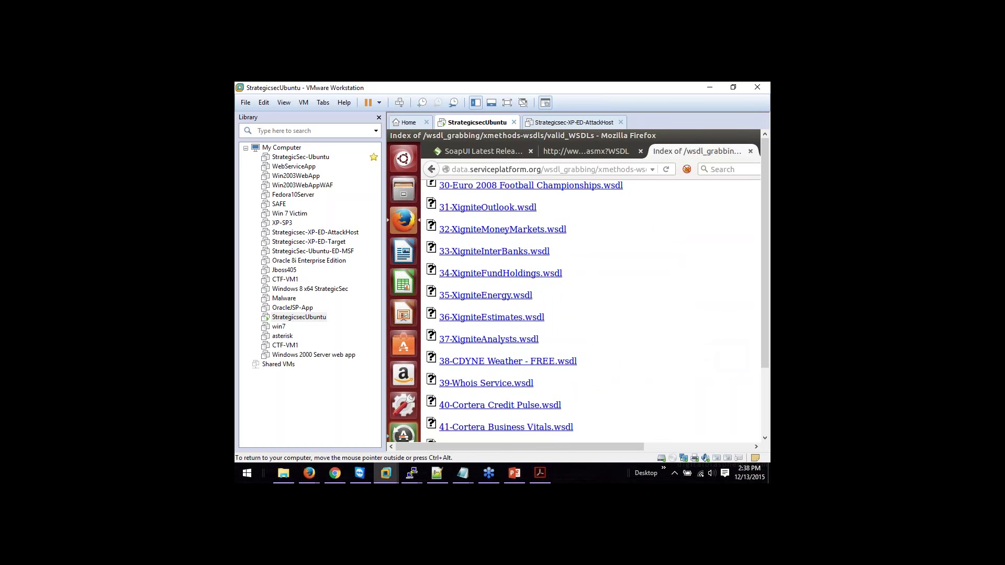
Step: Replace the end of the address path with 'seekda' and 'wsdl', checking the PDF guide
{"action": "left_click", "coordinate": [537, 477]}
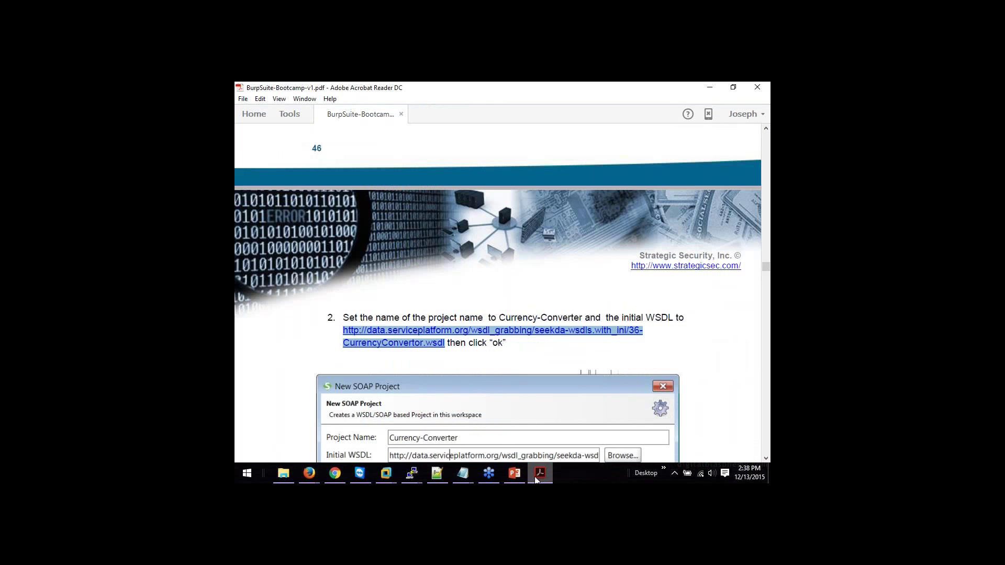
{"action": "left_click", "coordinate": [536, 478]}
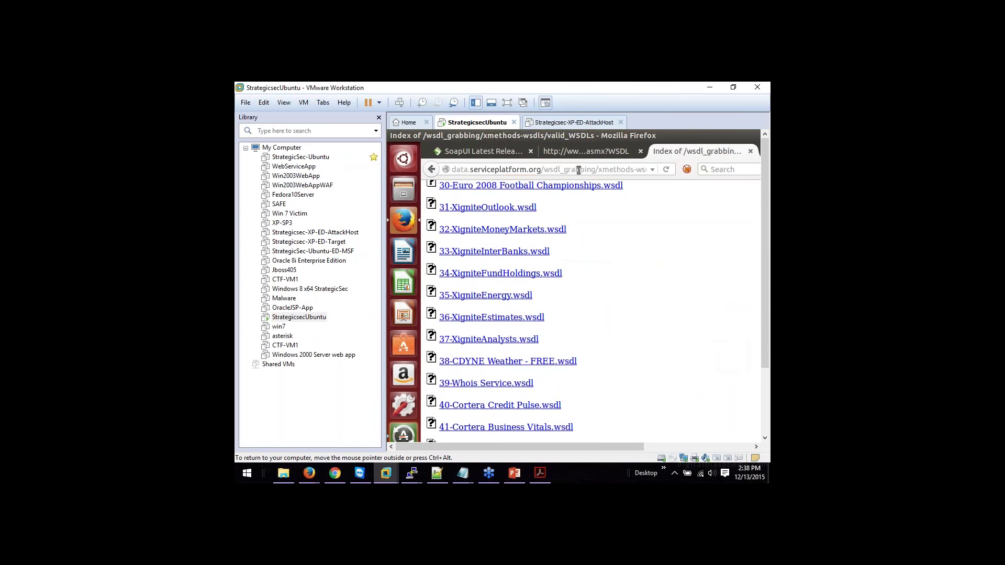
{"action": "left_click", "coordinate": [601, 170]}
{"action": "left_click_drag", "start_coordinate": [600, 170], "coordinate": [707, 167]}
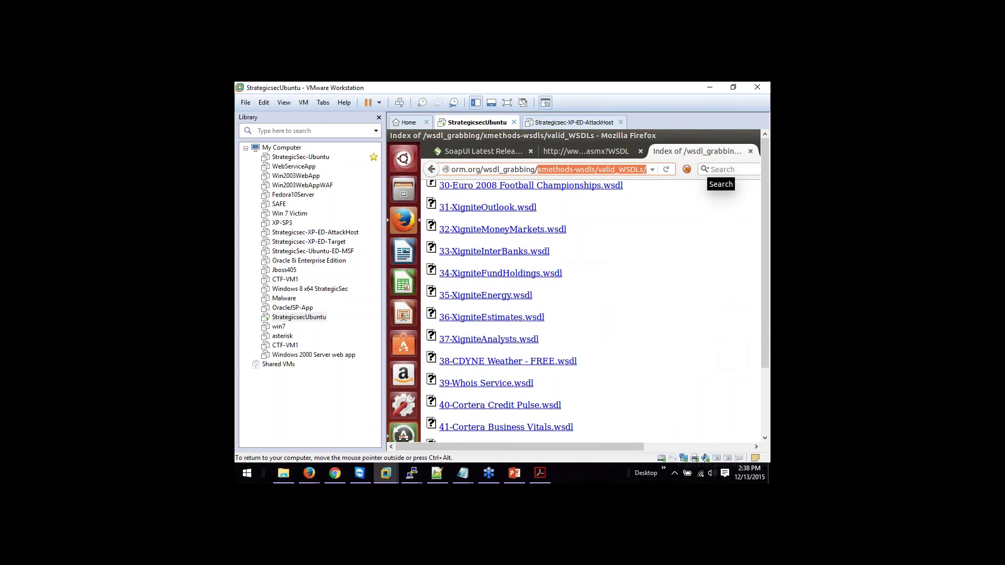
{"action": "type", "text": "seekda"}
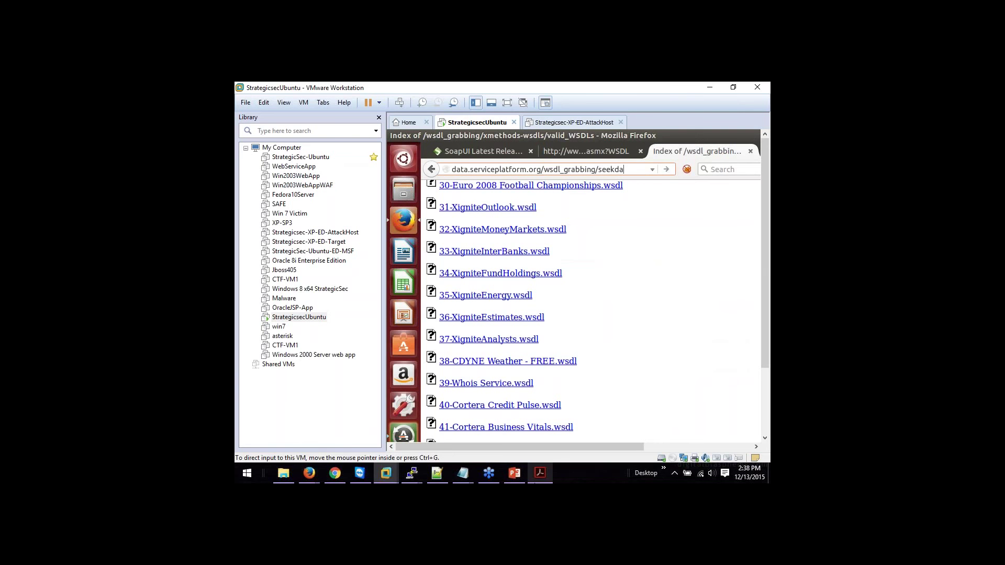
{"action": "left_click", "coordinate": [540, 476]}
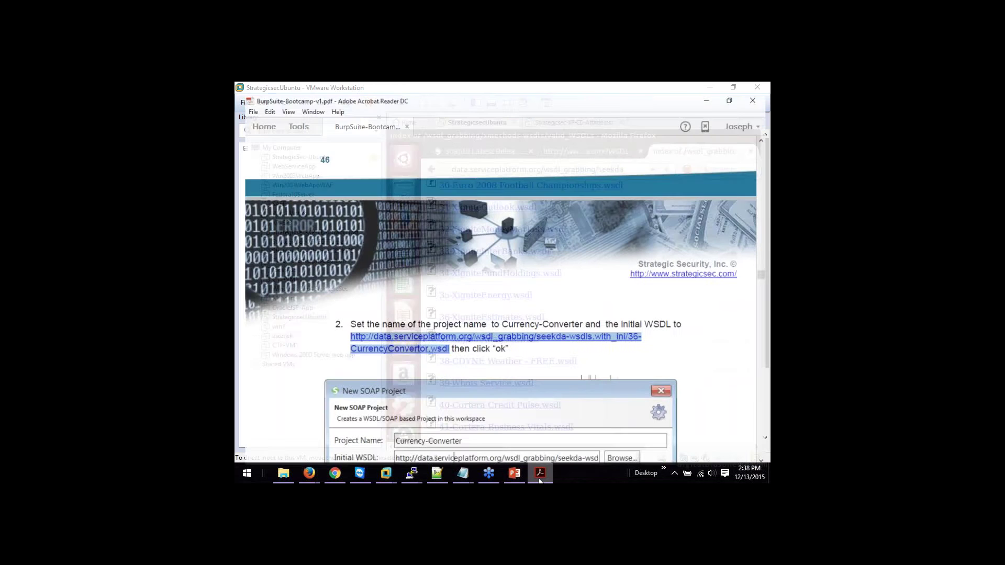
{"action": "left_click", "coordinate": [541, 476]}
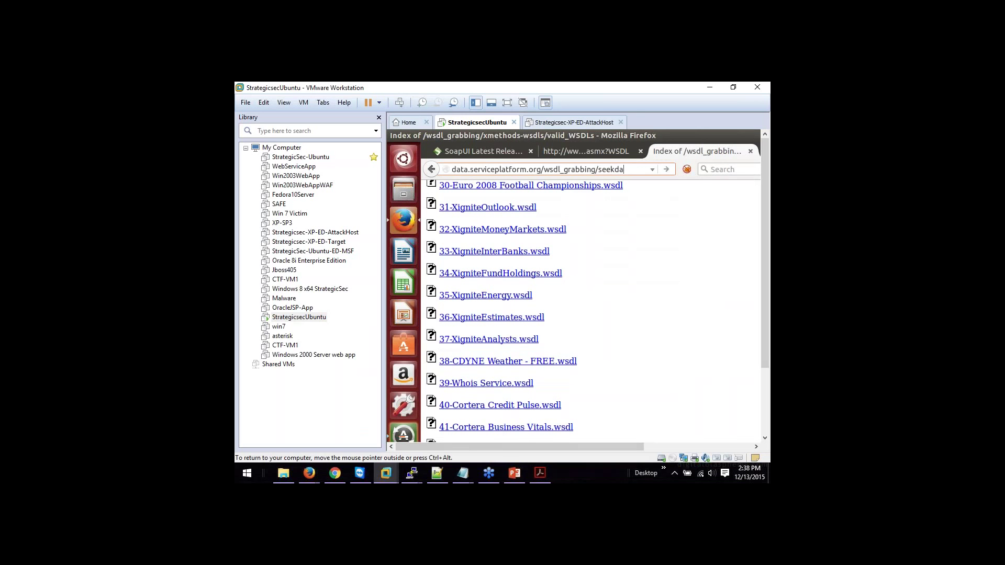
{"action": "type", "text": "wsdl"}
{"action": "left_click", "coordinate": [540, 474]}
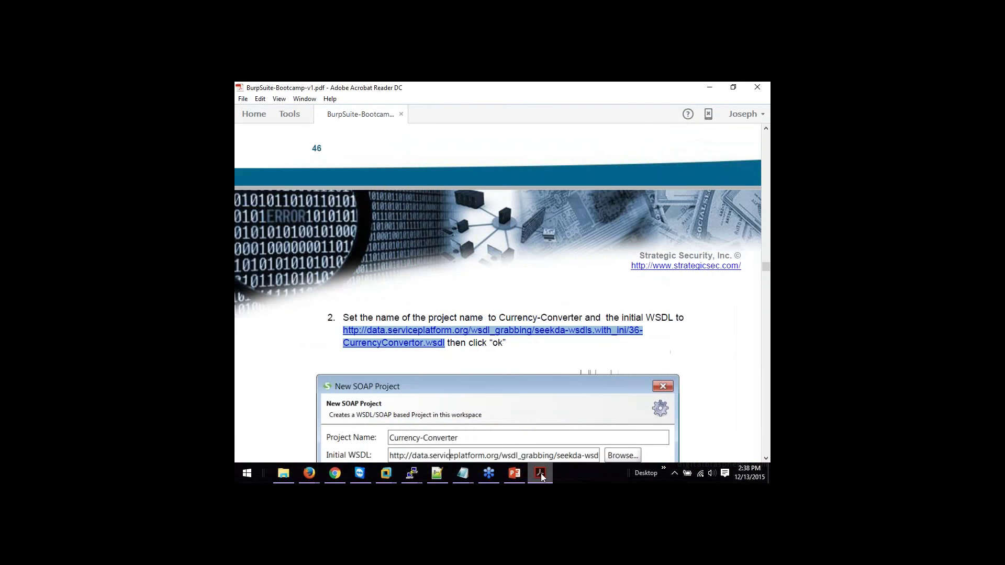
{"action": "left_click", "coordinate": [541, 474]}
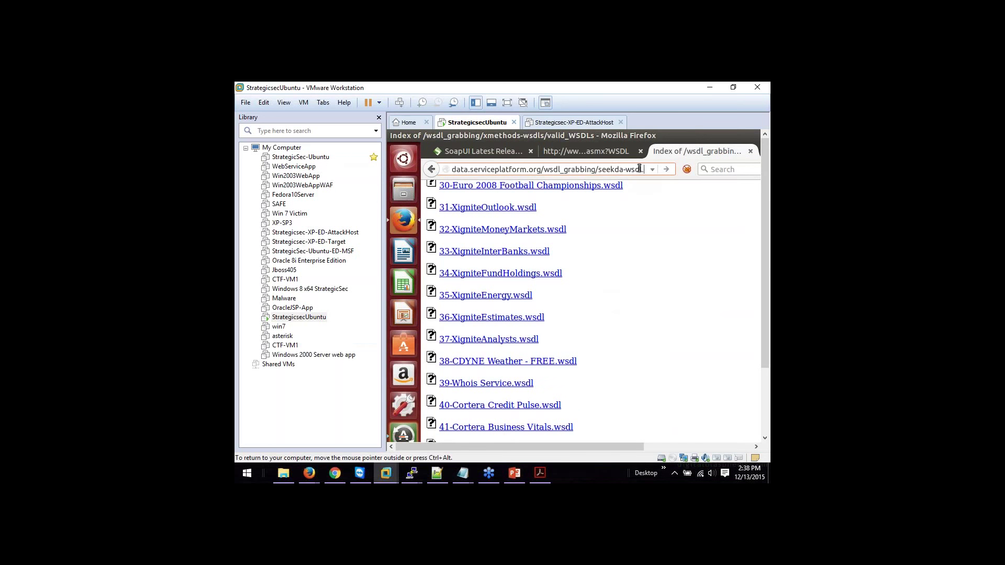
Step: Continue the seekda-wsdls.with path, fixing a stray character against the PDF
{"action": "type", "text": "s"}
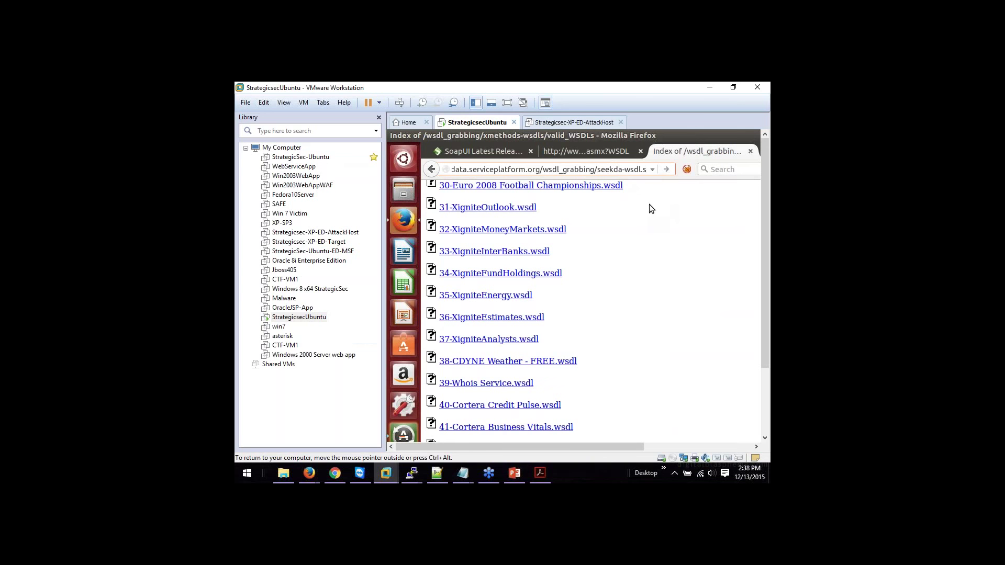
{"action": "left_click", "coordinate": [545, 473]}
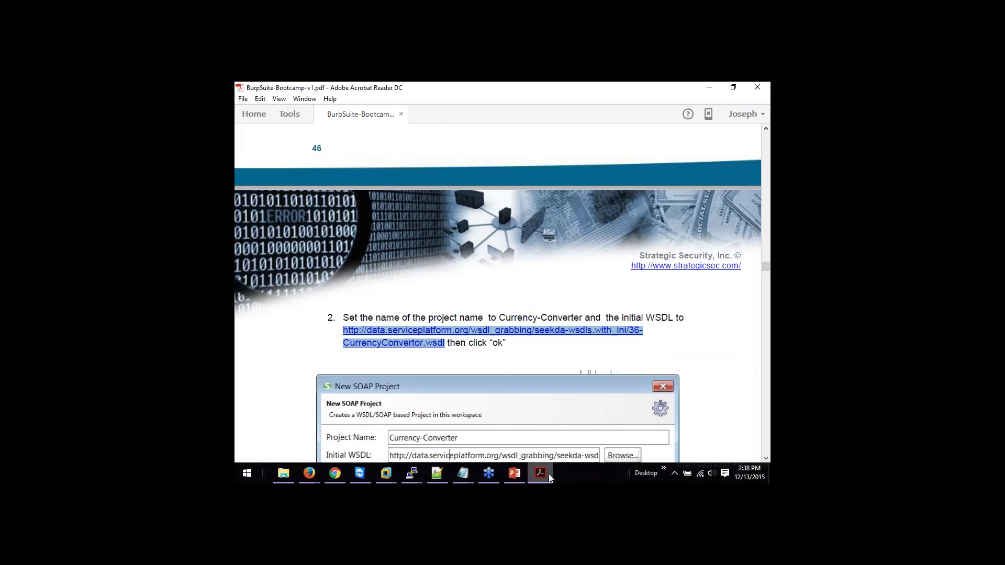
{"action": "left_click", "coordinate": [548, 473]}
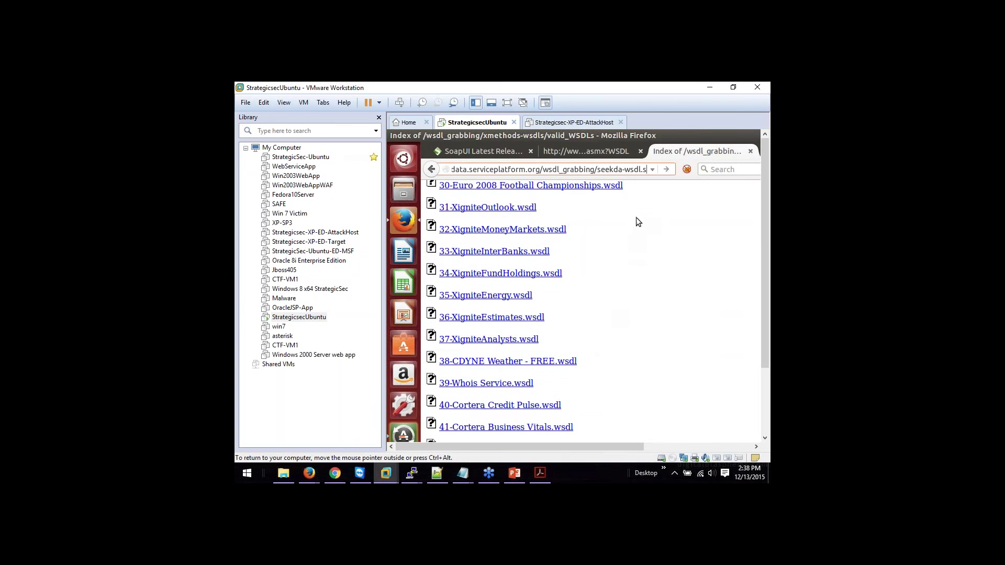
{"action": "key", "text": "BackSpace"}
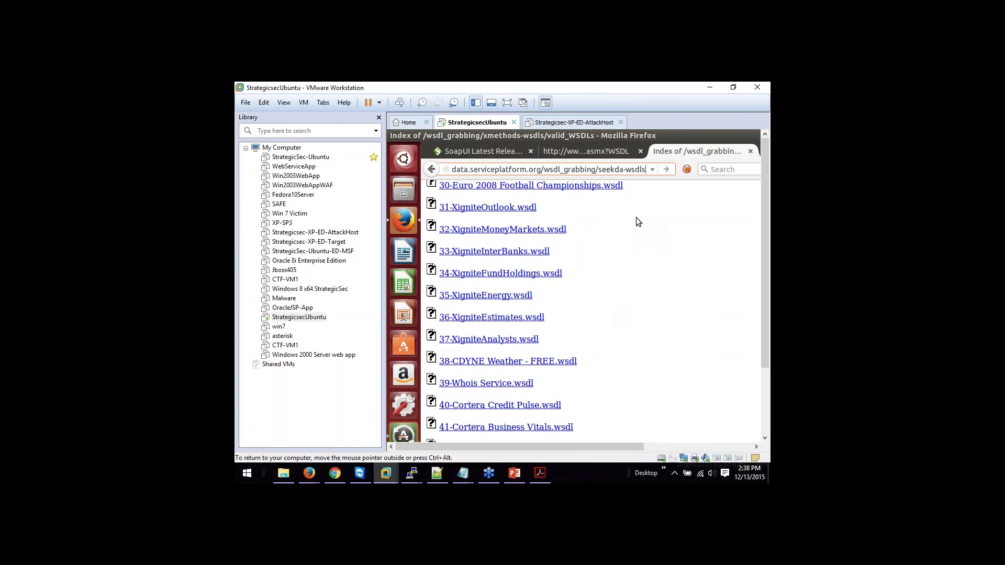
{"action": "type", "text": "_"}
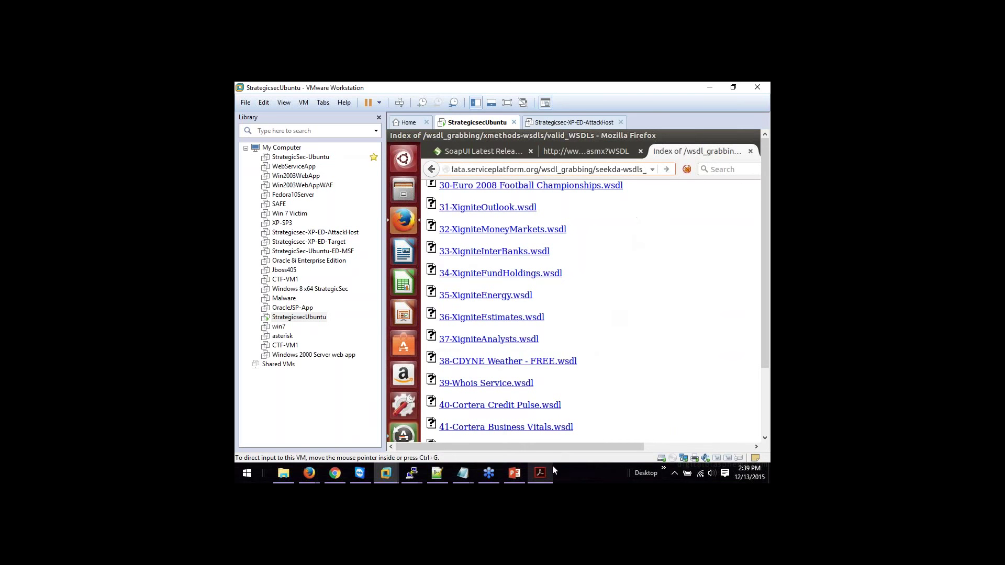
{"action": "left_click", "coordinate": [540, 474]}
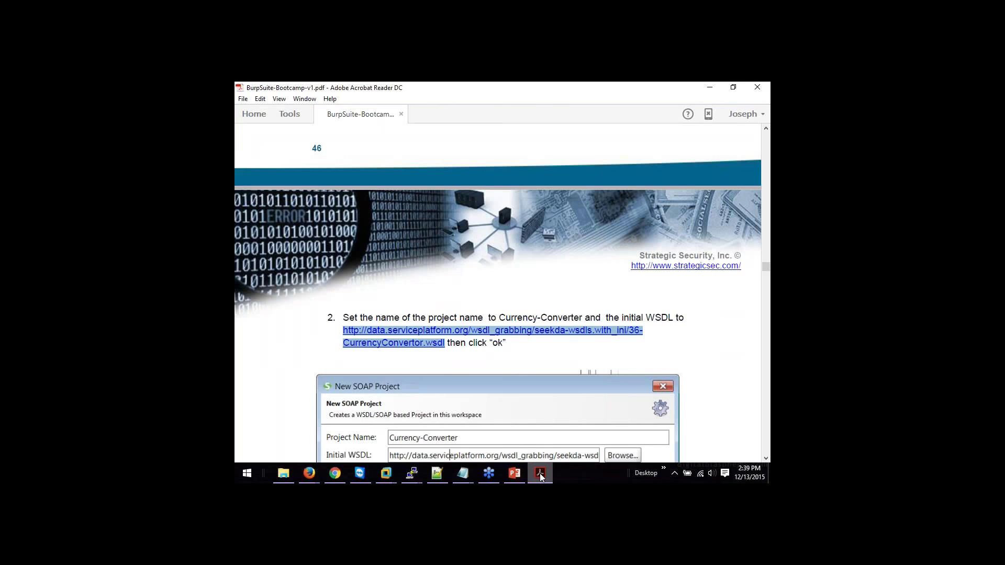
{"action": "left_click", "coordinate": [540, 473]}
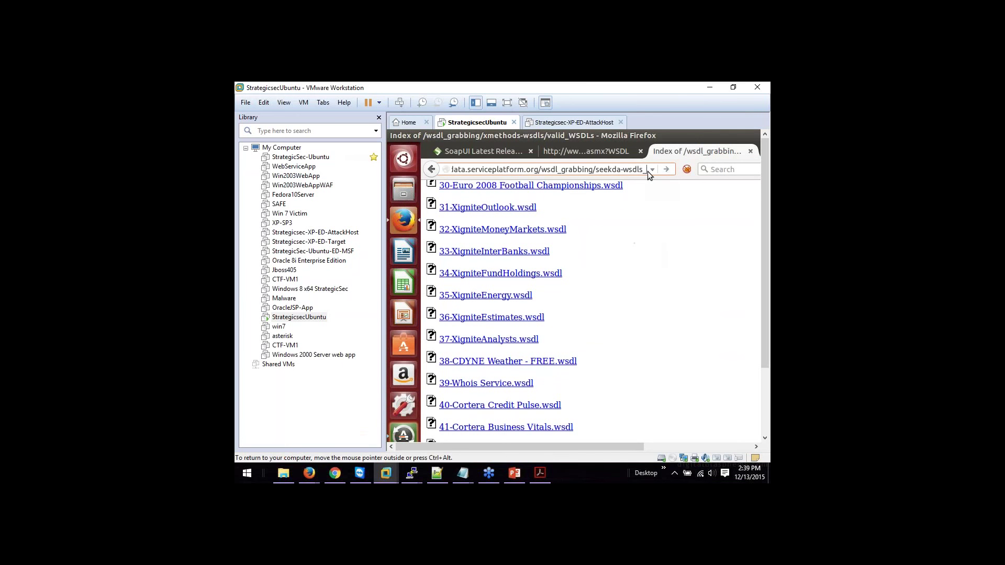
{"action": "type", "text": "with"}
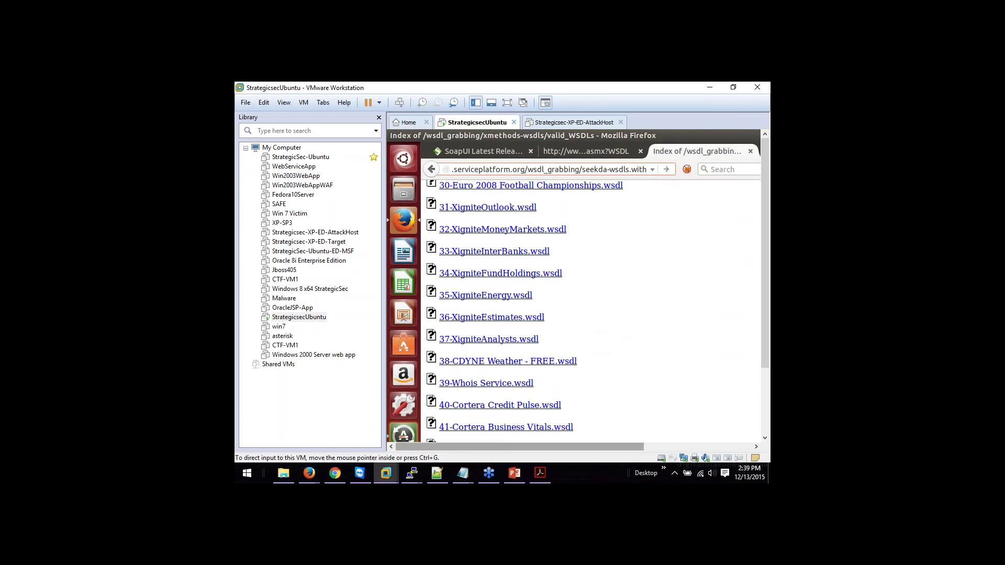
{"action": "left_click", "coordinate": [541, 474]}
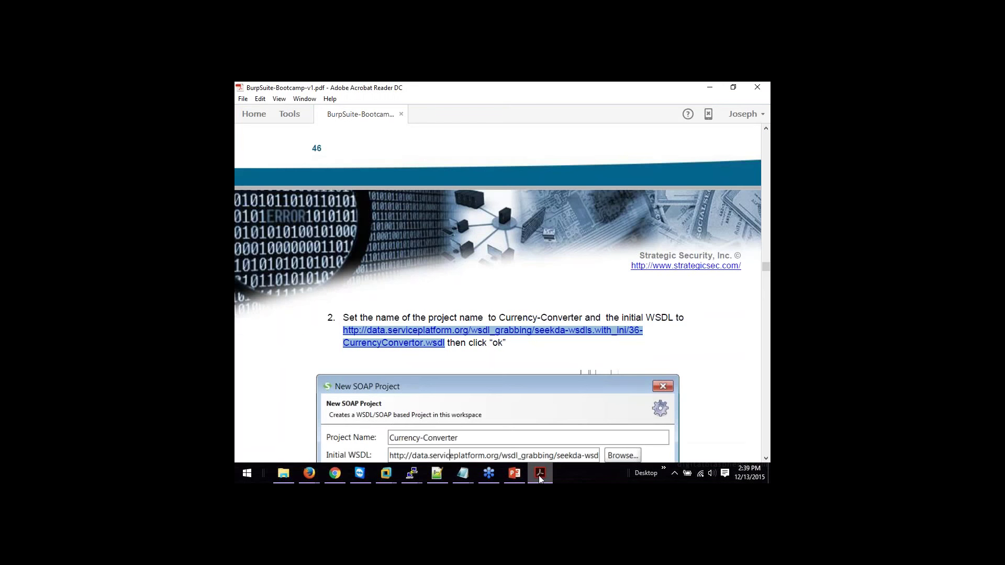
{"action": "left_click", "coordinate": [540, 473]}
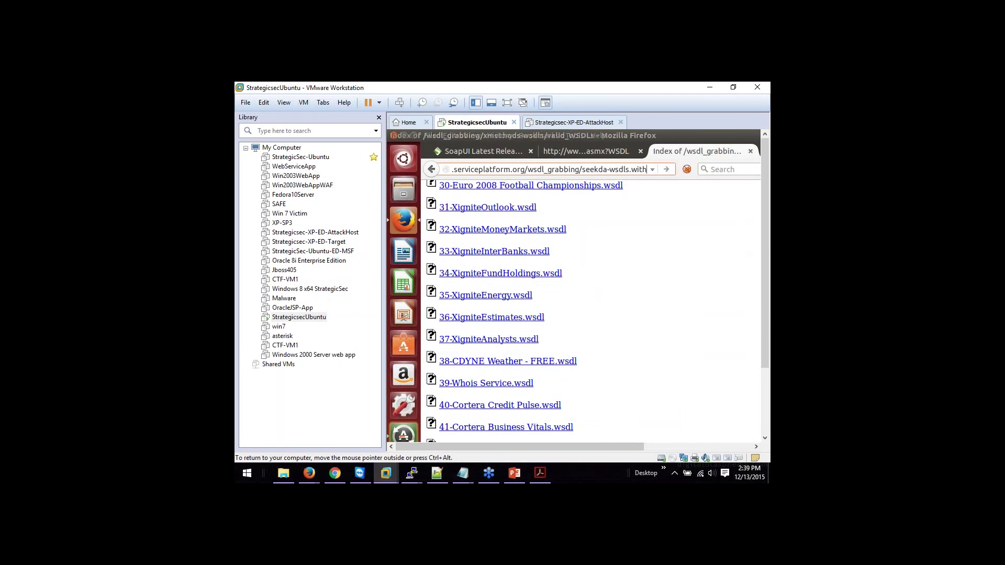
Step: Finish the address as with_ini/36-CurrencyConverter.wsdl and load it
{"action": "left_click", "coordinate": [647, 170]}
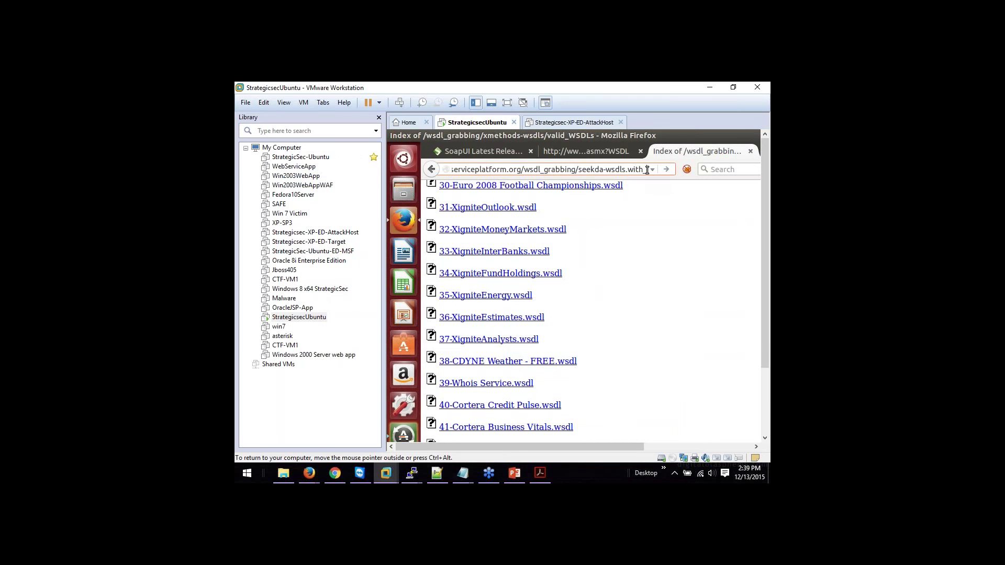
{"action": "type", "text": "ini"}
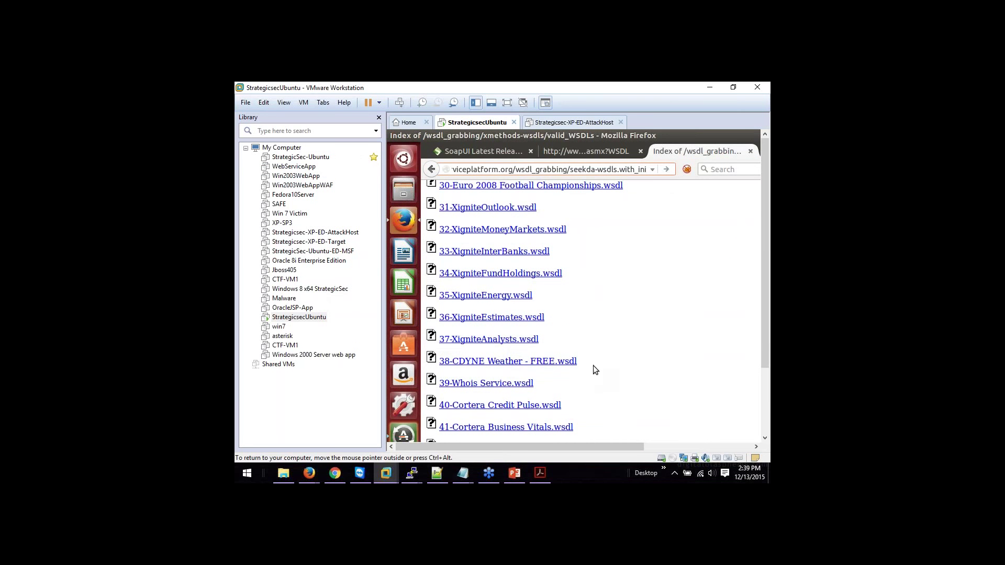
{"action": "left_click", "coordinate": [541, 475]}
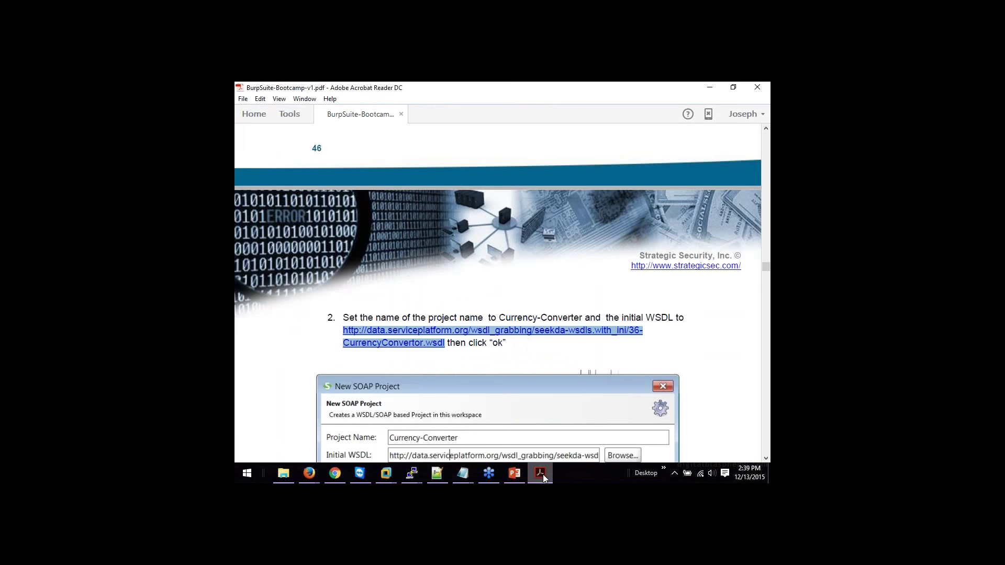
{"action": "left_click", "coordinate": [542, 474]}
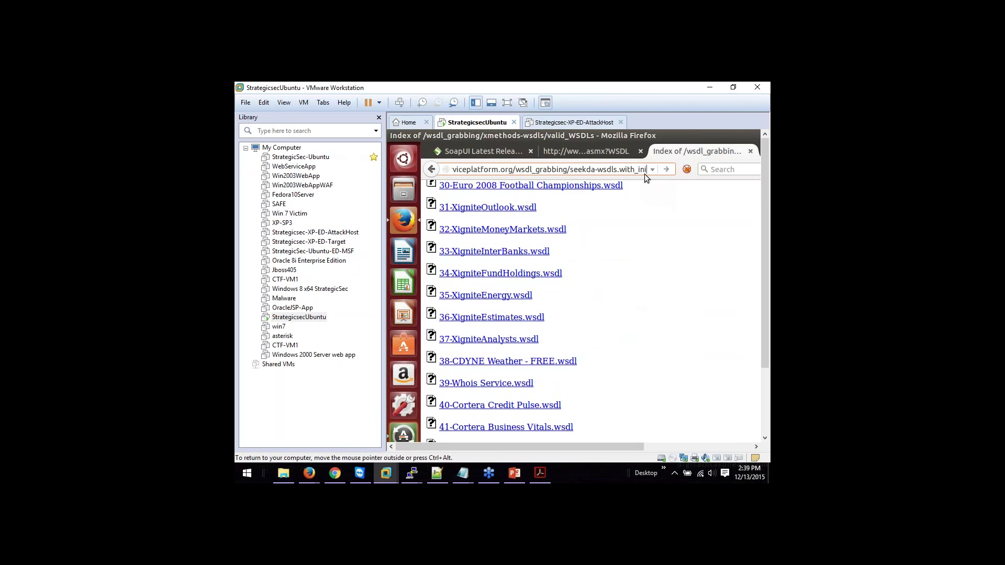
{"action": "type", "text": "/32"}
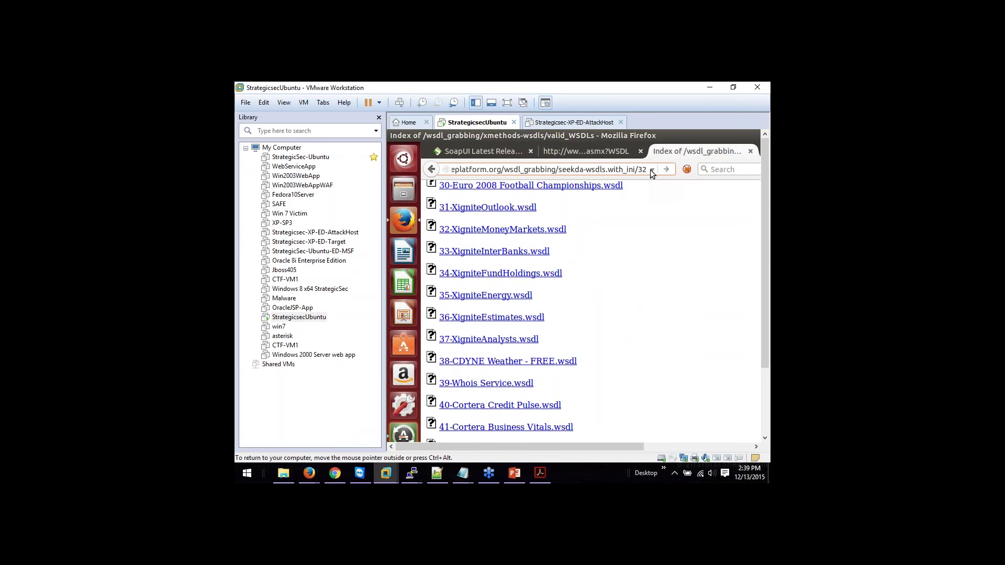
{"action": "key", "text": "BackSpace"}
{"action": "type", "text": "6"}
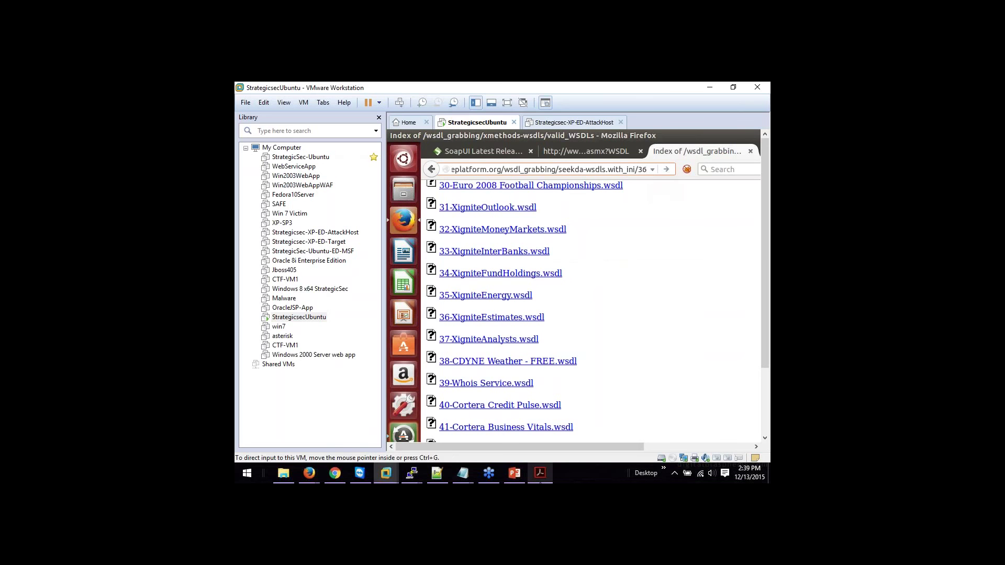
{"action": "left_click", "coordinate": [540, 473]}
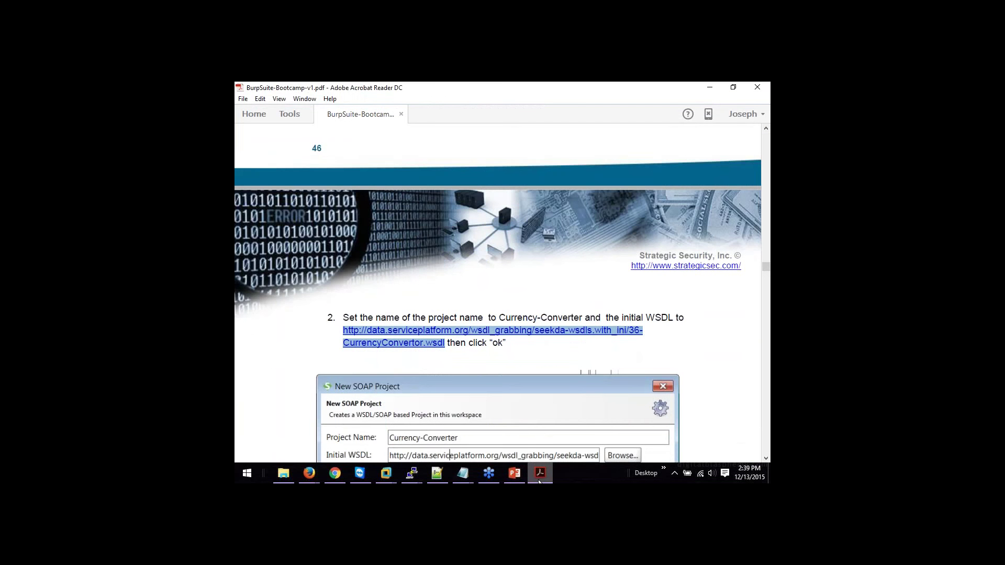
{"action": "left_click", "coordinate": [540, 476]}
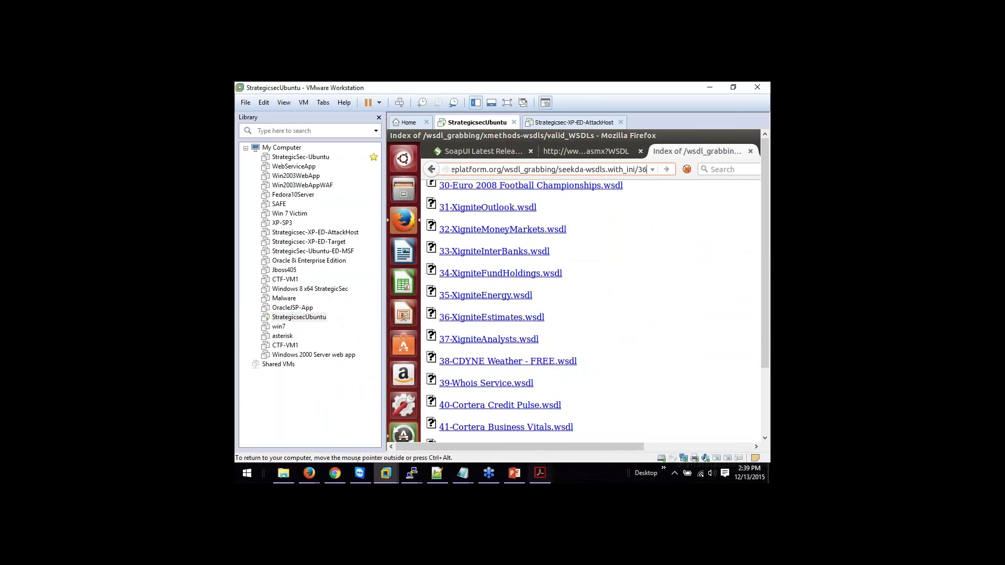
{"action": "type", "text": "-"}
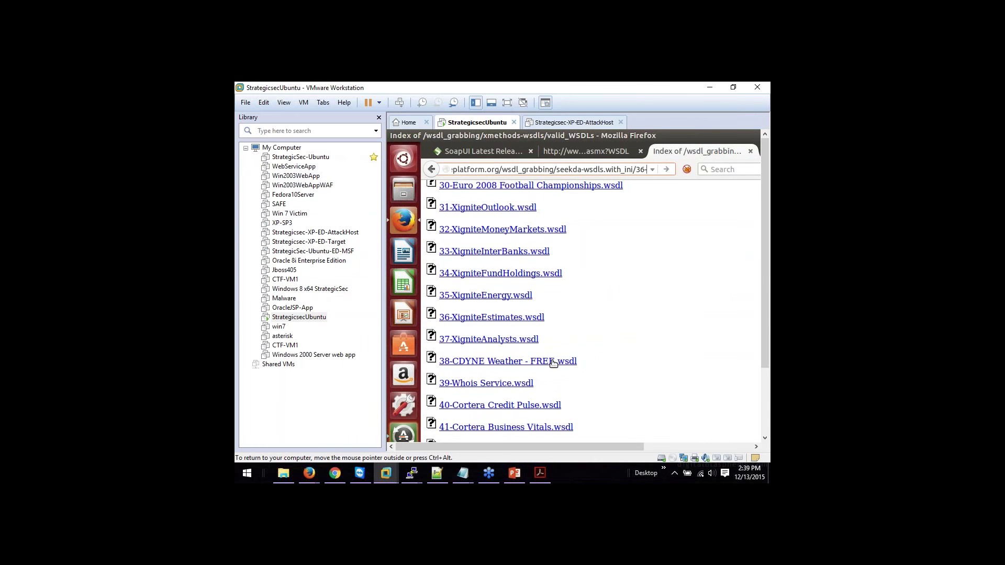
{"action": "type", "text": "Currenc"}
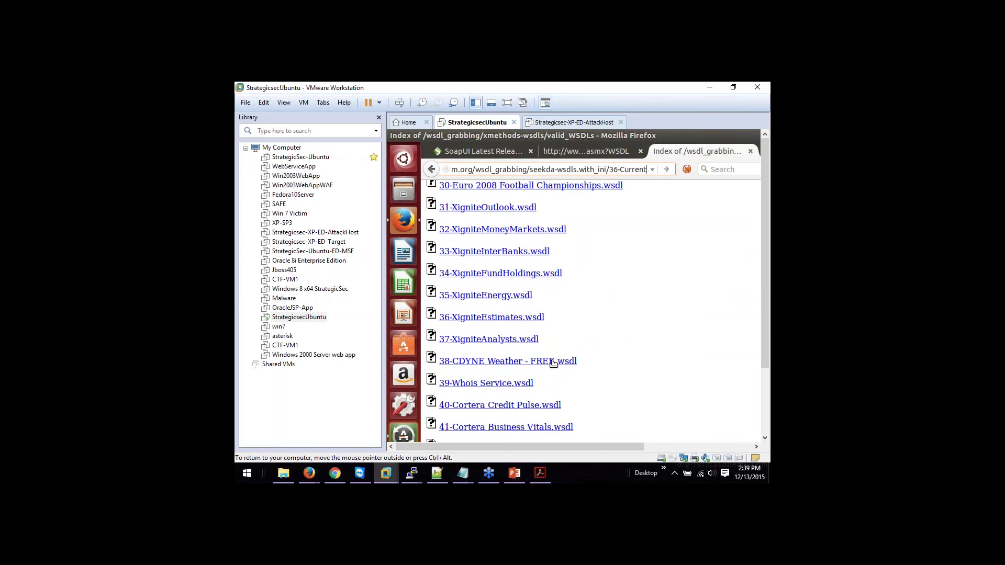
{"action": "type", "text": "yConver"}
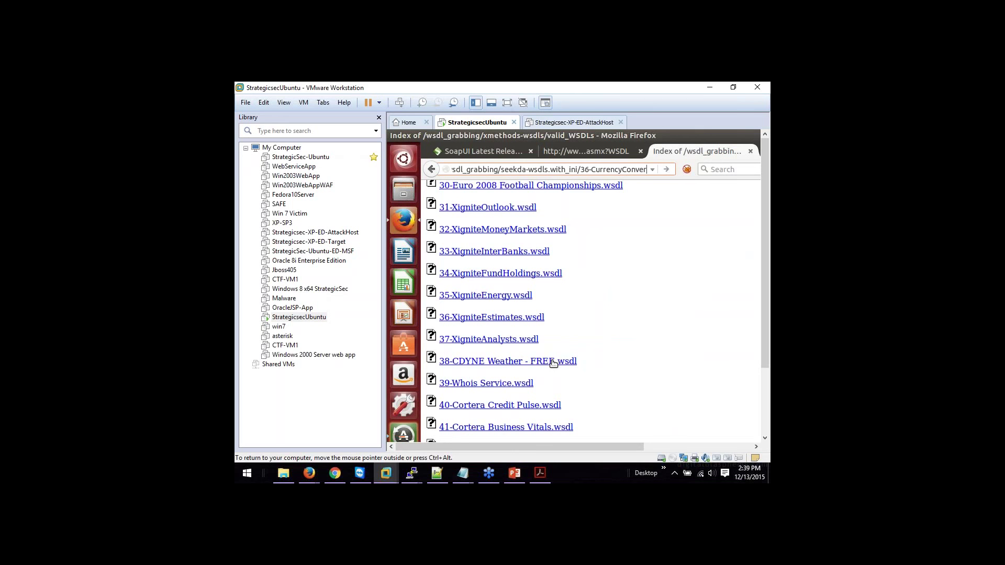
{"action": "type", "text": "ter."}
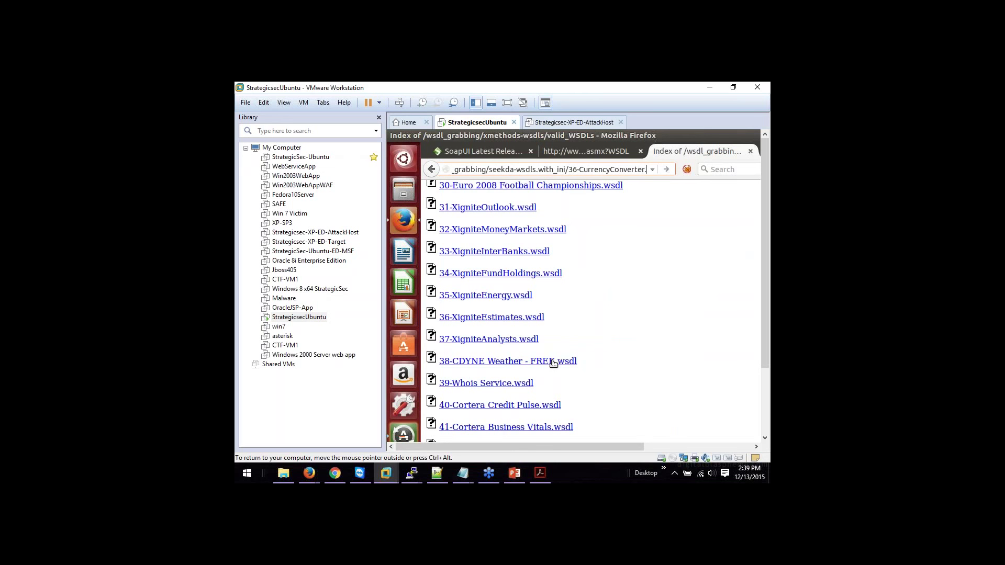
{"action": "type", "text": "wsdl"}
{"action": "key", "text": "Return"}
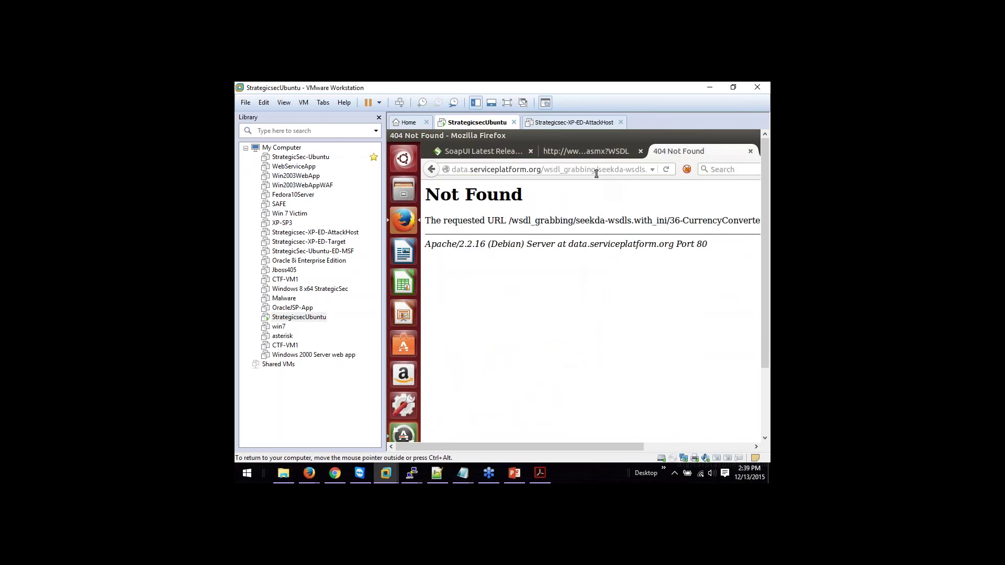
Step: Copy the CurrencyConvertor WSDL link from the lab manual PDF and minimise Acrobat
{"action": "left_click", "coordinate": [539, 473]}
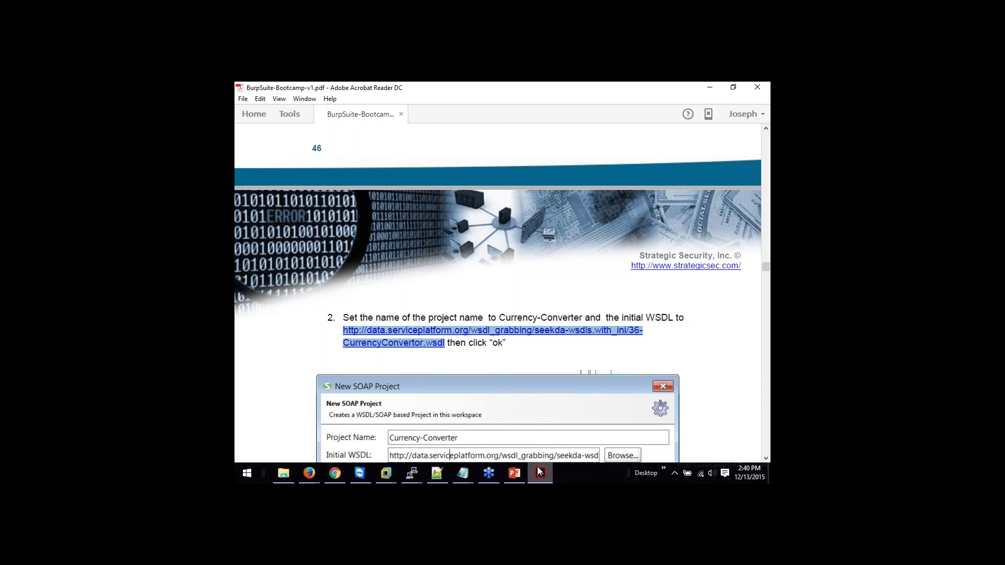
{"action": "right_click", "coordinate": [437, 339]}
{"action": "left_click", "coordinate": [442, 341]}
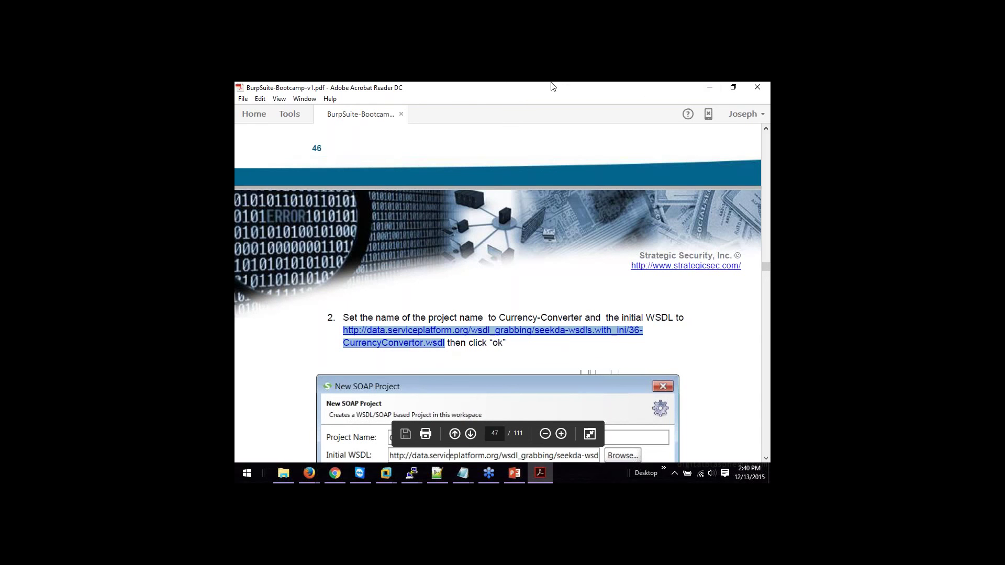
{"action": "left_click", "coordinate": [711, 90]}
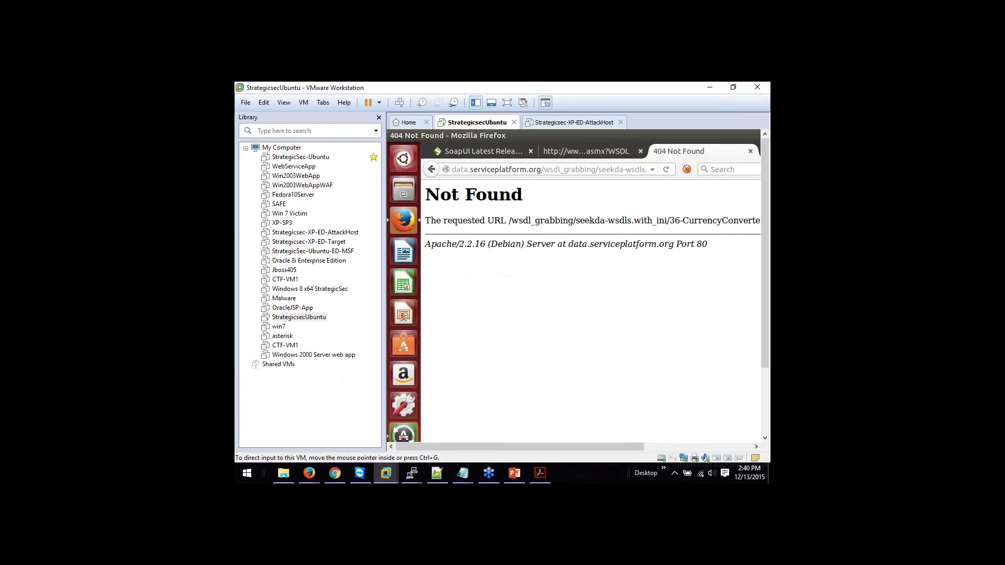
Step: Paste the CurrencyConvertor WSDL URL under the Burp Suite Bootcamp paste's header and submit the edit
{"action": "mouse_move", "coordinate": [318, 480]}
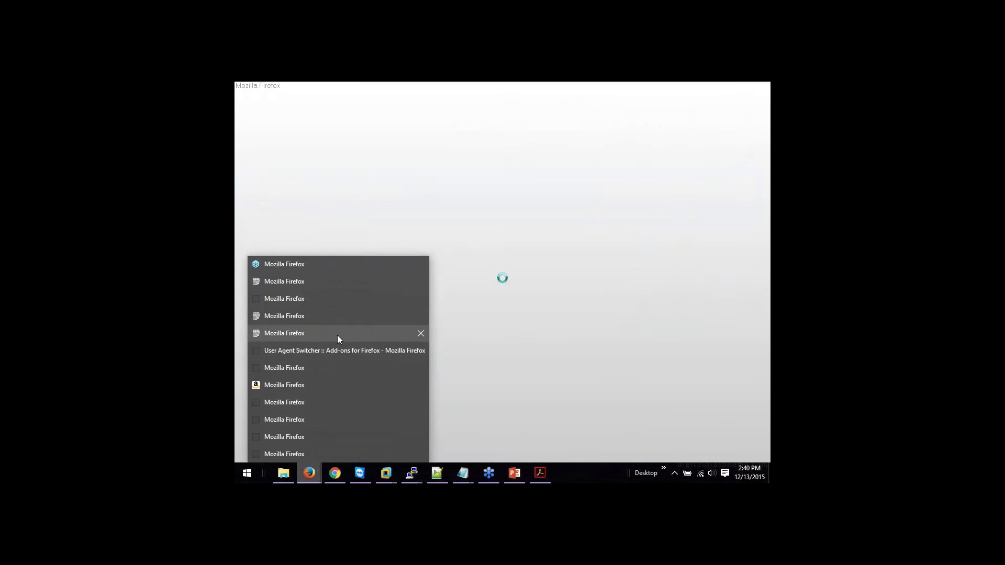
{"action": "left_click", "coordinate": [337, 310]}
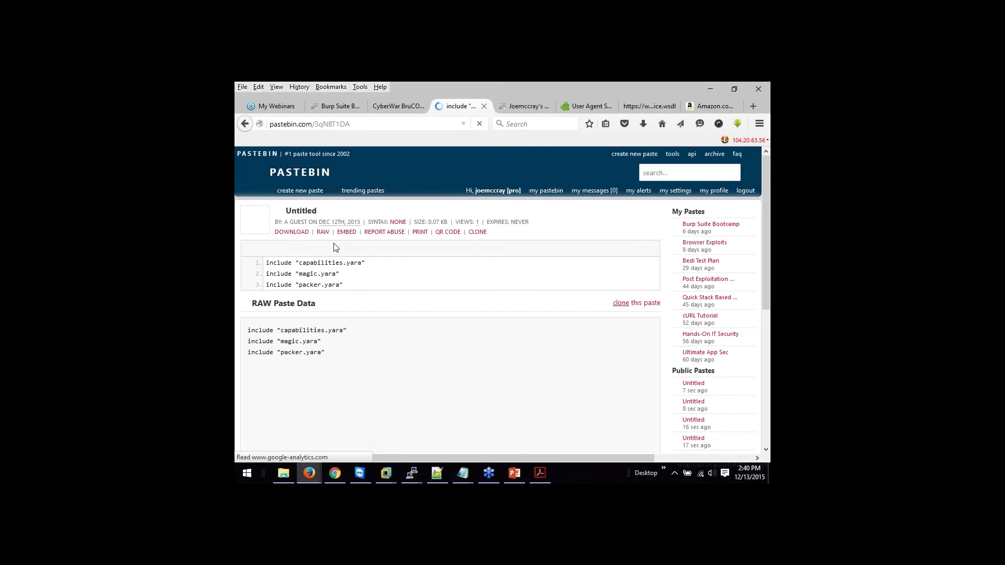
{"action": "left_click", "coordinate": [328, 110]}
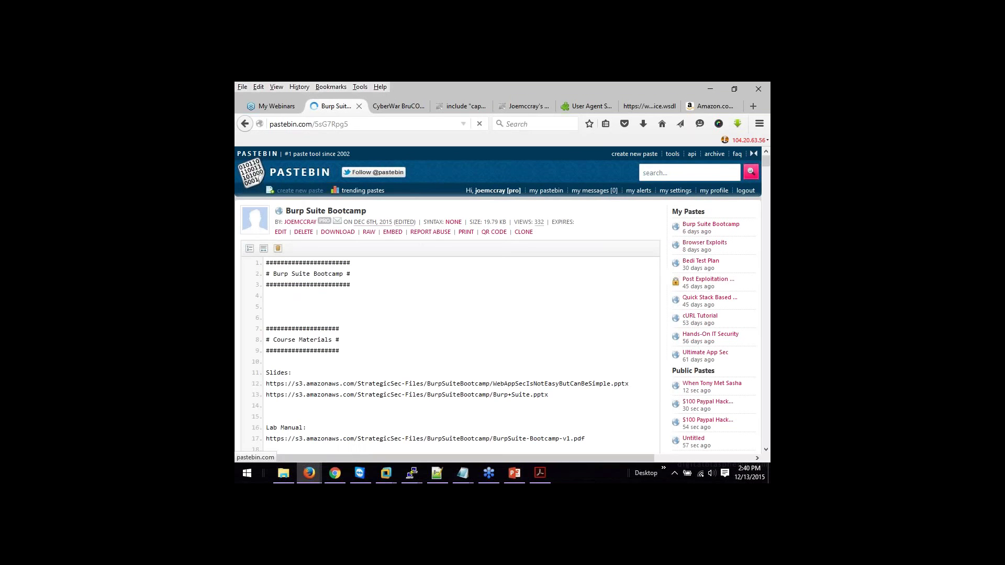
{"action": "left_click", "coordinate": [284, 234]}
{"action": "scroll", "coordinate": [450, 340], "scroll_direction": "down", "scroll_amount": 4}
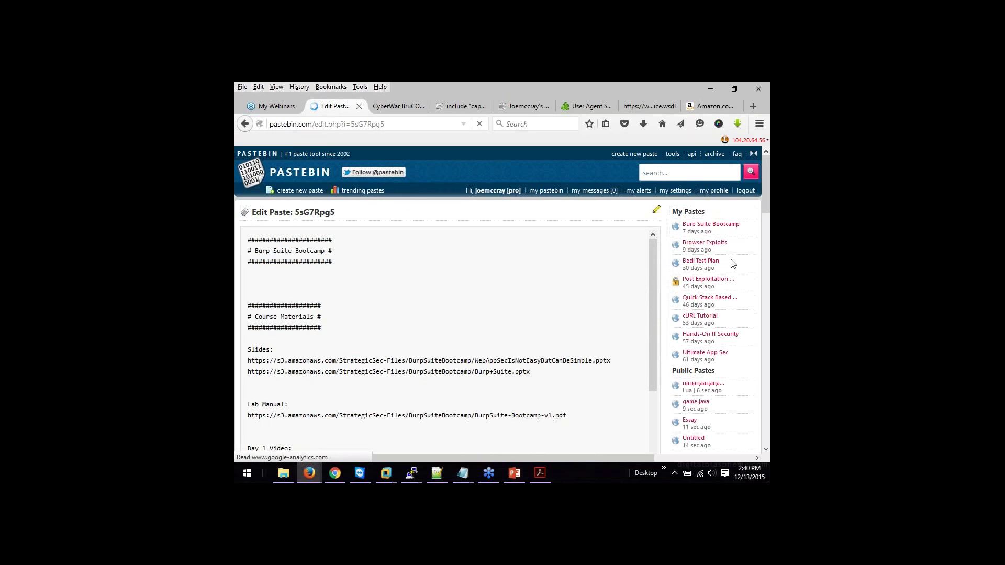
{"action": "left_click", "coordinate": [361, 271]}
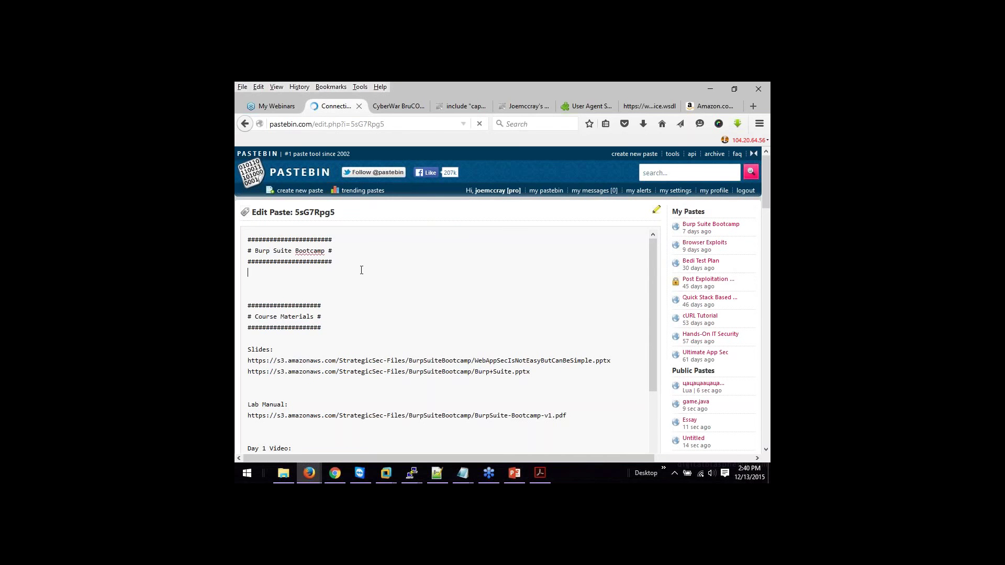
{"action": "key", "text": "ctrl+v"}
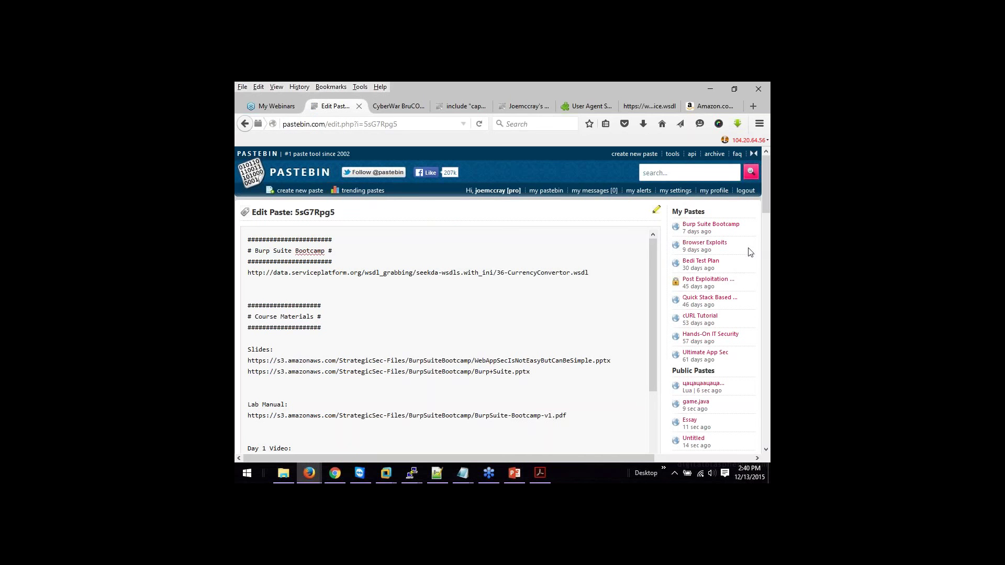
{"action": "scroll", "coordinate": [663, 252], "scroll_direction": "down", "scroll_amount": 15}
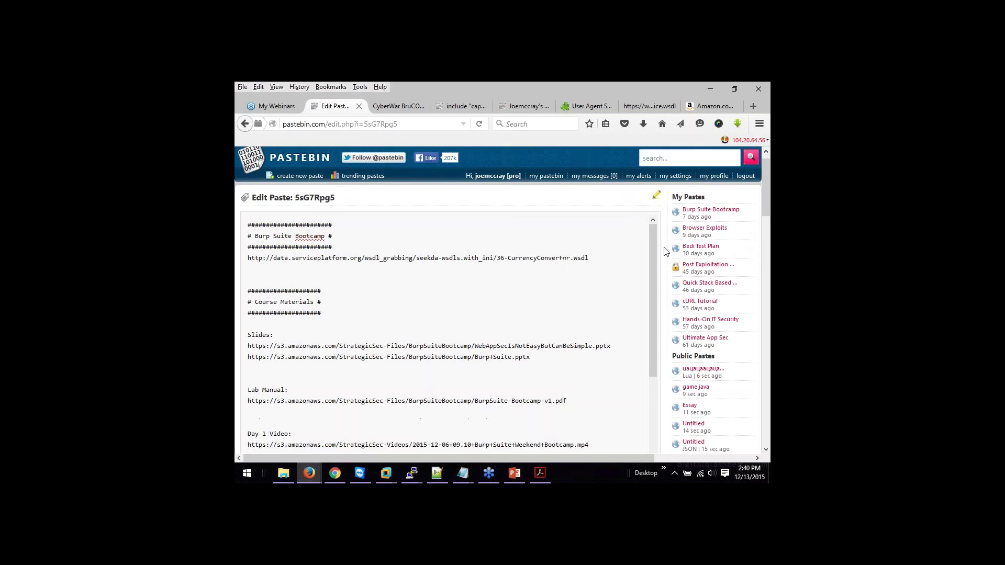
{"action": "scroll", "coordinate": [664, 252], "scroll_direction": "down", "scroll_amount": 3}
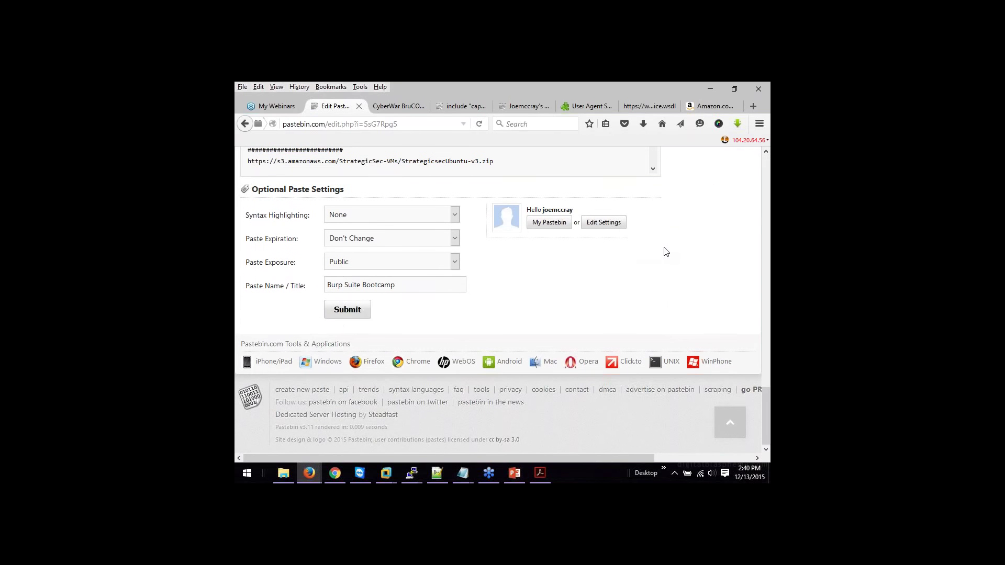
{"action": "left_click", "coordinate": [346, 310]}
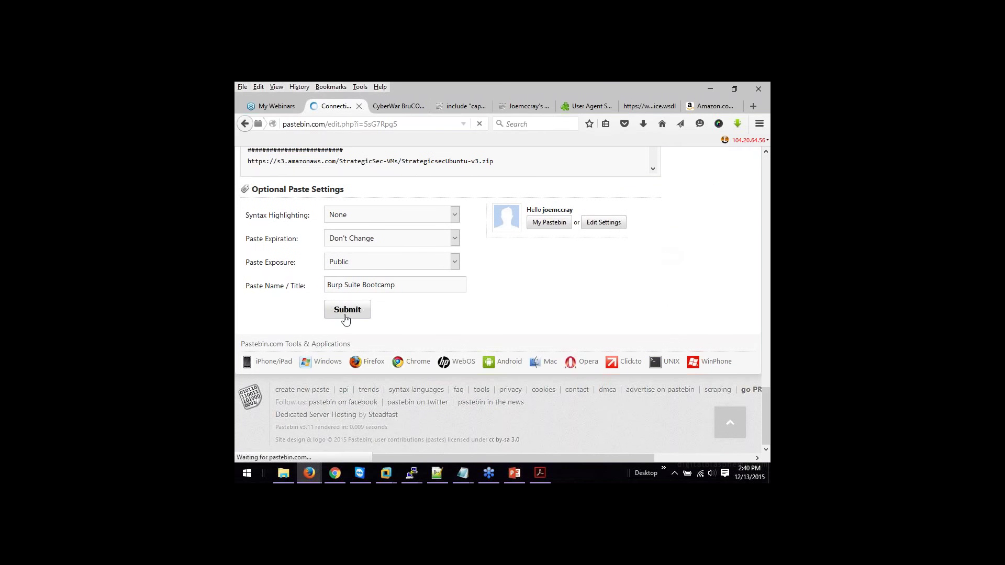
Step: In the Ubuntu VM's Firefox, open the Burp Suite Bootcamp paste from the author's pastebin profile
{"action": "mouse_move", "coordinate": [386, 478]}
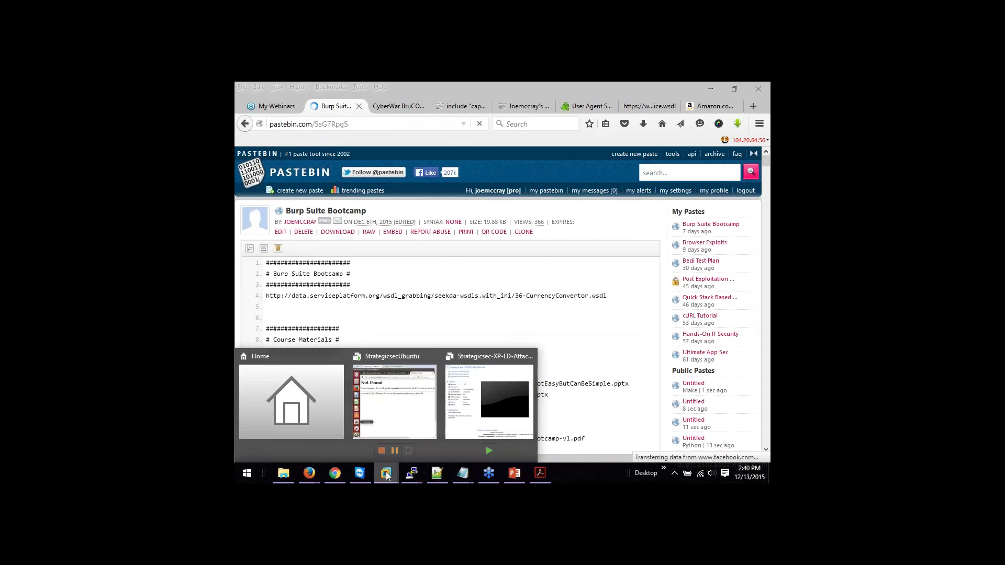
{"action": "left_click", "coordinate": [397, 448]}
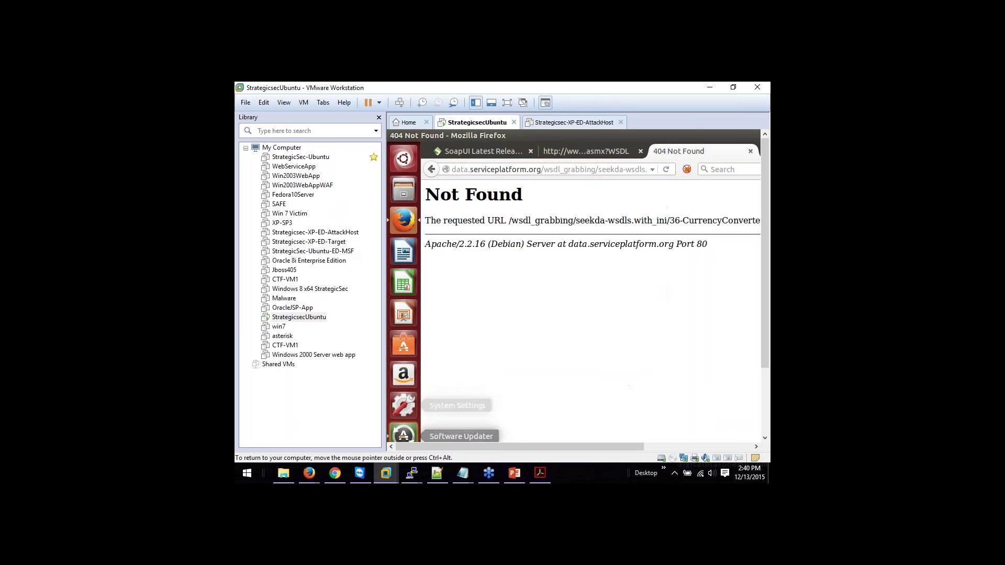
{"action": "left_click", "coordinate": [477, 166]}
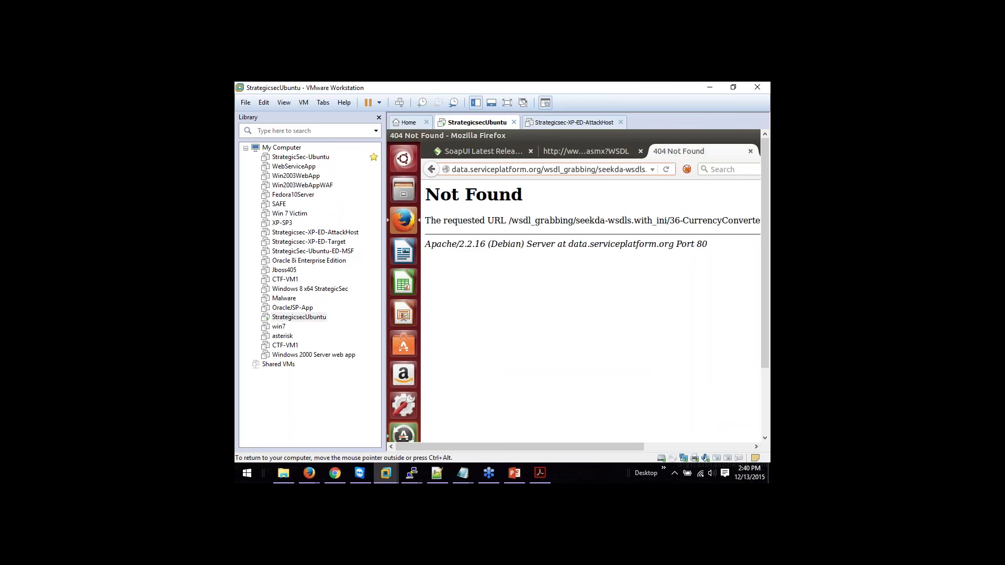
{"action": "left_click", "coordinate": [478, 170]}
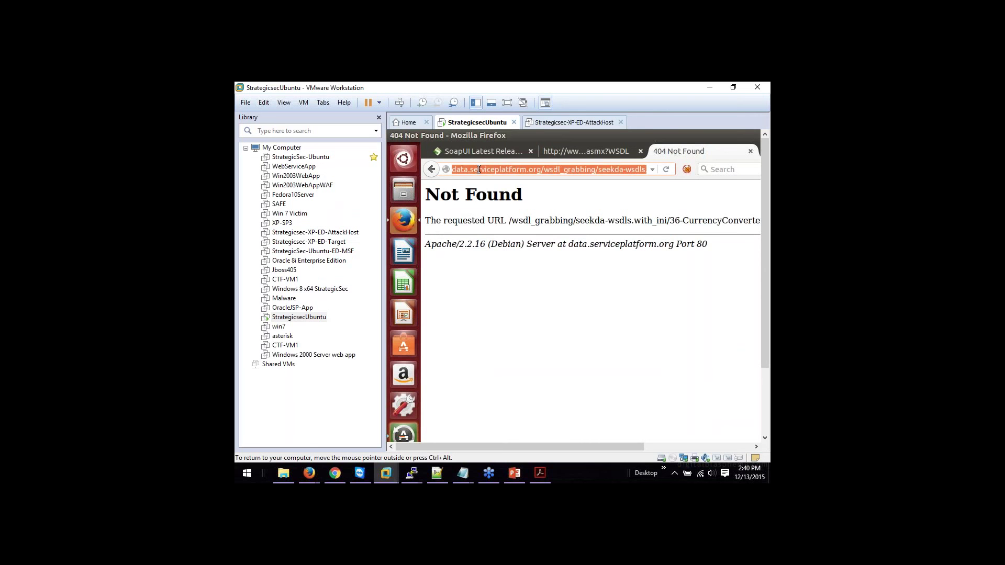
{"action": "type", "text": "past"}
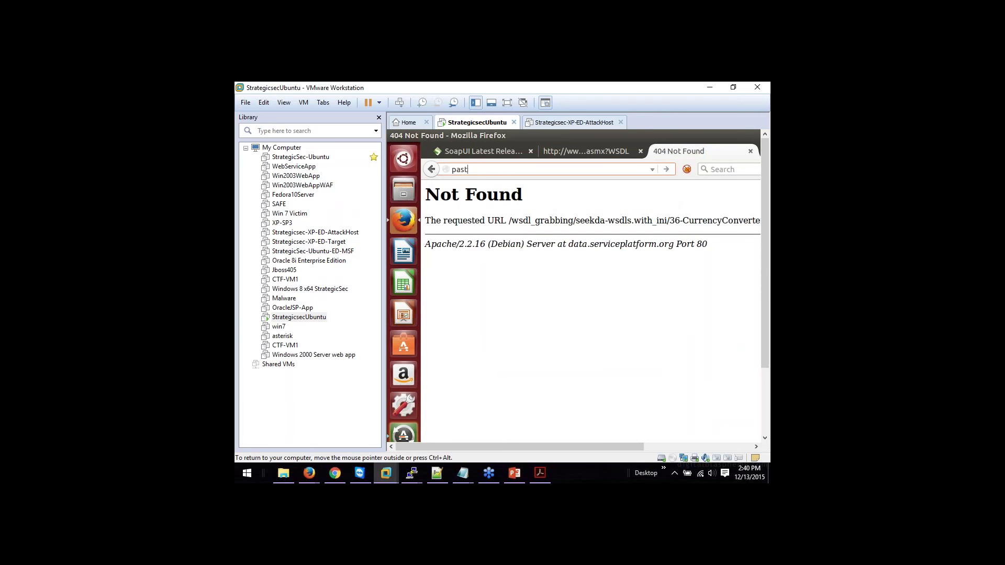
{"action": "type", "text": "ebin.com/u/joemccray"}
{"action": "key", "text": "Return"}
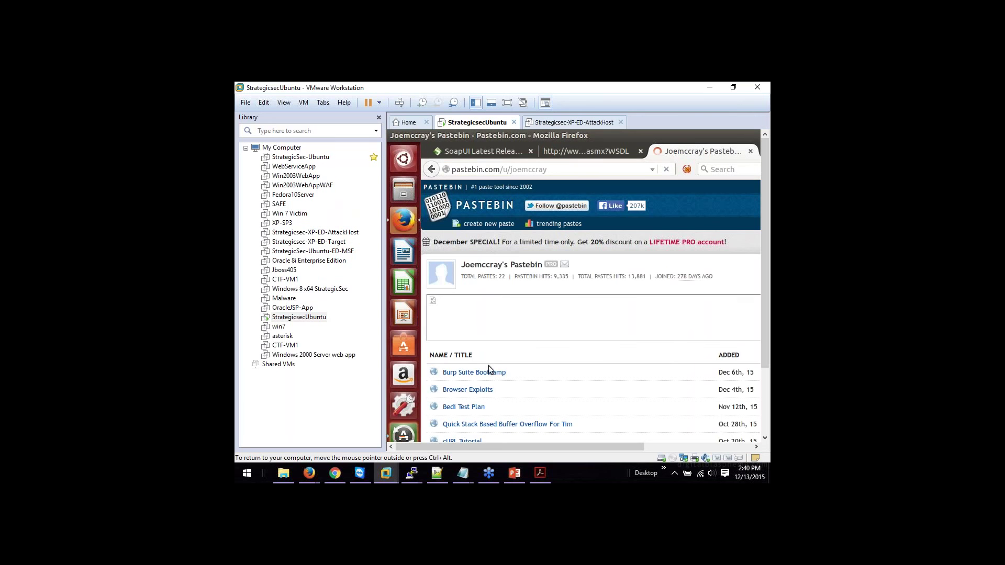
{"action": "left_click", "coordinate": [491, 374]}
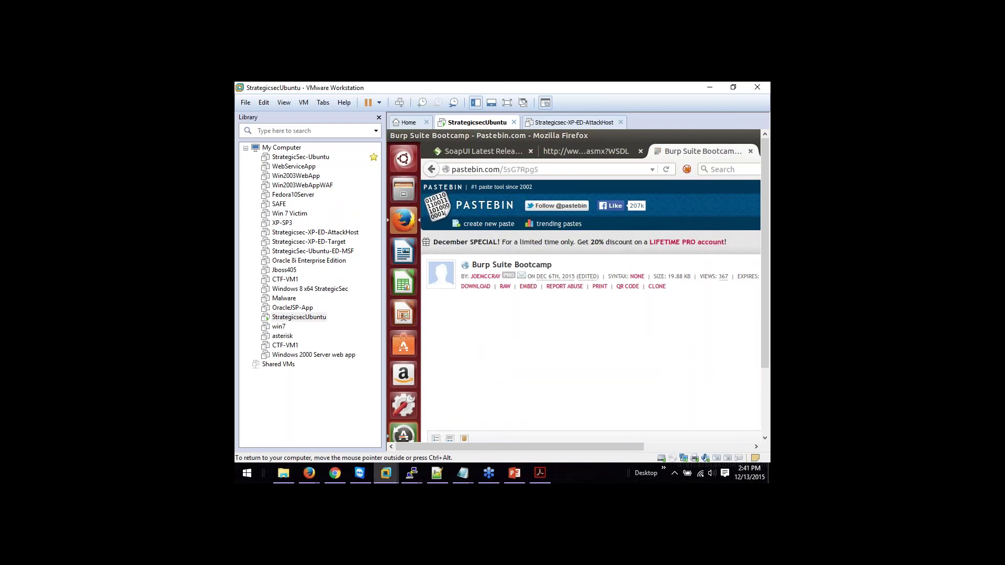
Step: In full screen, open the paste's WSDL URL in a new tab, close the paste, and bring SoapUI forward
{"action": "left_click", "coordinate": [507, 103]}
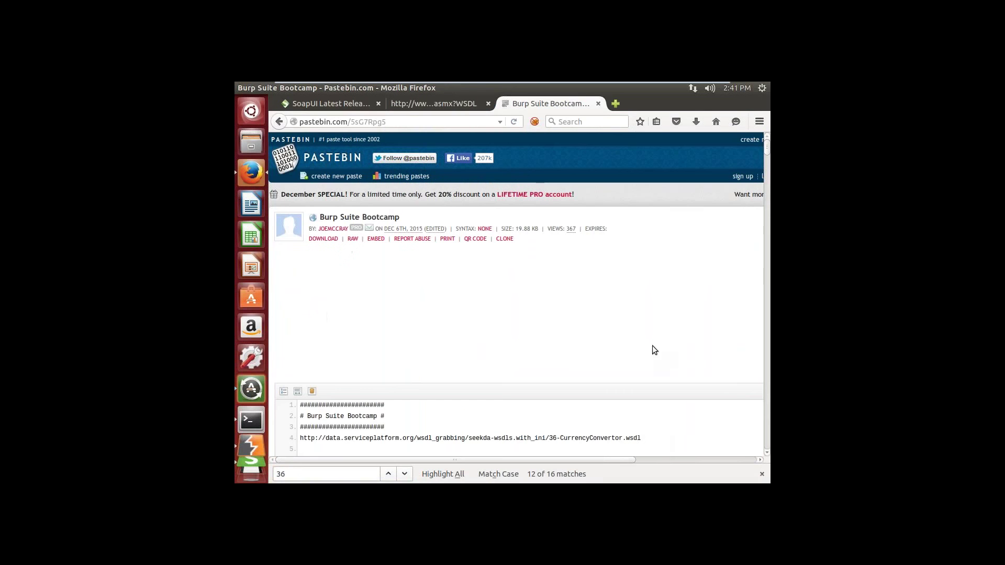
{"action": "left_click_drag", "start_coordinate": [642, 438], "coordinate": [300, 439]}
{"action": "right_click", "coordinate": [301, 439]}
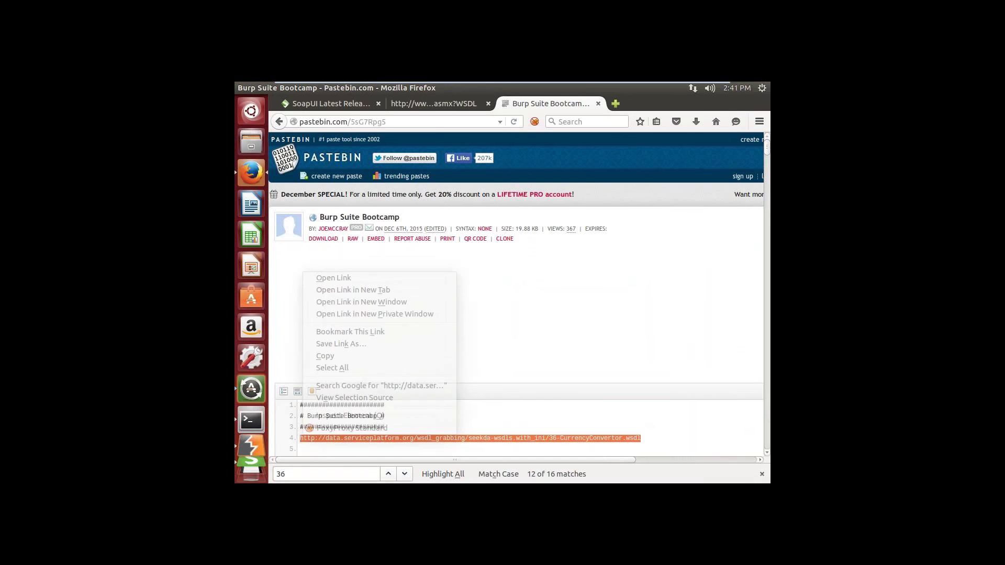
{"action": "left_click", "coordinate": [345, 291]}
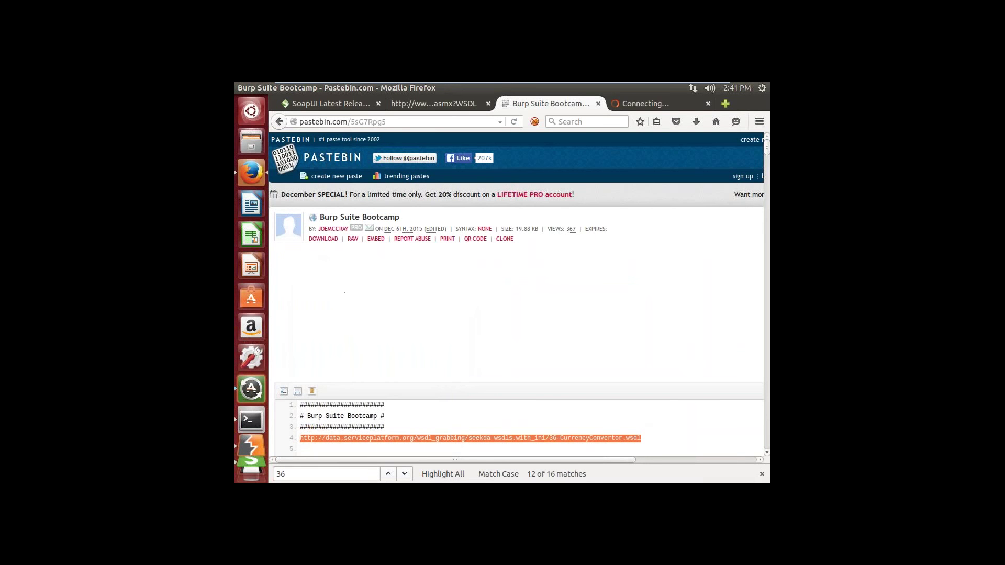
{"action": "left_click", "coordinate": [598, 104]}
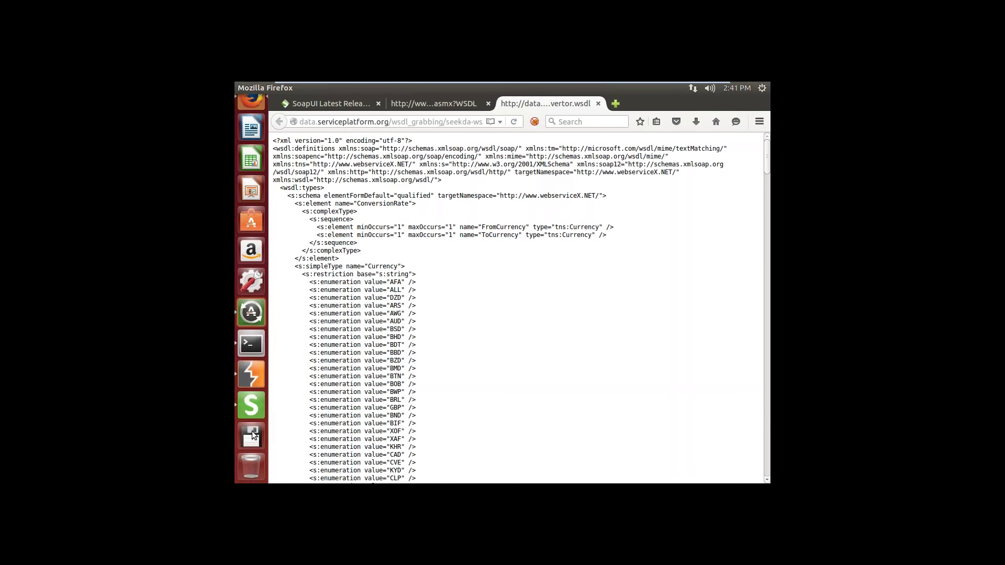
{"action": "left_click", "coordinate": [252, 413]}
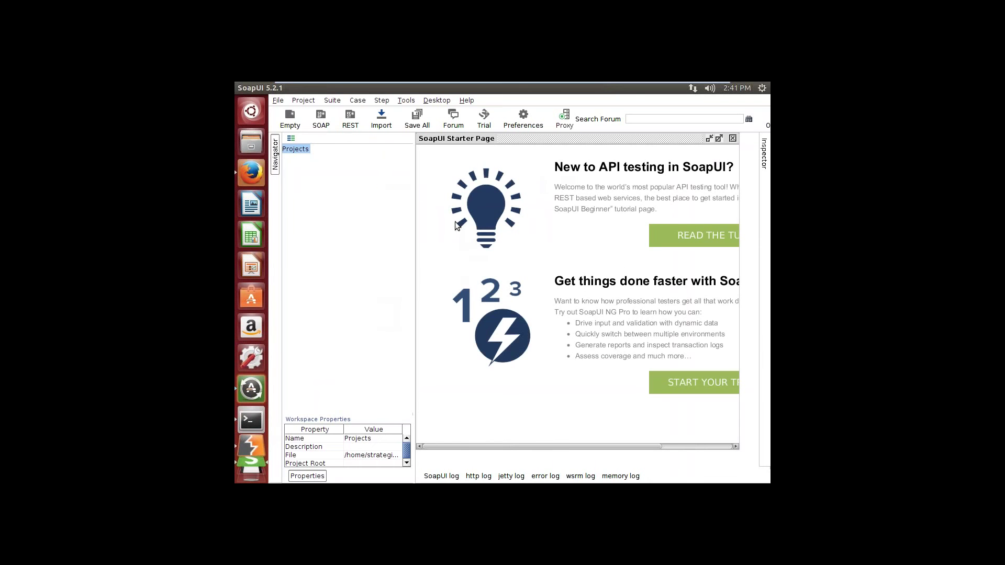
Step: Start a new SOAP project and copy the WSDL address from Firefox
{"action": "left_click", "coordinate": [277, 101]}
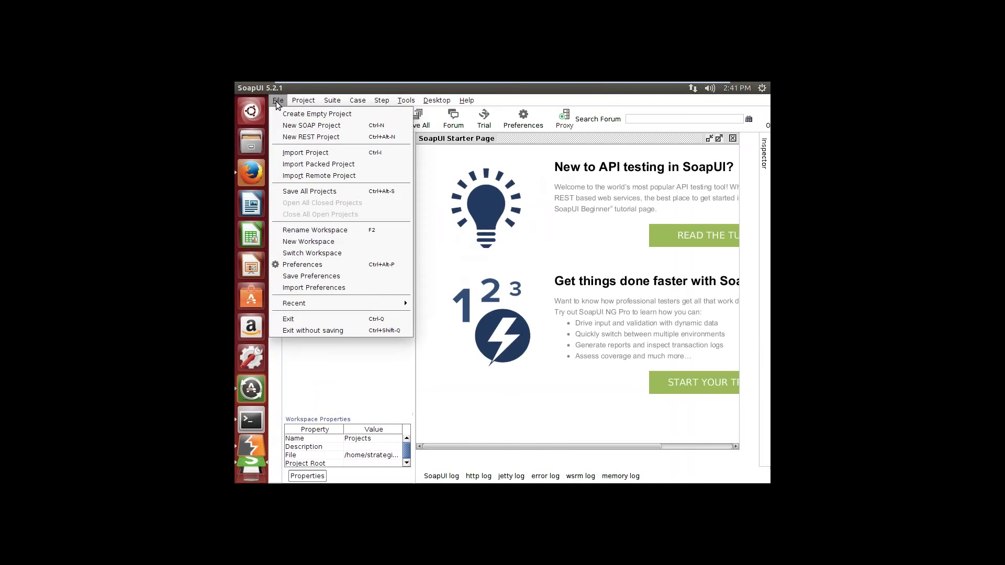
{"action": "left_click", "coordinate": [291, 126]}
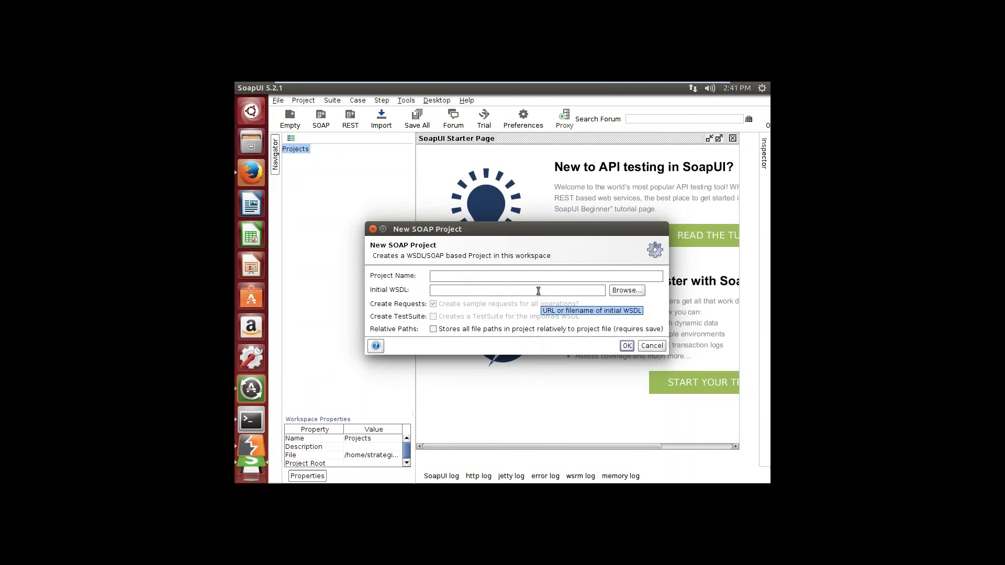
{"action": "left_click", "coordinate": [537, 290]}
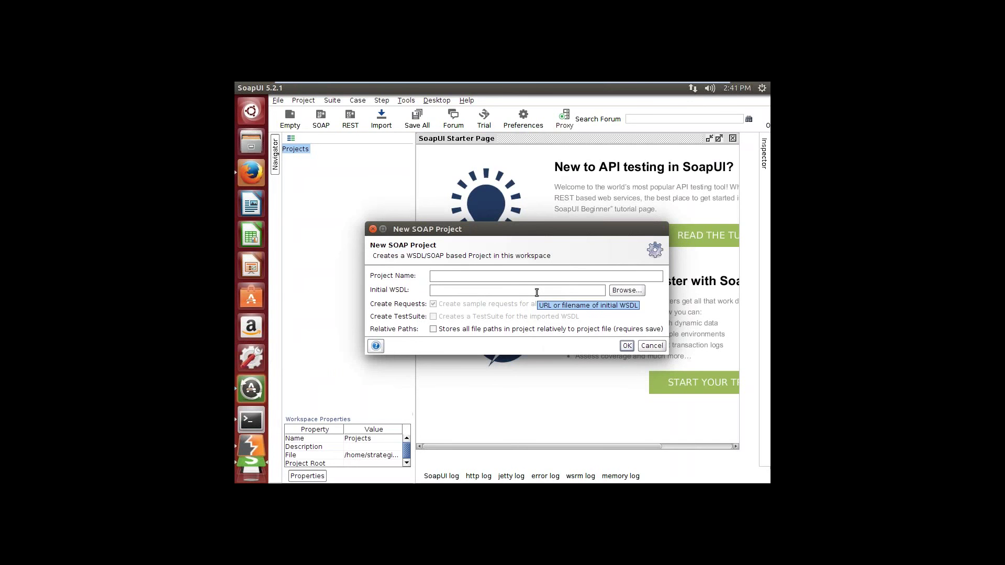
{"action": "left_click", "coordinate": [253, 181]}
{"action": "right_click", "coordinate": [380, 122]}
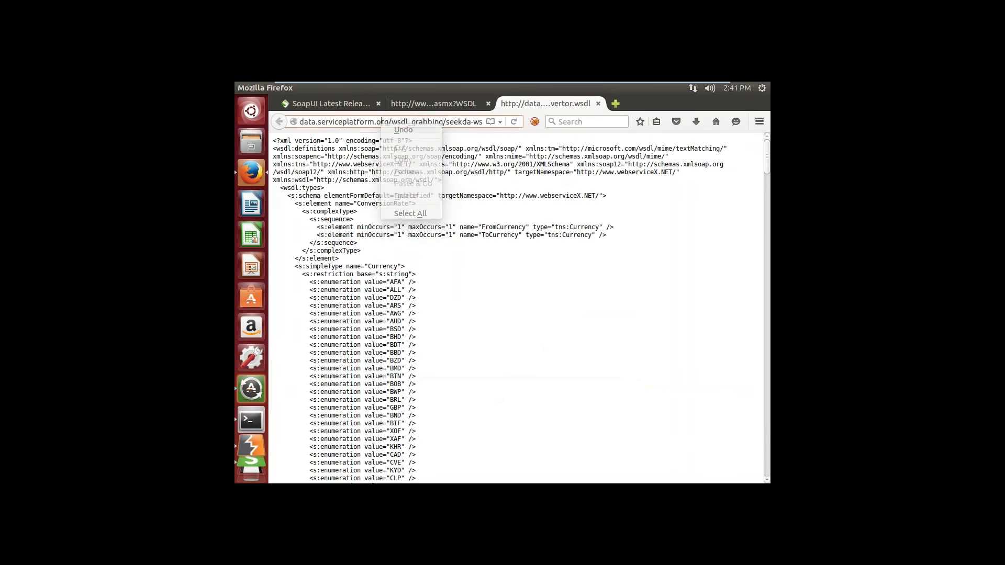
{"action": "left_click", "coordinate": [380, 122]}
{"action": "right_click", "coordinate": [380, 122]}
{"action": "left_click", "coordinate": [389, 161]}
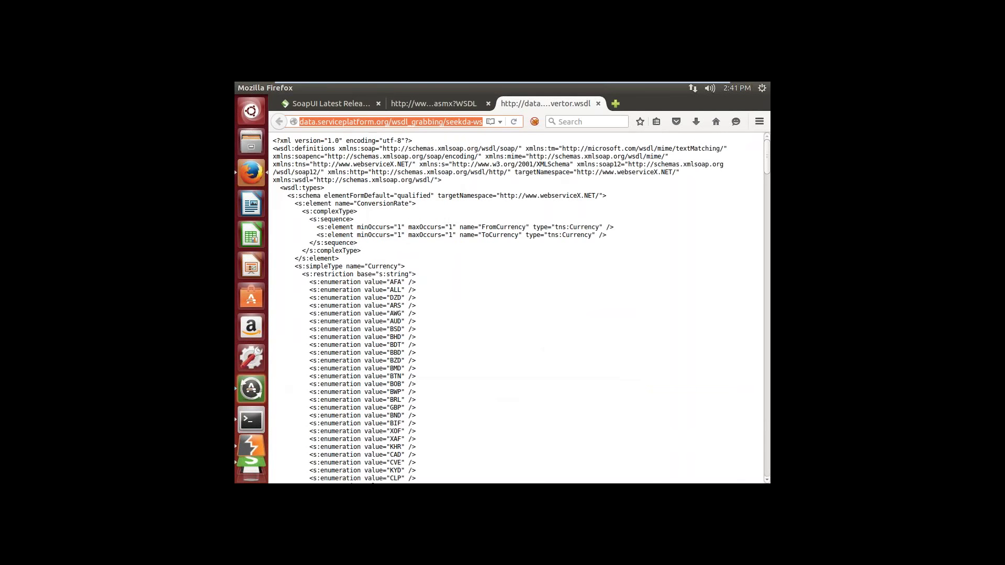
Step: Paste the WSDL address as the project's initial WSDL, then minimise the VM
{"action": "mouse_move", "coordinate": [254, 476]}
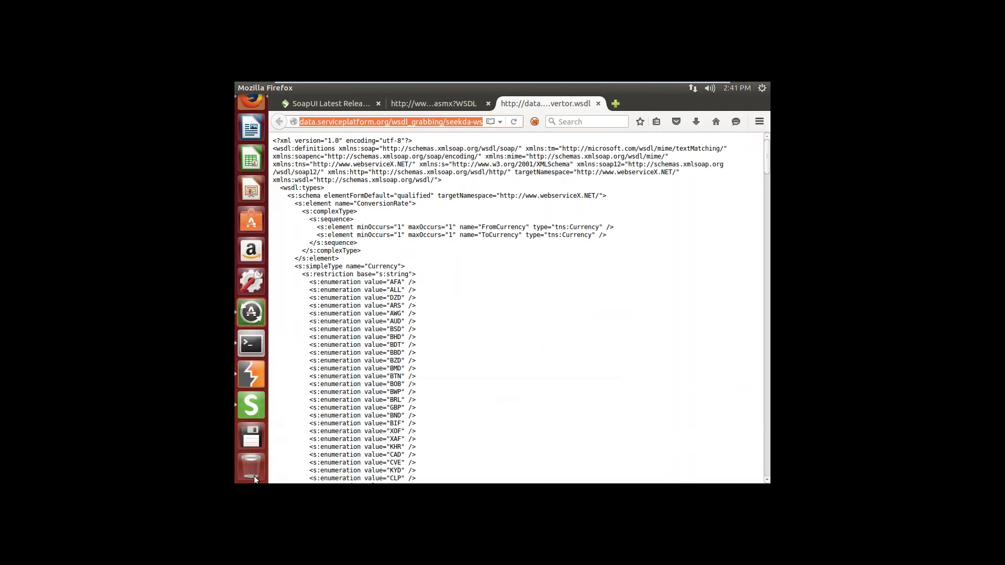
{"action": "left_click", "coordinate": [255, 414]}
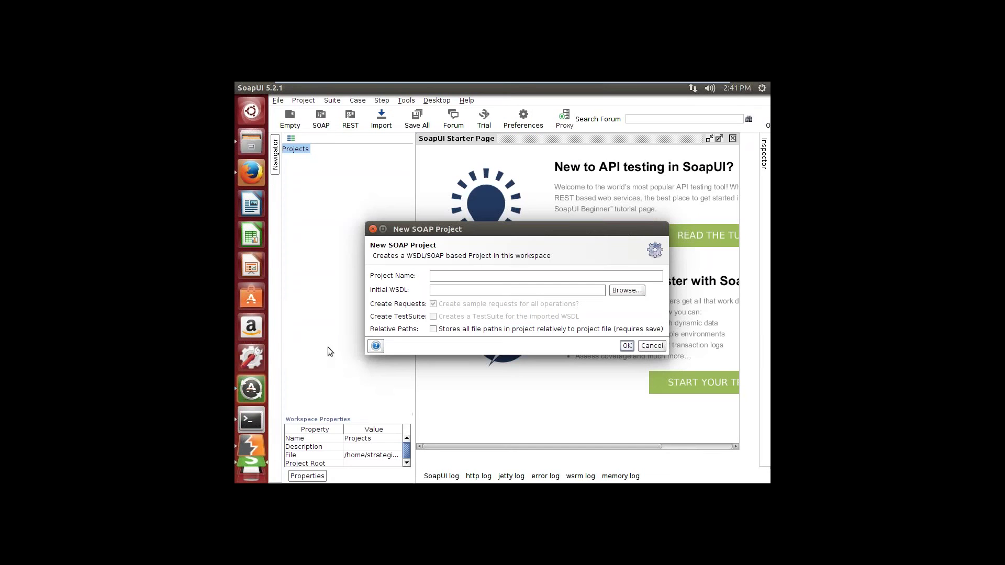
{"action": "left_click", "coordinate": [442, 291]}
{"action": "key", "text": "ctrl+v"}
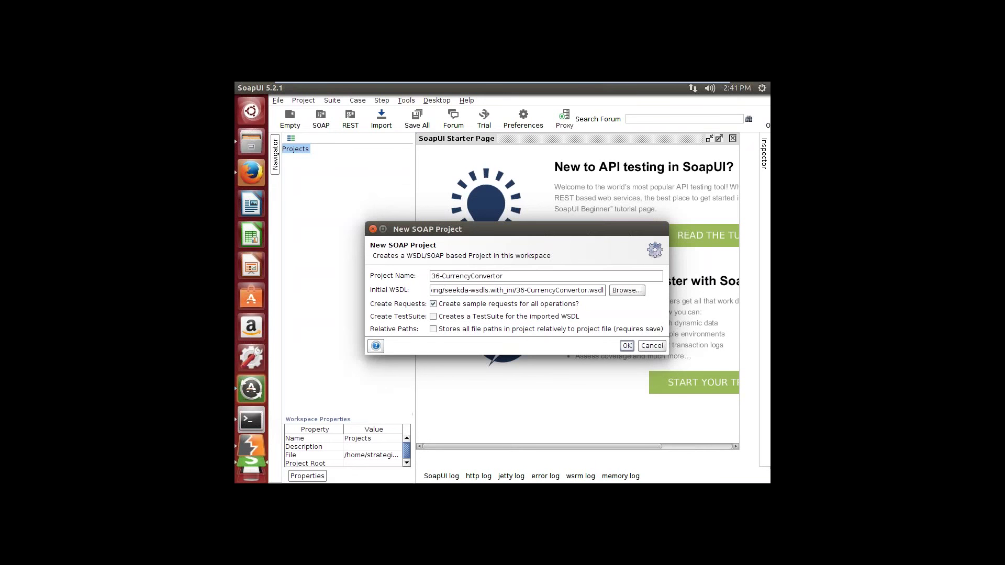
{"action": "mouse_move", "coordinate": [602, 83]}
{"action": "left_click", "coordinate": [690, 89]}
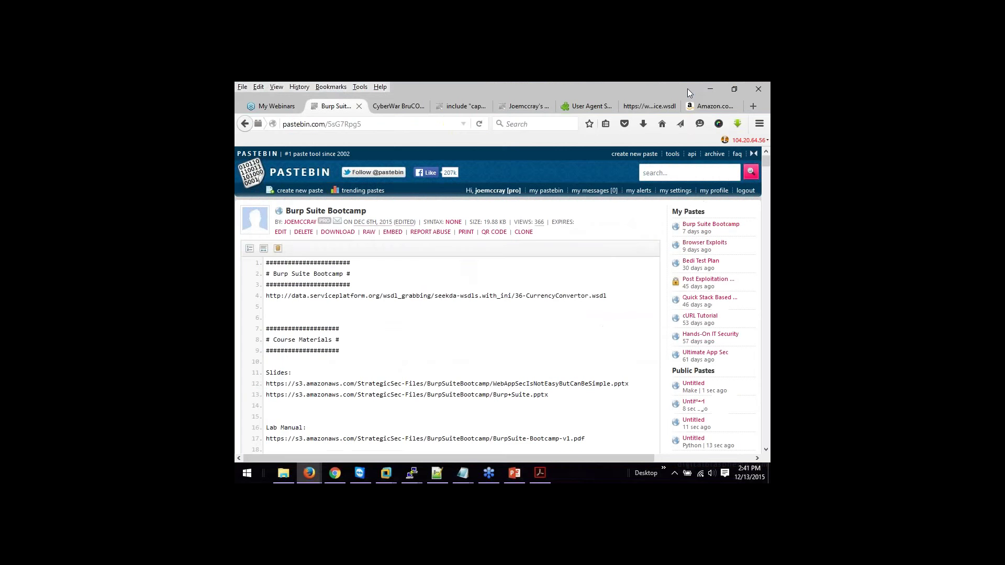
Step: Check the manual's step 2 project settings and step 3 proxy 127.0.0.1 port 80, then return to the VM
{"action": "left_click", "coordinate": [540, 473]}
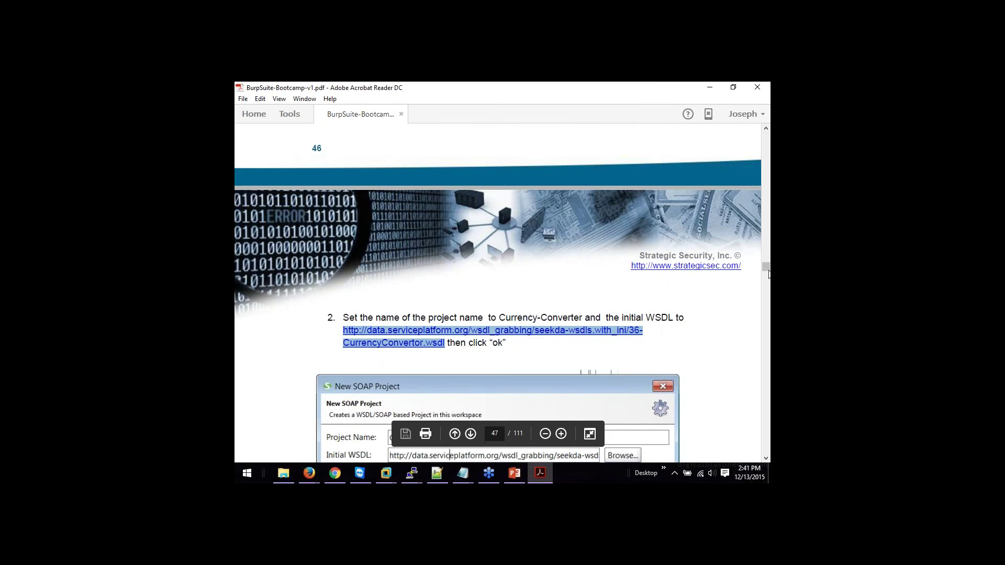
{"action": "left_click_drag", "start_coordinate": [769, 274], "coordinate": [768, 271]}
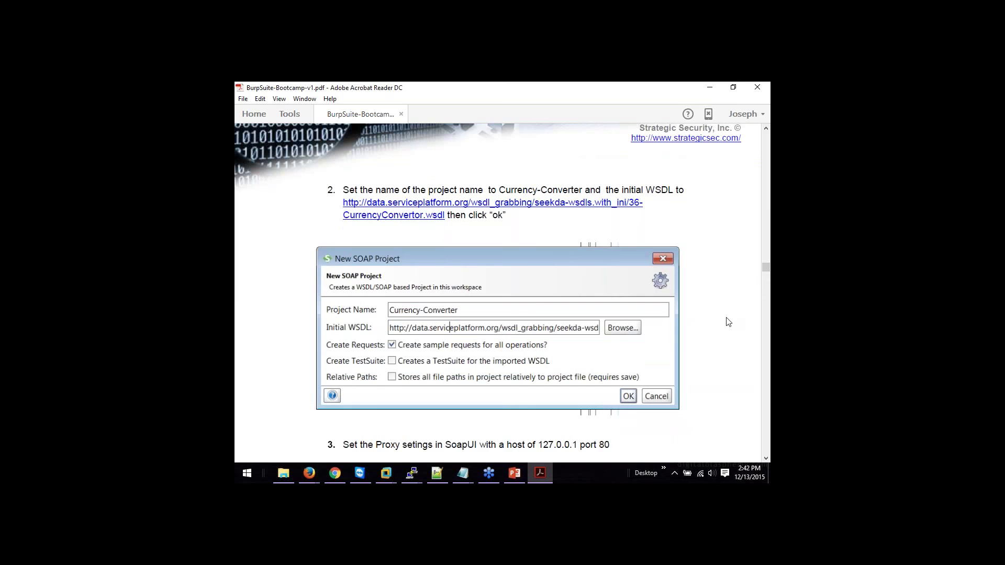
{"action": "scroll", "coordinate": [728, 322], "scroll_direction": "down", "scroll_amount": 3}
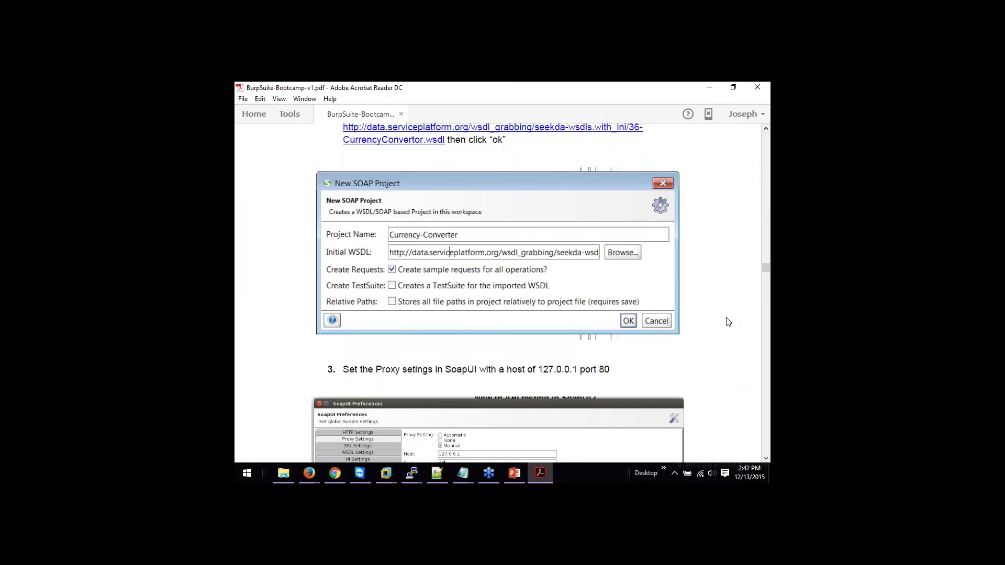
{"action": "scroll", "coordinate": [728, 322], "scroll_direction": "down", "scroll_amount": 3}
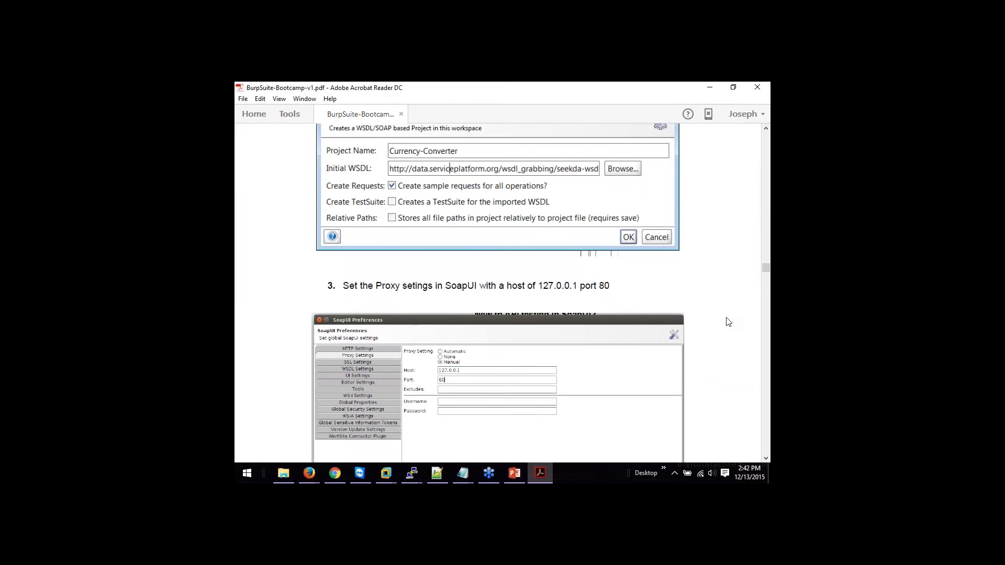
{"action": "scroll", "coordinate": [728, 322], "scroll_direction": "down", "scroll_amount": 1}
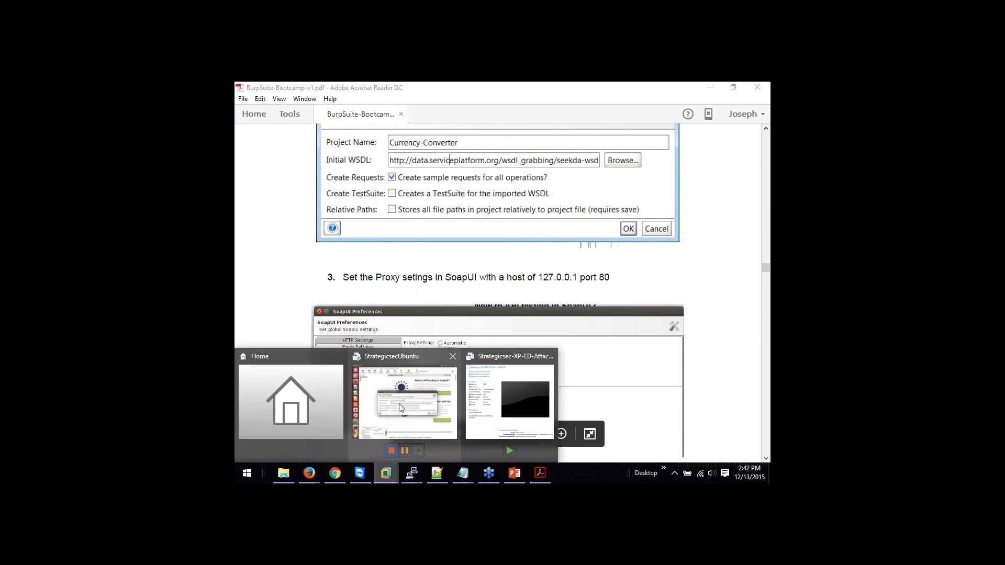
{"action": "left_click", "coordinate": [403, 387]}
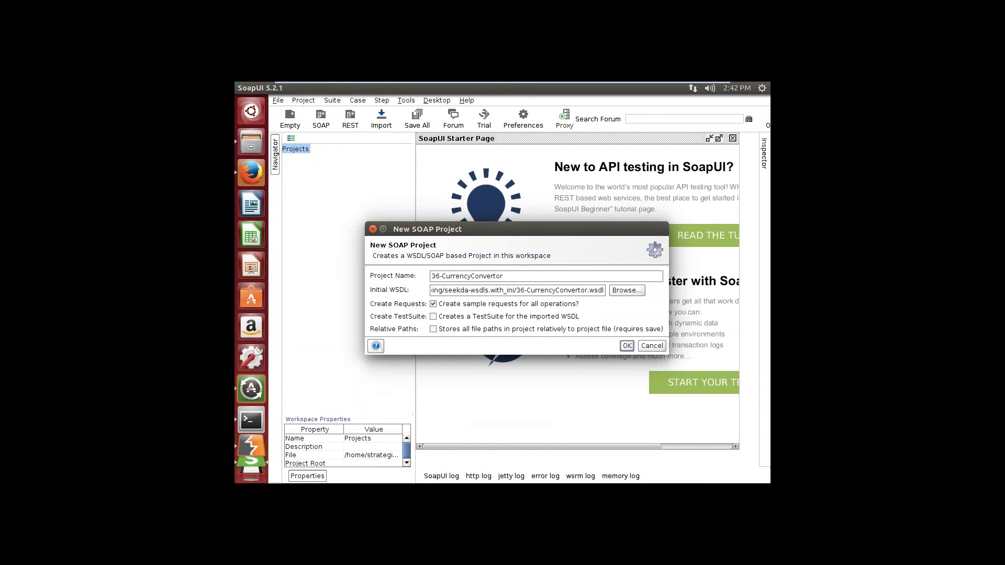
Step: Drop the '36-' prefix so the project is named CurrencyConvertor, and create it
{"action": "left_click_drag", "start_coordinate": [443, 276], "coordinate": [428, 276]}
{"action": "key", "text": "BackSpace"}
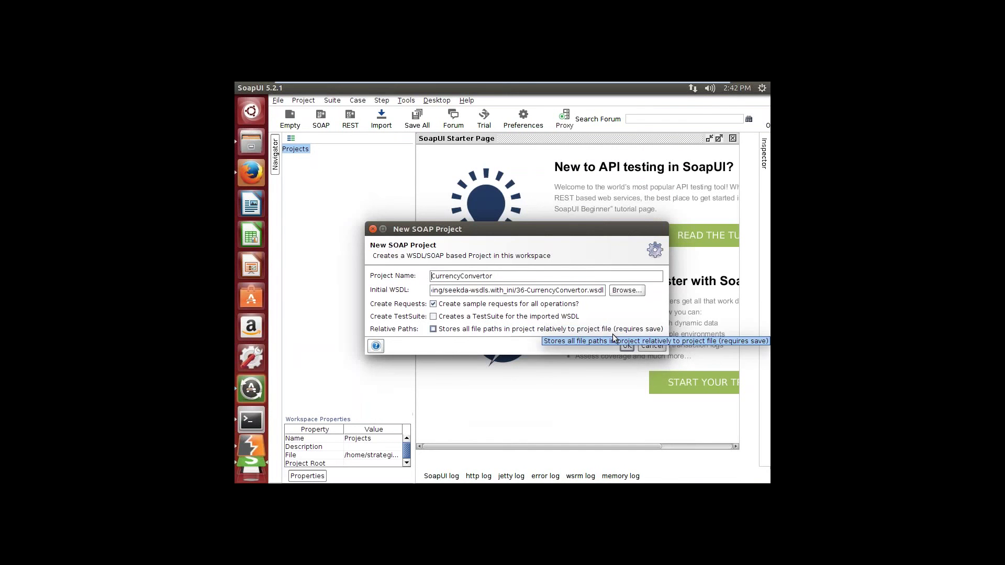
{"action": "left_click", "coordinate": [626, 345]}
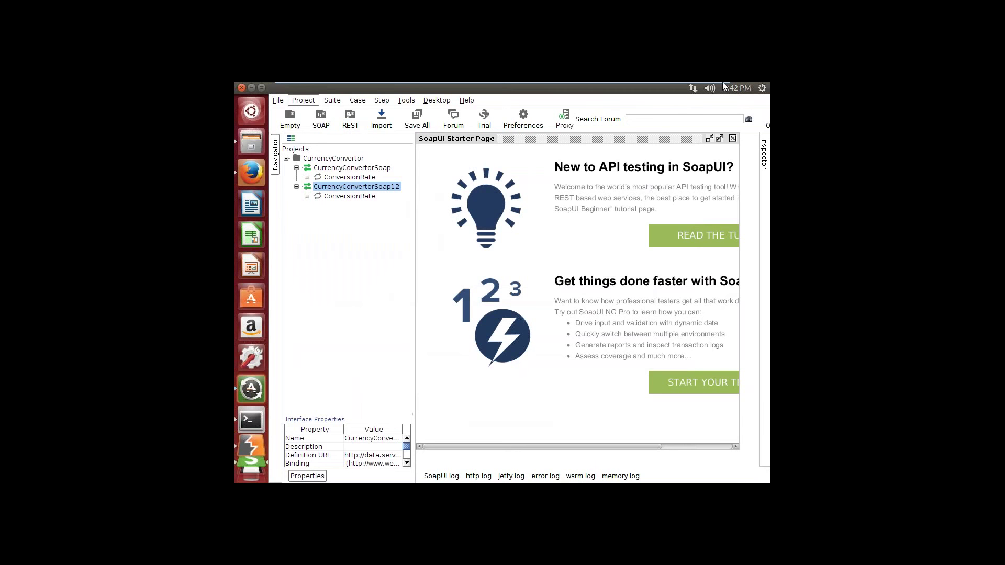
Step: Read the manual's Request 1 USD/GBP steps in Acrobat, then return to the StrategicsecUbuntu VM
{"action": "left_click", "coordinate": [688, 86]}
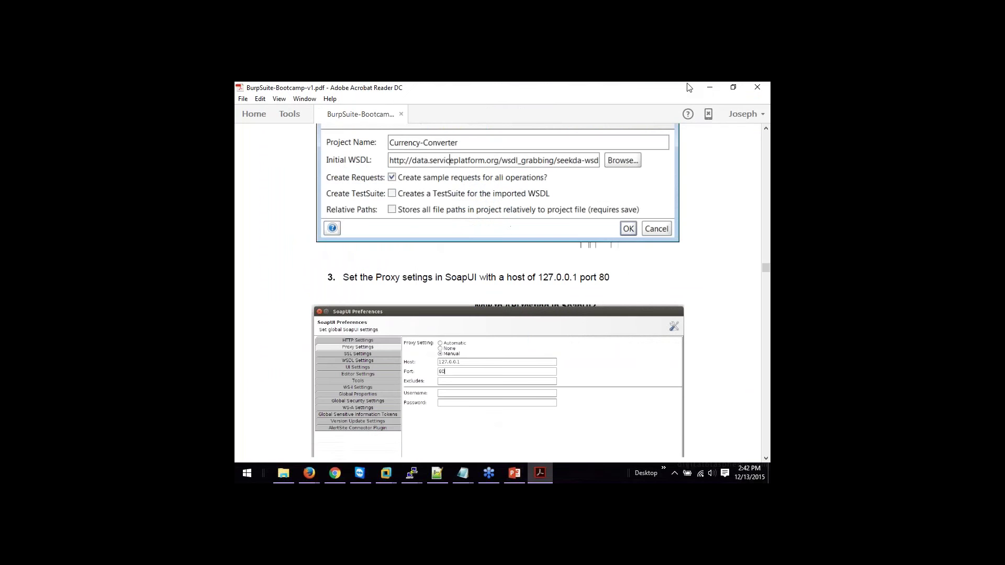
{"action": "left_click_drag", "start_coordinate": [766, 267], "coordinate": [767, 272]}
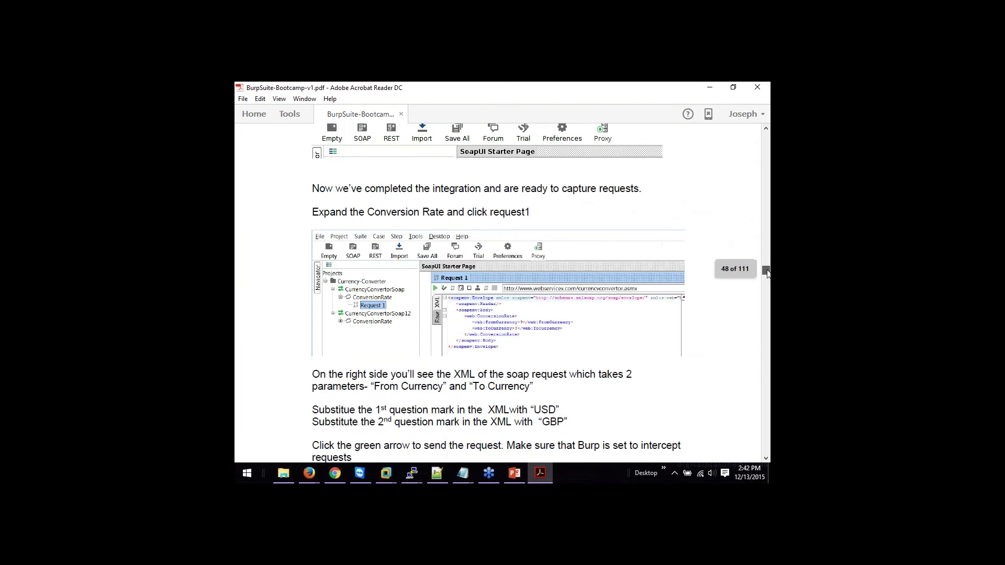
{"action": "left_click", "coordinate": [386, 473]}
{"action": "left_click", "coordinate": [393, 398]}
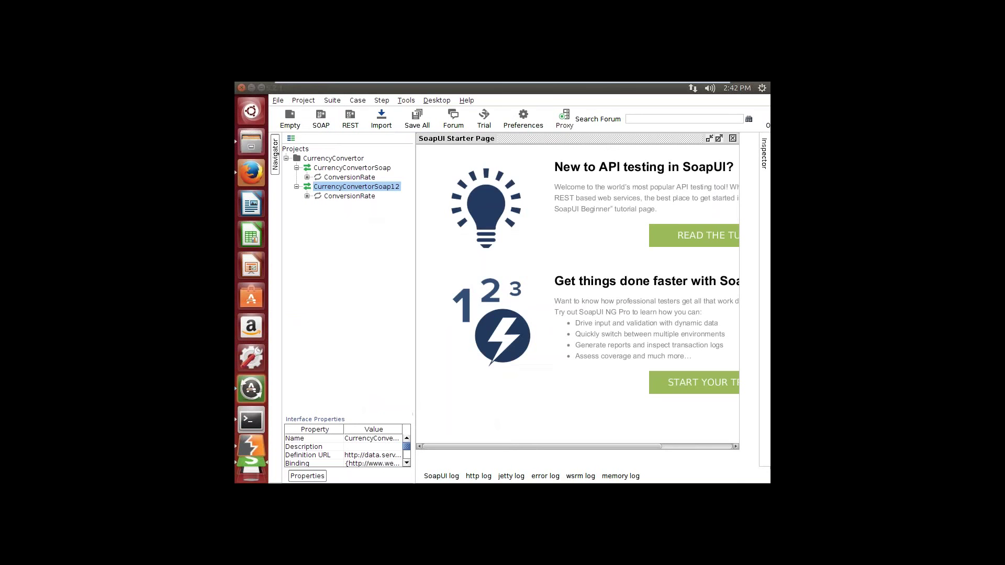
Step: Set SoapUI's global proxy in Preferences to Manual with host 127.0.0.1 and port 80
{"action": "left_click", "coordinate": [467, 100]}
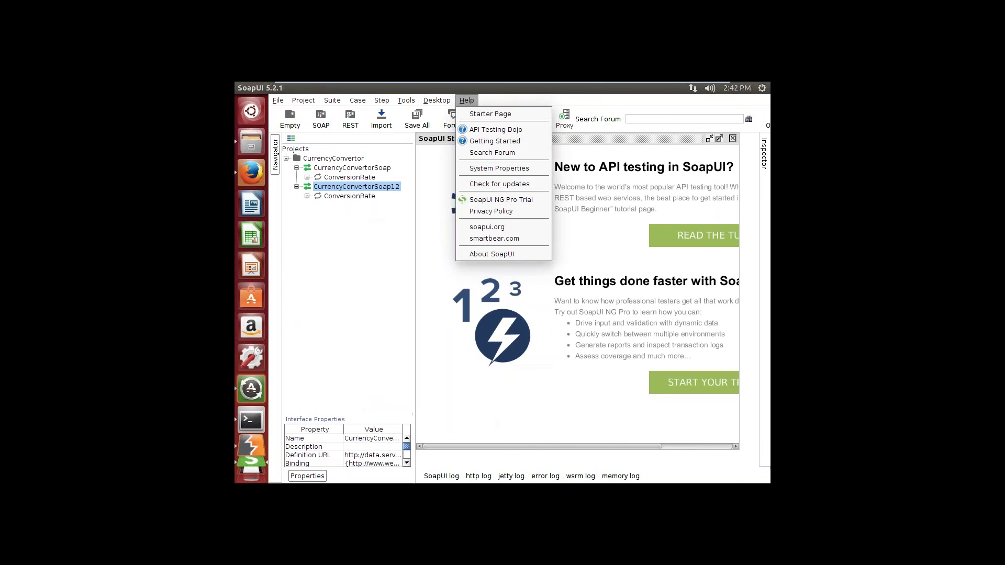
{"action": "mouse_move", "coordinate": [454, 99]}
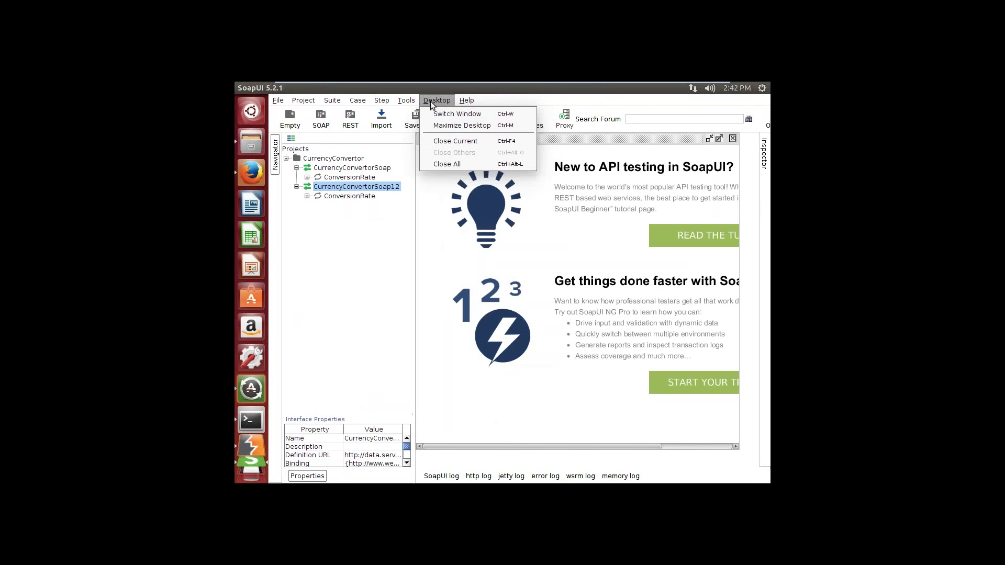
{"action": "mouse_move", "coordinate": [418, 103]}
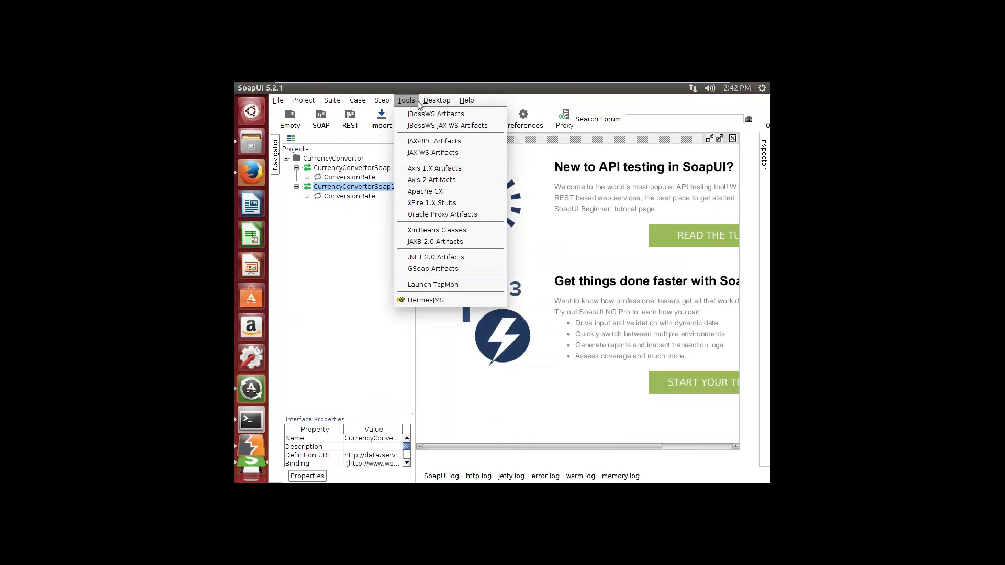
{"action": "mouse_move", "coordinate": [360, 102]}
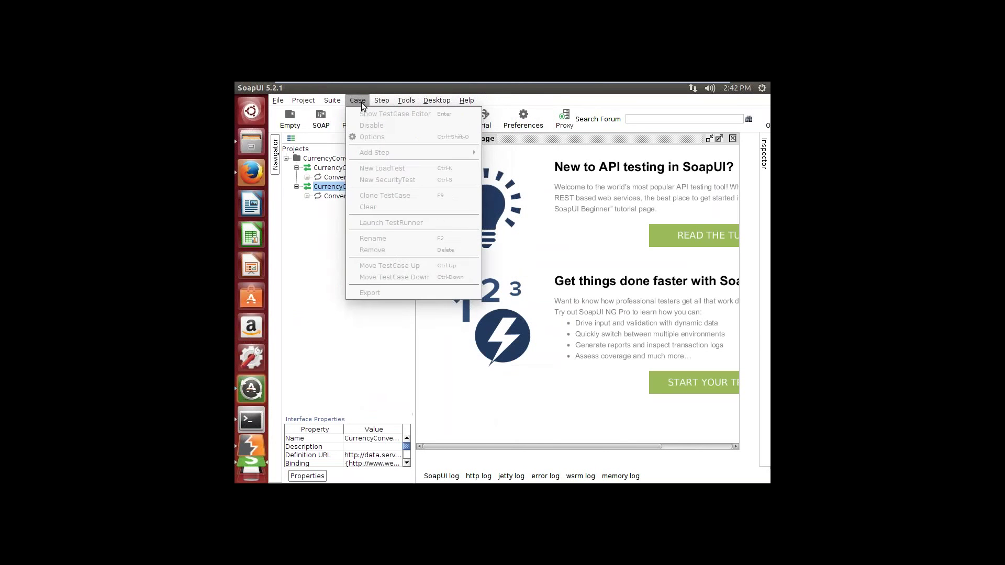
{"action": "mouse_move", "coordinate": [311, 105]}
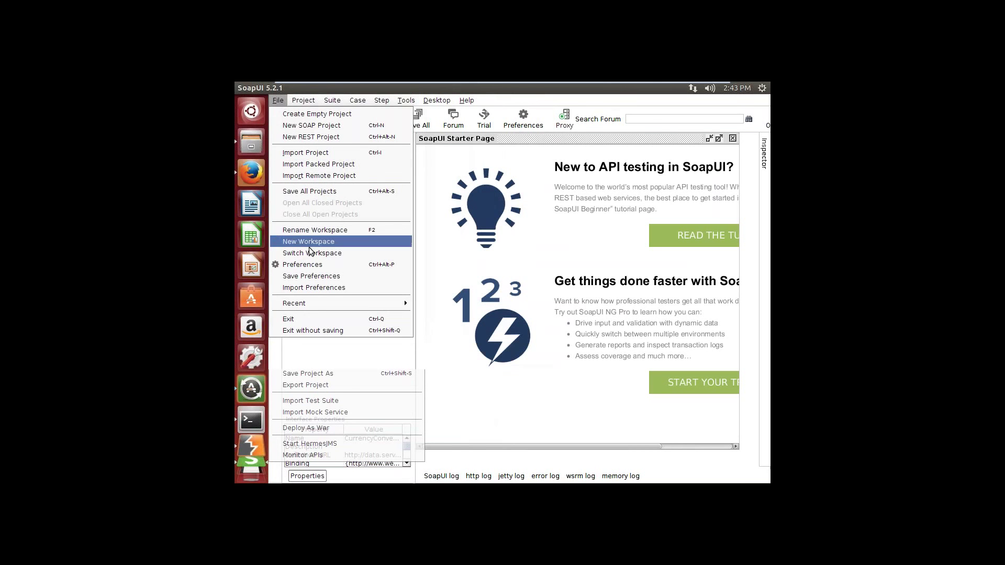
{"action": "left_click", "coordinate": [310, 266]}
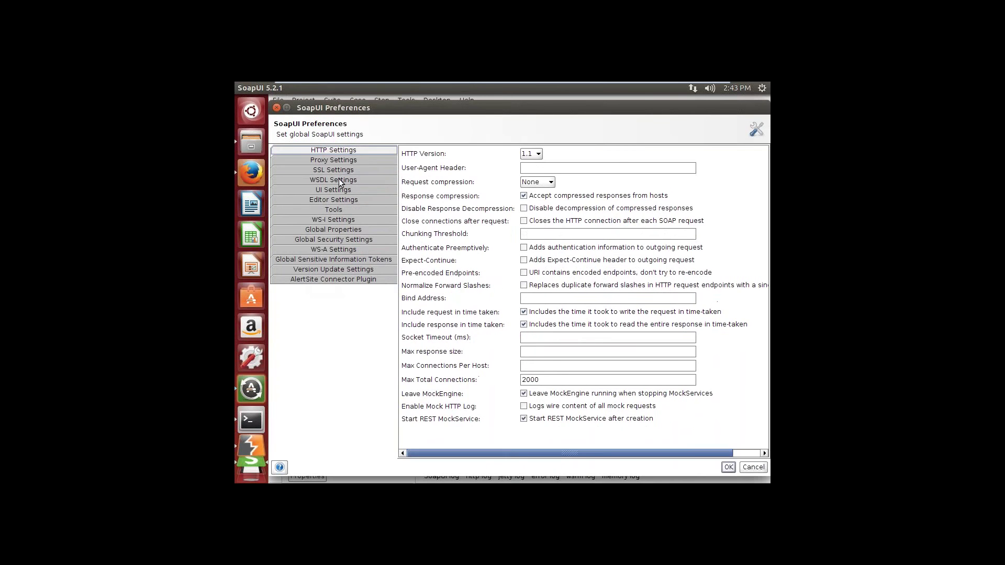
{"action": "left_click", "coordinate": [345, 164]}
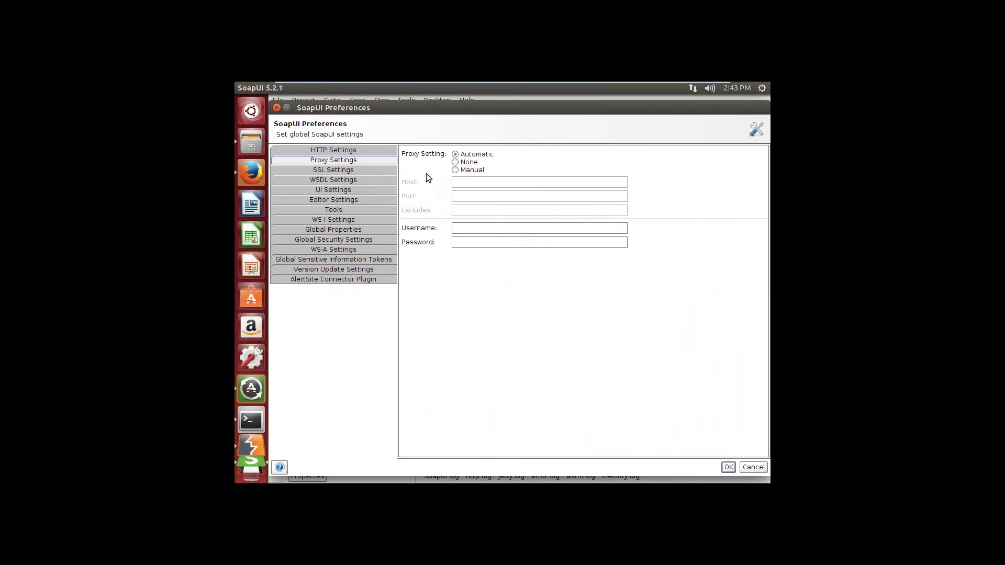
{"action": "left_click", "coordinate": [456, 171]}
{"action": "left_click", "coordinate": [461, 183]}
{"action": "type", "text": "127.0.0.1"}
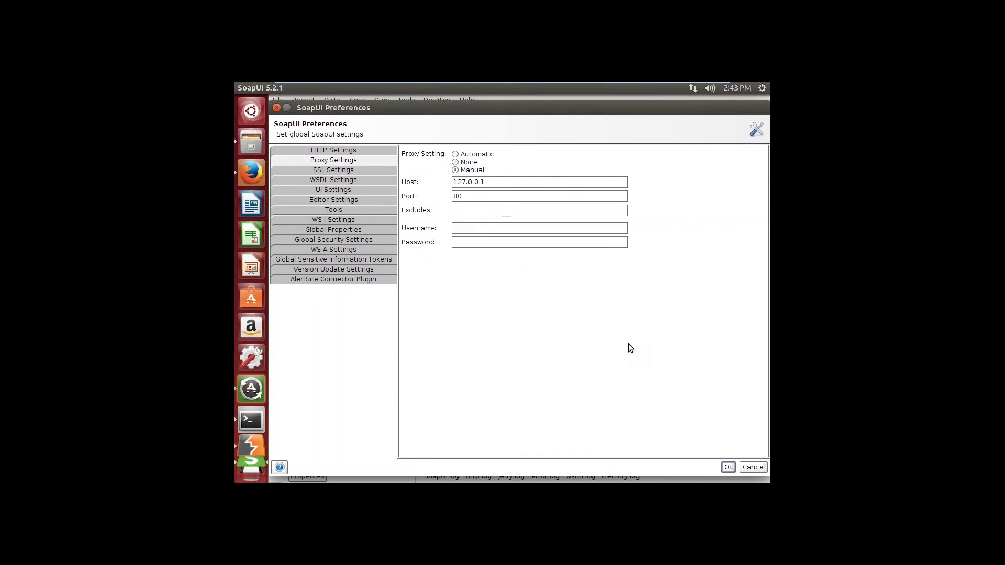
{"action": "left_click", "coordinate": [727, 467]}
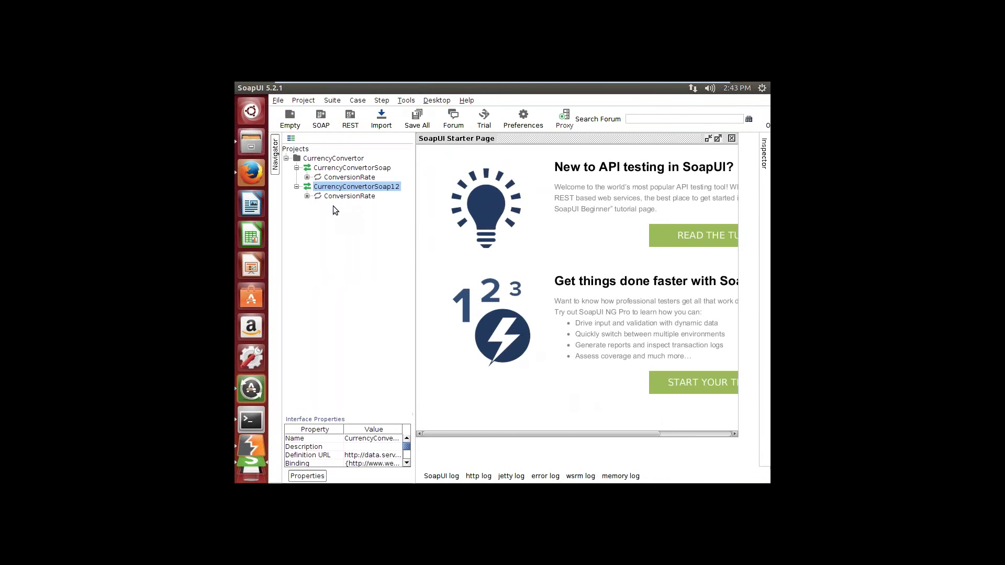
Step: Open Request 1 under the first ConversionRate operation in the request editor
{"action": "left_click", "coordinate": [307, 178]}
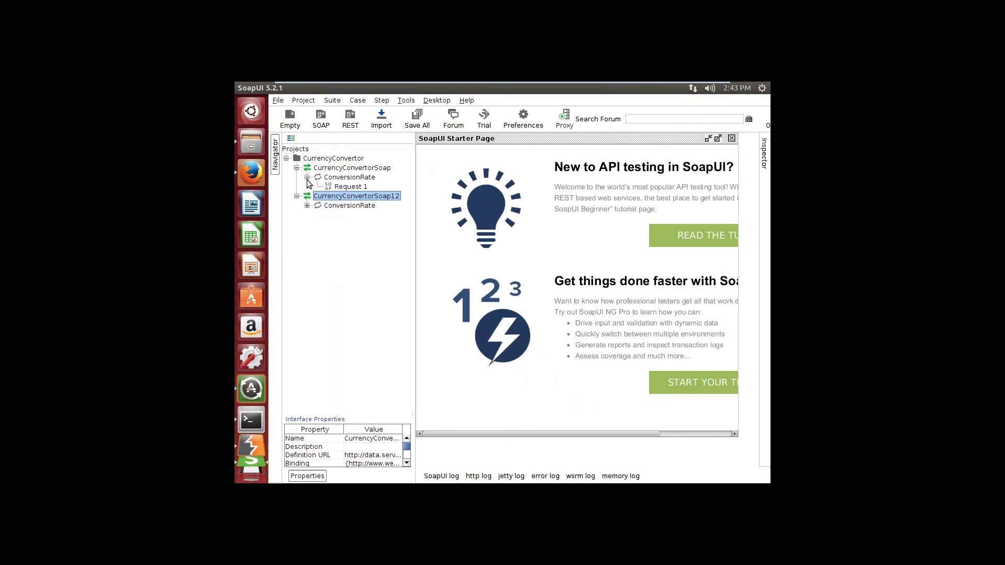
{"action": "left_click", "coordinate": [340, 189]}
{"action": "right_click", "coordinate": [341, 190]}
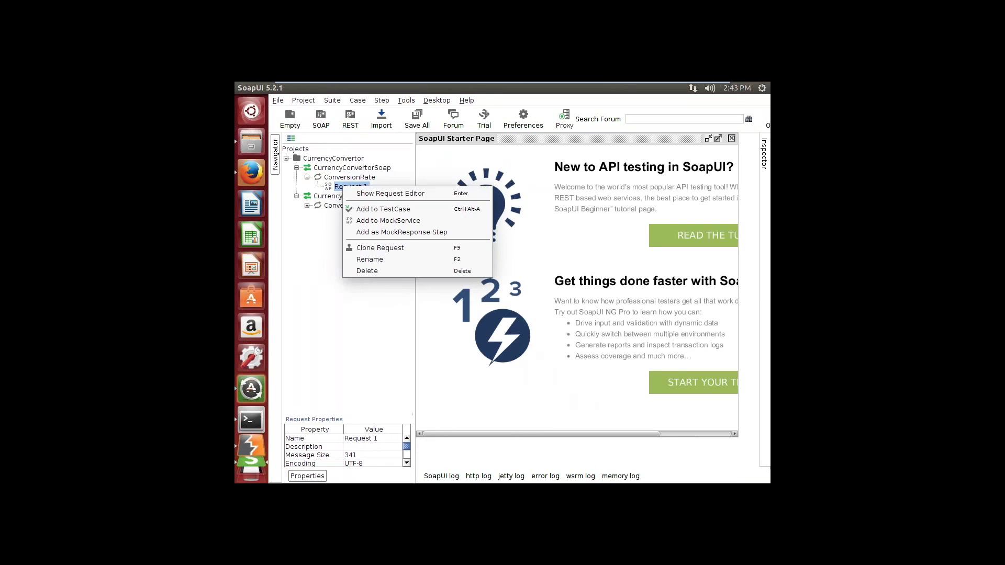
{"action": "left_click", "coordinate": [356, 193]}
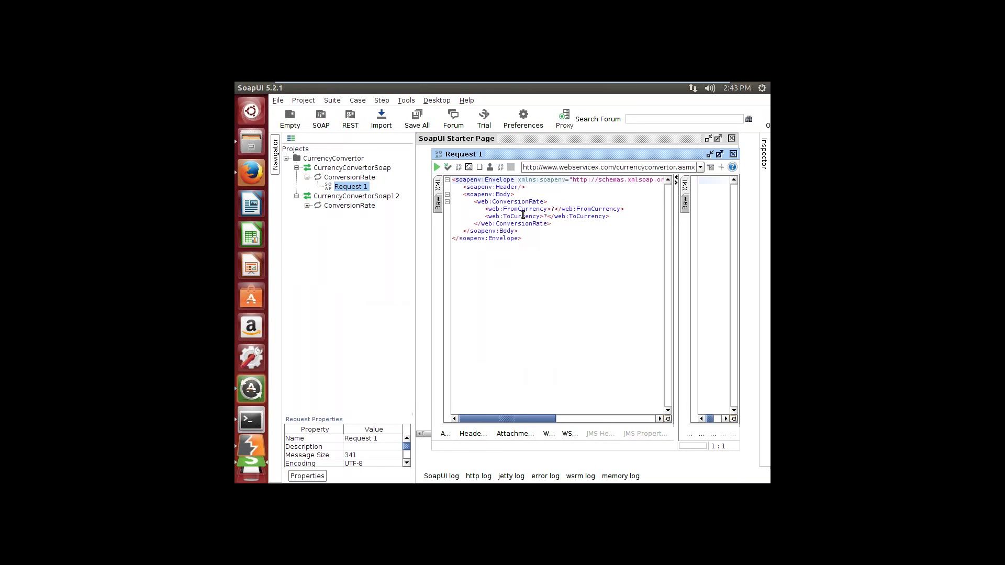
Step: Set FromCurrency to USD and ToCurrency to GBP, then submit the request
{"action": "left_click", "coordinate": [520, 210]}
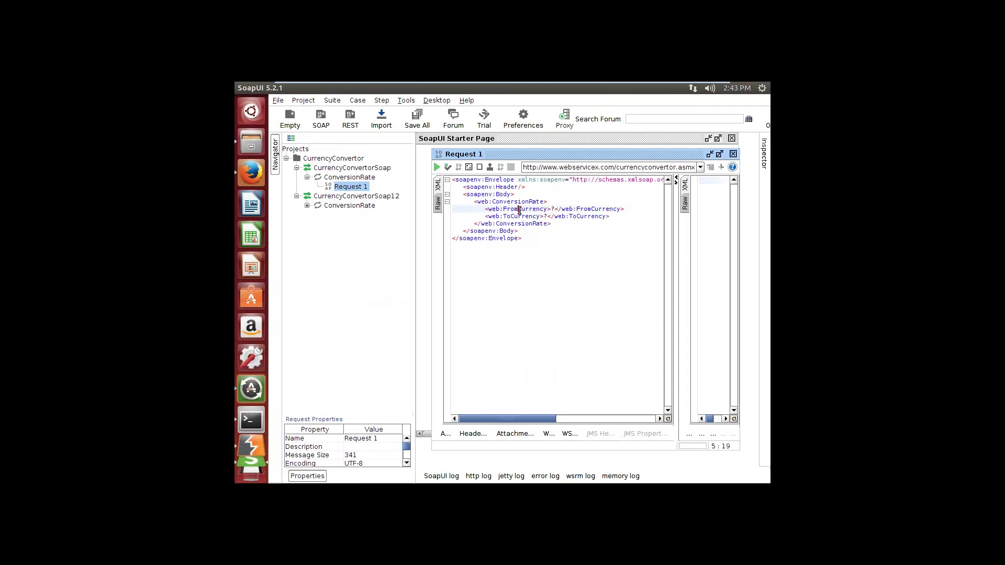
{"action": "left_click", "coordinate": [520, 217]}
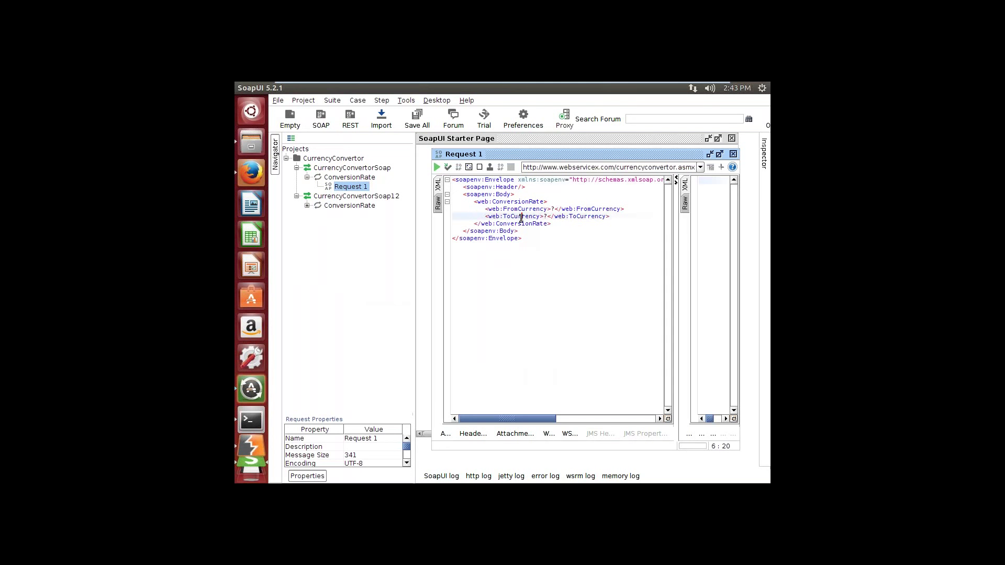
{"action": "left_click", "coordinate": [553, 209]}
{"action": "double_click", "coordinate": [554, 208]}
{"action": "type", "text": "USD"}
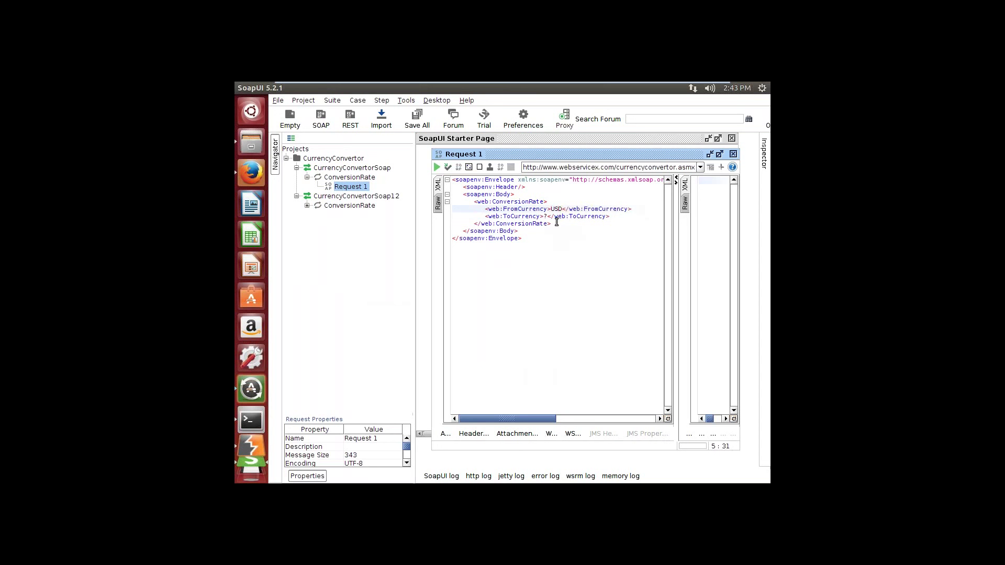
{"action": "double_click", "coordinate": [546, 217]}
{"action": "key", "text": "Delete"}
{"action": "type", "text": "JP"}
{"action": "key", "text": "BackSpace"}
{"action": "type", "text": "BP"}
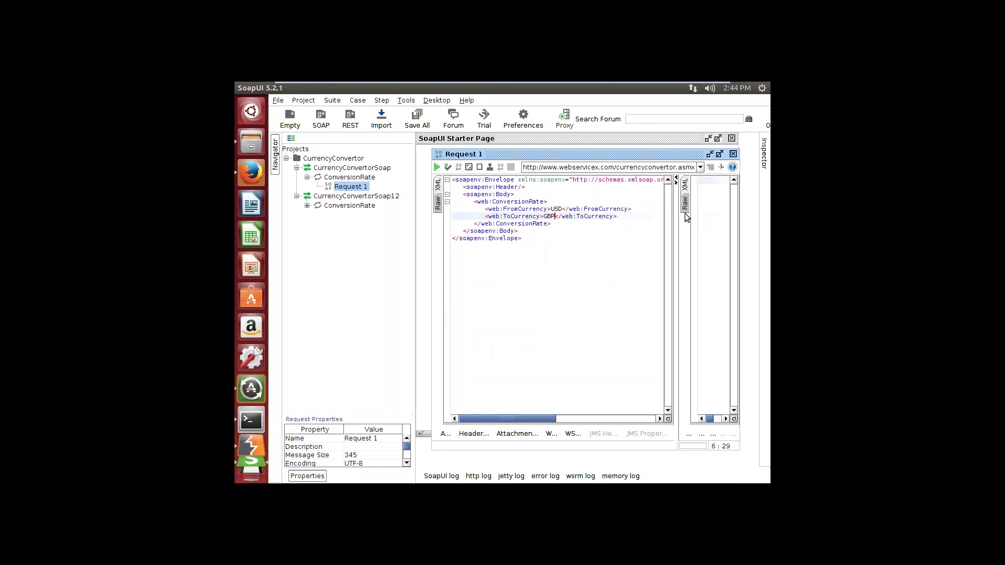
{"action": "left_click", "coordinate": [437, 167]}
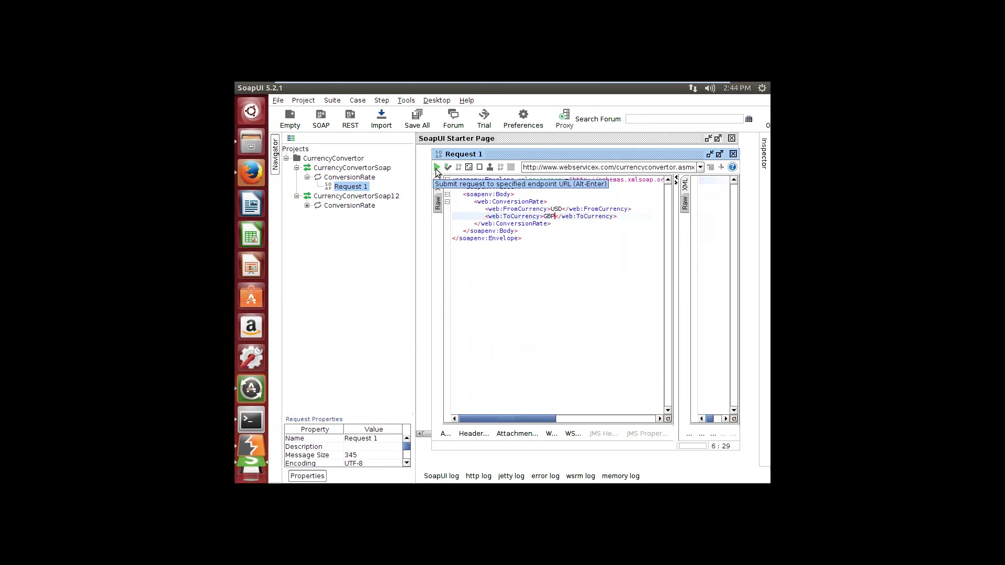
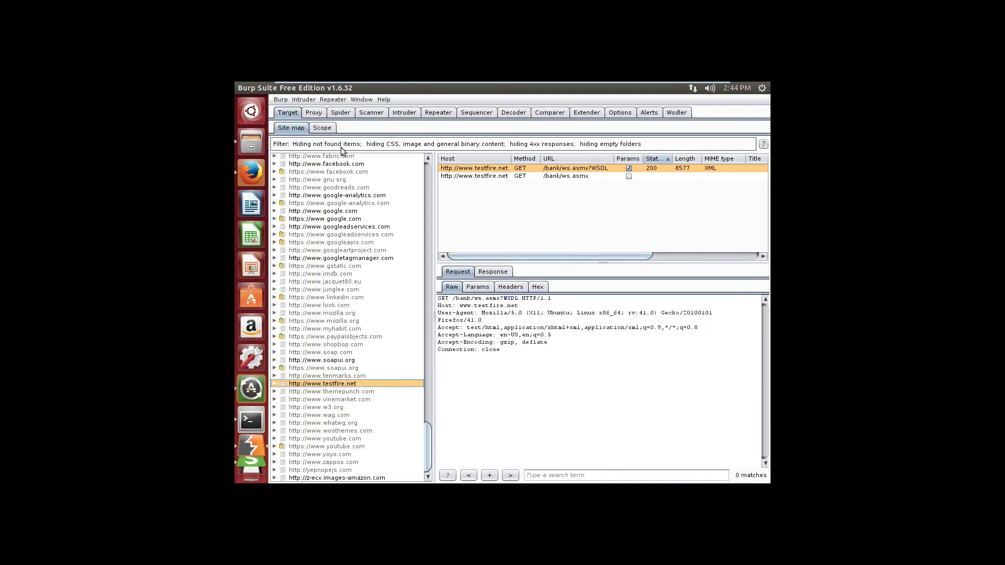
Step: Turn Burp Suite's proxy request interception on under Proxy > Intercept, then bring SoapUI forward
{"action": "left_click", "coordinate": [315, 113]}
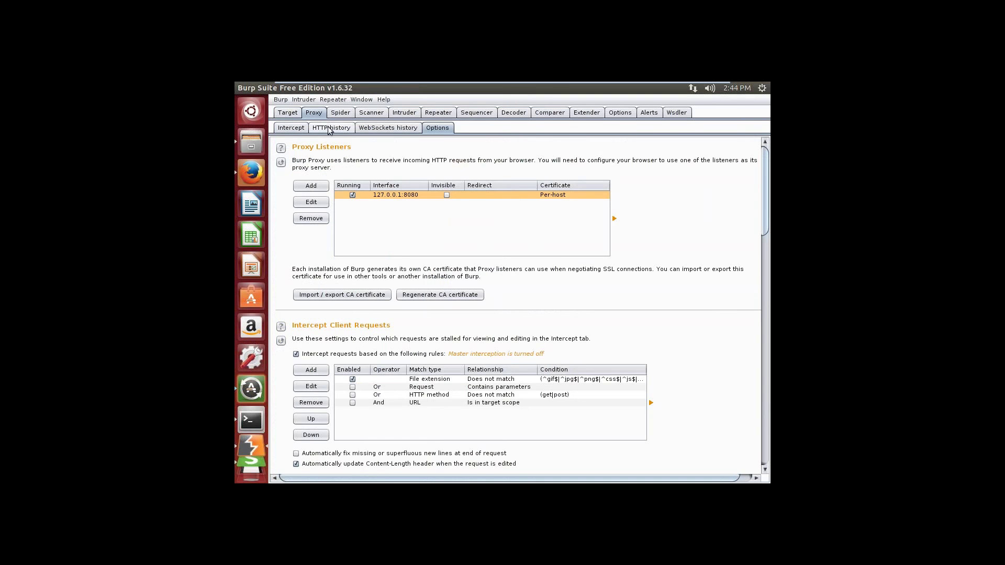
{"action": "left_click", "coordinate": [330, 128]}
{"action": "left_click", "coordinate": [292, 131]}
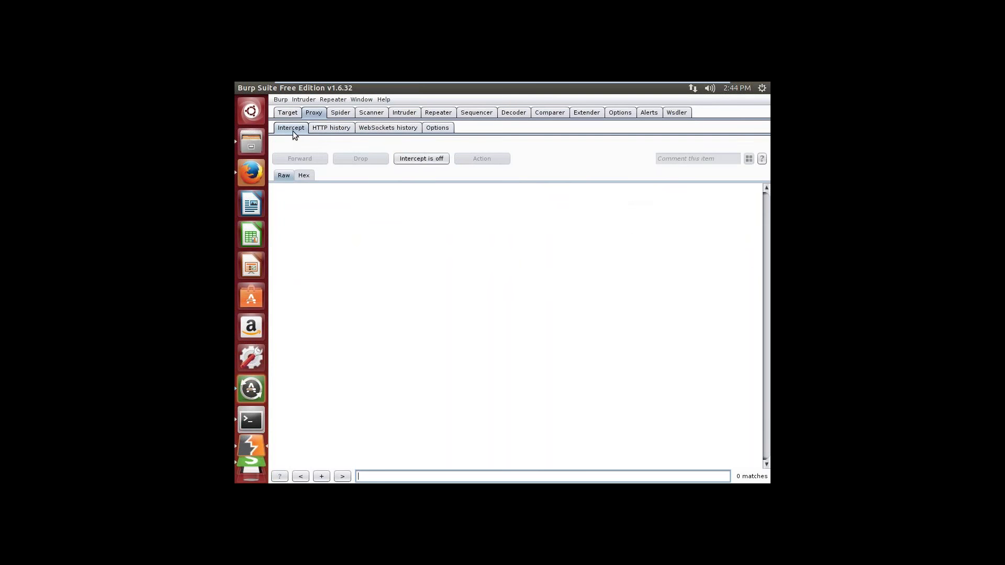
{"action": "left_click", "coordinate": [404, 158]}
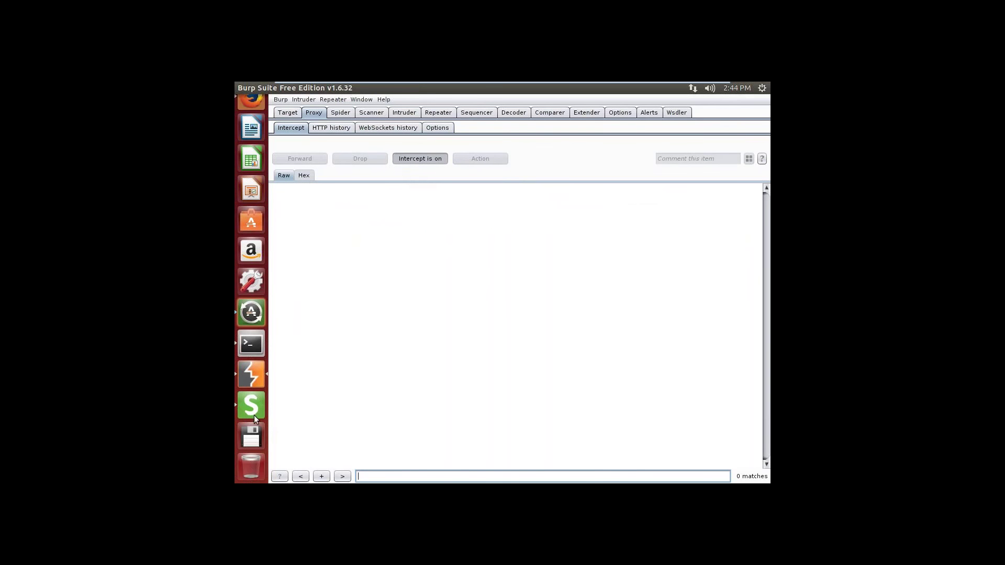
{"action": "left_click", "coordinate": [253, 412]}
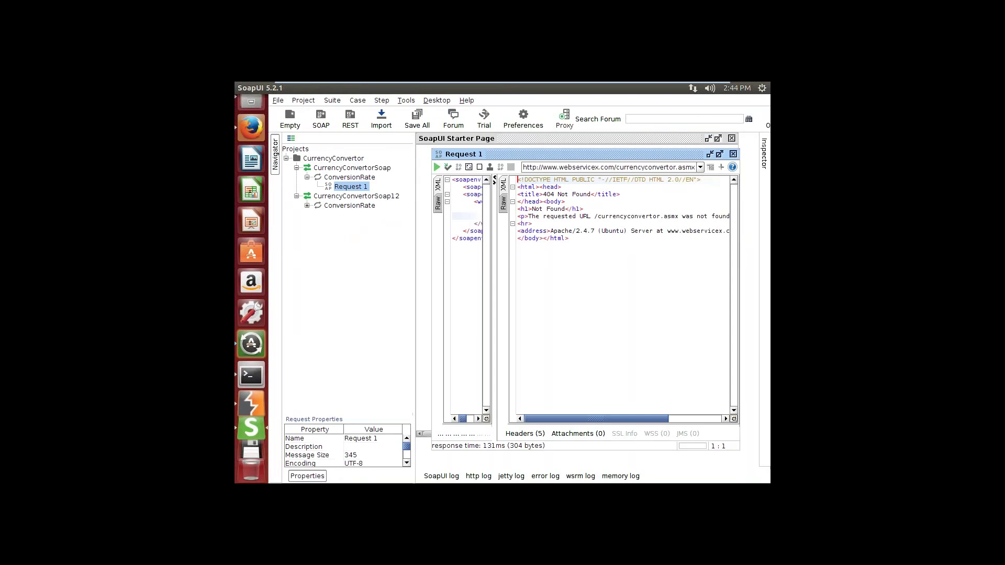
Step: Re-send CurrencyConvertor Request 1, which returns 404 Not Found in 13 ms
{"action": "left_click", "coordinate": [439, 169]}
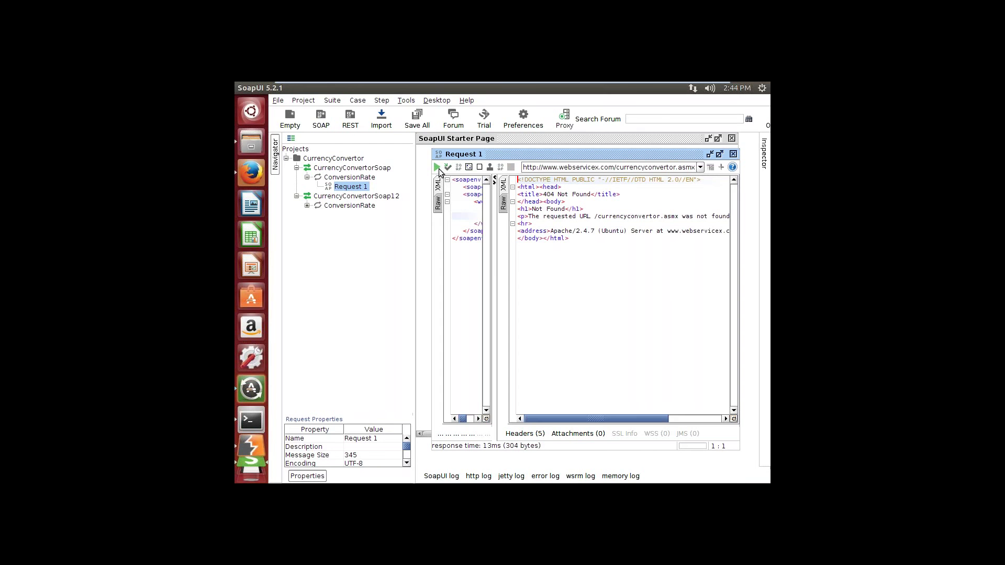
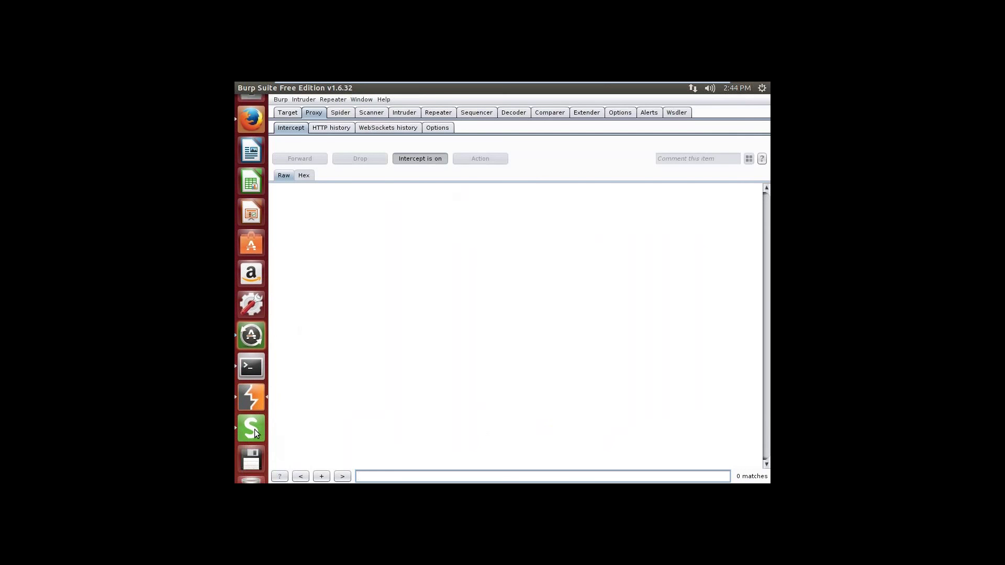
Step: Close and reopen the ConversionRate Request 1 editor in SoapUI, nudging it slightly higher
{"action": "left_click", "coordinate": [255, 429]}
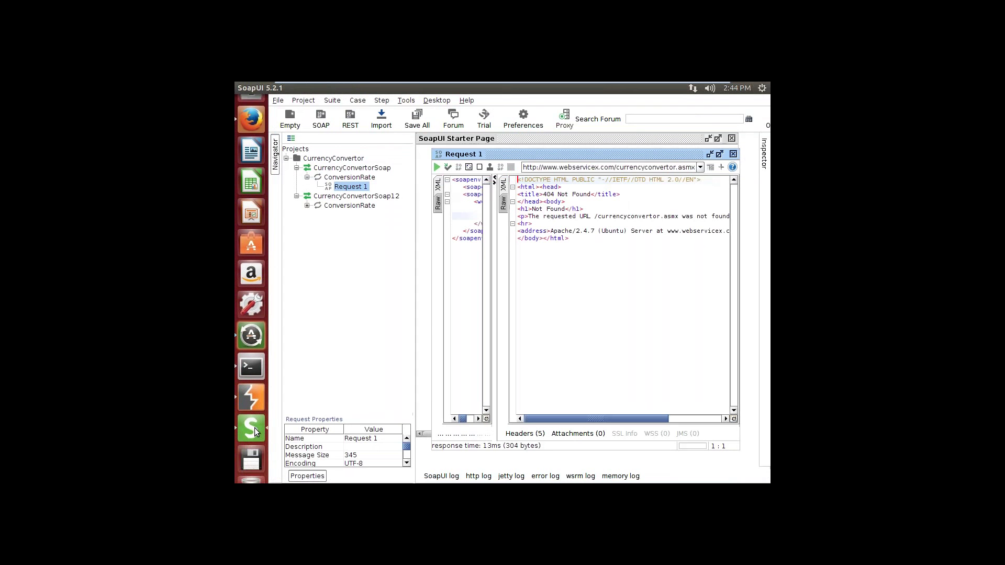
{"action": "left_click", "coordinate": [732, 154]}
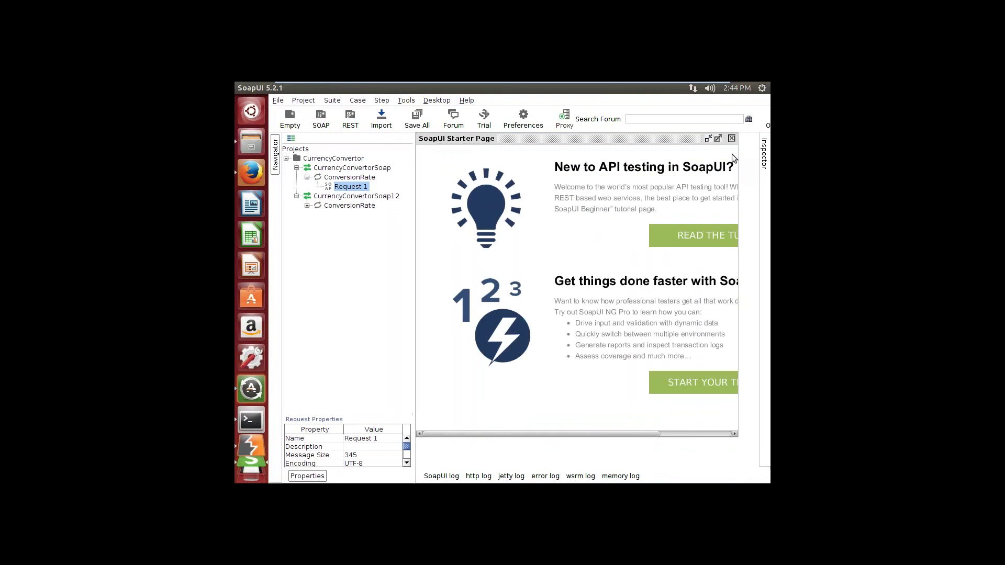
{"action": "right_click", "coordinate": [365, 190]}
{"action": "left_click", "coordinate": [373, 196]}
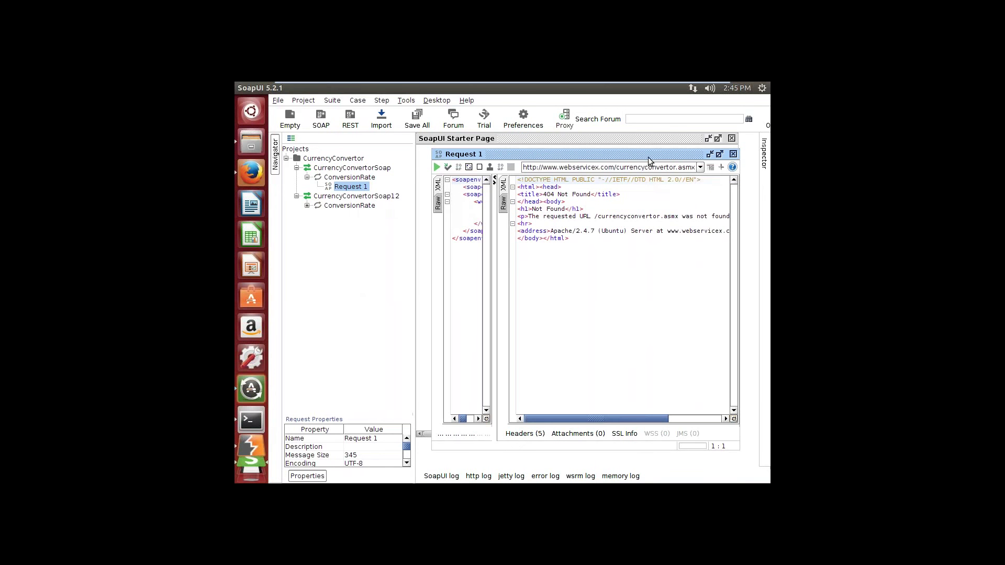
{"action": "mouse_move", "coordinate": [648, 160]}
{"action": "left_mouse_down"}
{"action": "mouse_move", "coordinate": [650, 241]}
{"action": "mouse_move", "coordinate": [647, 150]}
{"action": "left_mouse_up"}
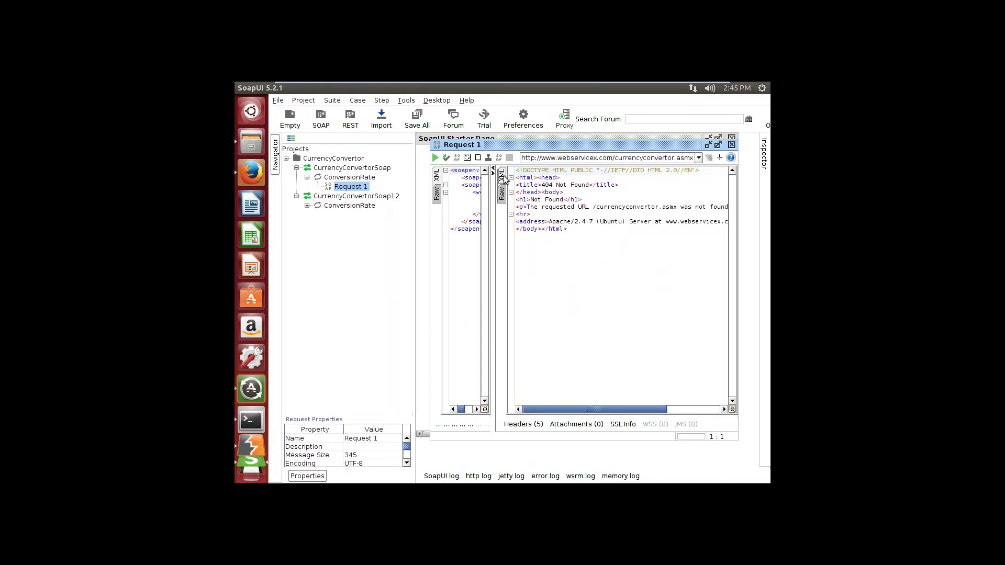
Step: Keep the currencyconvertor.asmx endpoint unchanged and resend Request 1, which again returns 404 Not Found
{"action": "left_click", "coordinate": [699, 158]}
{"action": "left_click", "coordinate": [698, 158]}
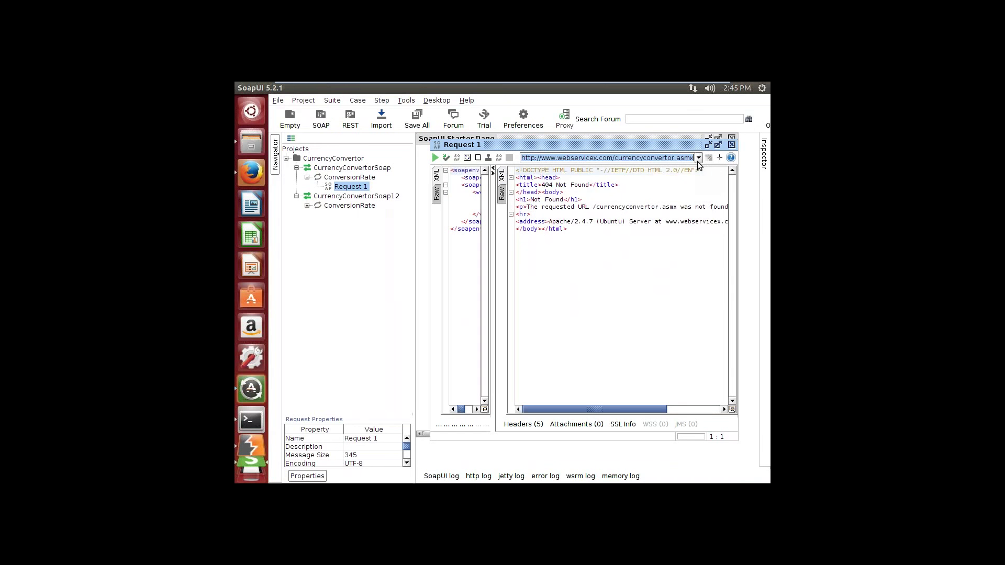
{"action": "left_click", "coordinate": [698, 158]}
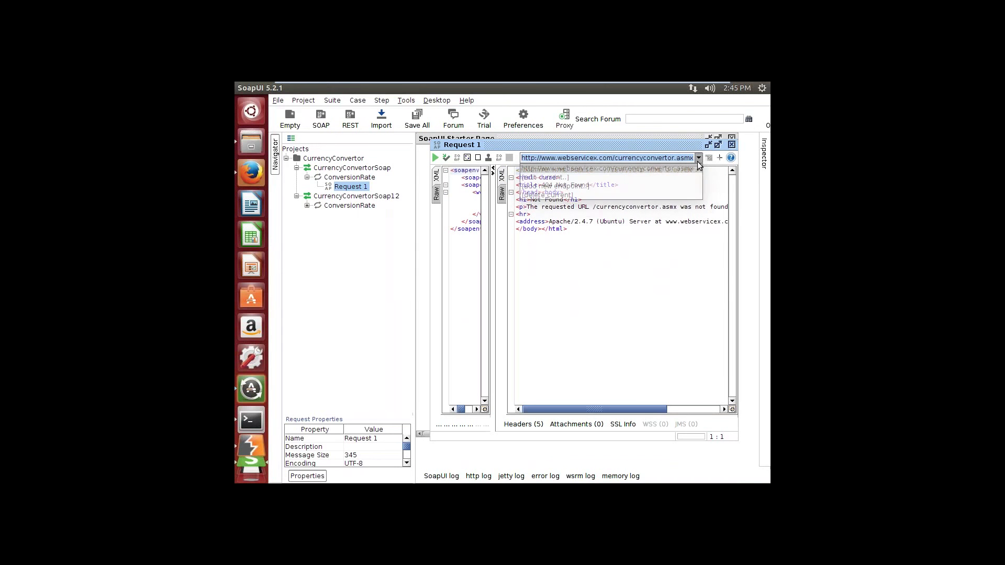
{"action": "left_click", "coordinate": [667, 177]}
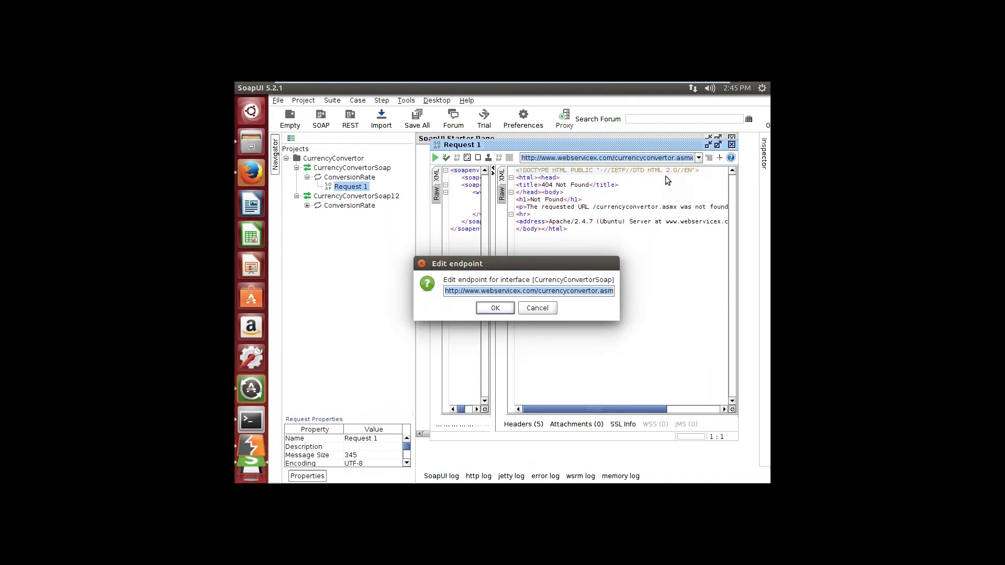
{"action": "left_click", "coordinate": [507, 309]}
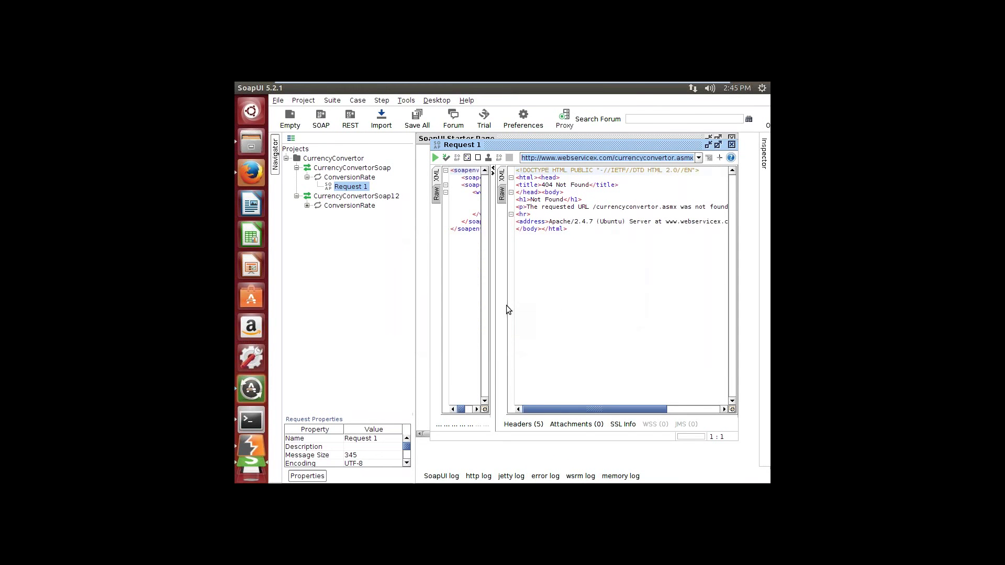
{"action": "left_click", "coordinate": [456, 229]}
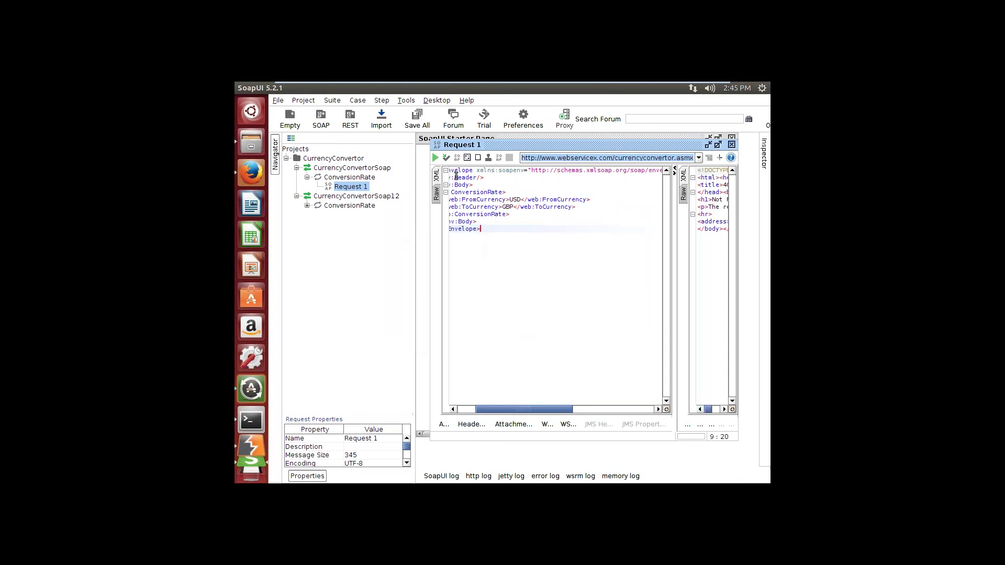
{"action": "left_click", "coordinate": [435, 158]}
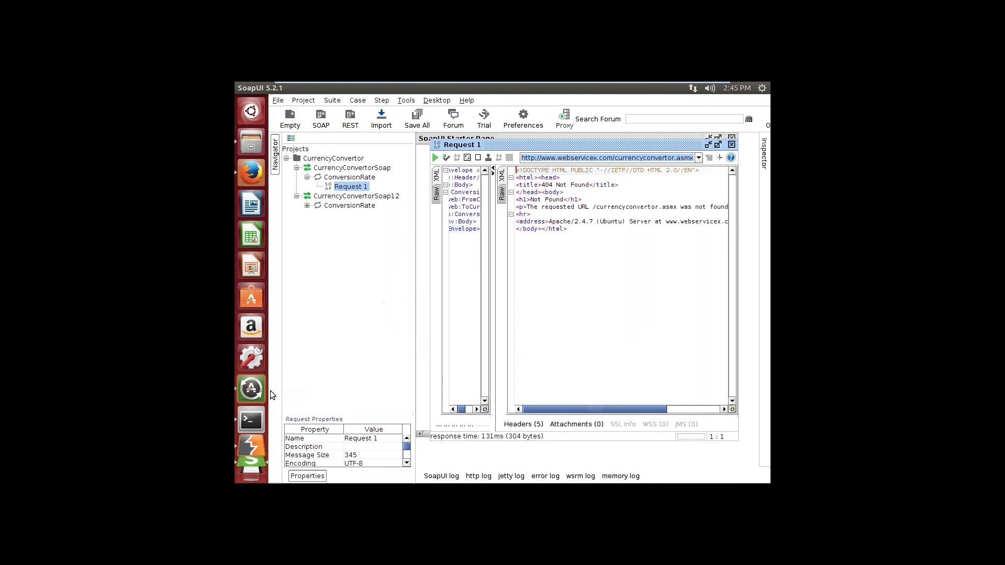
Step: Check Burp's Target site map, Intercept status and the 127.0.0.1:8080 proxy listener
{"action": "left_click", "coordinate": [253, 445]}
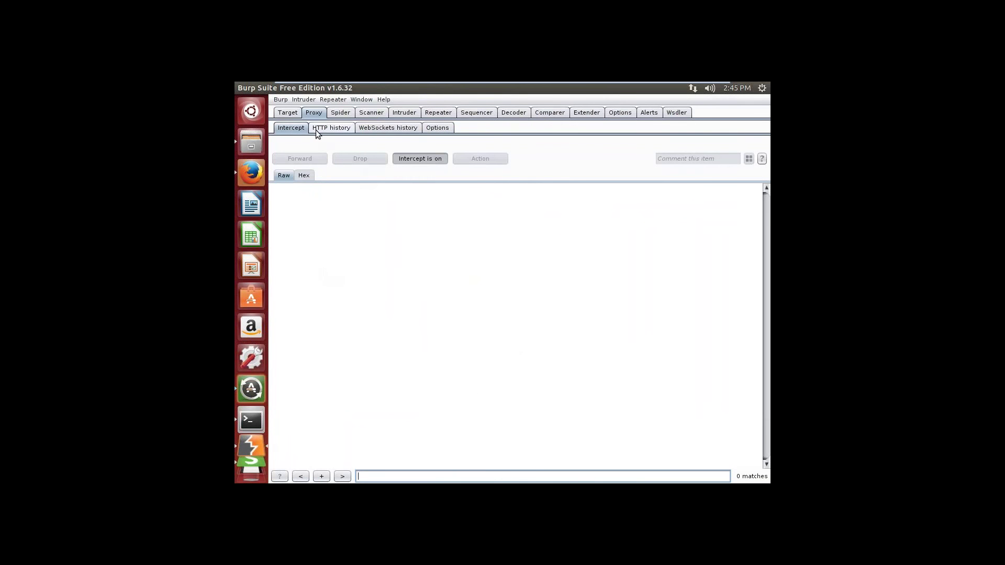
{"action": "left_click", "coordinate": [293, 113]}
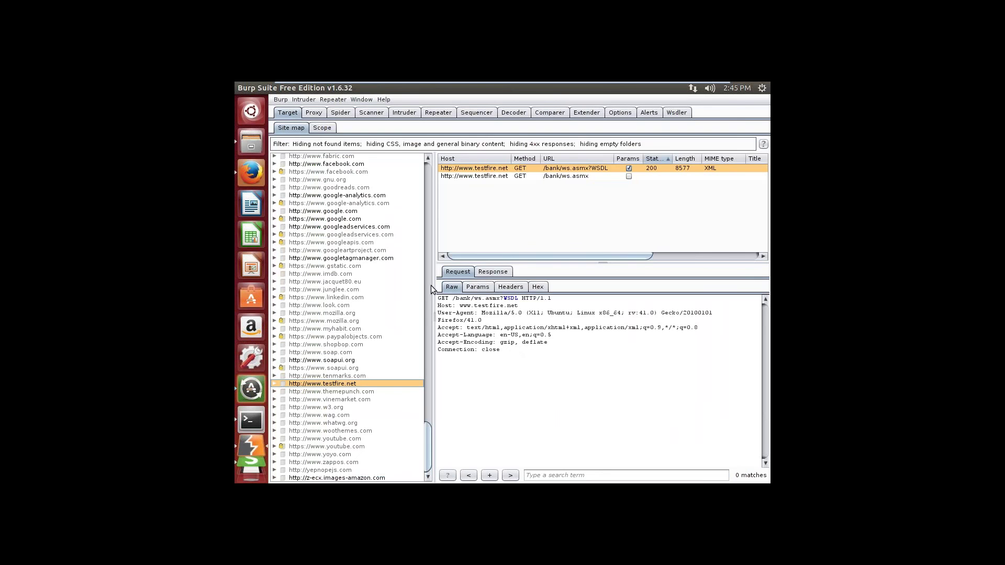
{"action": "left_click", "coordinate": [315, 113]}
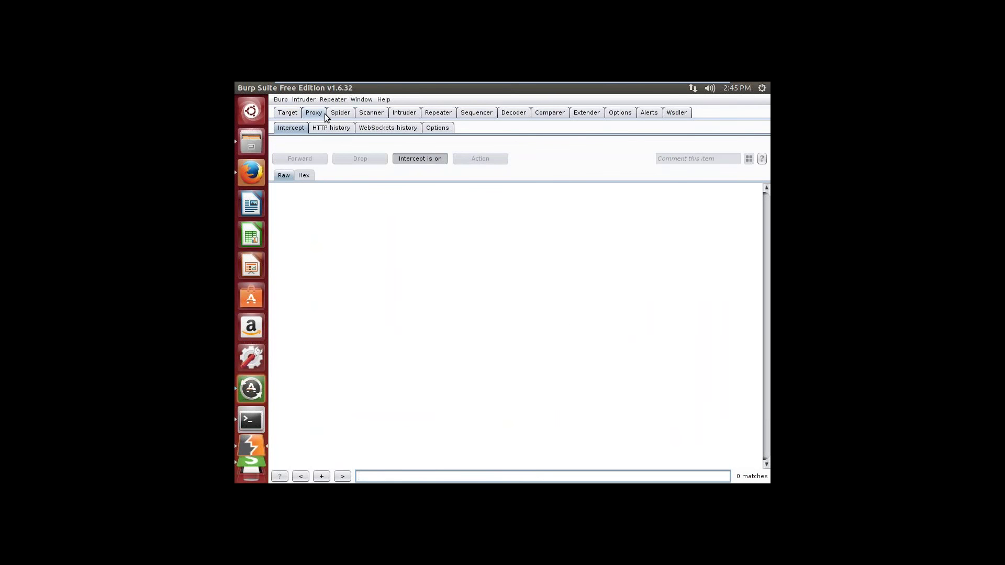
{"action": "left_click", "coordinate": [431, 130]}
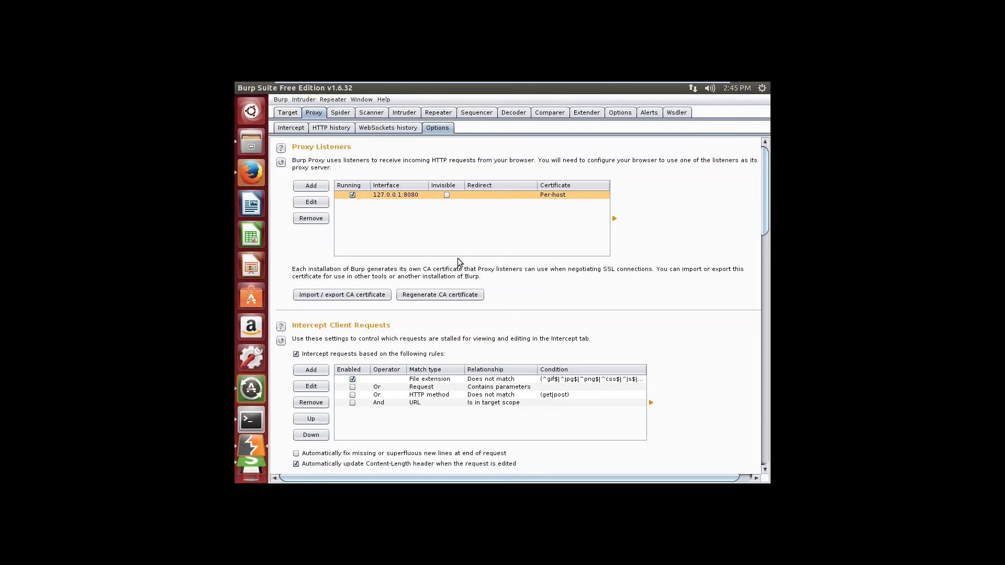
{"action": "left_click", "coordinate": [688, 89]}
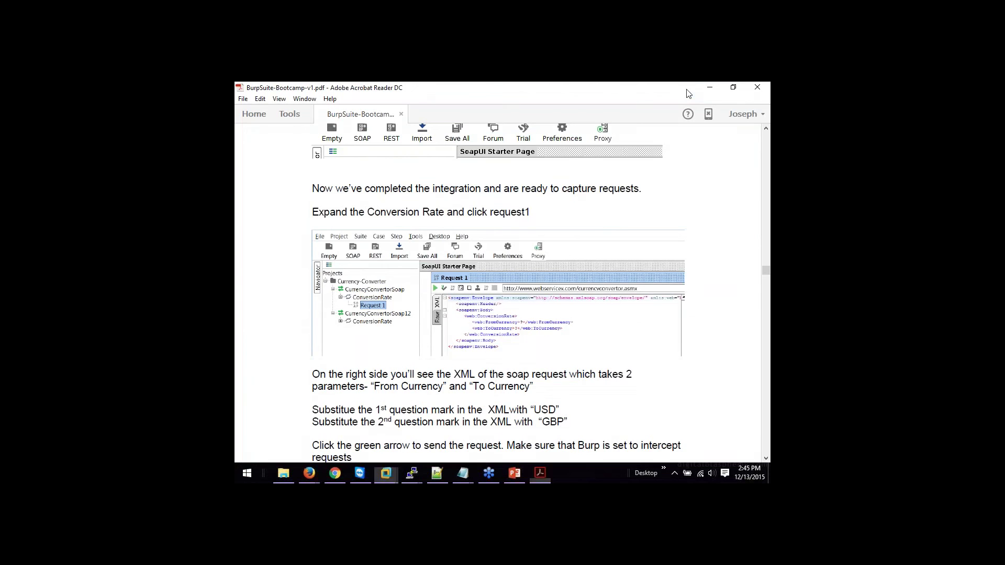
Step: Read the guide's page 45 on integrating SoapUI with Burp, then return to the Ubuntu VM
{"action": "left_click_drag", "start_coordinate": [765, 275], "coordinate": [766, 266]}
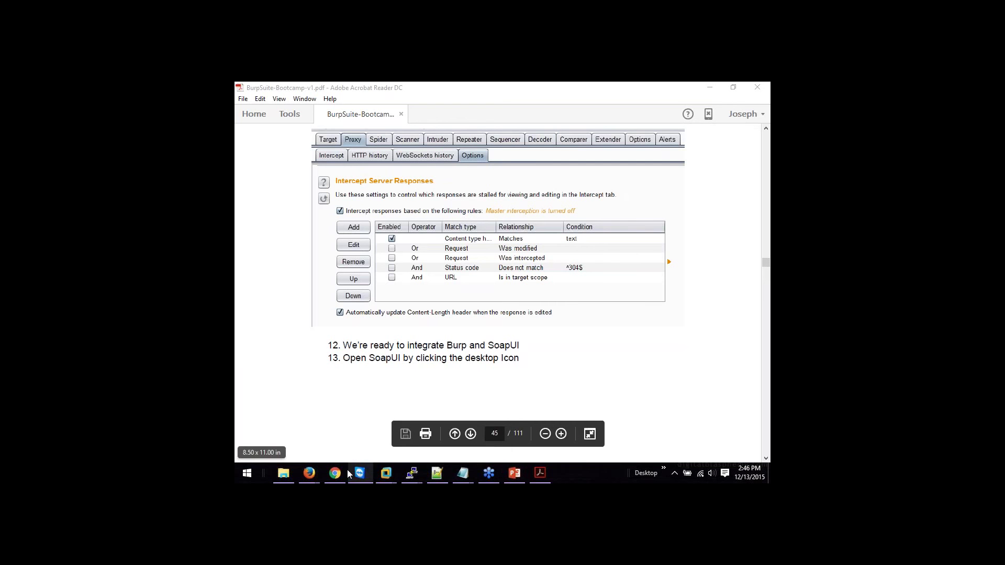
{"action": "mouse_move", "coordinate": [386, 473]}
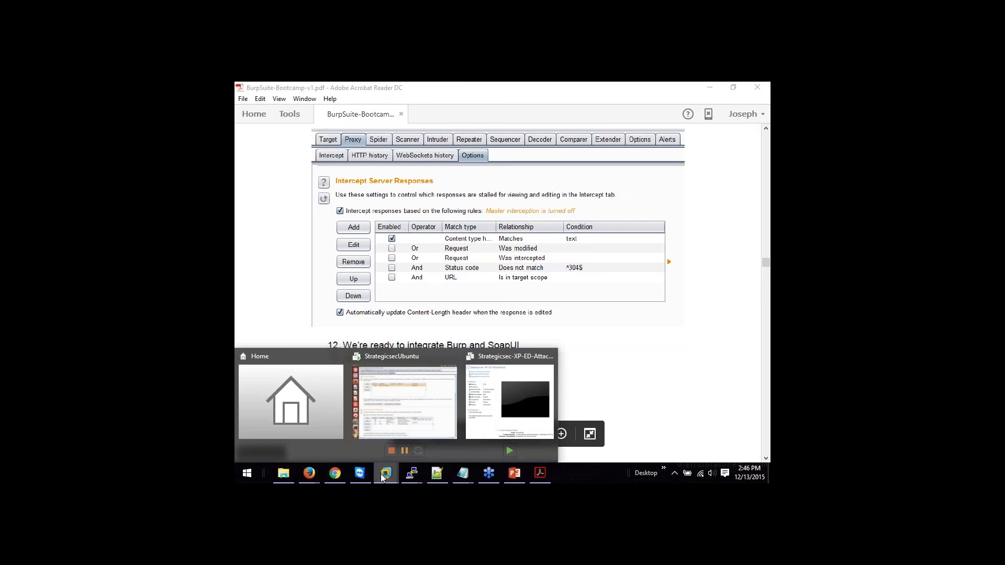
{"action": "left_click", "coordinate": [386, 390]}
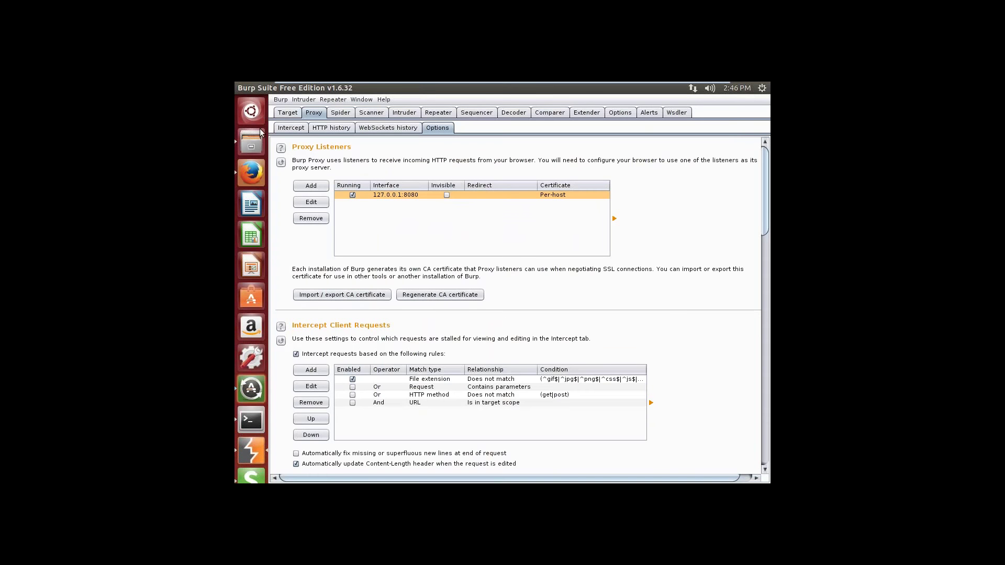
Step: In SoapUI Preferences, set the manual proxy to host 127.0.0.1 and port 8080
{"action": "left_click", "coordinate": [253, 466]}
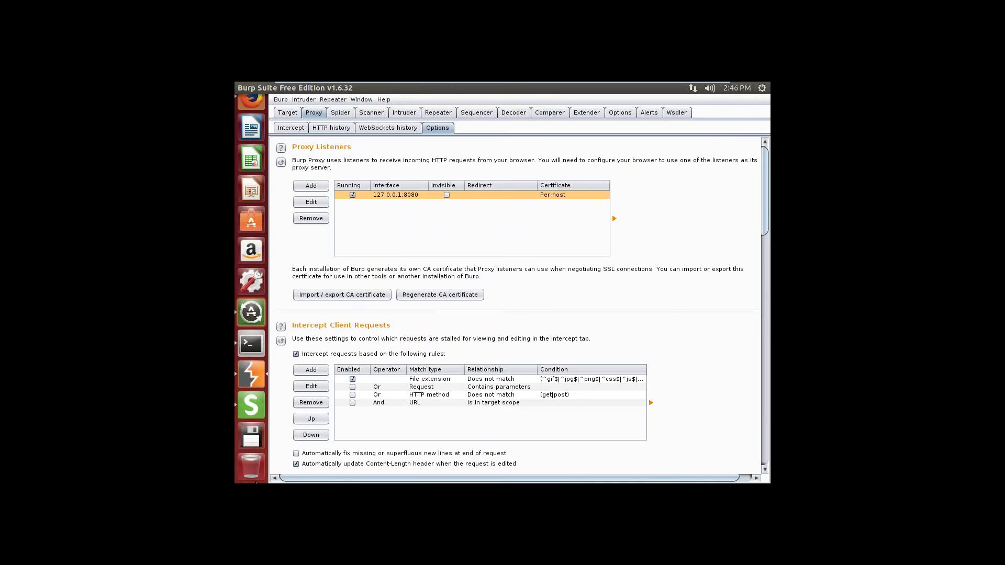
{"action": "left_click", "coordinate": [254, 410]}
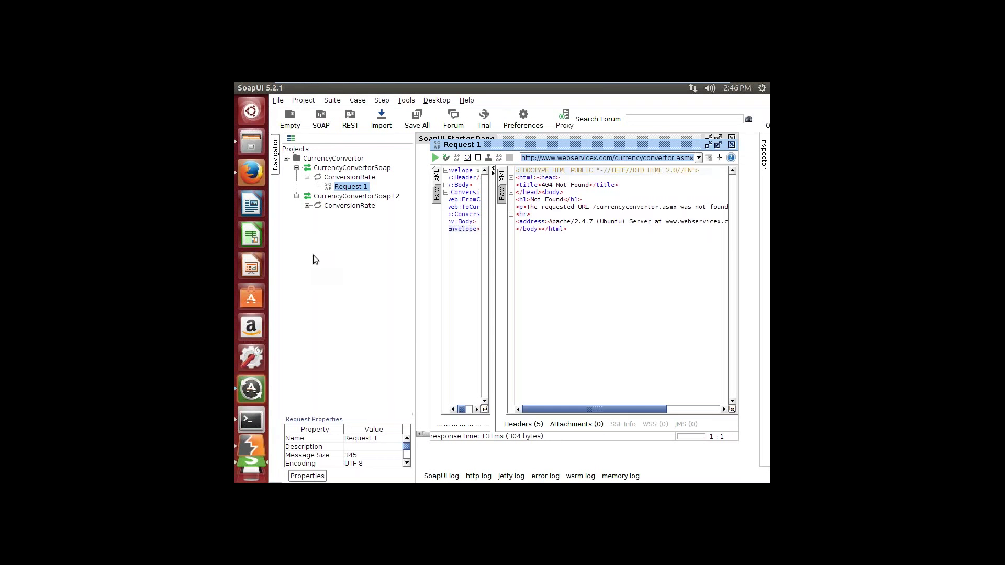
{"action": "left_click", "coordinate": [280, 101]}
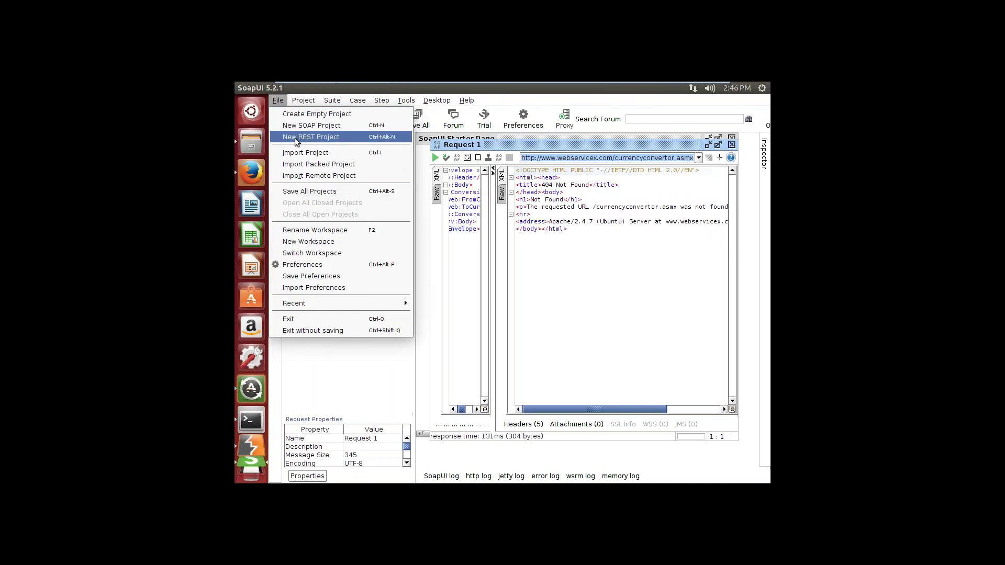
{"action": "left_click", "coordinate": [303, 265]}
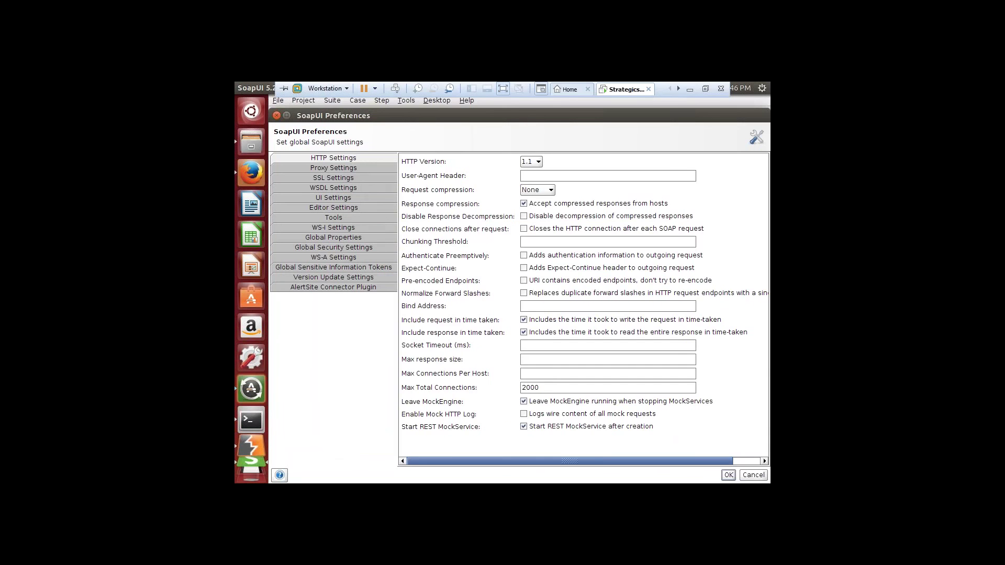
{"action": "left_click", "coordinate": [350, 169]}
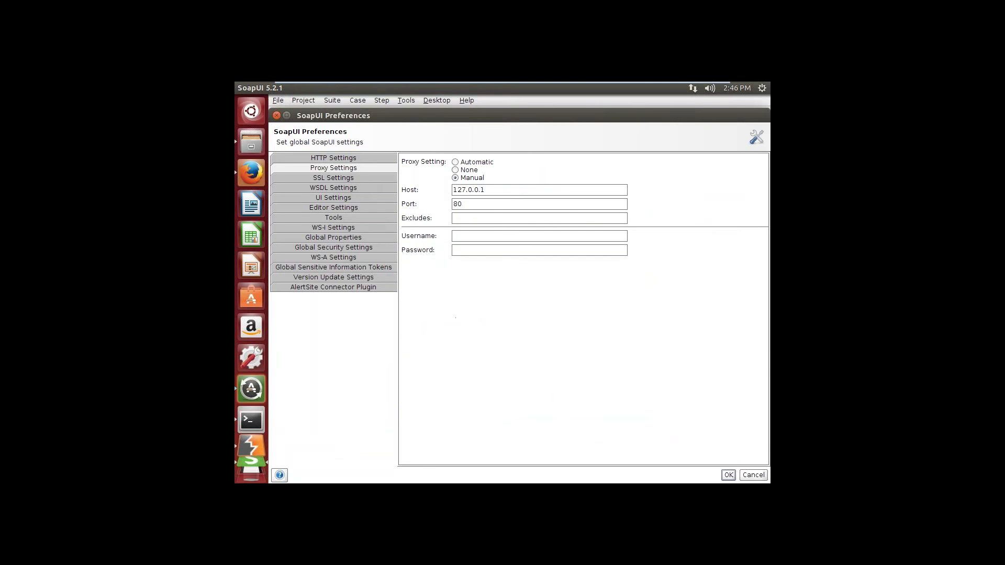
{"action": "left_click", "coordinate": [463, 205]}
{"action": "type", "text": "80"}
{"action": "left_click", "coordinate": [728, 476]}
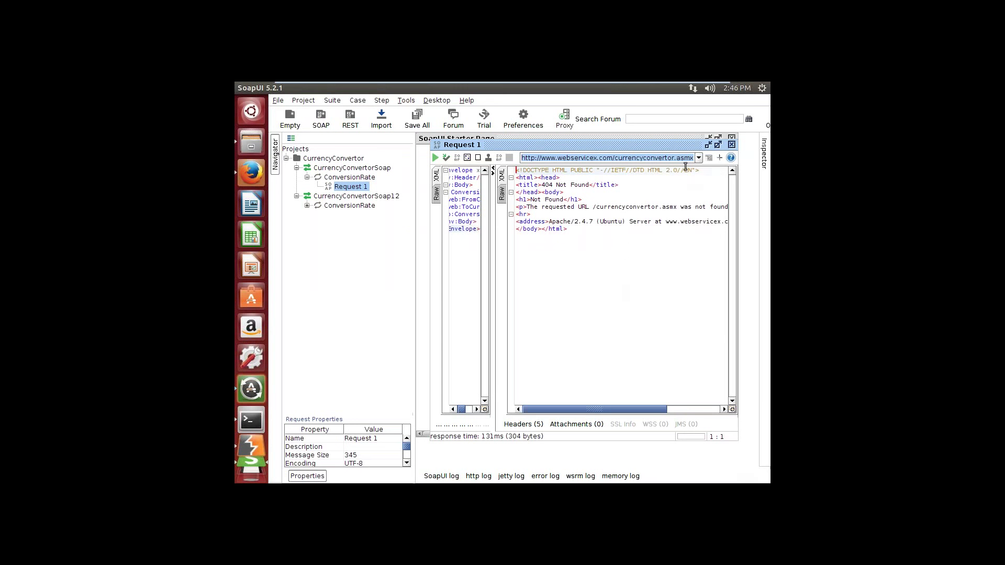
Step: Resend Request 1 through the proxy and see the POST to /currencyconvertor.asmx intercepted in Burp
{"action": "left_click", "coordinate": [732, 145]}
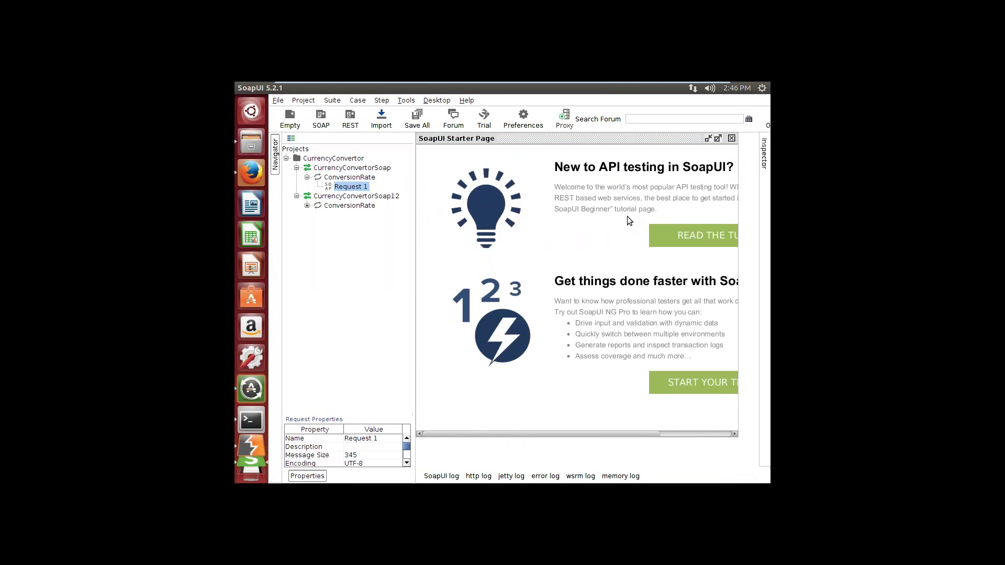
{"action": "right_click", "coordinate": [365, 187]}
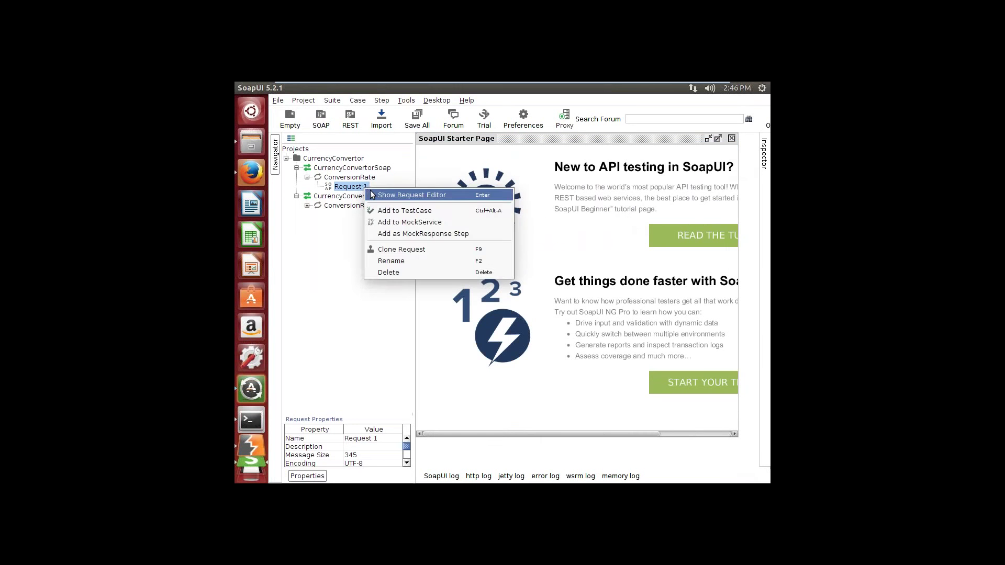
{"action": "left_click", "coordinate": [408, 194]}
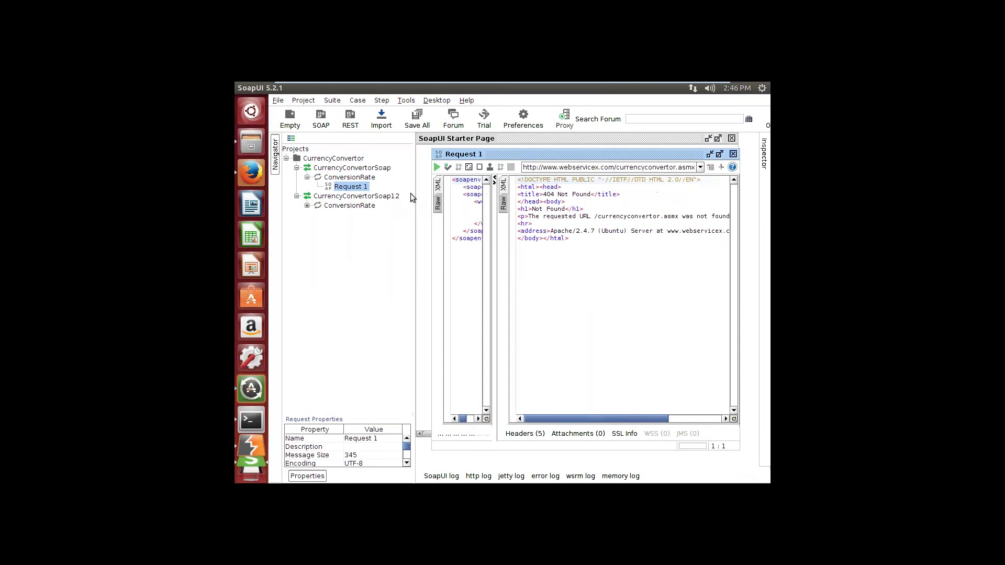
{"action": "left_click", "coordinate": [467, 186]}
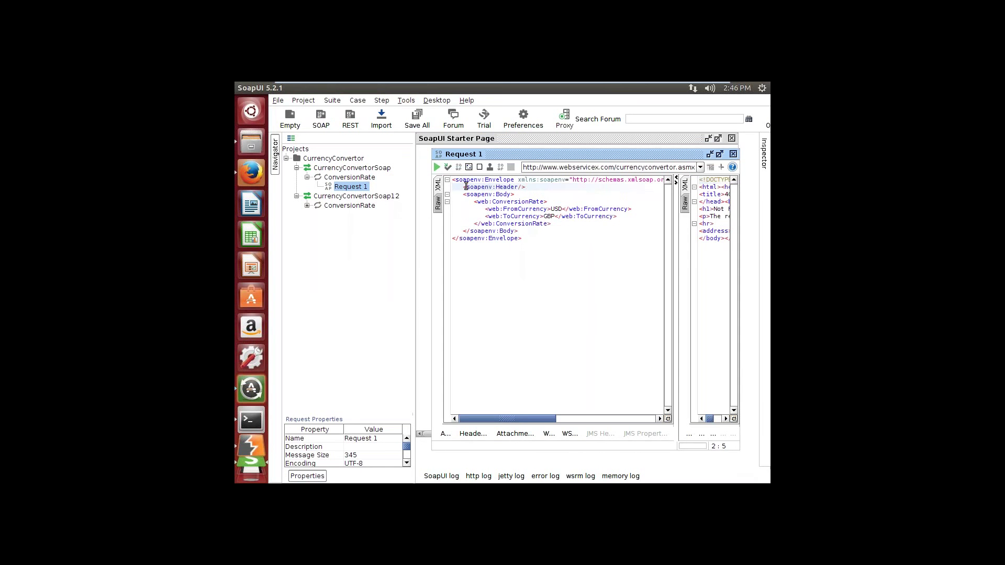
{"action": "left_click", "coordinate": [436, 167]}
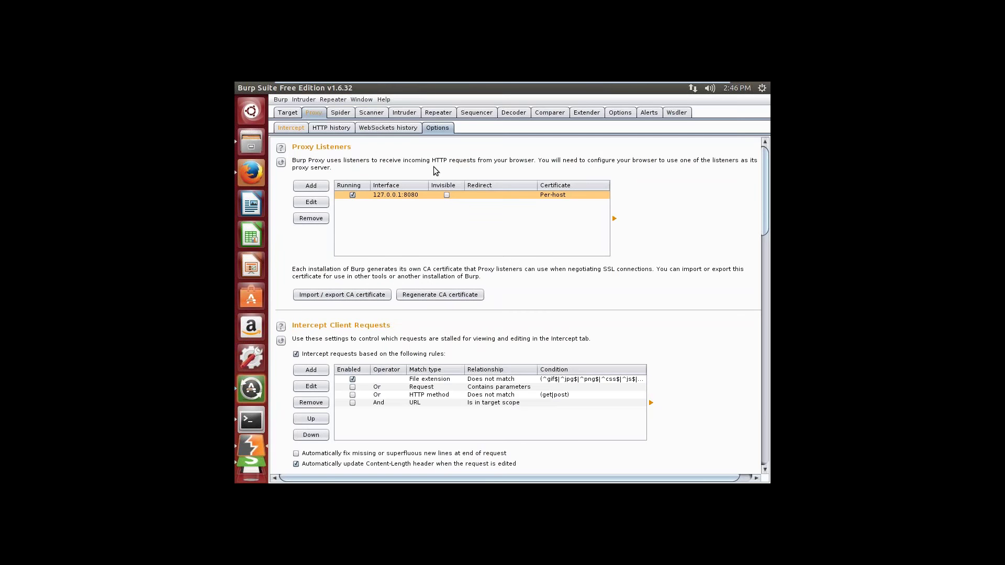
{"action": "left_click", "coordinate": [291, 129]}
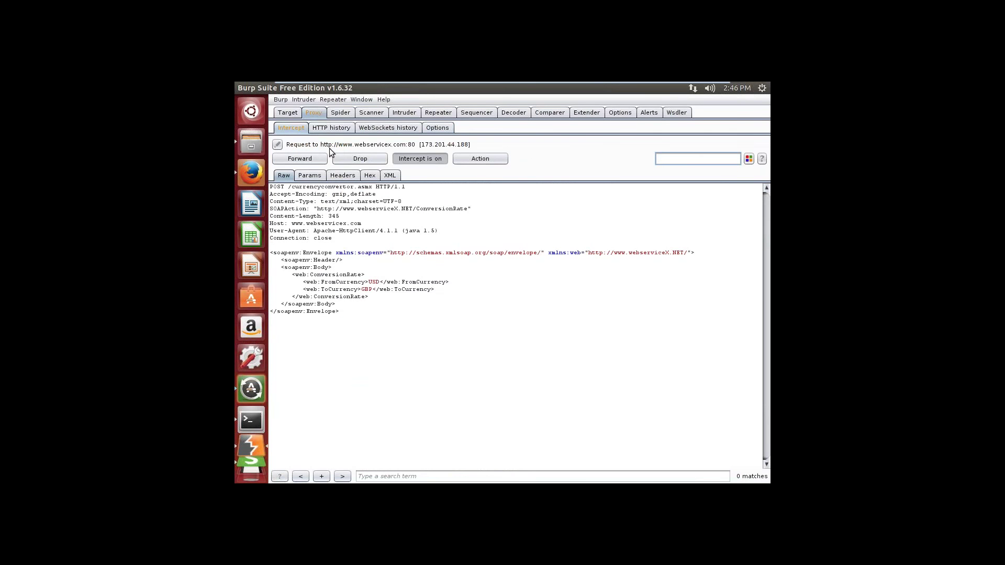
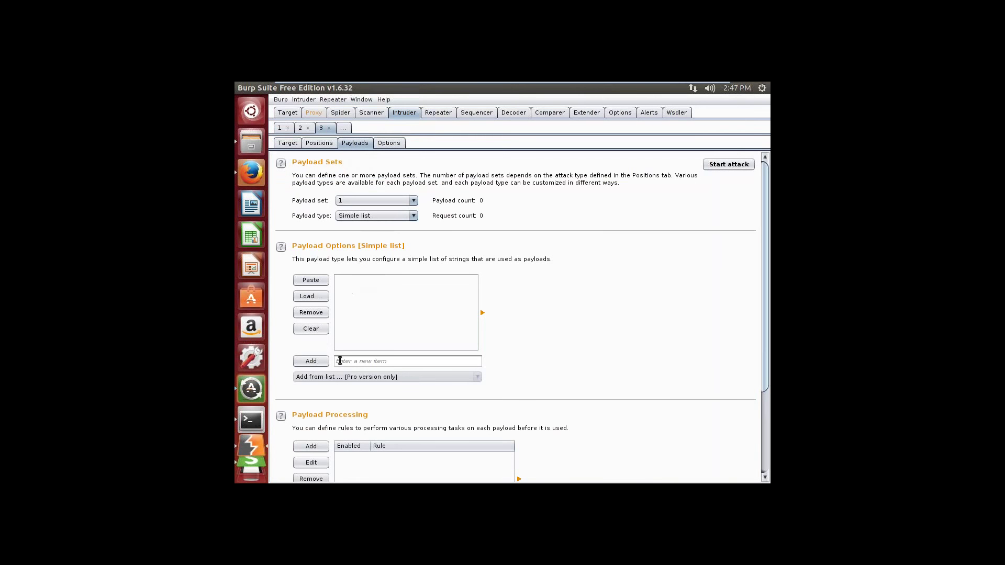
Step: Place the cursor in the 'Enter a new item' field of the Intruder Payloads simple list
{"action": "left_click", "coordinate": [342, 361]}
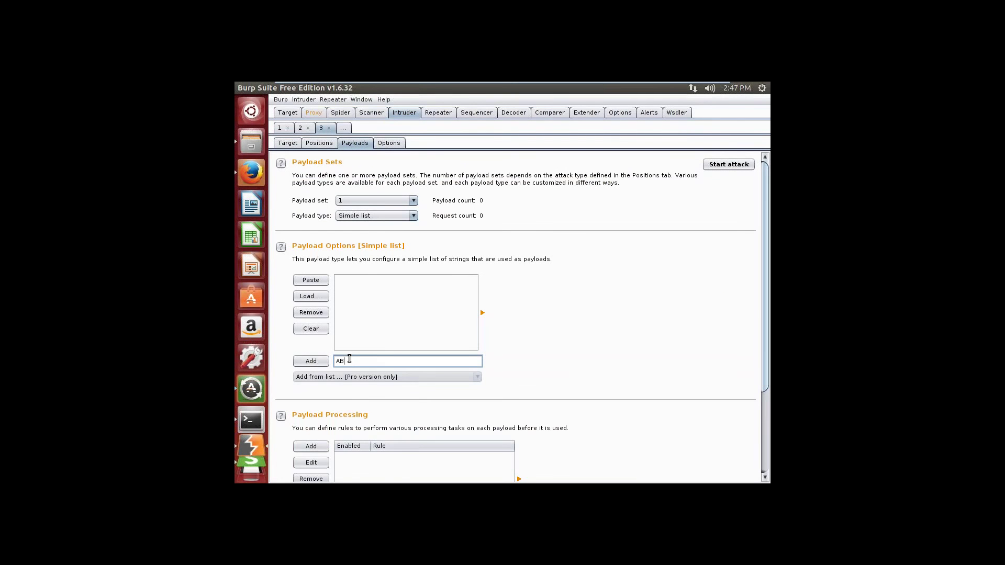
Step: Add ABC as the first entry in the Intruder simple-list payloads
{"action": "left_click", "coordinate": [311, 362]}
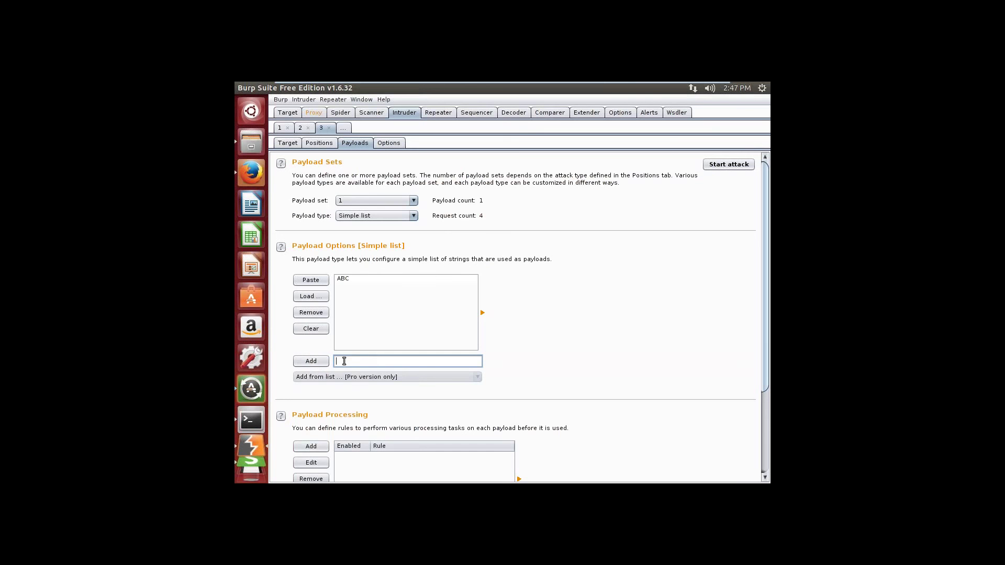
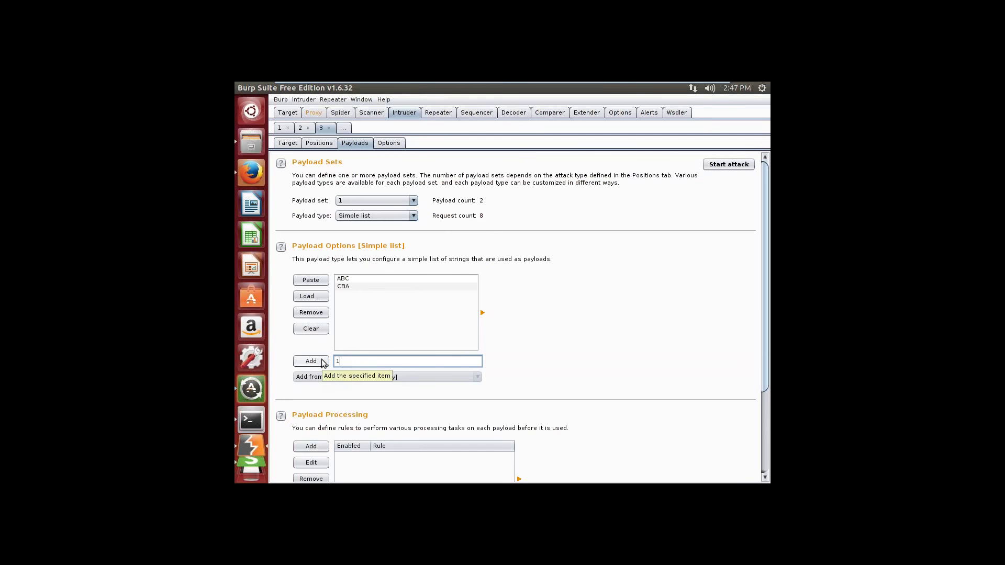
Step: Add 123 as the next entry in the Intruder simple-list payloads, after ABC and CBA
{"action": "type", "text": "23"}
{"action": "left_click", "coordinate": [311, 362]}
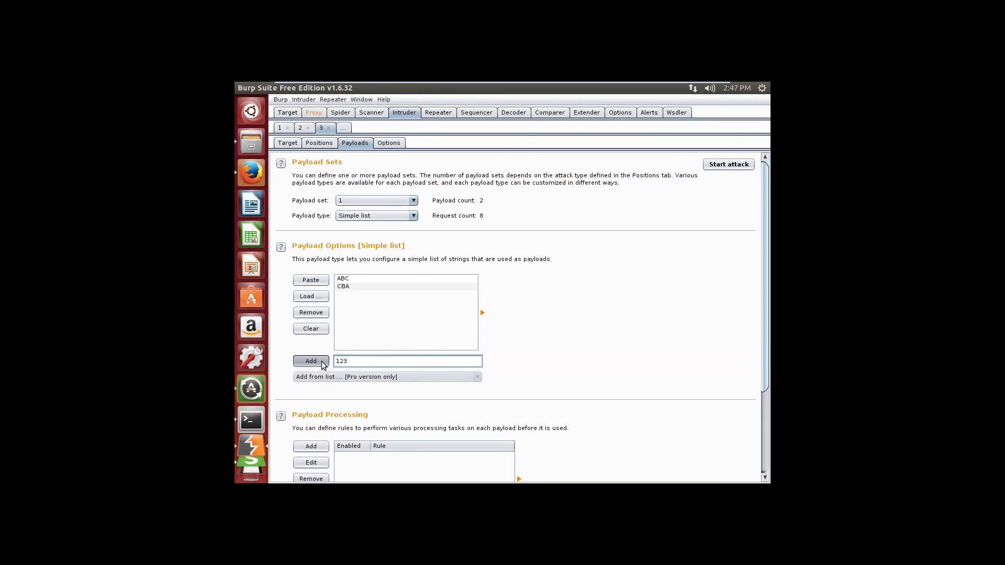
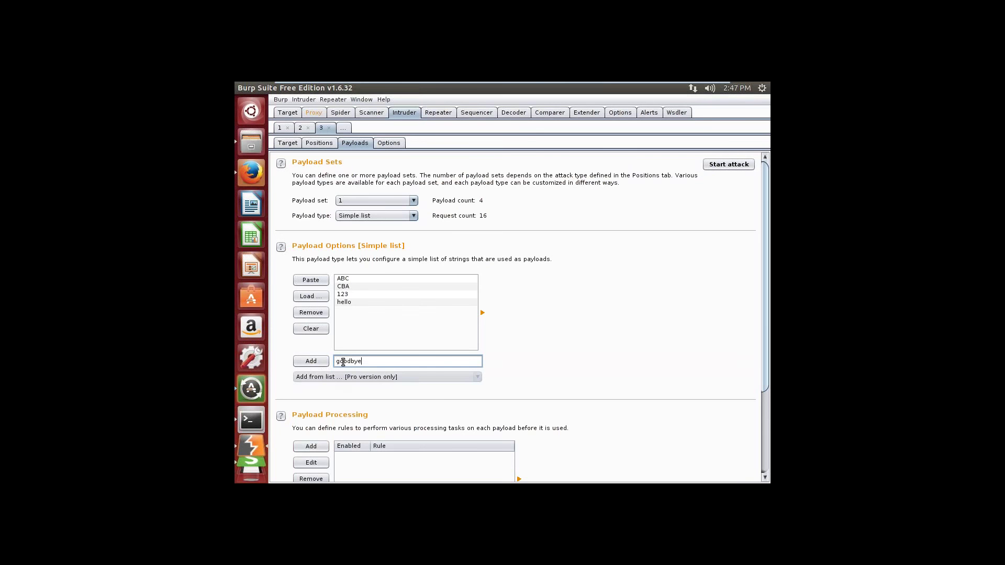
Step: Append 'goodbye' as the fifth simple-list payload and start the 20-request Intruder attack
{"action": "left_click", "coordinate": [324, 363]}
{"action": "left_click", "coordinate": [723, 165]}
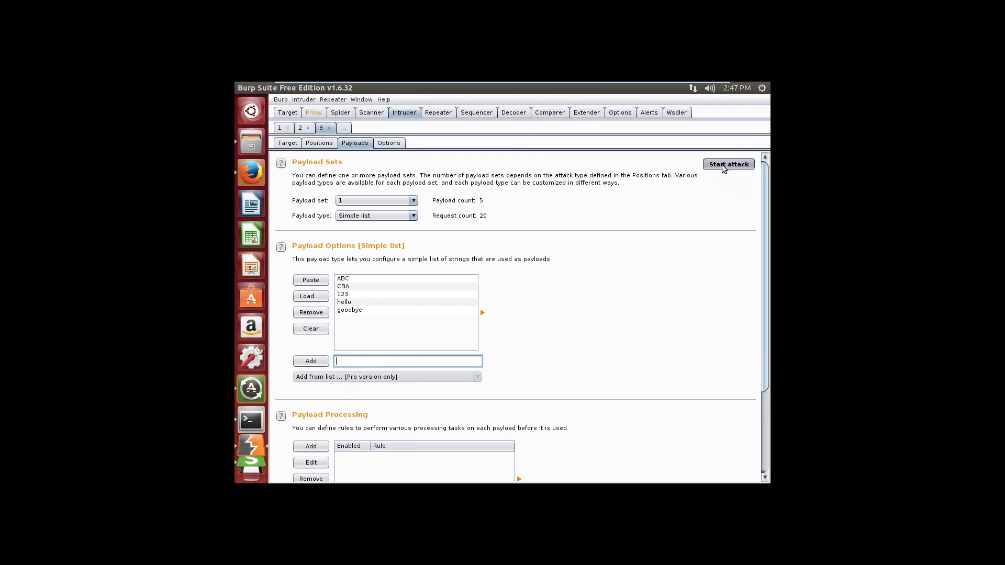
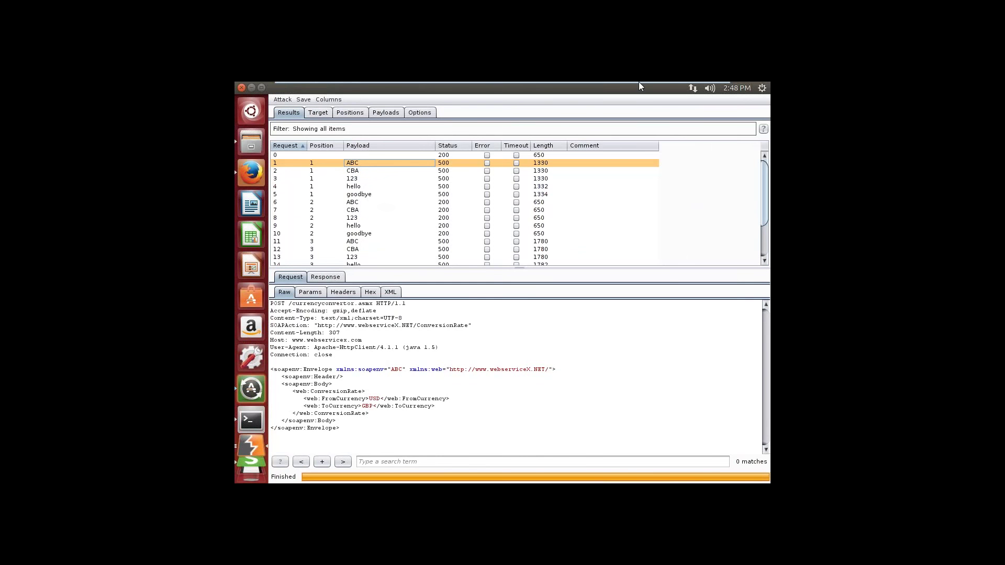
Step: Leave the VM and scroll the lab manual to Lab 8's SoapUI proxy step (127.0.0.1, port 80)
{"action": "left_click", "coordinate": [689, 89]}
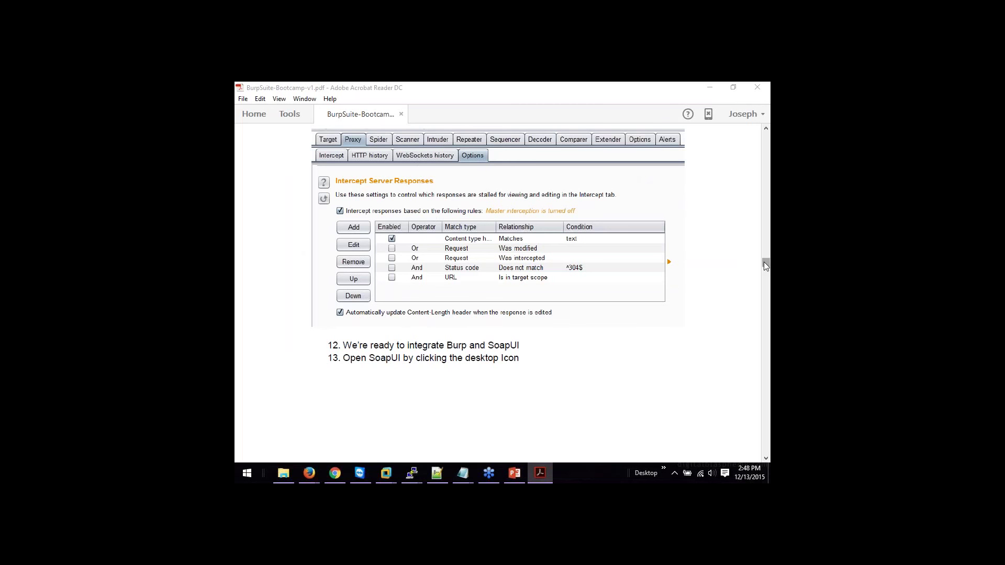
{"action": "left_click_drag", "start_coordinate": [765, 262], "coordinate": [765, 269]}
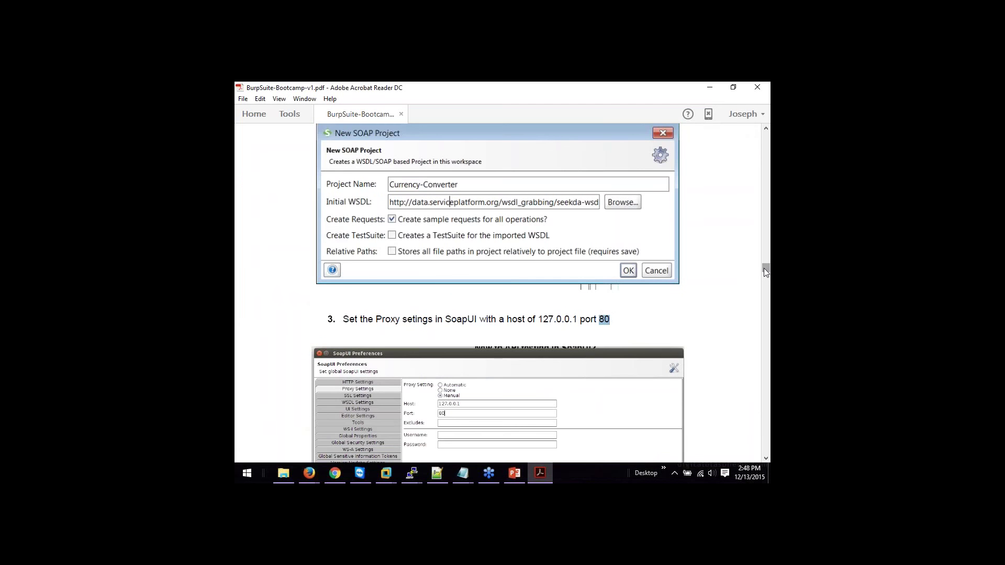
{"action": "left_click_drag", "start_coordinate": [764, 268], "coordinate": [765, 294]}
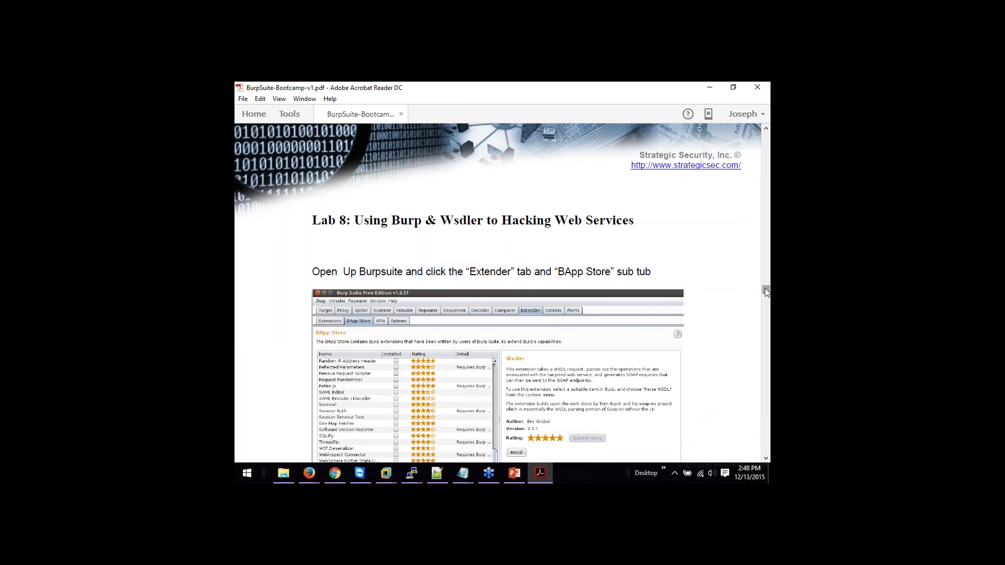
Step: Scroll the manual to page 68 (Lab 11: Burp Python), then minimize Acrobat to show Firefox's Pastebin notes
{"action": "left_click_drag", "start_coordinate": [766, 292], "coordinate": [762, 325]}
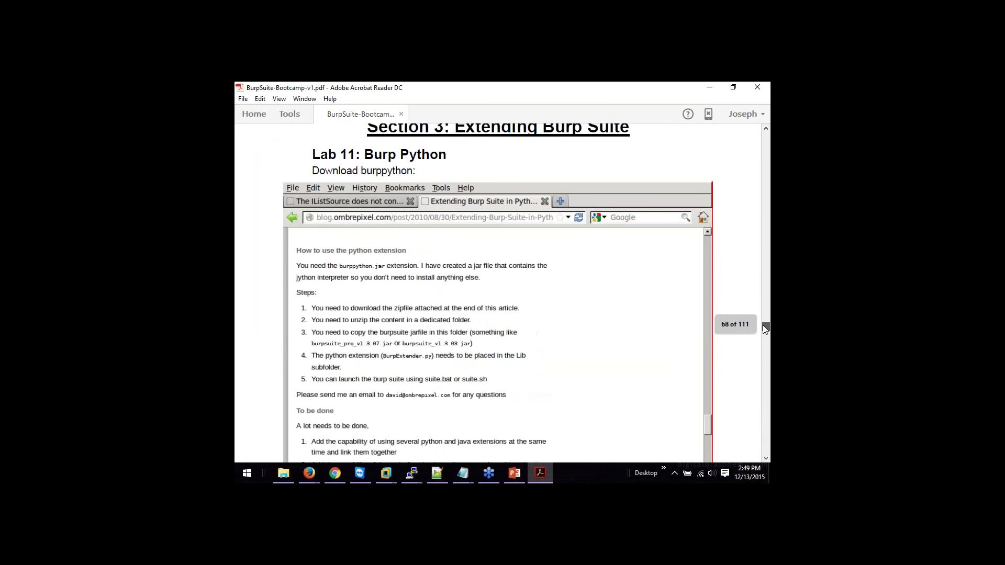
{"action": "left_click", "coordinate": [711, 90]}
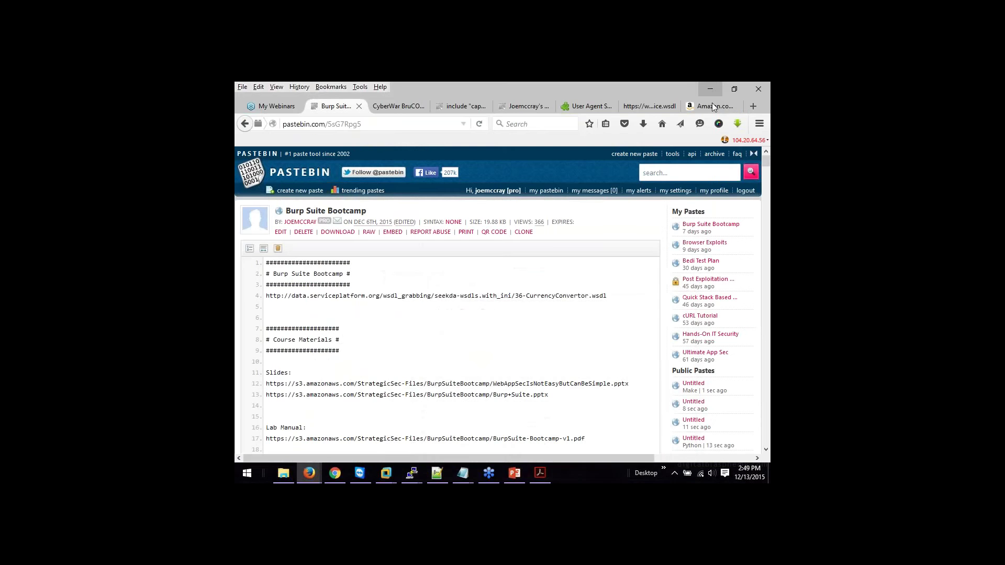